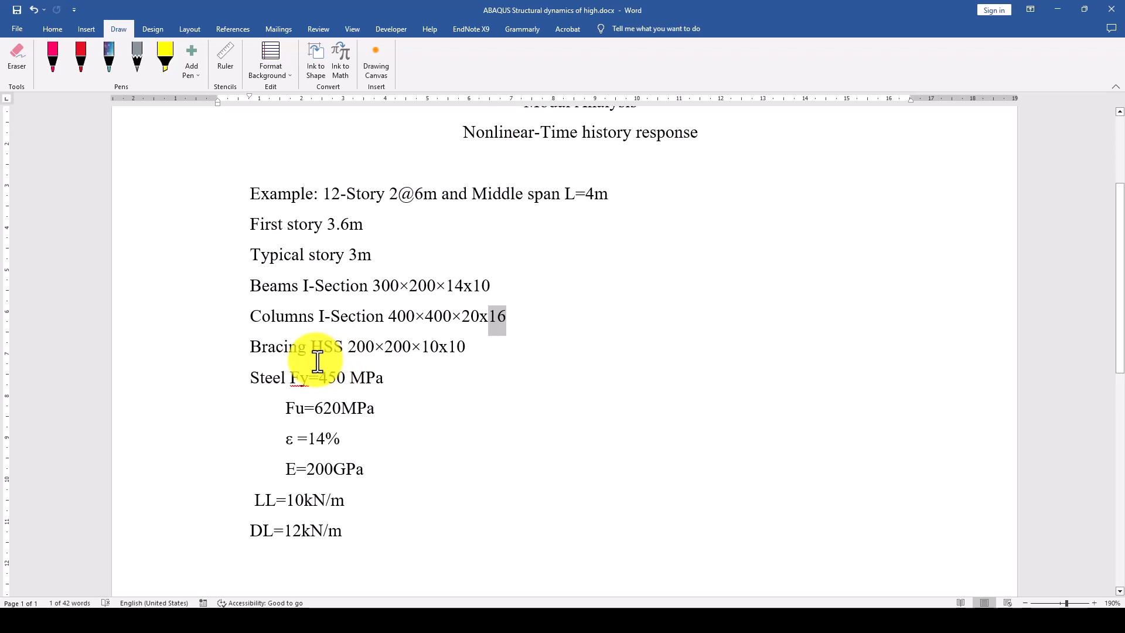
Step: Review the bracing HSS section dimensions and the steel yield strength in the example's input data
left_click_drag(349, 350, 376, 349)
left_click(394, 350)
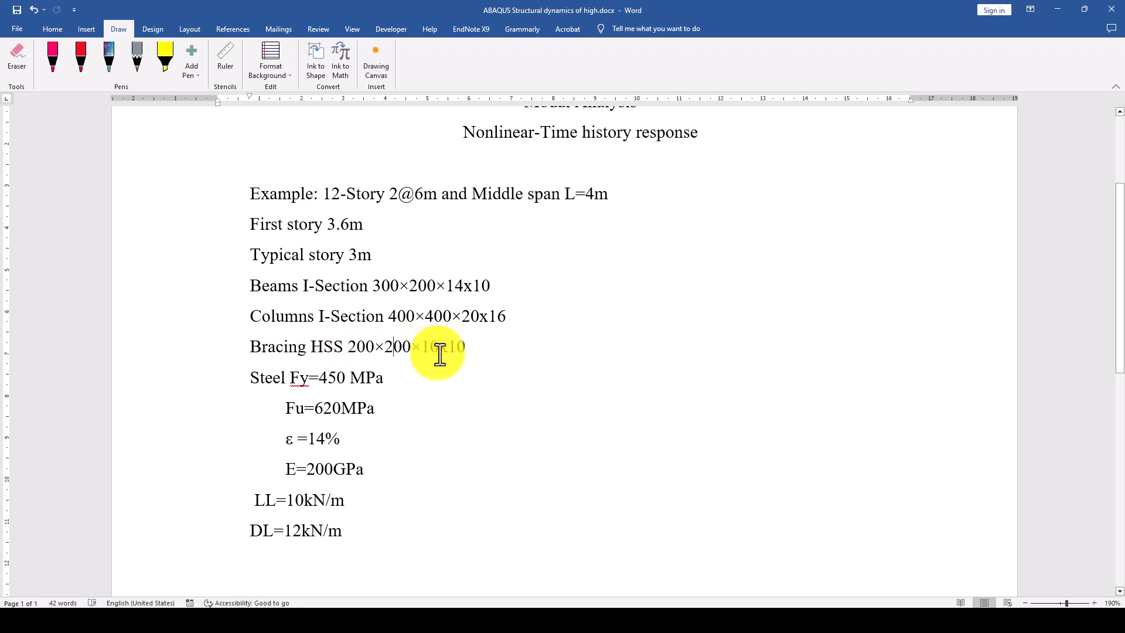
left_click_drag(477, 346, 421, 346)
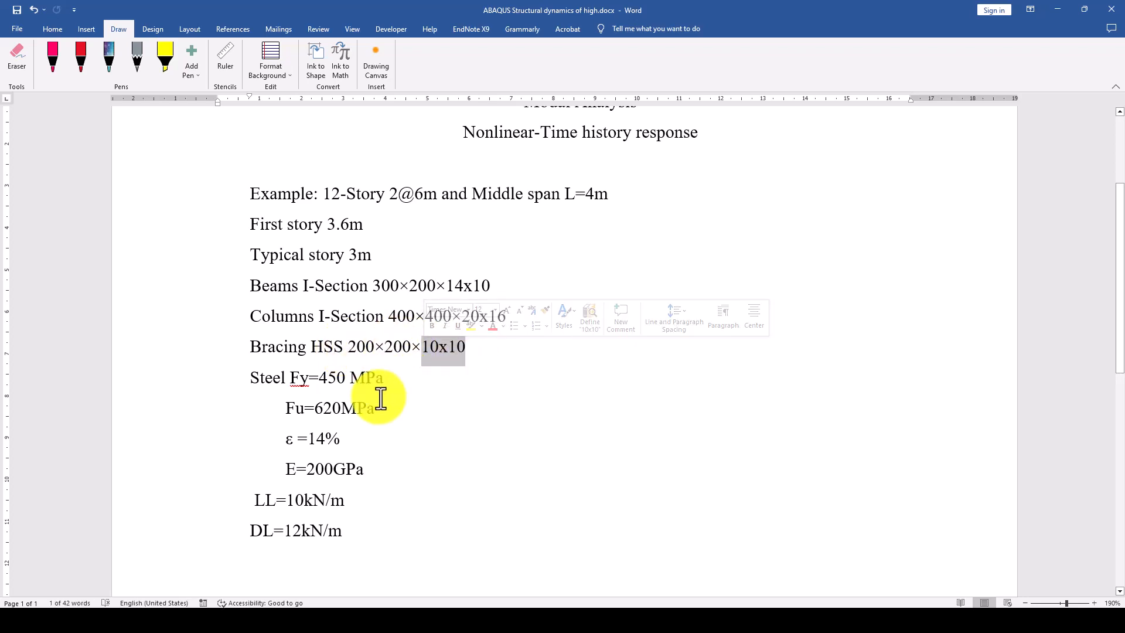
scroll(378, 397, "down", 1)
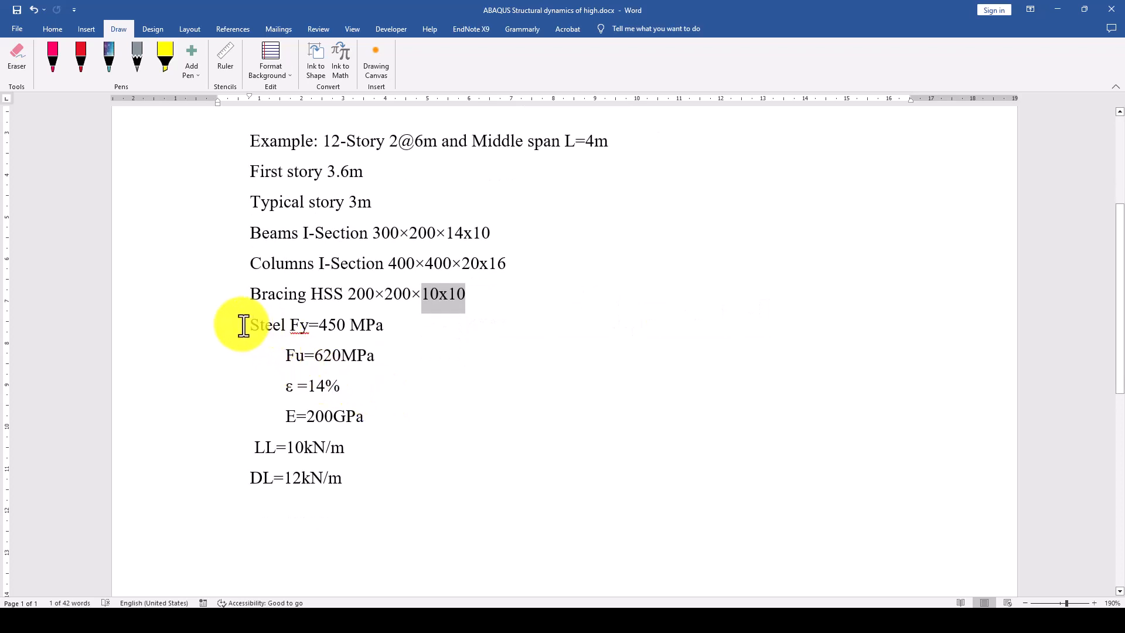
left_click_drag(247, 323, 398, 374)
left_click(359, 399)
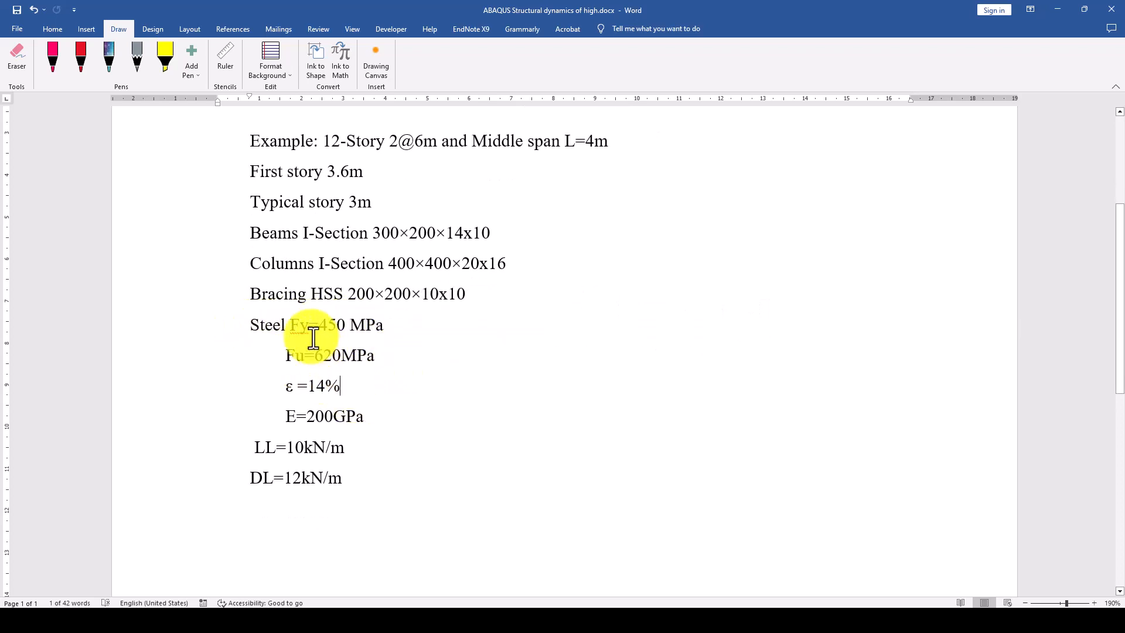
double_click(298, 324)
left_click_drag(340, 325, 389, 324)
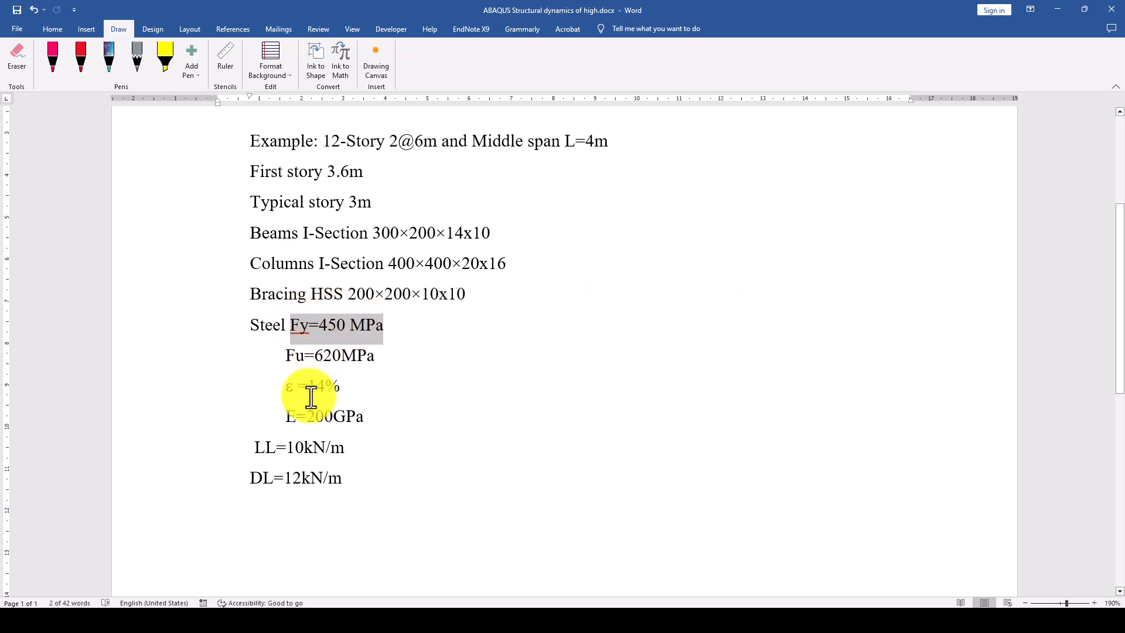
Step: Try to sketch a two-segment curve with its axes in pink ink beside the steel properties
left_click(61, 52)
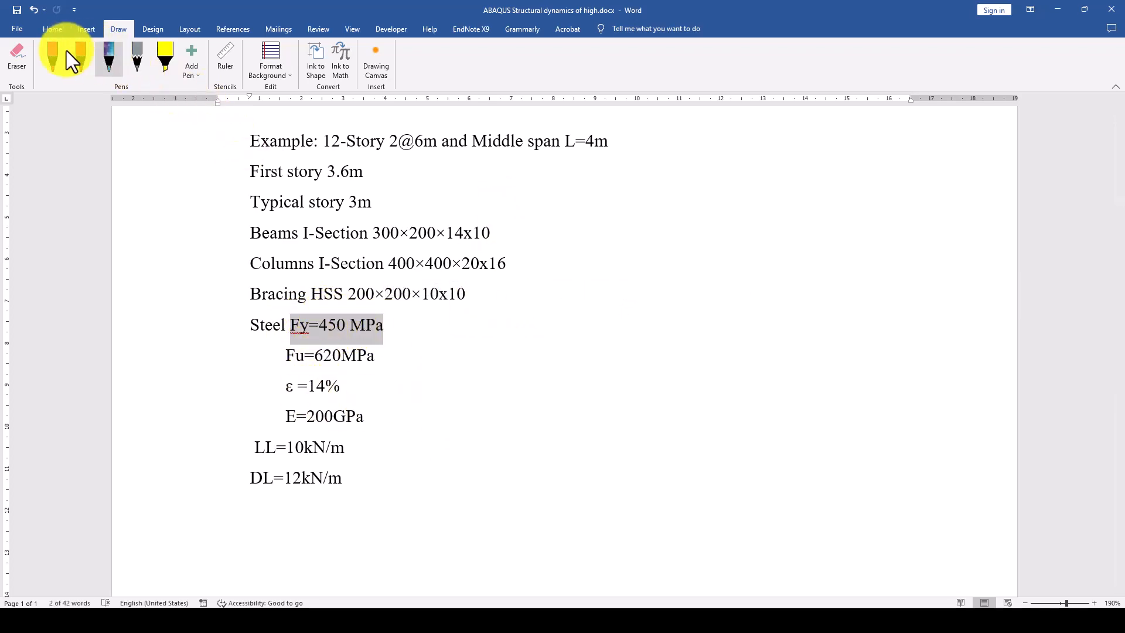
mouse_move(584, 265)
left_mouse_down()
mouse_move(604, 451)
mouse_move(738, 429)
left_mouse_up()
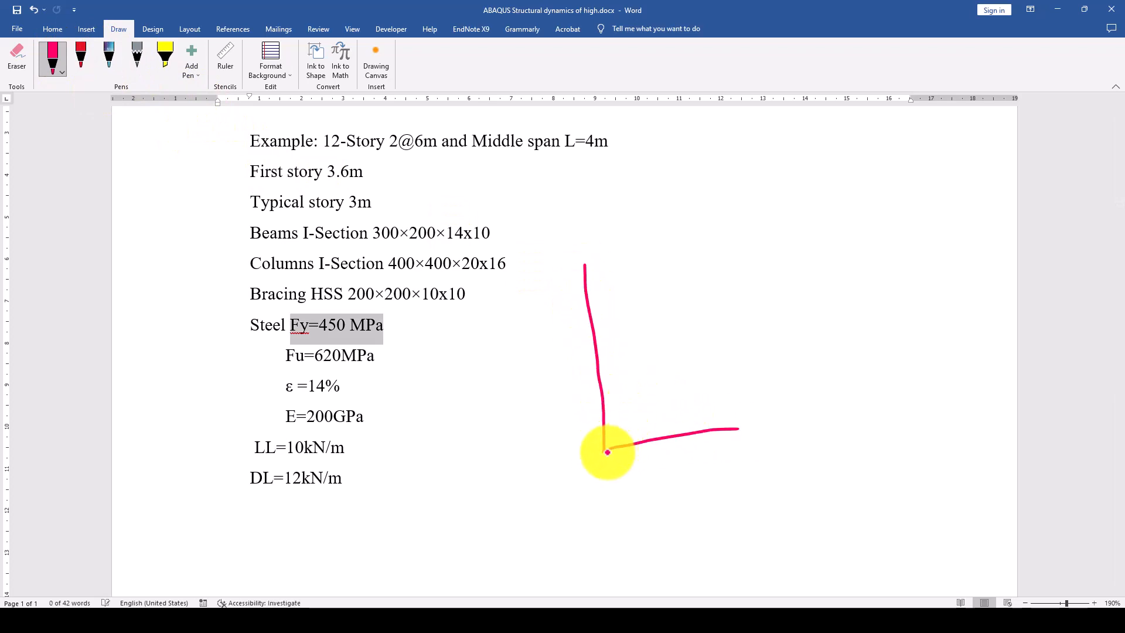
mouse_move(606, 446)
left_mouse_down()
mouse_move(604, 319)
mouse_move(735, 223)
left_mouse_up()
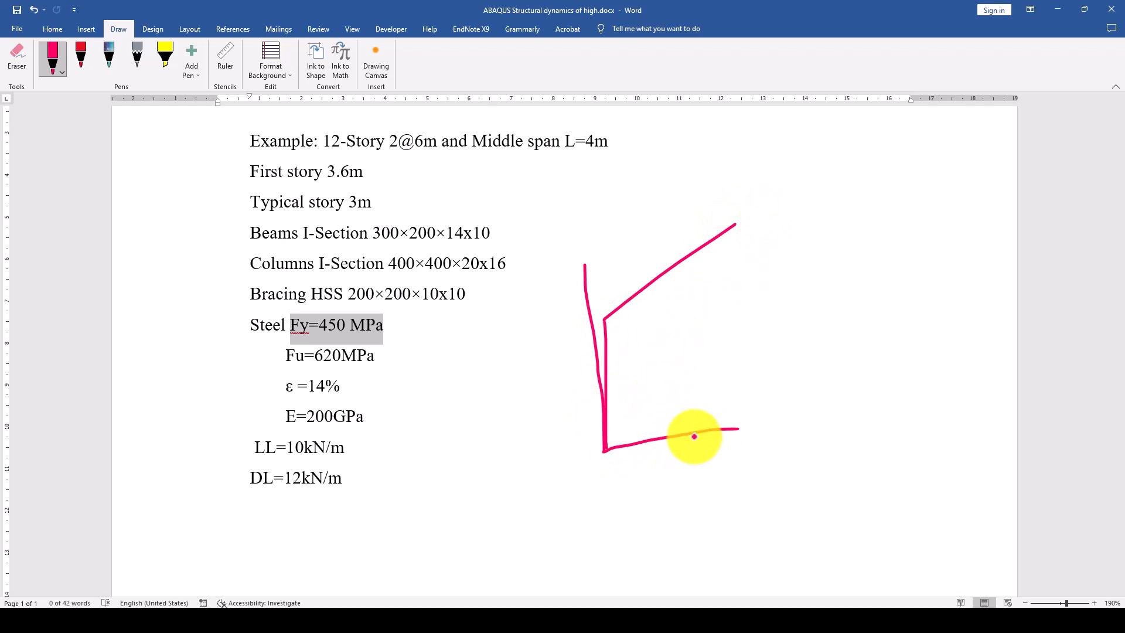
key("ctrl+z")
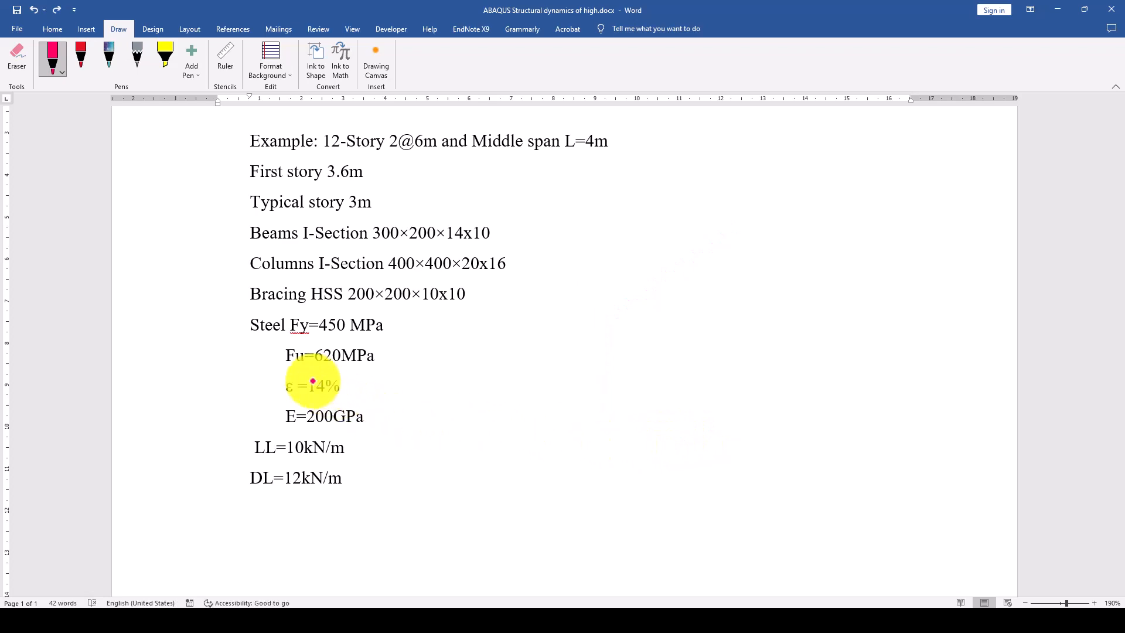
Step: Underline the Fu, ε and E values in pink ink and group the LL and DL lines with a curly brace
left_click_drag(282, 369, 377, 364)
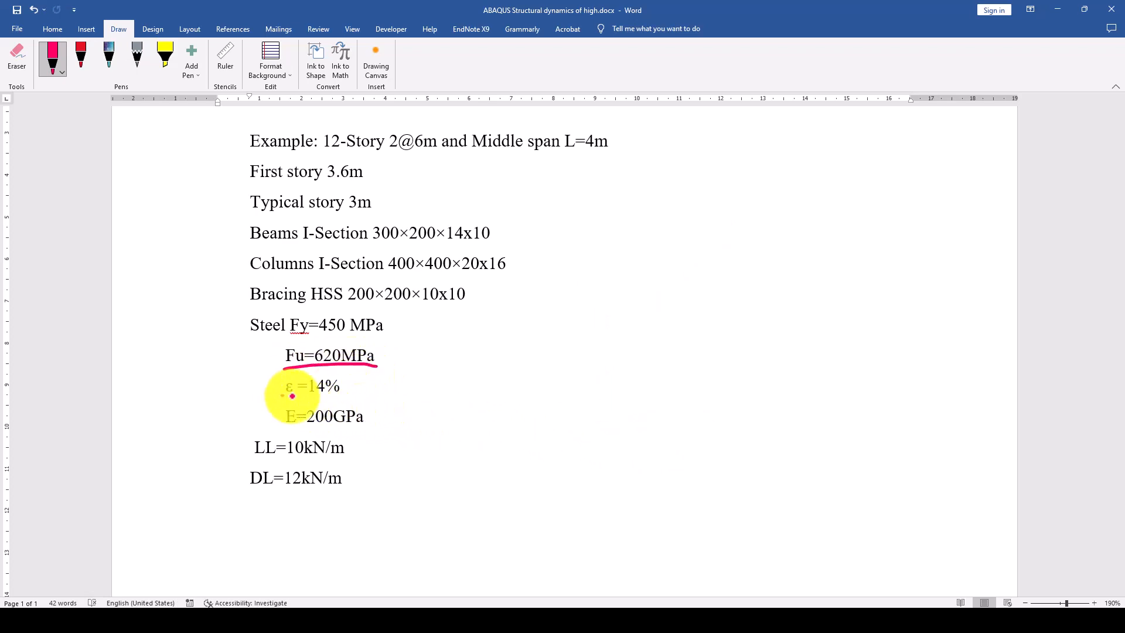
left_click_drag(282, 396, 333, 398)
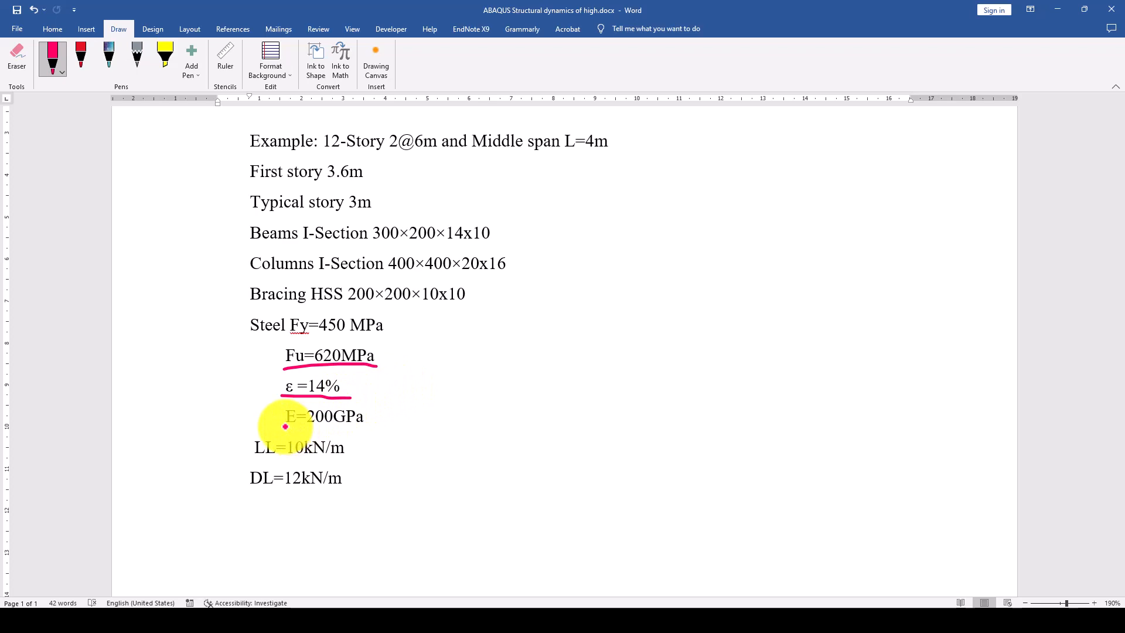
left_click_drag(286, 426, 371, 428)
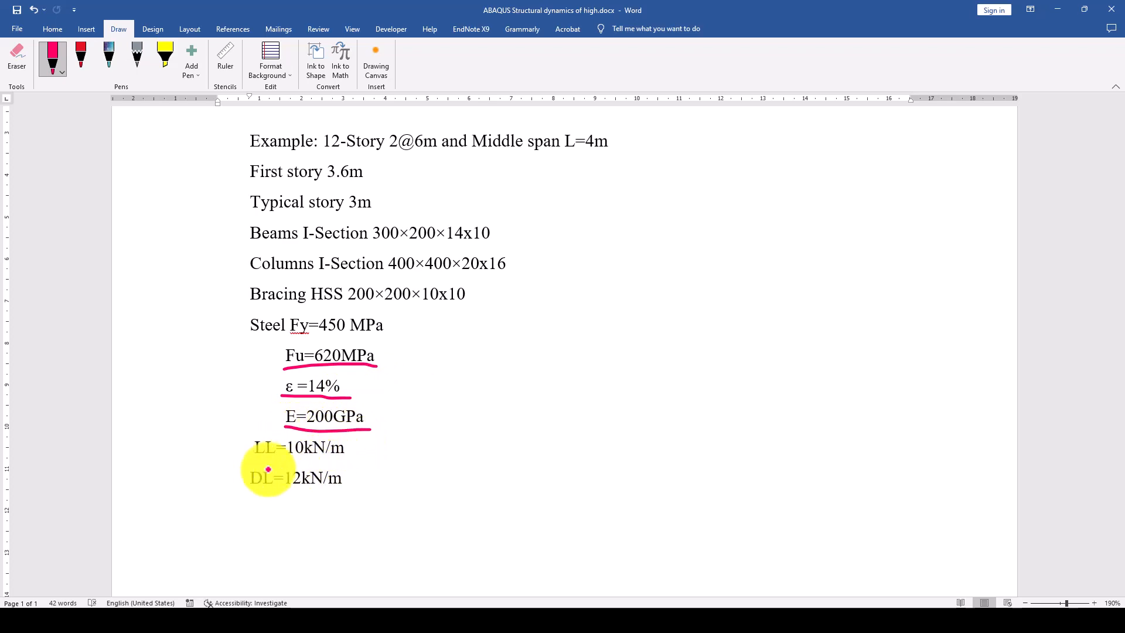
left_click_drag(233, 435, 237, 497)
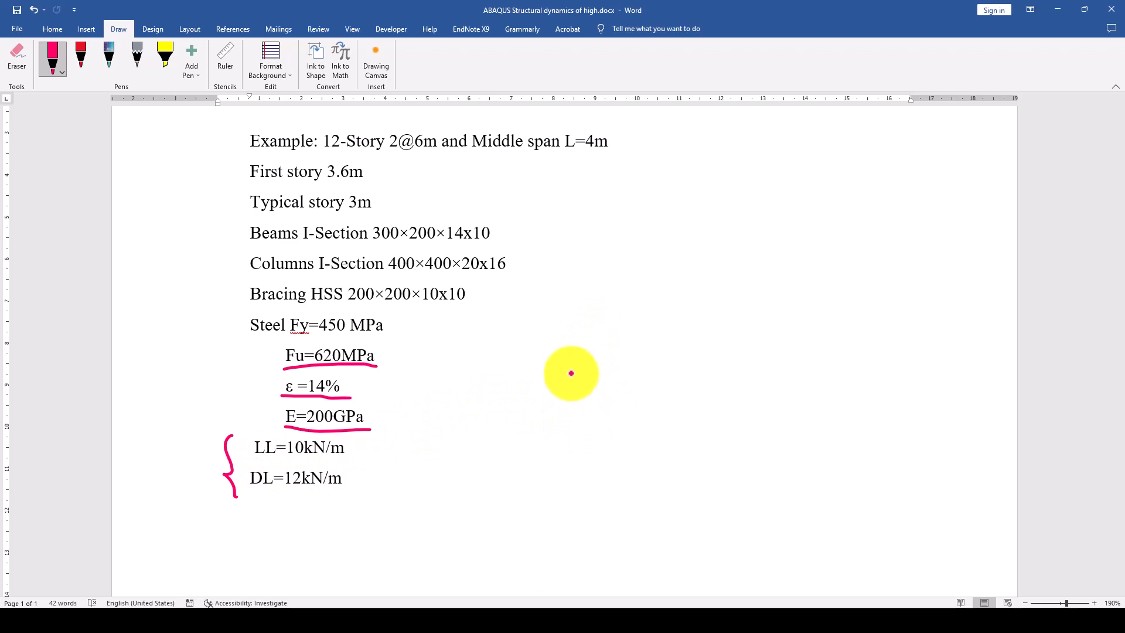
Step: Sketch a beam line in pink ink beside the material data, with I-shaped columns at the span ends
left_click_drag(571, 373, 571, 425)
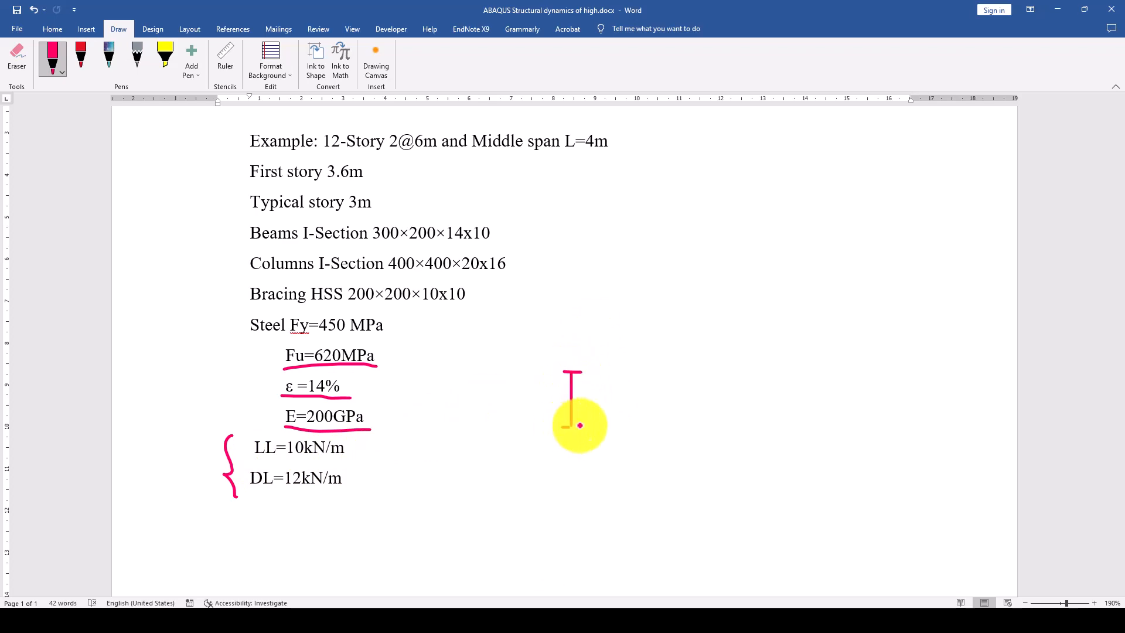
mouse_move(571, 401)
left_mouse_down()
mouse_move(761, 397)
mouse_move(762, 419)
left_mouse_up()
mouse_move(769, 369)
left_mouse_down()
mouse_move(755, 369)
mouse_move(783, 394)
mouse_move(920, 395)
mouse_move(920, 362)
mouse_move(980, 391)
left_mouse_up()
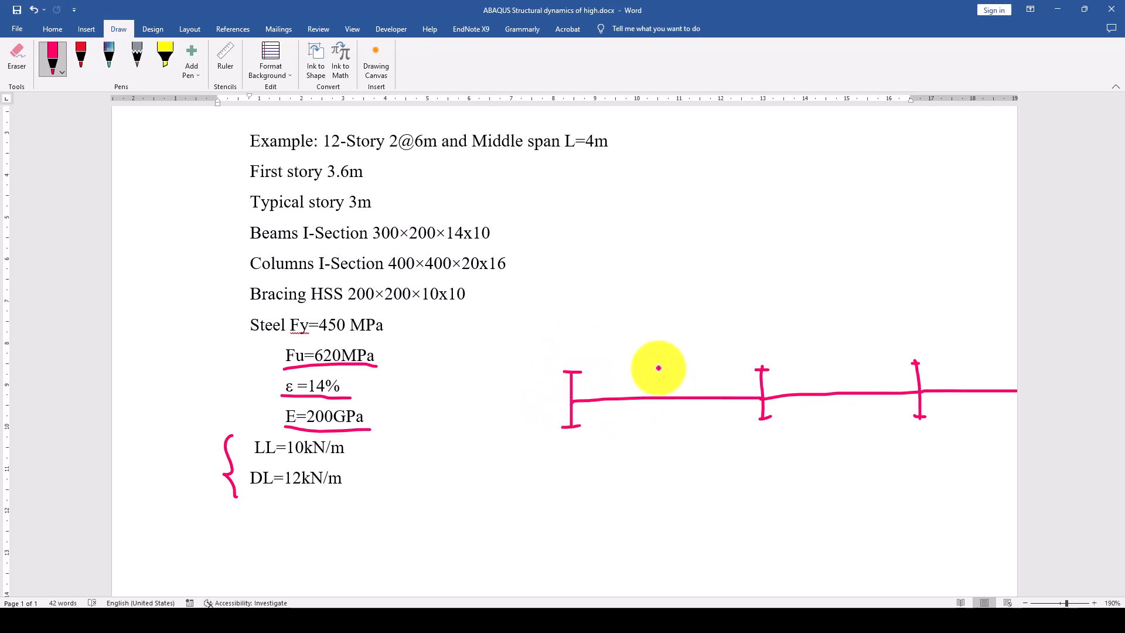
Step: Outline the edge column's tributary area up to mid-span in pink ink and hatch it with the galaxy pen
mouse_move(658, 368)
left_mouse_down()
mouse_move(658, 427)
mouse_move(658, 372)
mouse_move(553, 366)
left_mouse_up()
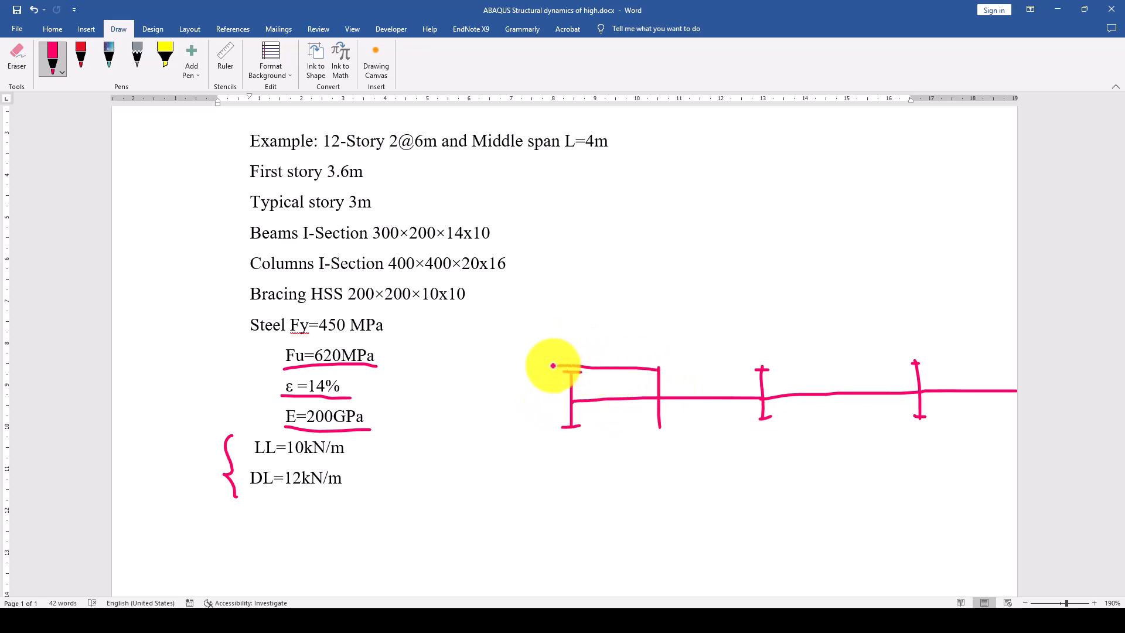
mouse_move(569, 414)
left_mouse_down()
mouse_move(592, 444)
mouse_move(661, 439)
mouse_move(620, 440)
left_mouse_up()
left_click_drag(656, 397, 604, 419)
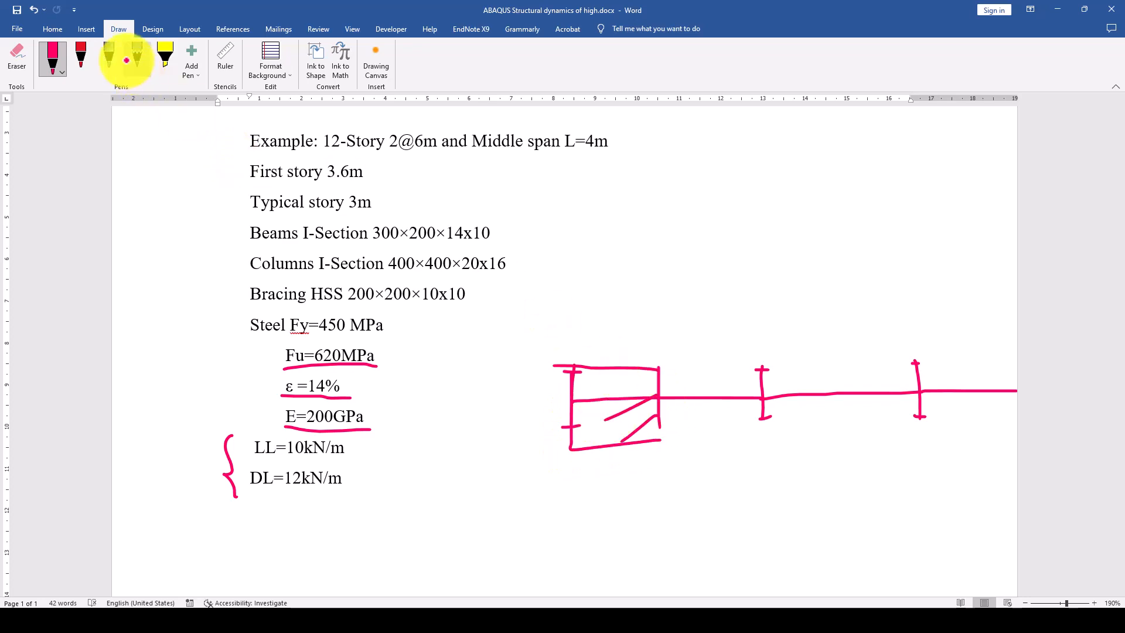
left_click(109, 56)
left_click_drag(662, 381, 582, 416)
mouse_move(626, 367)
left_mouse_down()
mouse_move(575, 389)
mouse_move(569, 378)
left_mouse_up()
left_click_drag(642, 433, 592, 448)
left_click_drag(625, 406, 583, 417)
left_click_drag(608, 384, 599, 392)
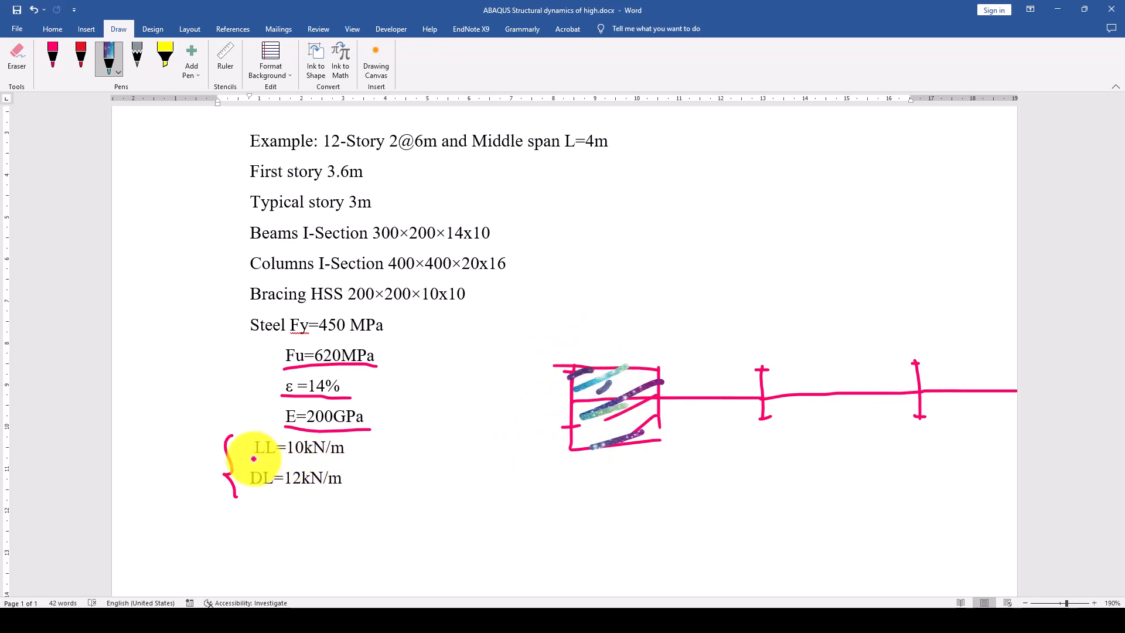
Step: Underline the LL value in galaxy ink and dimension the sketched edge and middle spans as 6 and 4
left_click_drag(253, 459, 304, 460)
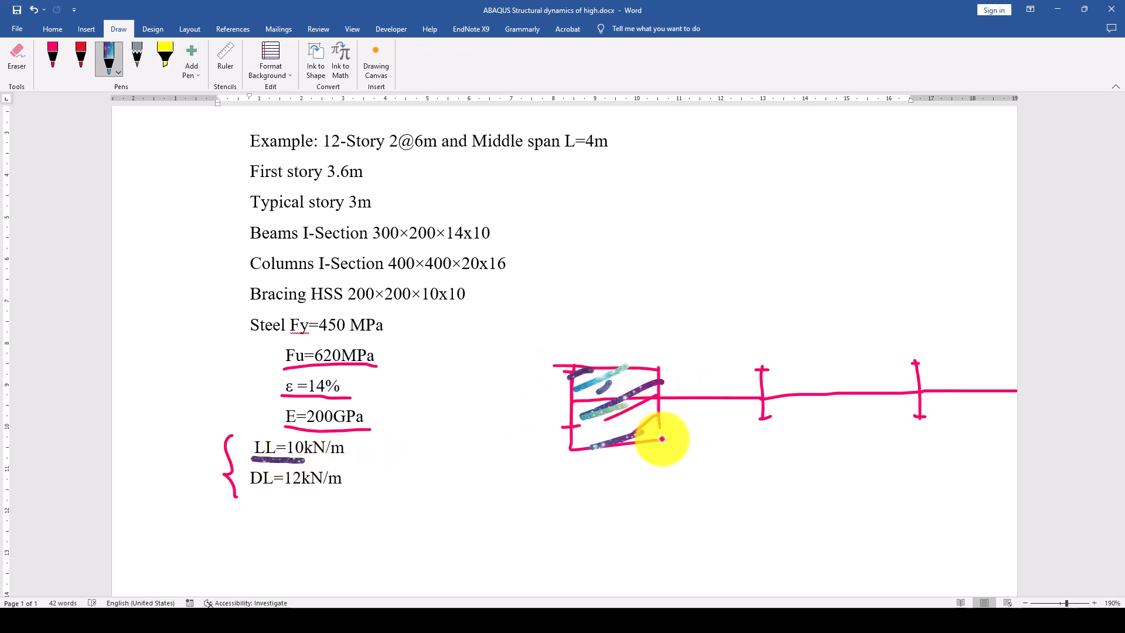
mouse_move(770, 435)
left_mouse_down()
mouse_move(770, 476)
mouse_move(919, 460)
mouse_move(922, 476)
left_mouse_up()
left_click_drag(860, 420, 859, 466)
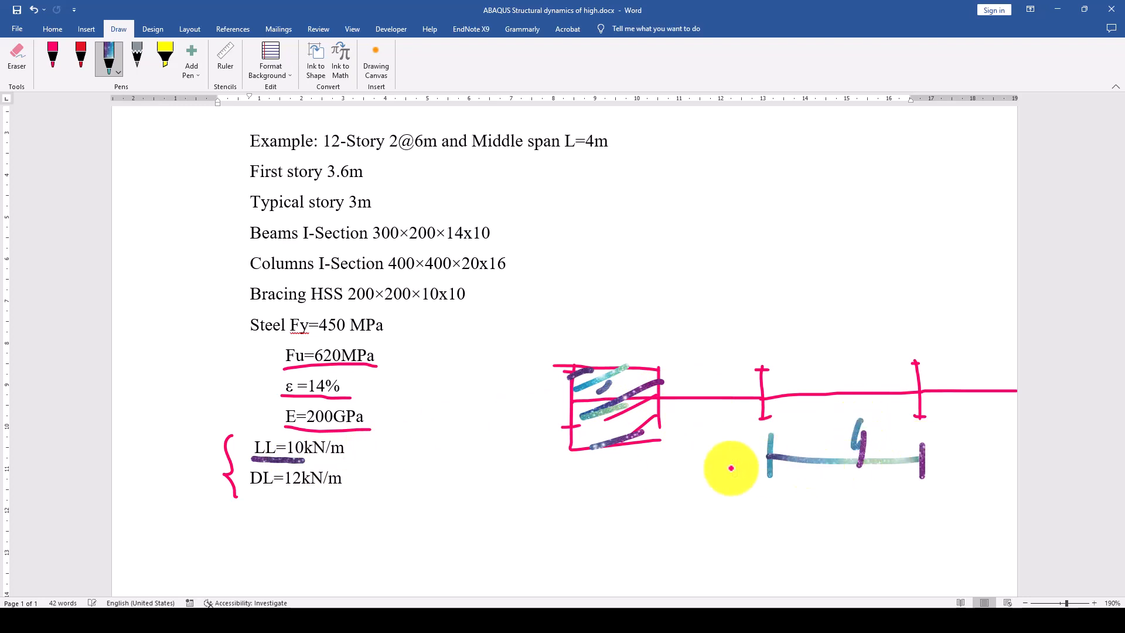
left_click_drag(674, 433, 637, 463)
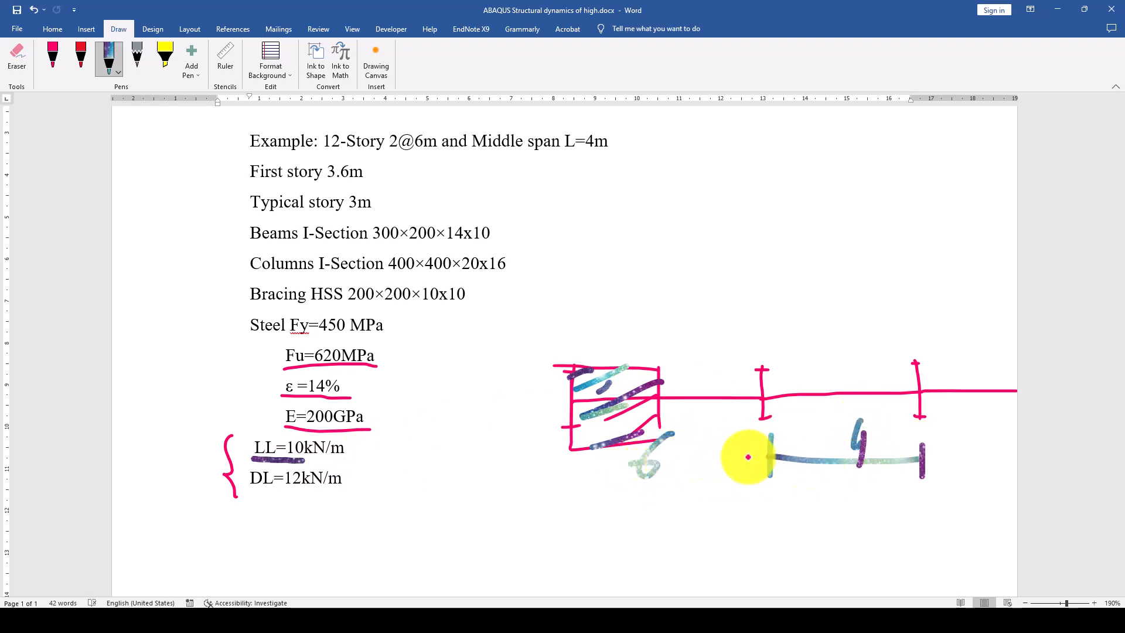
left_click_drag(753, 457, 673, 461)
mouse_move(571, 464)
left_mouse_down()
mouse_move(636, 460)
mouse_move(580, 481)
left_mouse_up()
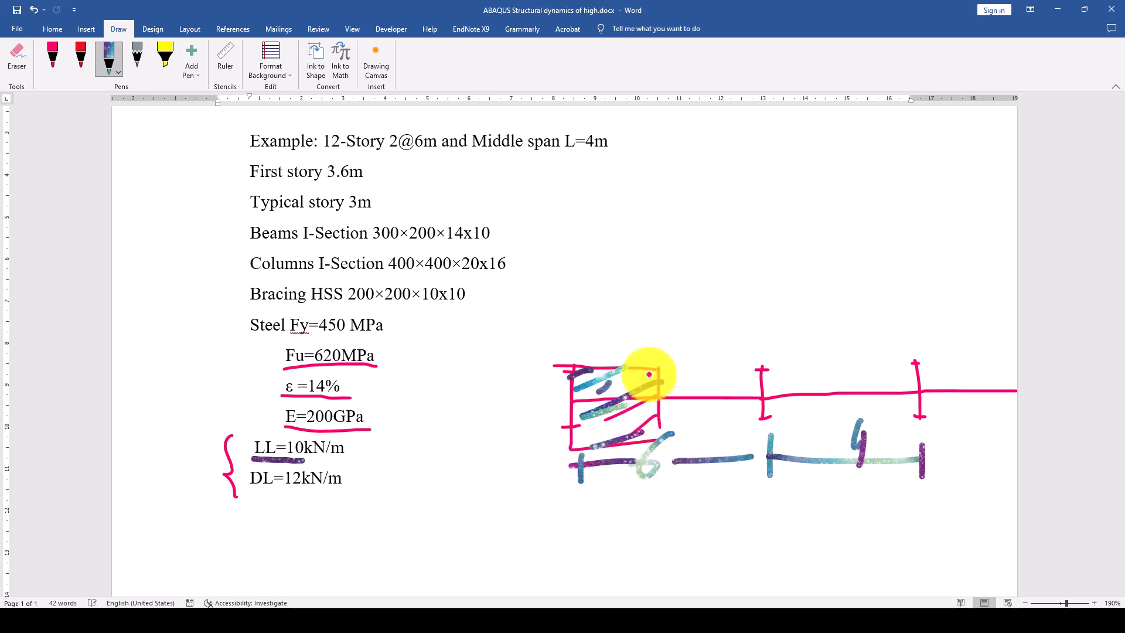
Step: Write the edge column load calculations beside the loads: 30 kN for LL and 3 = 36 kN for DL
left_click(356, 448)
mouse_move(370, 438)
left_mouse_down()
mouse_move(391, 445)
mouse_move(395, 484)
left_mouse_up()
left_click(365, 480)
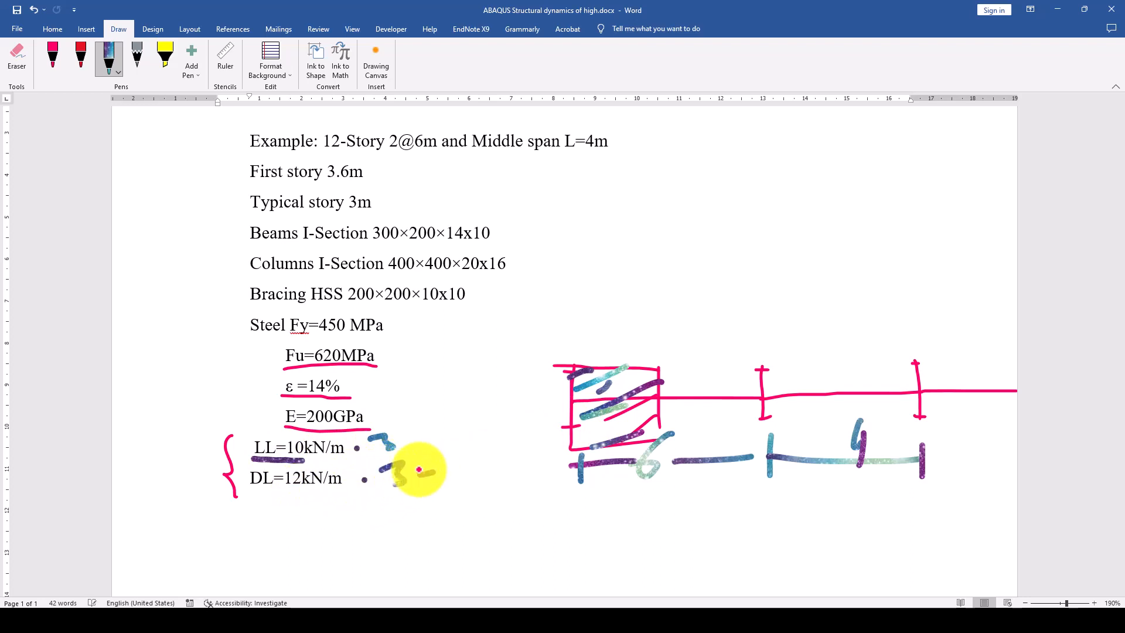
mouse_move(448, 463)
left_mouse_down()
mouse_move(464, 459)
mouse_move(465, 478)
left_mouse_up()
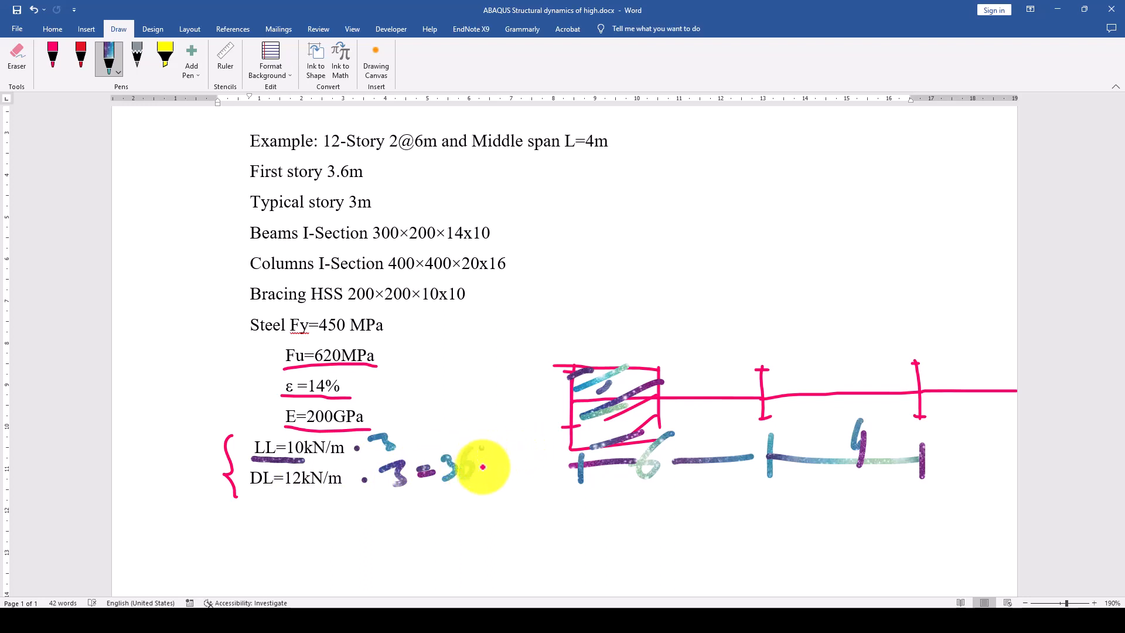
left_click_drag(513, 453, 511, 440)
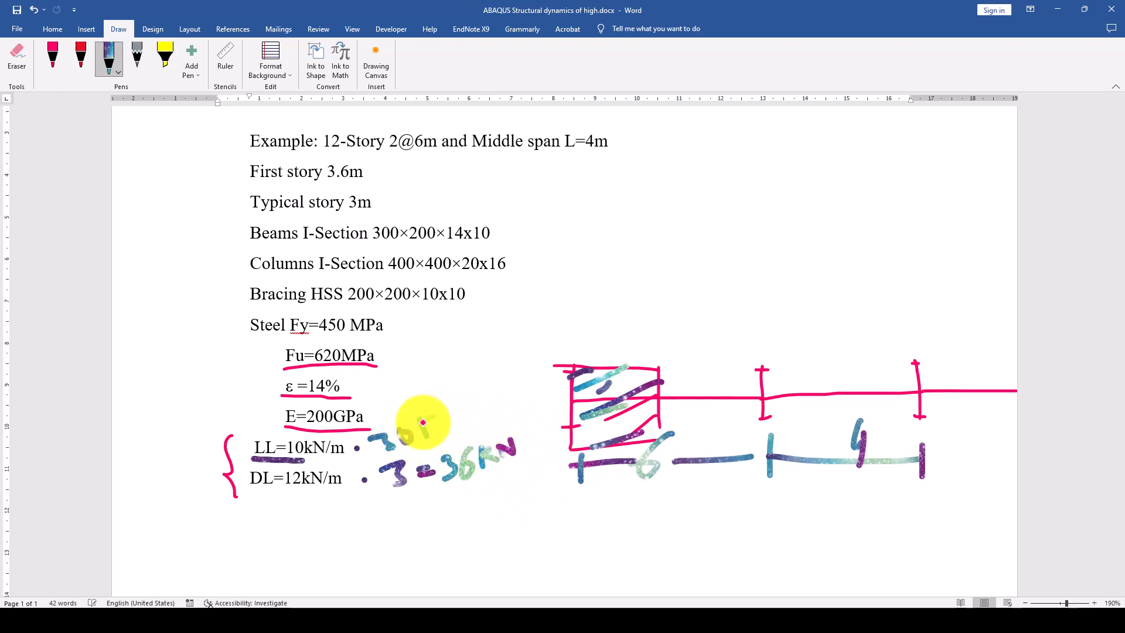
mouse_move(423, 423)
left_mouse_down()
mouse_move(442, 431)
mouse_move(450, 402)
left_mouse_up()
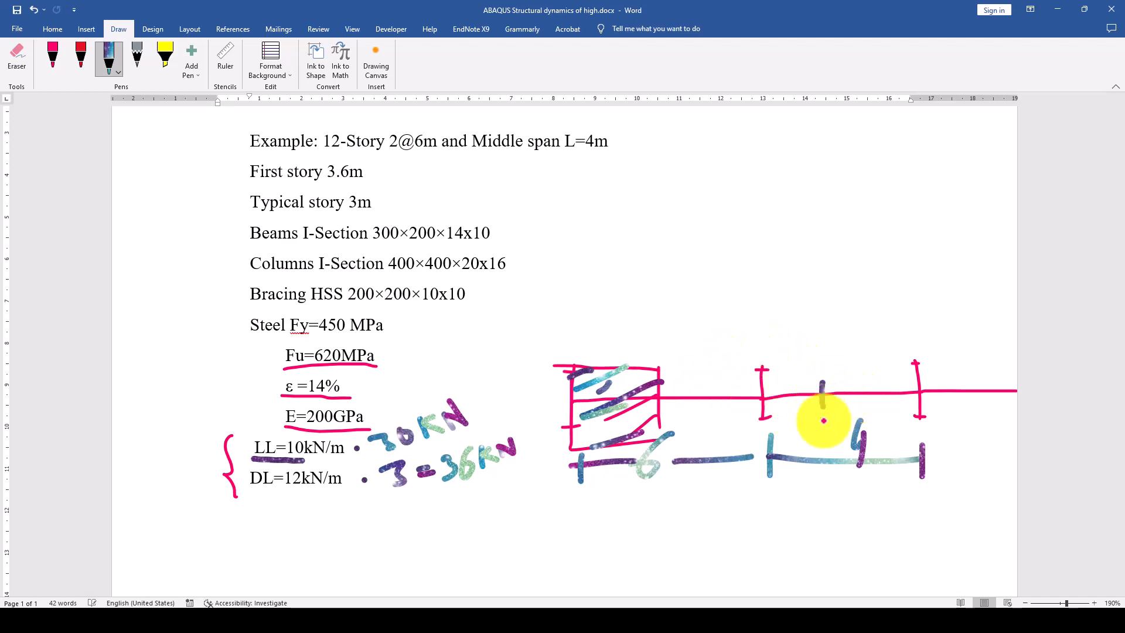
Step: Mark the midpoints of the edge and middle spans and outline the tributary area around the column between them
left_click_drag(690, 387, 696, 408)
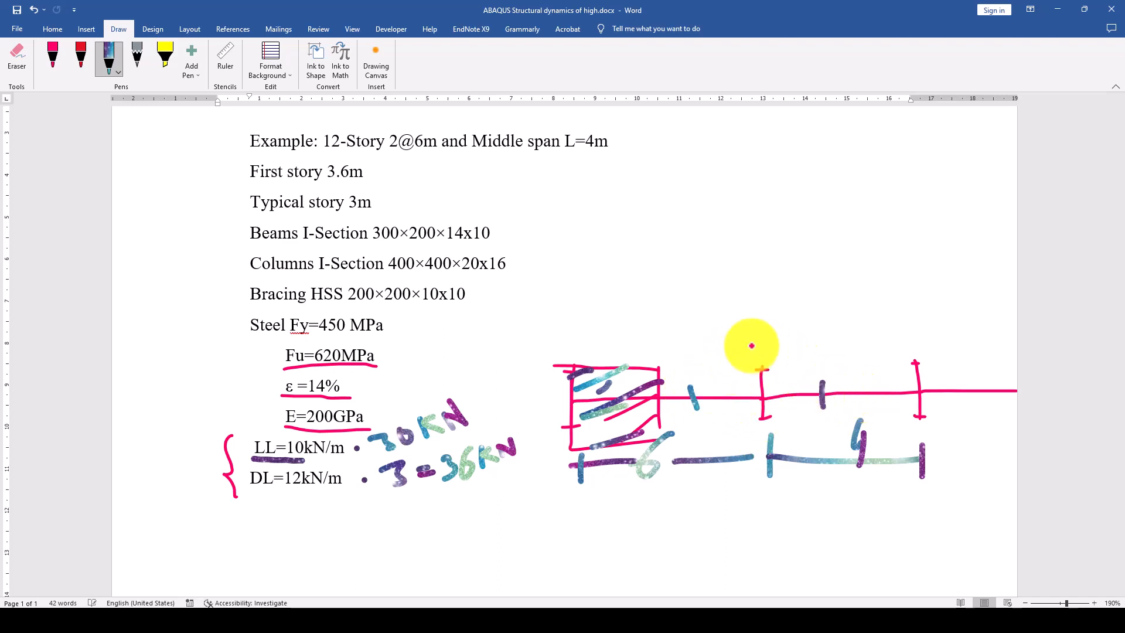
left_click(752, 319)
mouse_move(693, 360)
left_mouse_down()
mouse_move(706, 433)
mouse_move(835, 359)
mouse_move(832, 394)
mouse_move(803, 432)
left_mouse_up()
left_click_drag(713, 436, 831, 430)
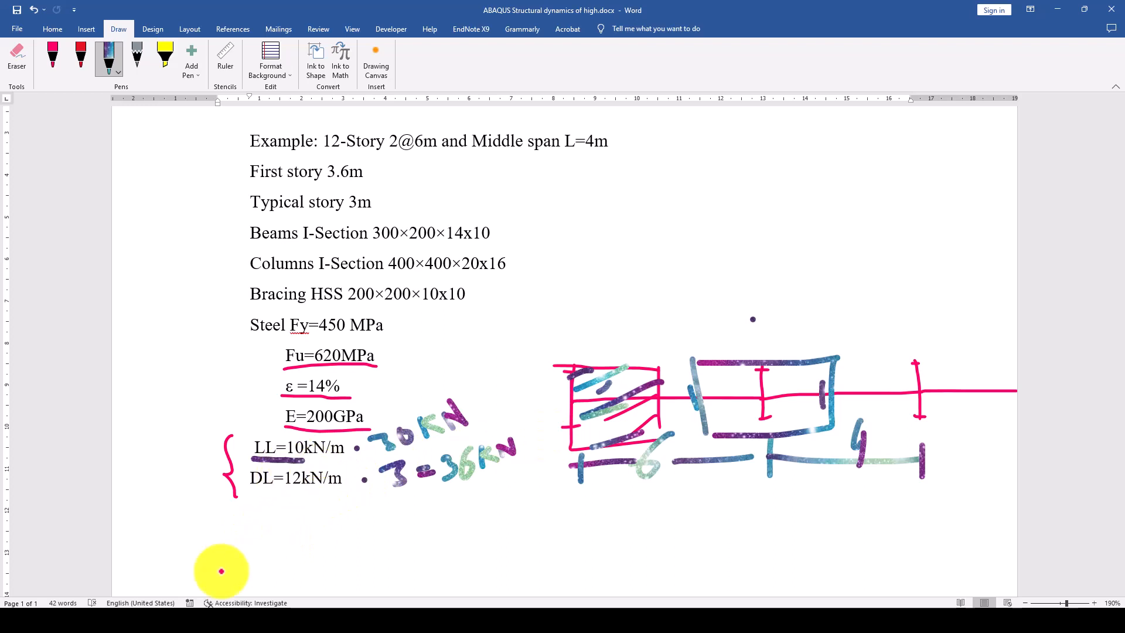
Step: Handwrite the interior column loads 50 kN and 60 kN below the LL and DL lines
mouse_move(338, 527)
left_mouse_down()
mouse_move(325, 552)
mouse_move(350, 530)
mouse_move(401, 553)
mouse_move(406, 534)
mouse_move(432, 538)
left_mouse_up()
mouse_move(422, 518)
left_mouse_down()
mouse_move(444, 525)
mouse_move(439, 498)
left_mouse_up()
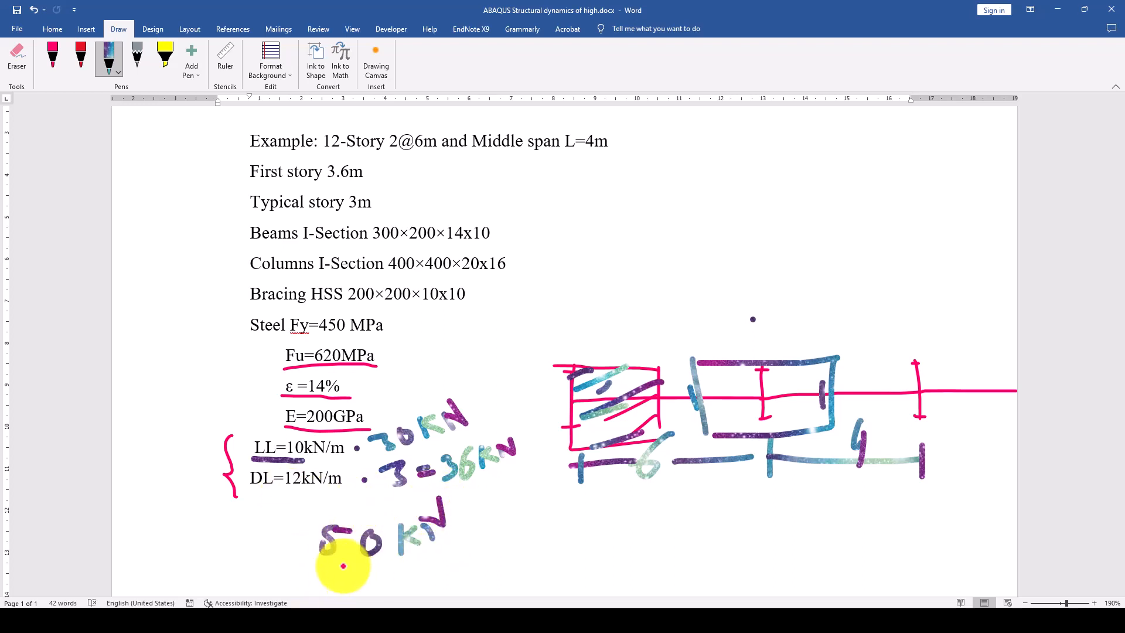
mouse_move(345, 567)
left_mouse_down()
mouse_move(339, 587)
mouse_move(347, 577)
left_mouse_up()
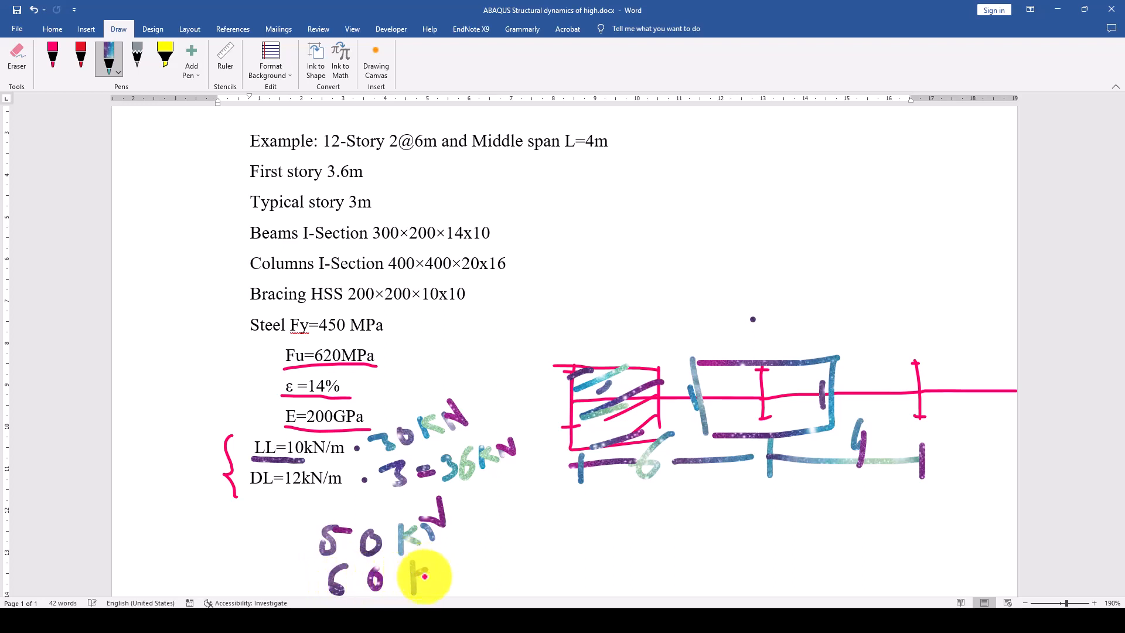
left_click_drag(425, 577, 435, 580)
mouse_move(439, 561)
left_mouse_down()
mouse_move(449, 574)
mouse_move(457, 563)
mouse_move(450, 542)
left_mouse_up()
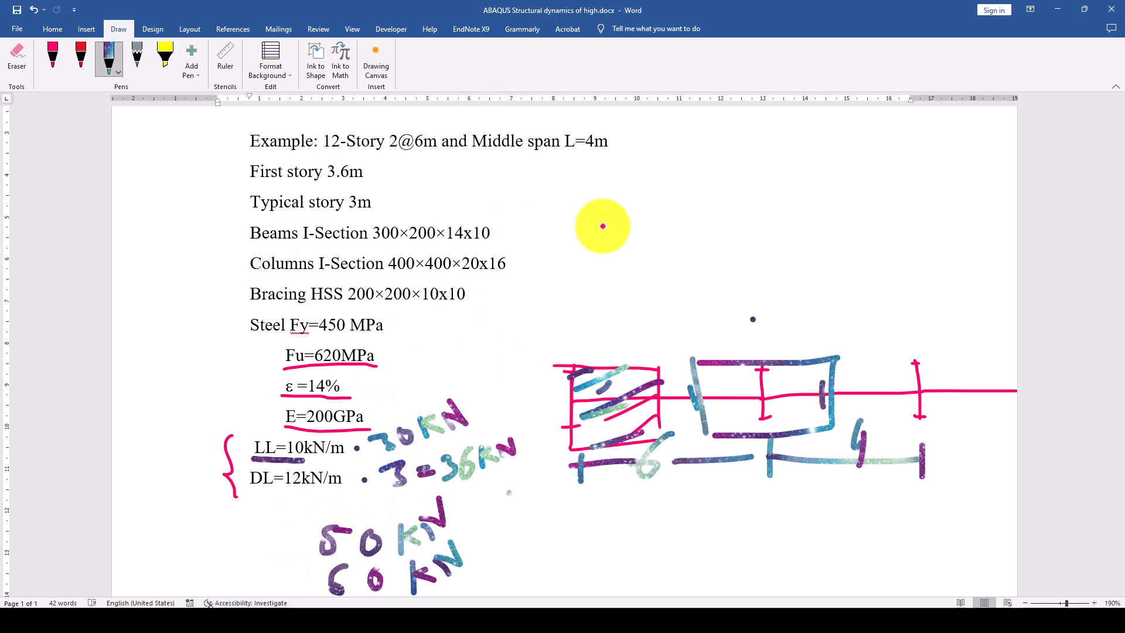
Step: Switch to the Kobe-EQ.xlsx workbook in Excel to examine the Kobe acceleration record and its chart
left_click(625, 233)
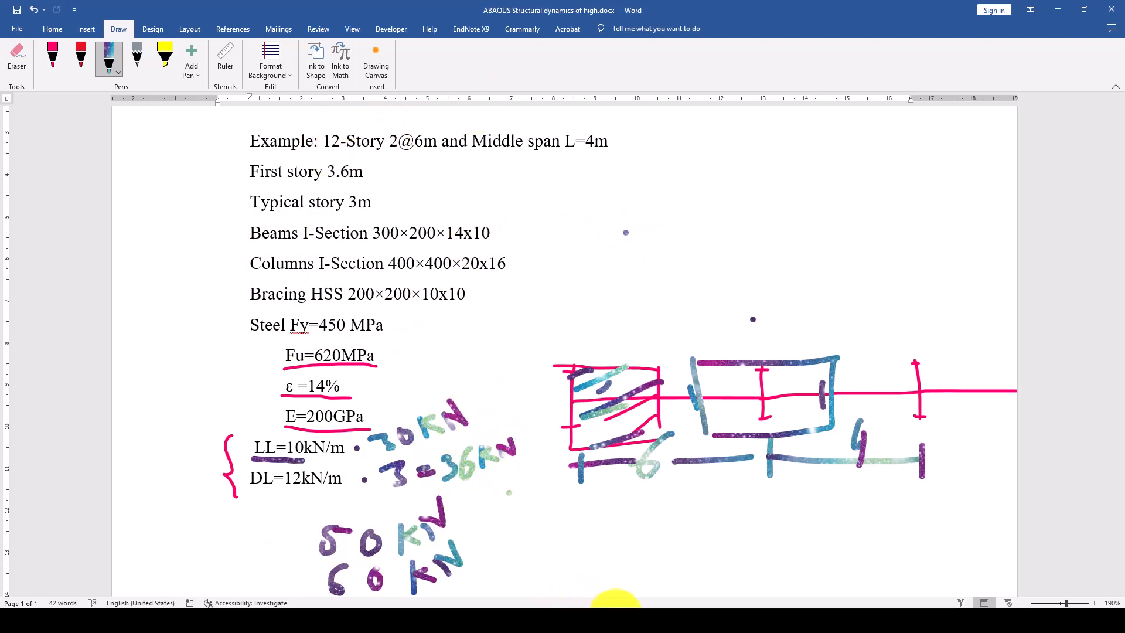
right_click(609, 609)
left_click(560, 382)
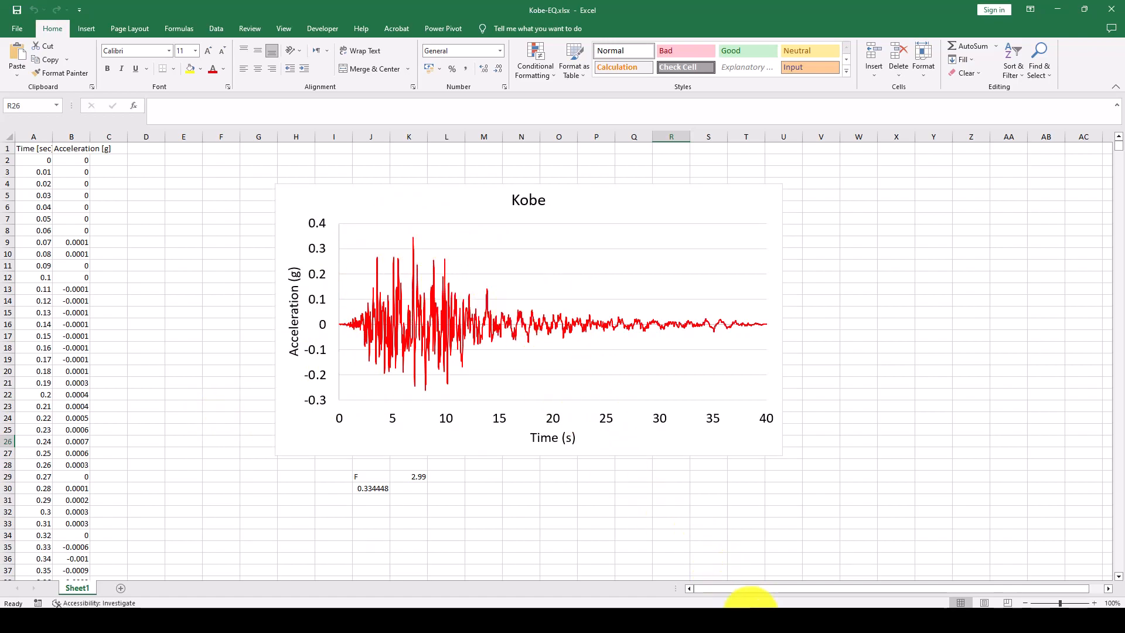
Step: Switch to Abaqus/CAE and, while choosing the work directory, create a folder named Steel-Frame-High-Rise in D:\ABAQUS EXERCISE
left_click(750, 619)
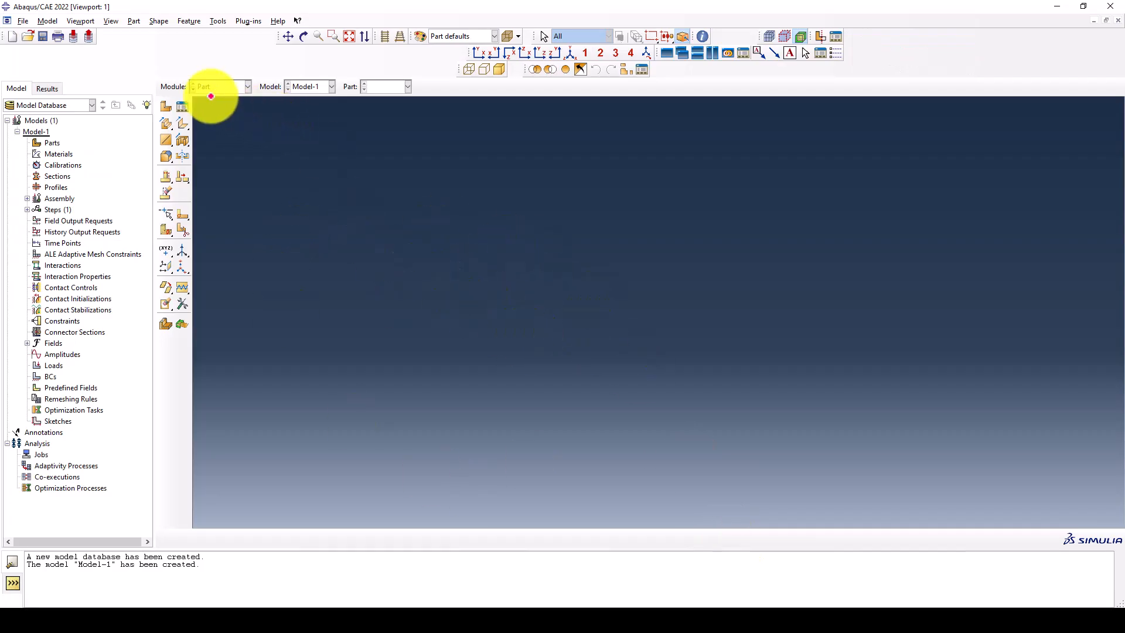
left_click(23, 21)
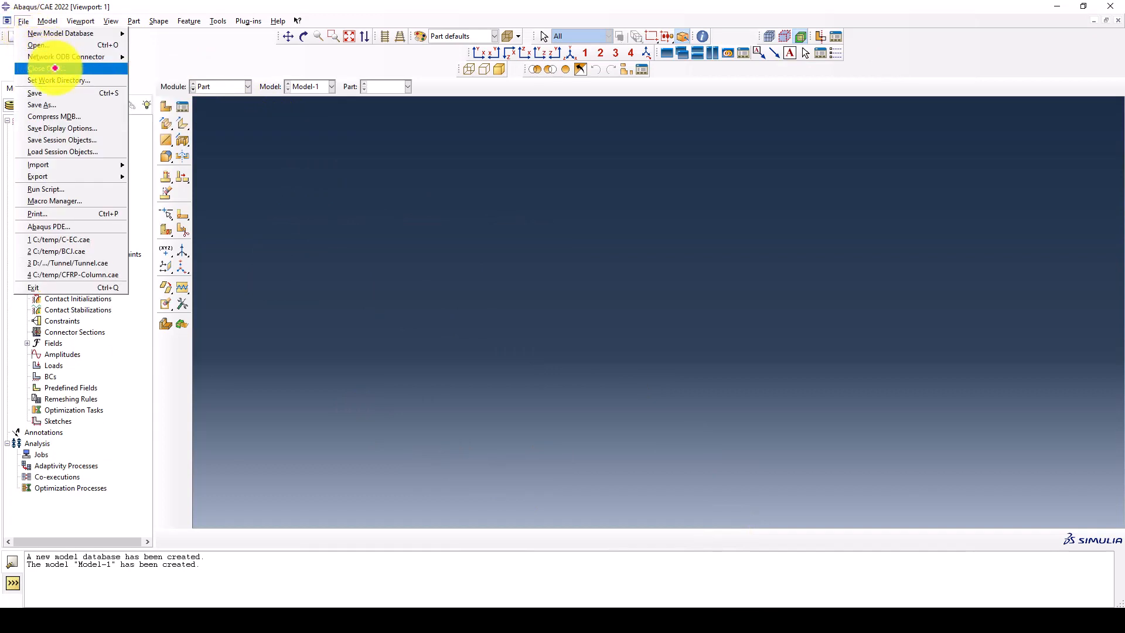
left_click(57, 80)
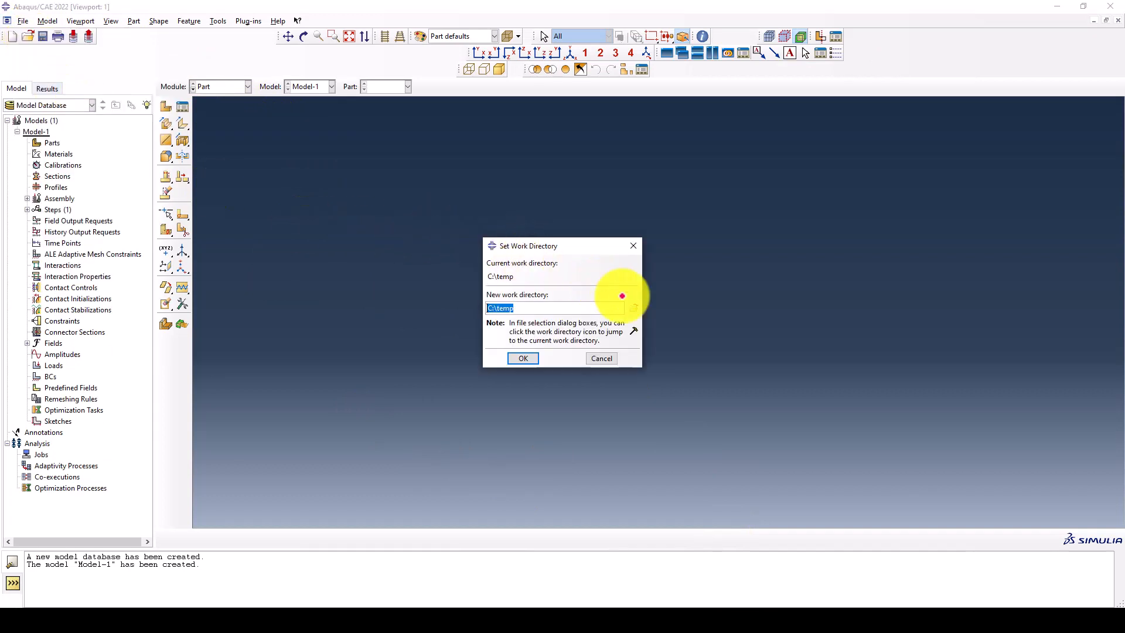
left_click(633, 309)
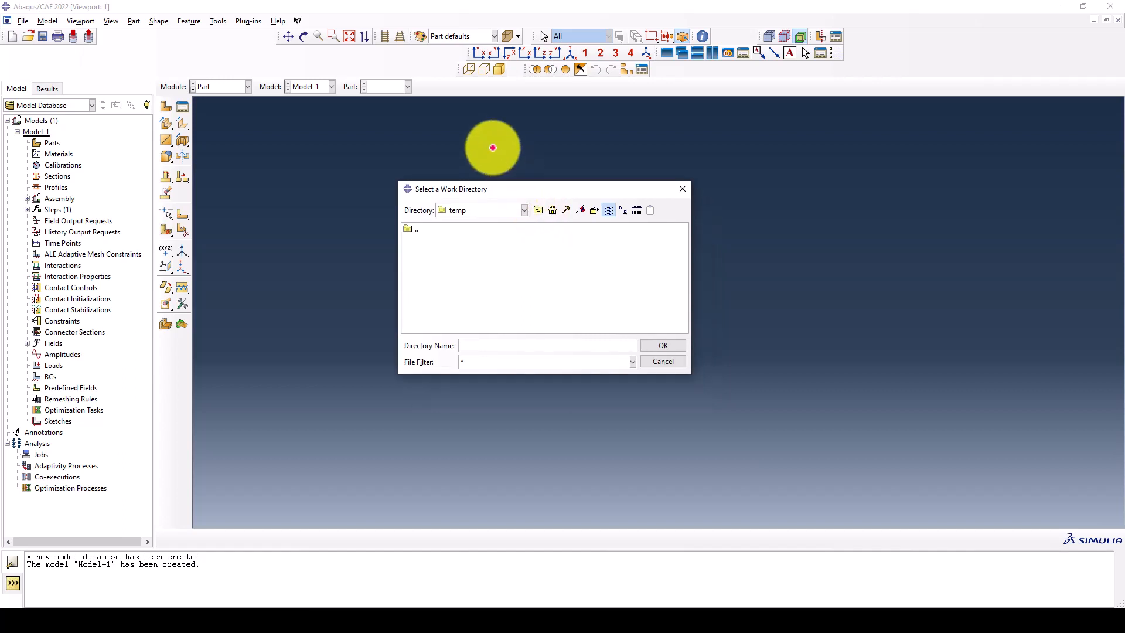
left_click(459, 168)
left_click(419, 204)
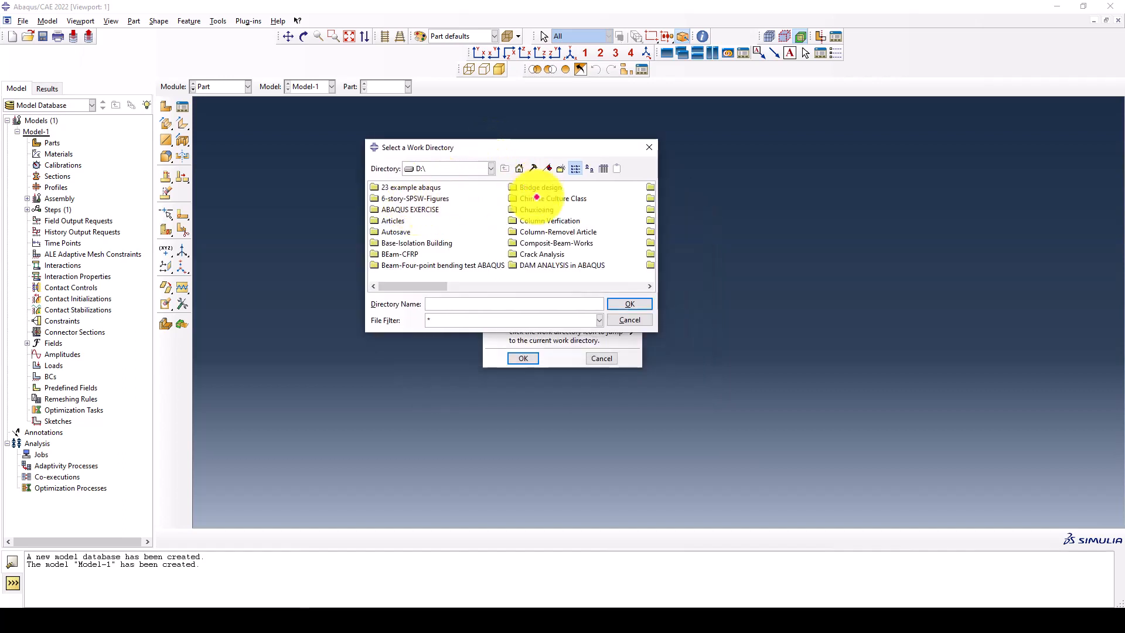
left_click(430, 210)
double_click(430, 209)
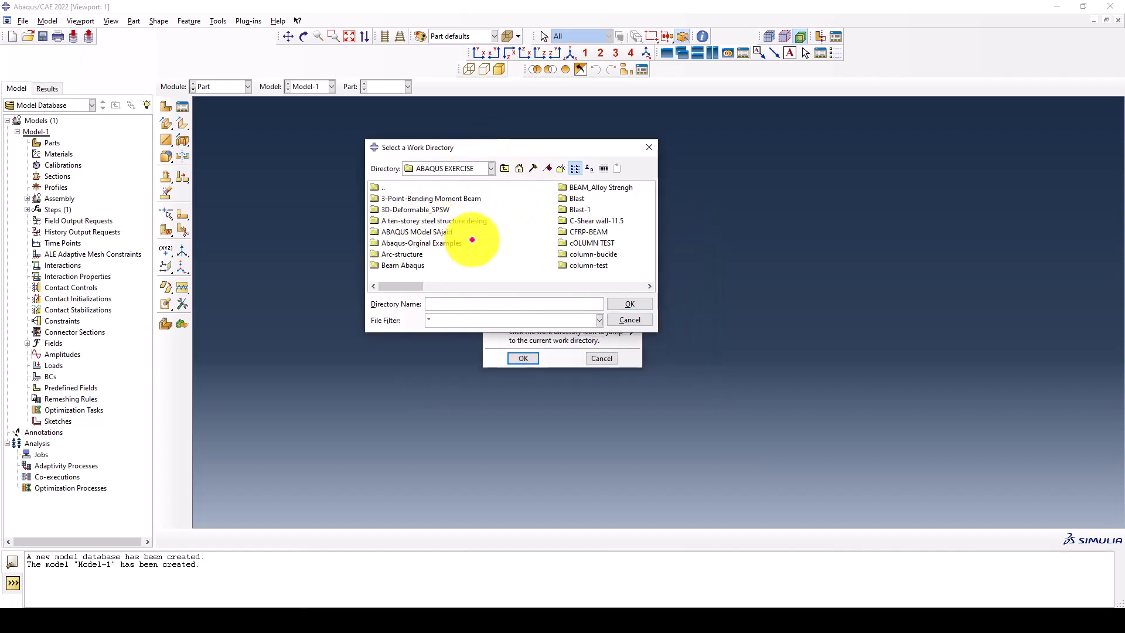
left_click(560, 168)
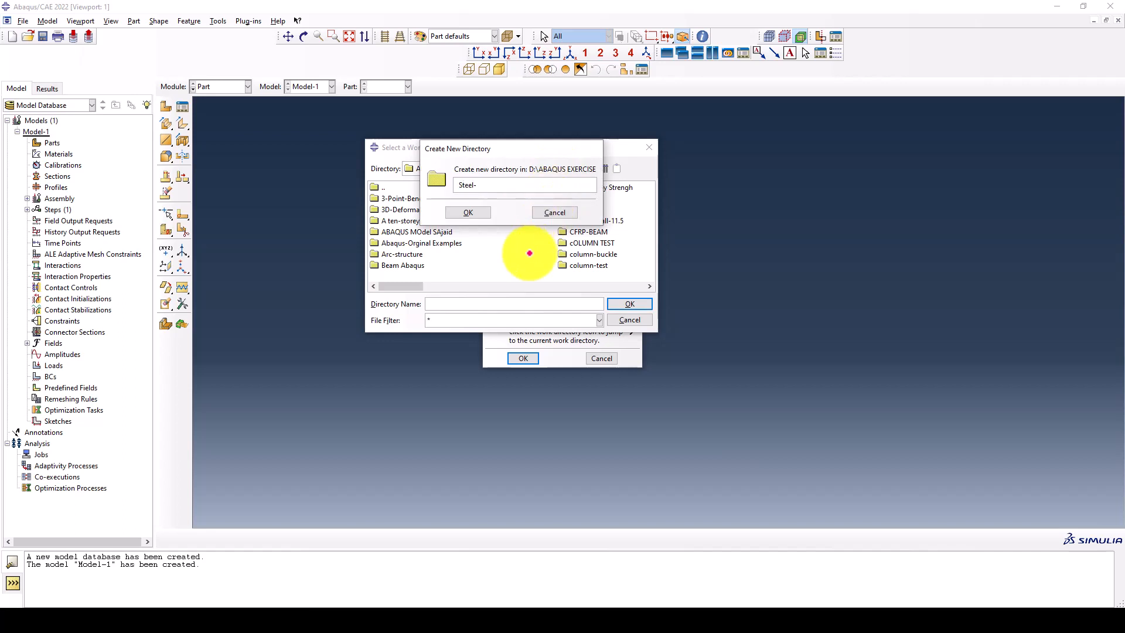
type("Steel-Frame-High-Rise")
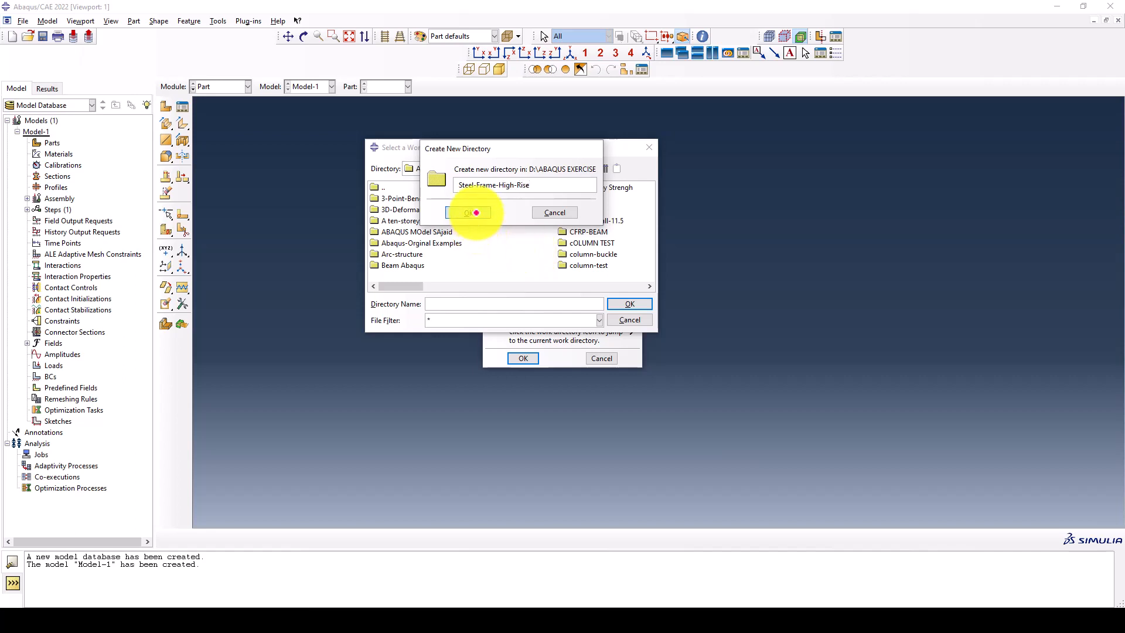
left_click(470, 212)
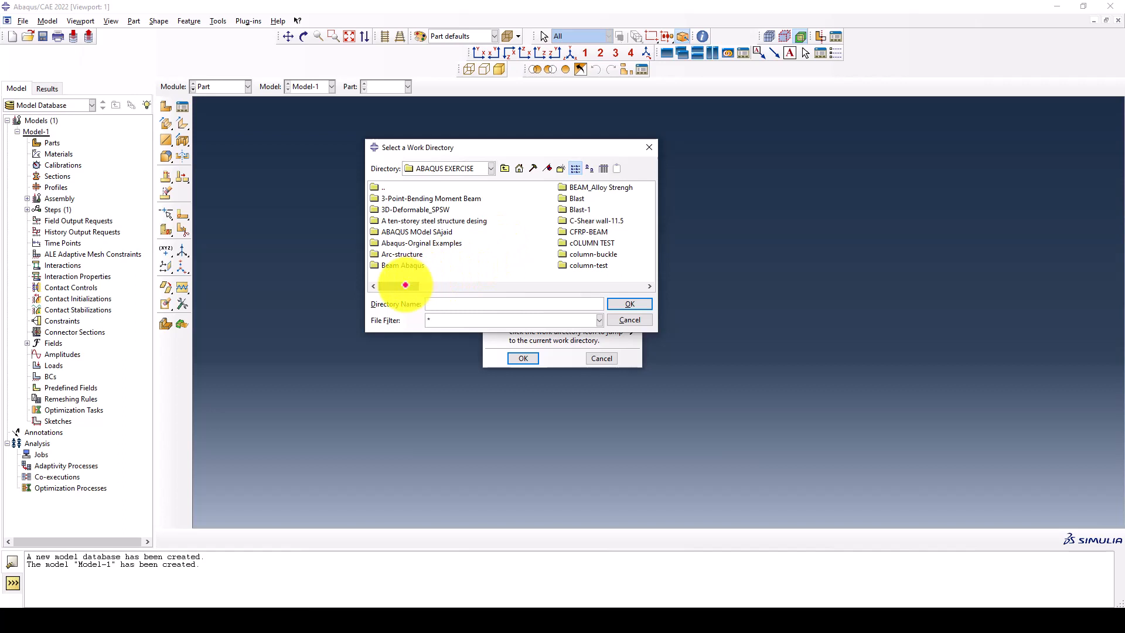
Step: Set the Steel-Frame-High-Rise folder in D:\ABAQUS EXERCISE as the work directory
left_click_drag(402, 286, 548, 285)
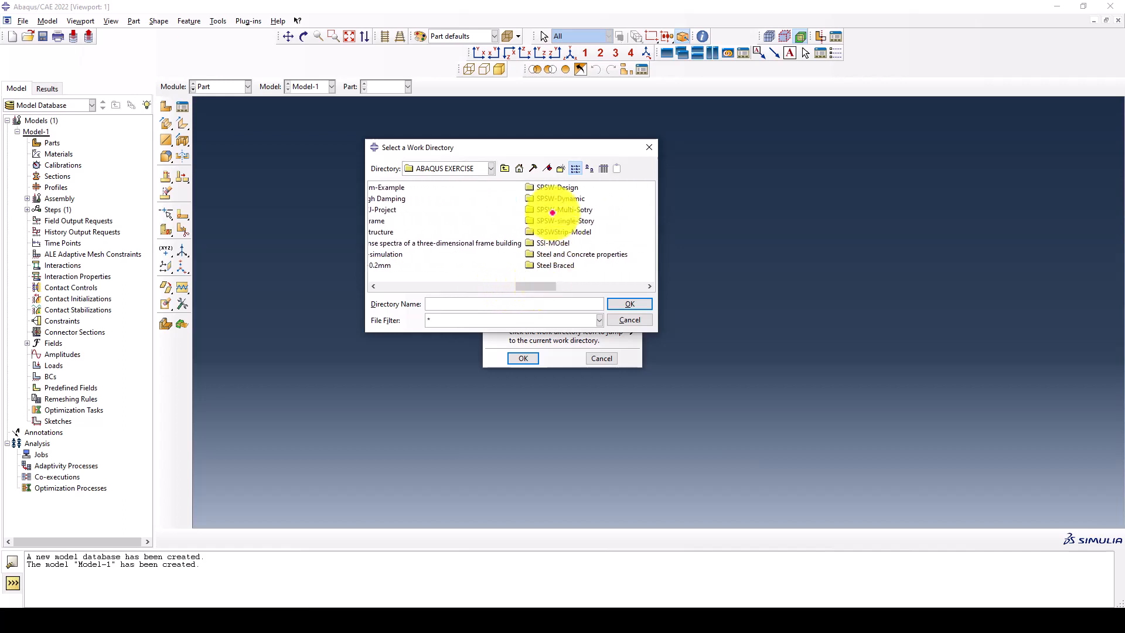
left_click(548, 253)
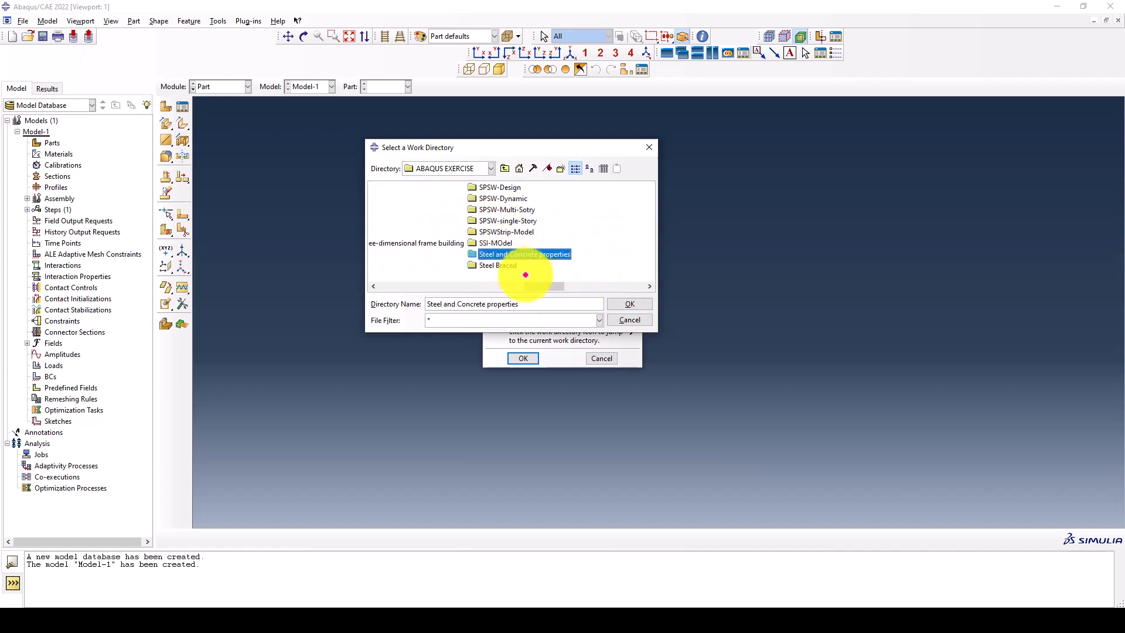
left_click_drag(533, 286, 557, 252)
left_click(571, 210)
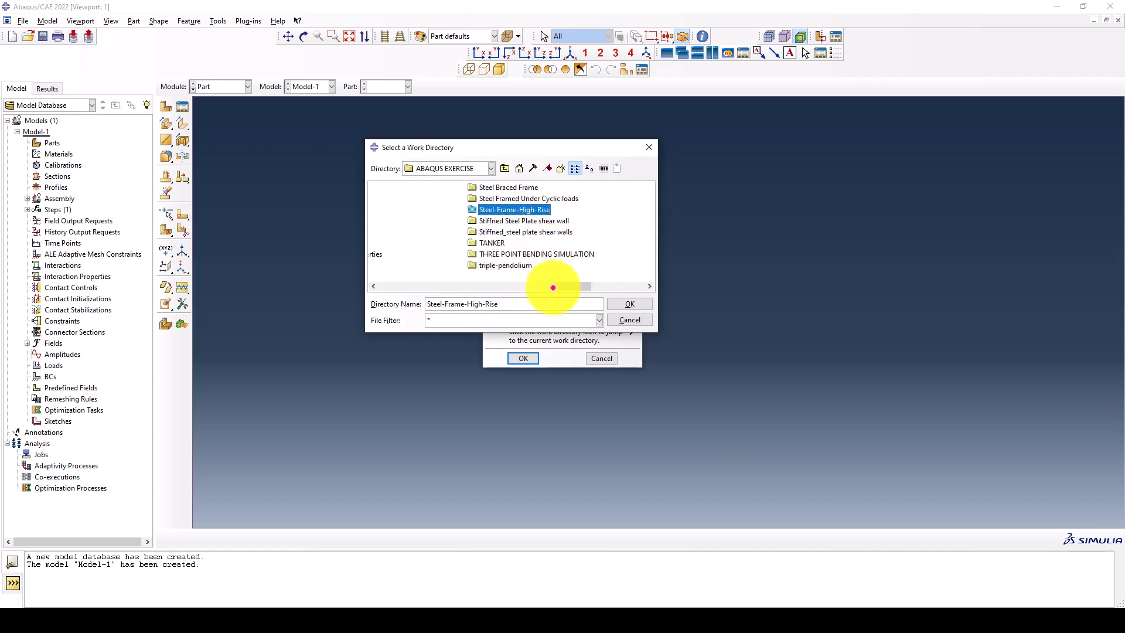
left_click(613, 304)
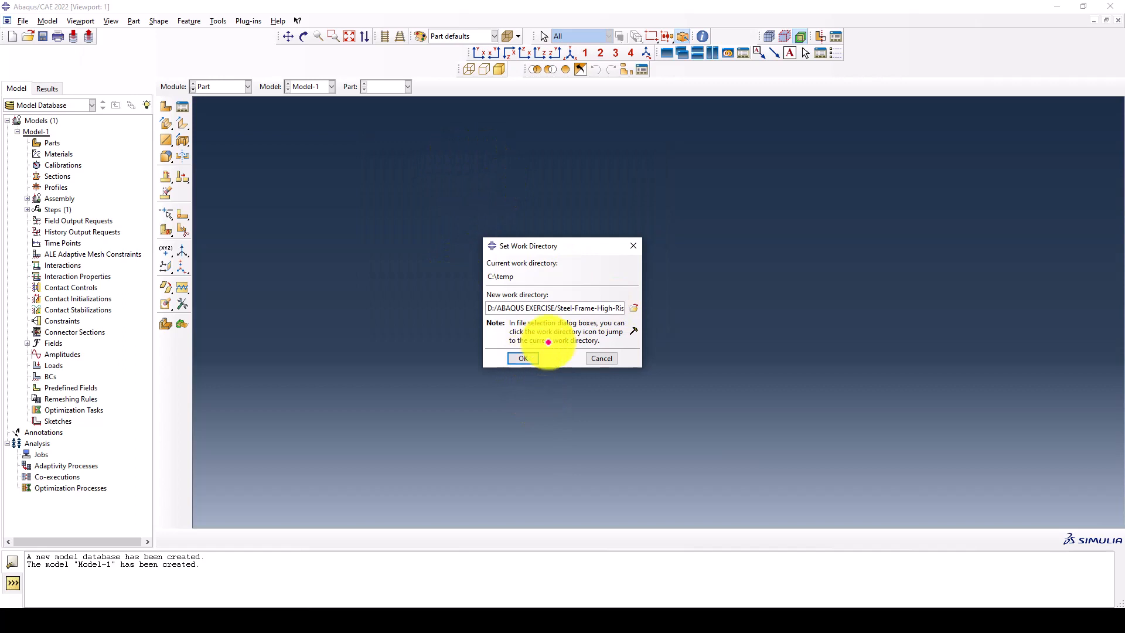
left_click(523, 357)
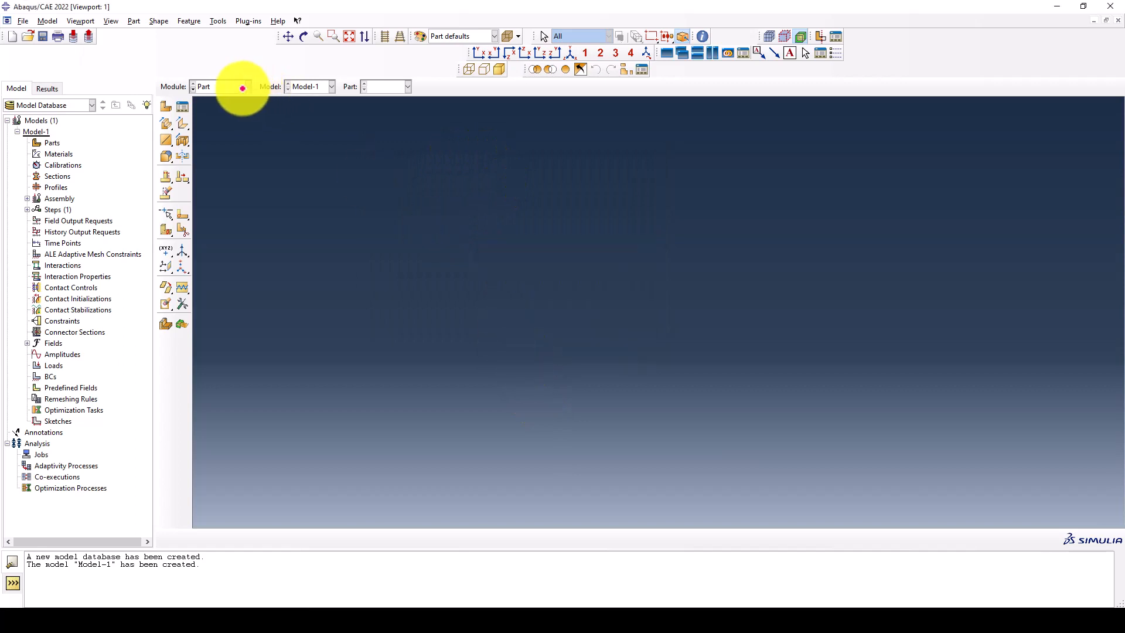
Step: Create a 2D planar deformable wire part named Frame with an approximate size of 8000
left_click(175, 108)
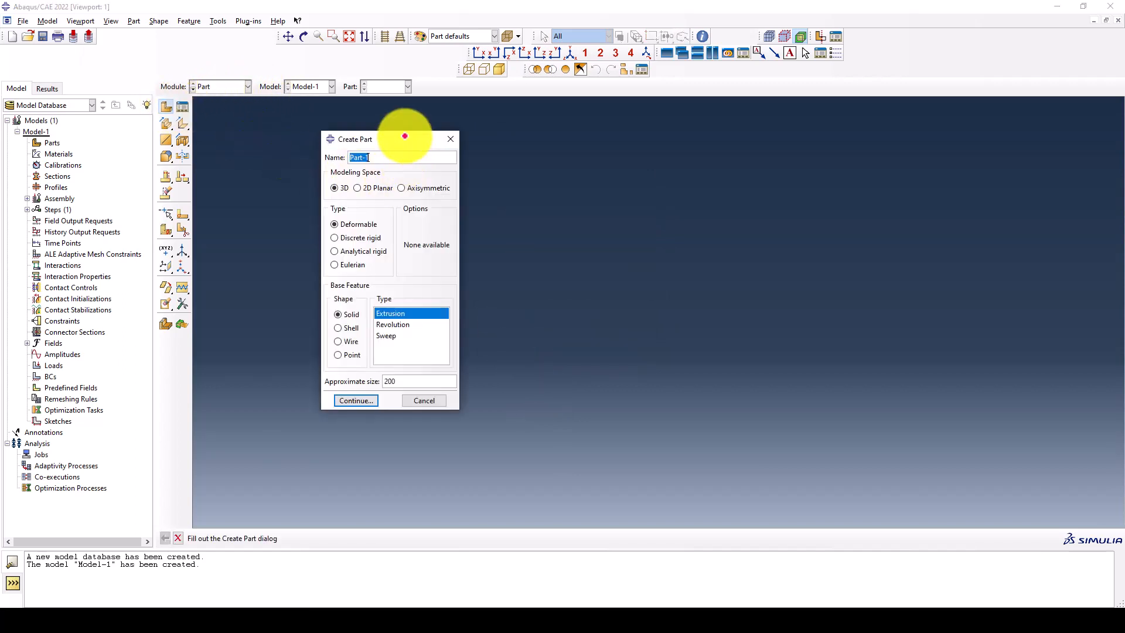
left_click_drag(399, 138, 419, 138)
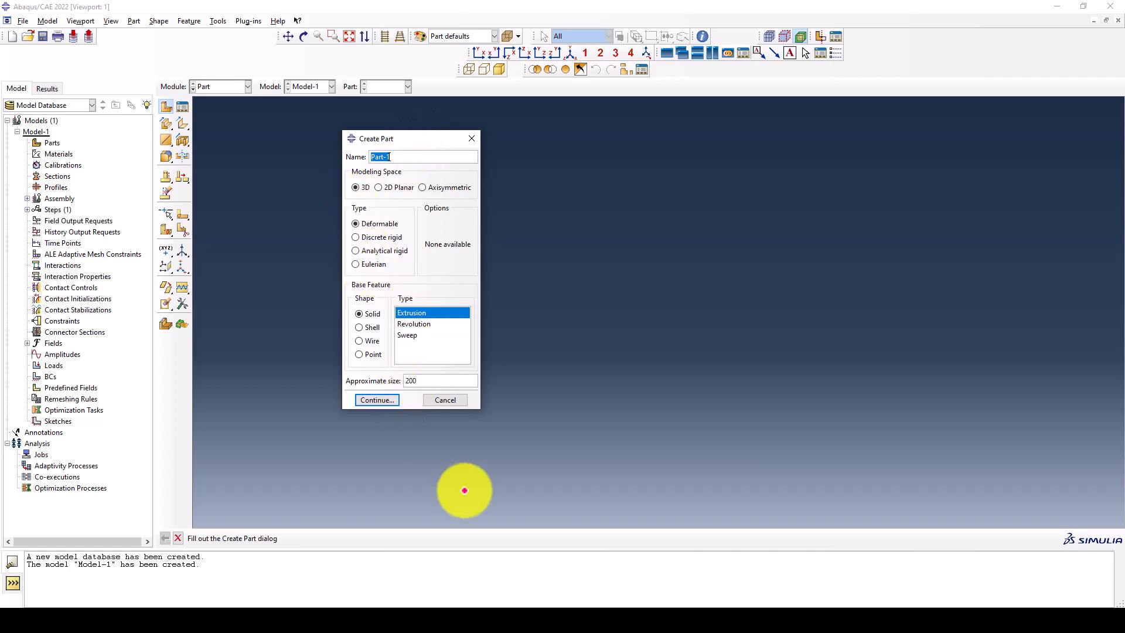
mouse_move(583, 600)
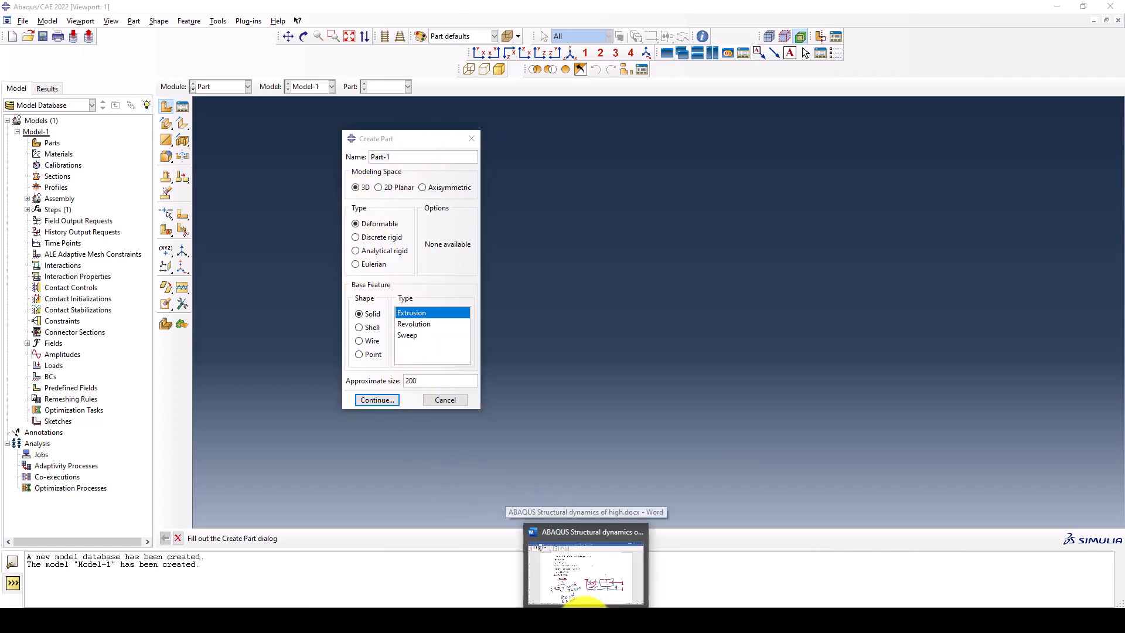
left_click(379, 187)
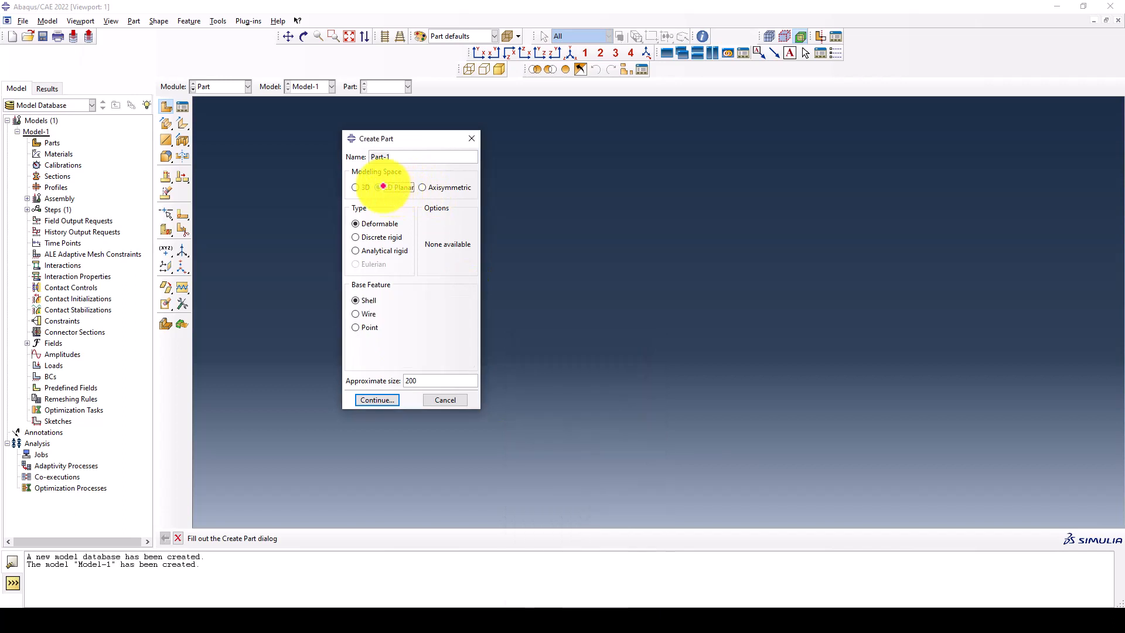
left_click(363, 313)
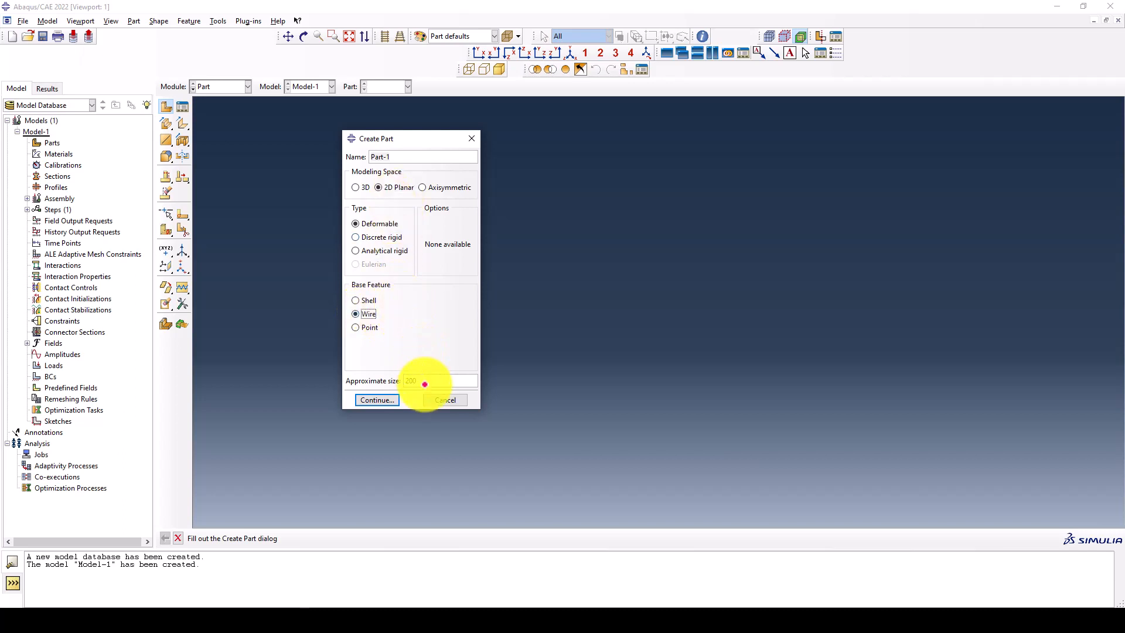
left_click_drag(424, 381, 394, 379)
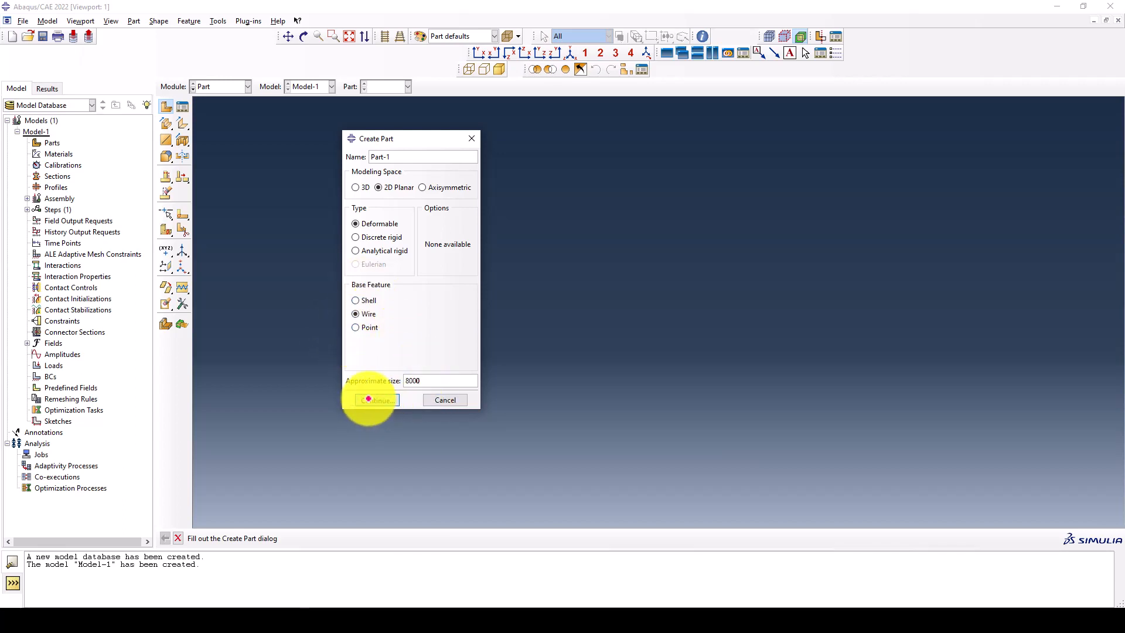
left_click_drag(402, 157, 355, 158)
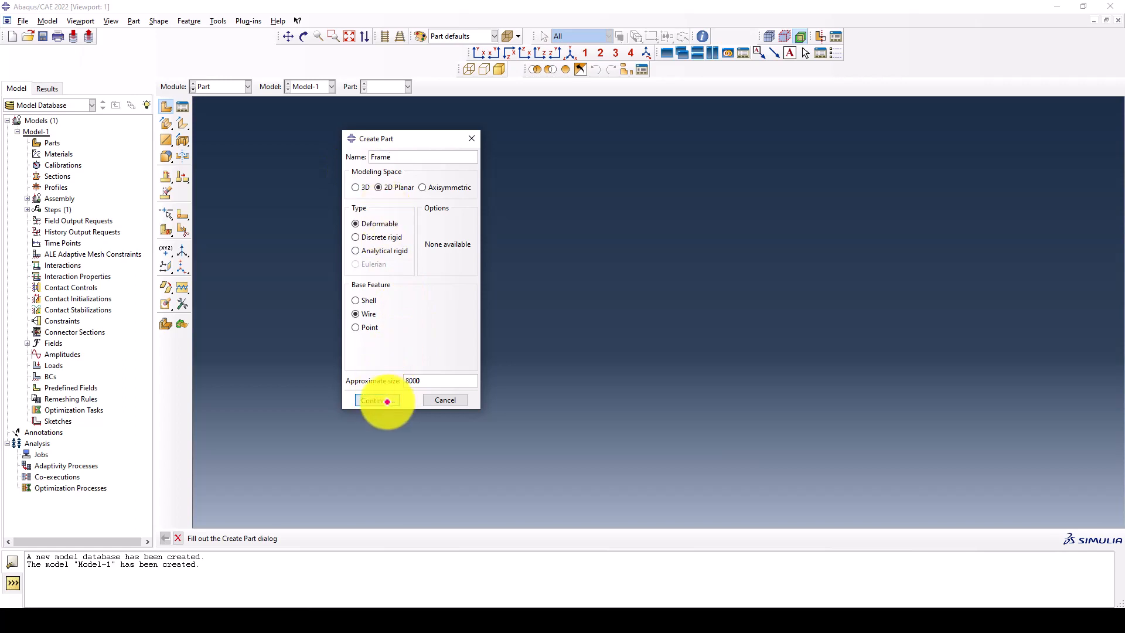
left_click(387, 401)
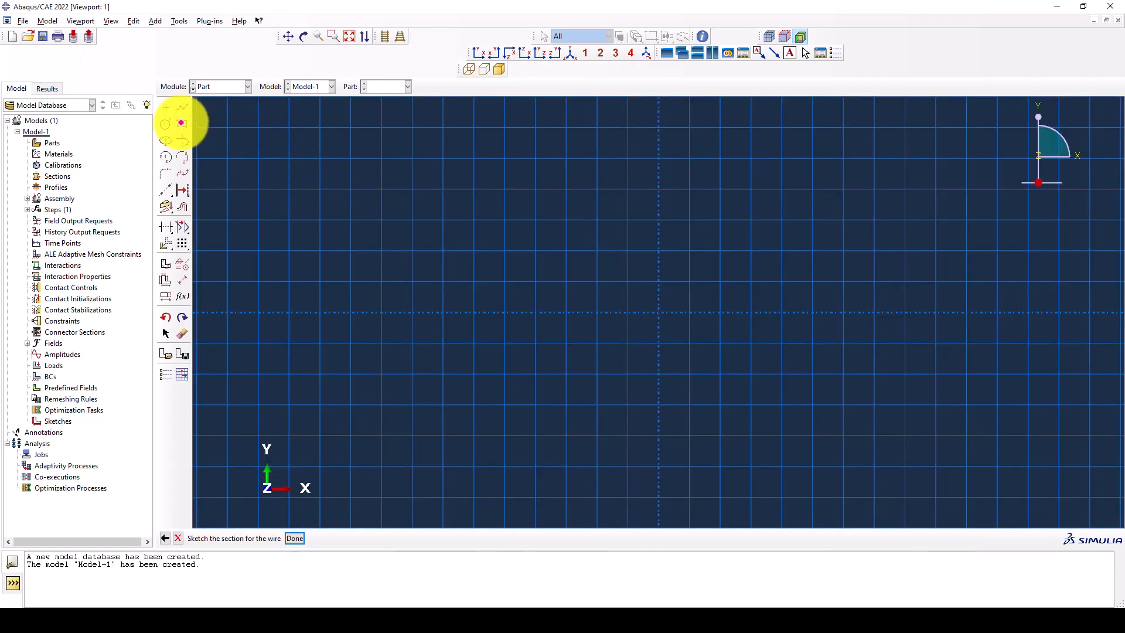
Step: Start a rectangle in the Frame sketch with its first corner at the origin 0,0
left_click(182, 124)
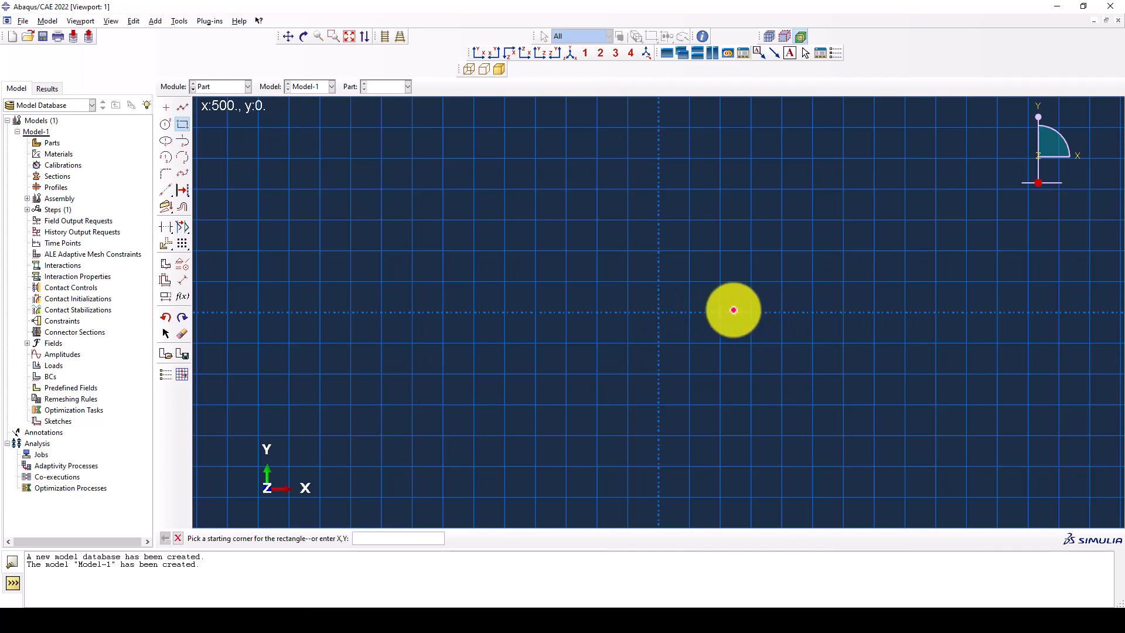
type(",0")
key("Return")
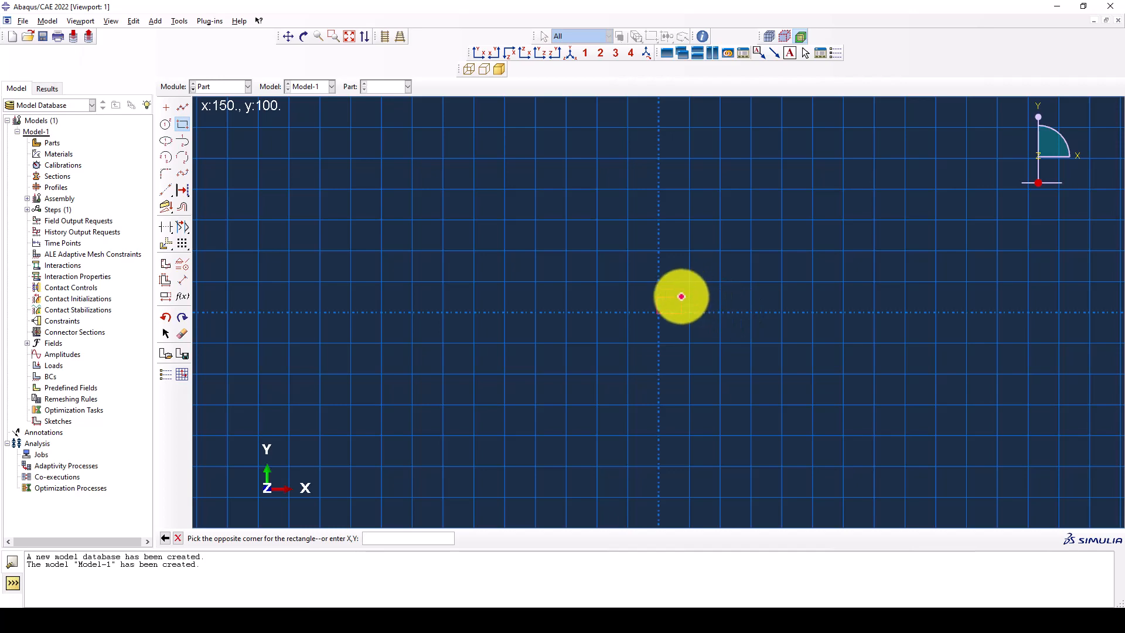
scroll(678, 297, "down", 3)
scroll(678, 297, "down", 1)
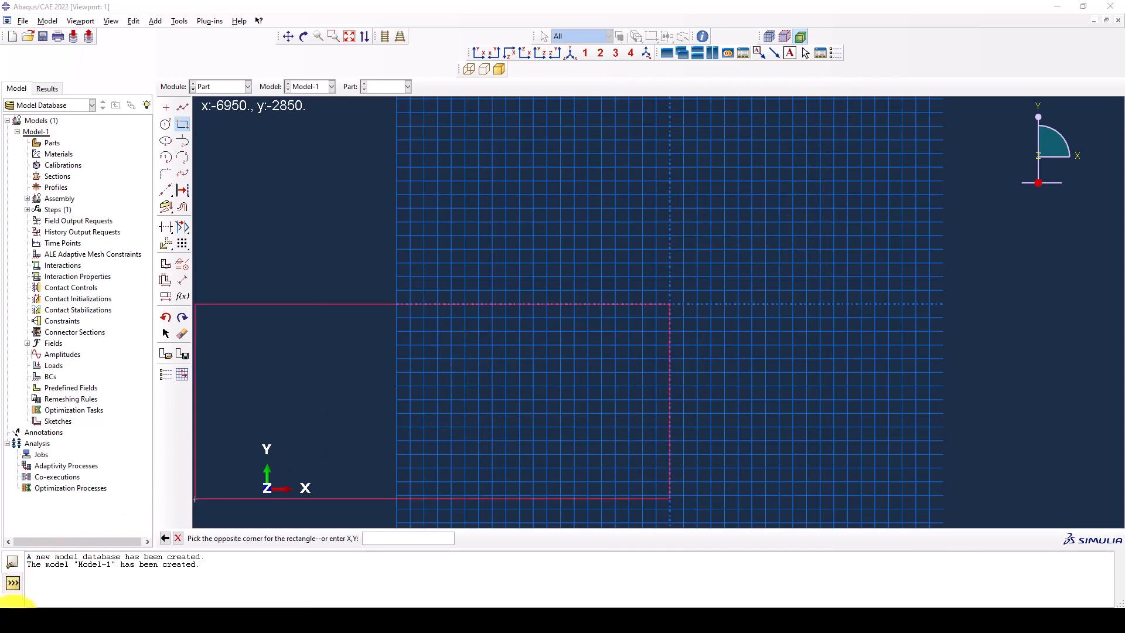
Step: Open Calculator+ HD and calculate the frame's total height as 11*3+3.6
left_click(13, 622)
type("ca")
left_click(356, 329)
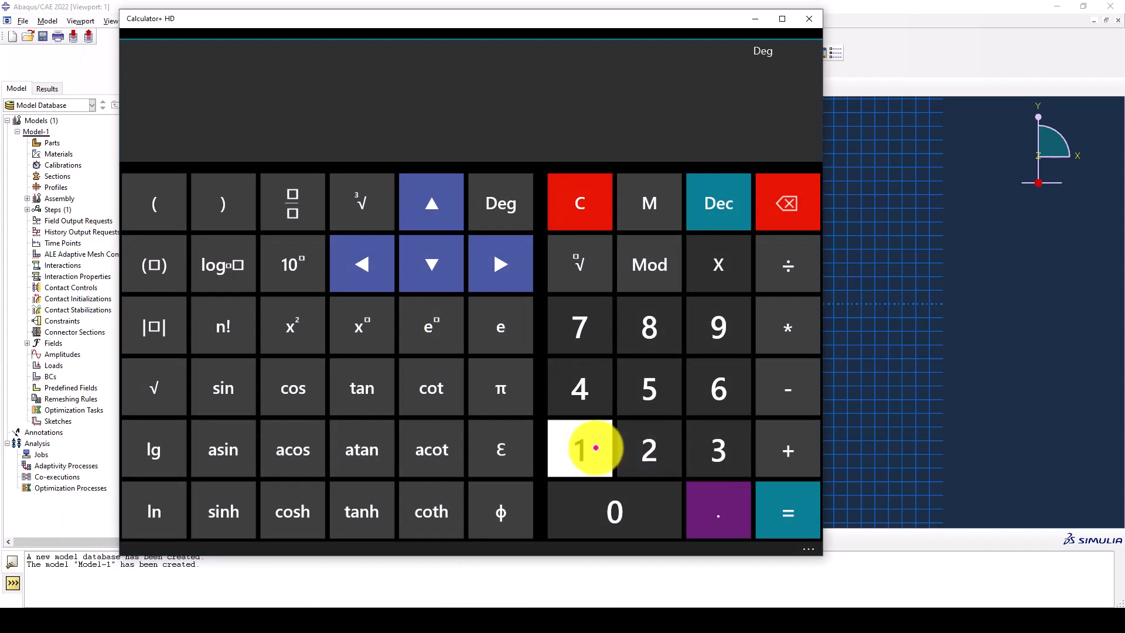
left_click(595, 447)
left_click(596, 448)
left_click(788, 323)
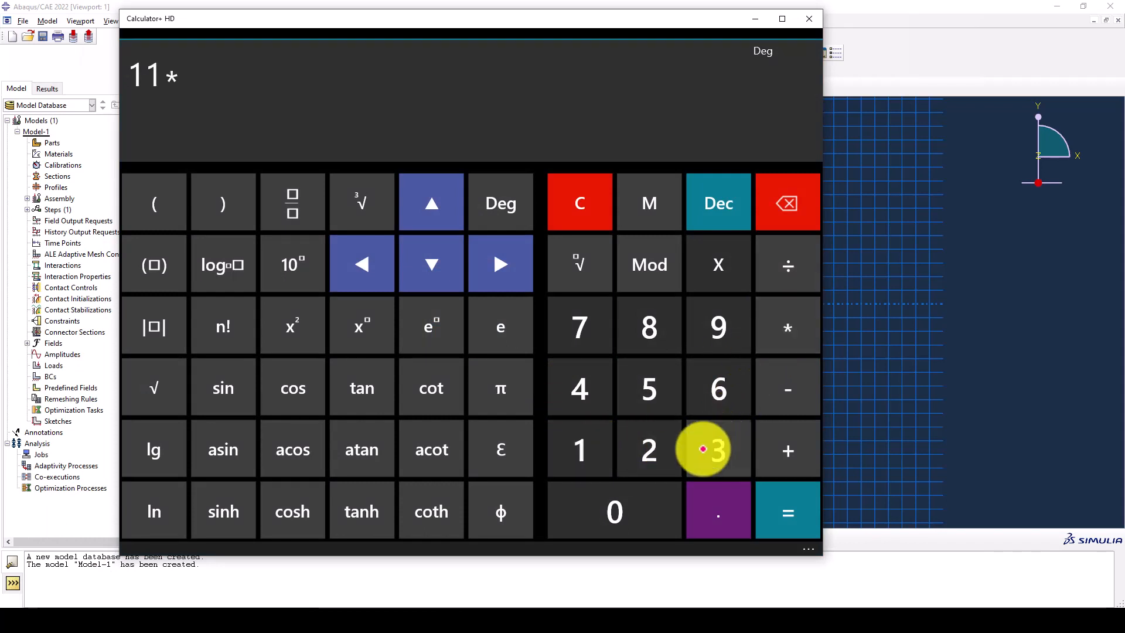
left_click(703, 449)
left_click(784, 498)
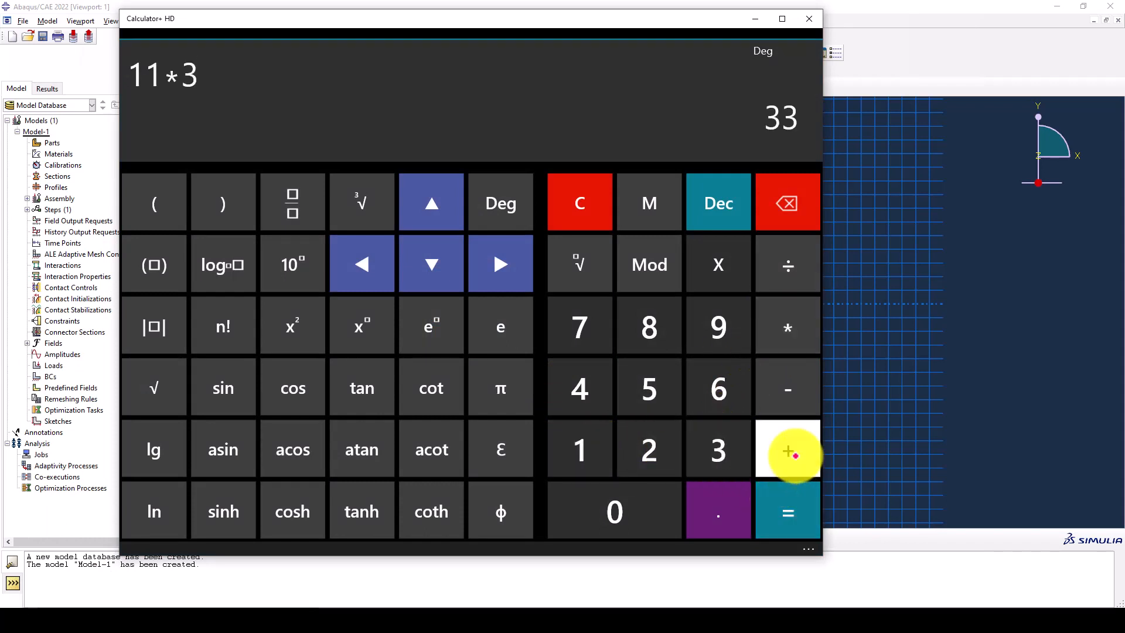
left_click(794, 455)
left_click(728, 447)
left_click(712, 502)
left_click(721, 389)
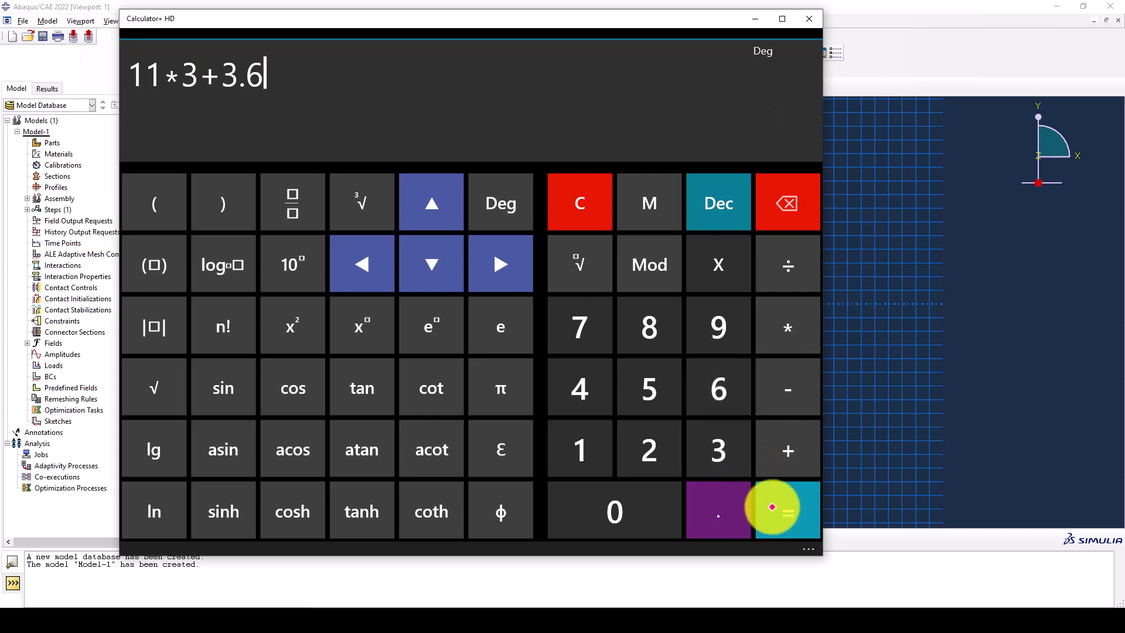
left_click(772, 507)
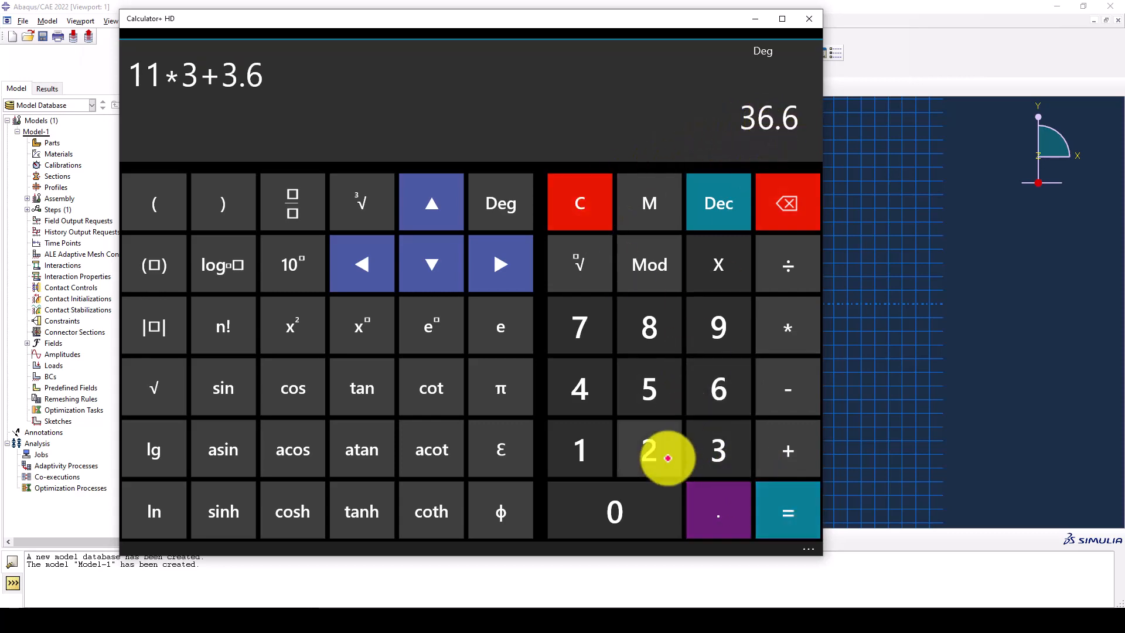
Step: Return to Abaqus/CAE and complete the frame outline rectangle with its opposite corner at 160000,366000
left_click(706, 622)
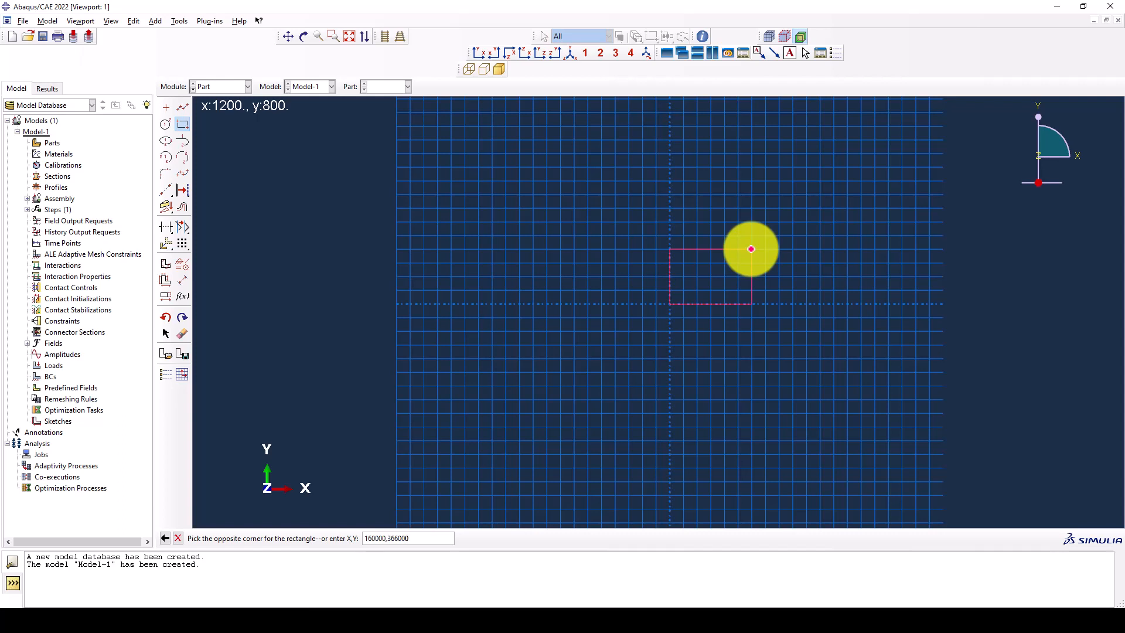
key("Return")
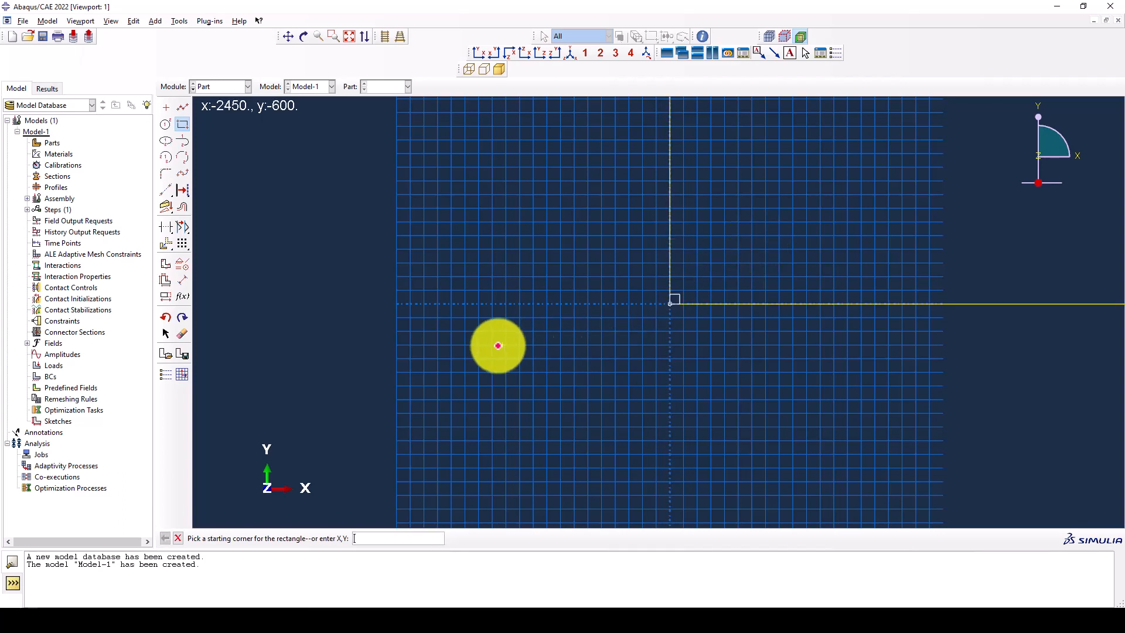
scroll(498, 346, "down", 5)
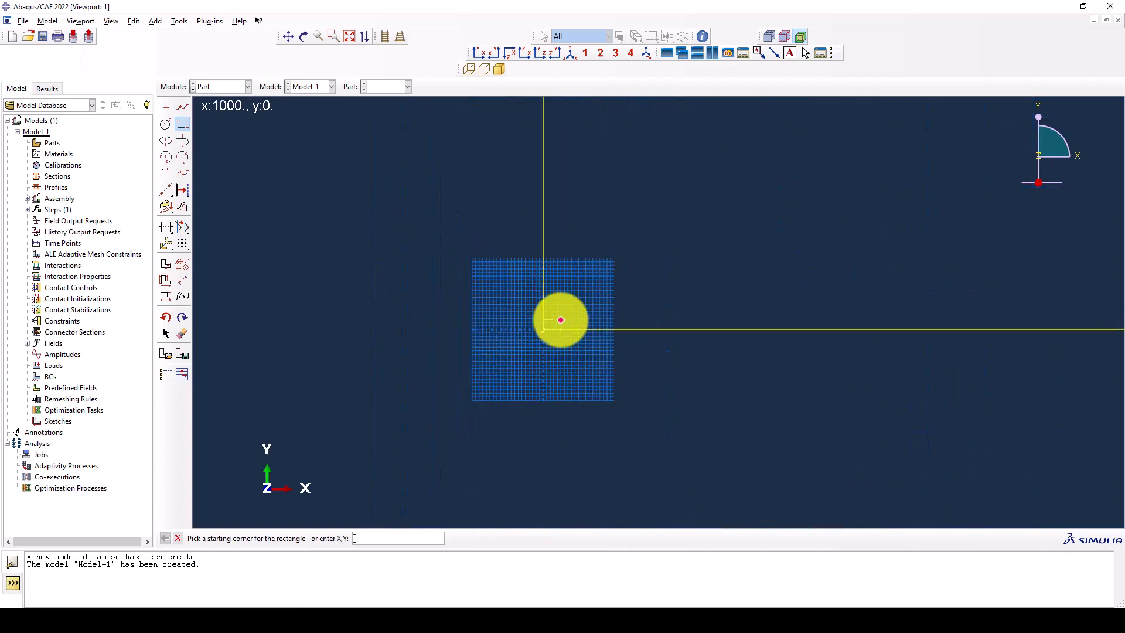
scroll(560, 320, "down", 5)
scroll(538, 329, "down", 5)
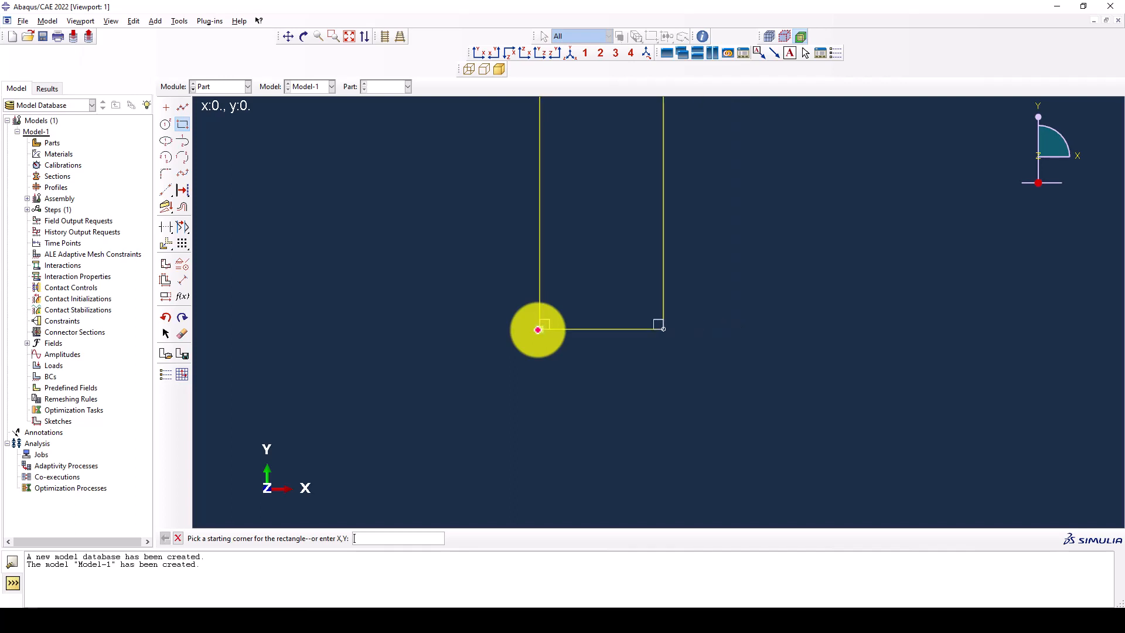
scroll(592, 264, "up", 4)
scroll(547, 365, "down", 1)
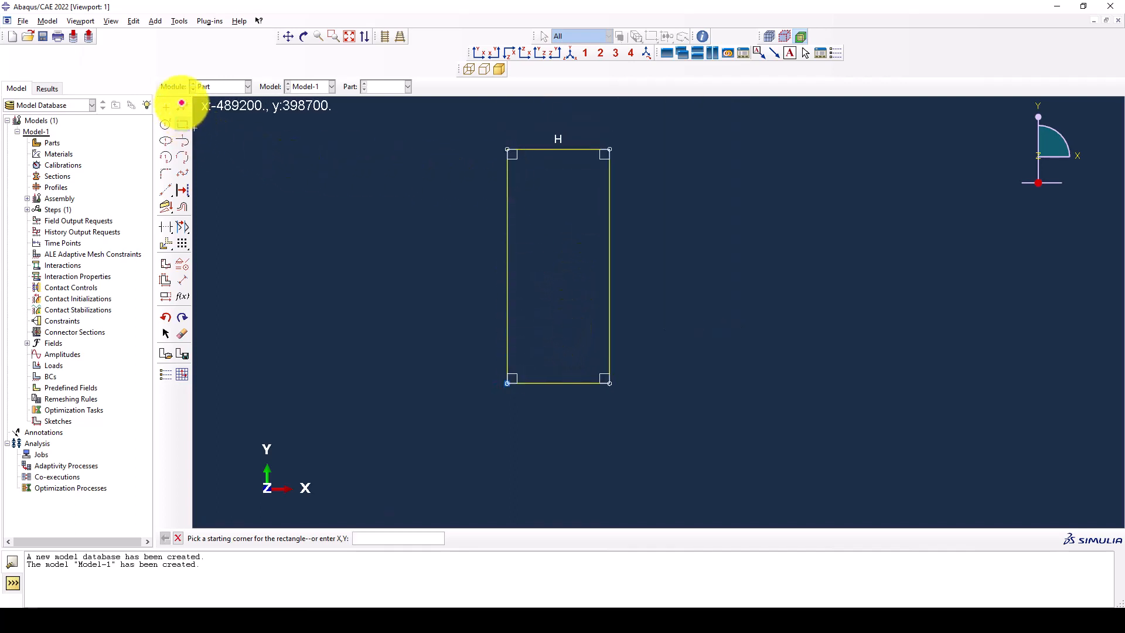
left_click(182, 106)
scroll(494, 352, "up", 3)
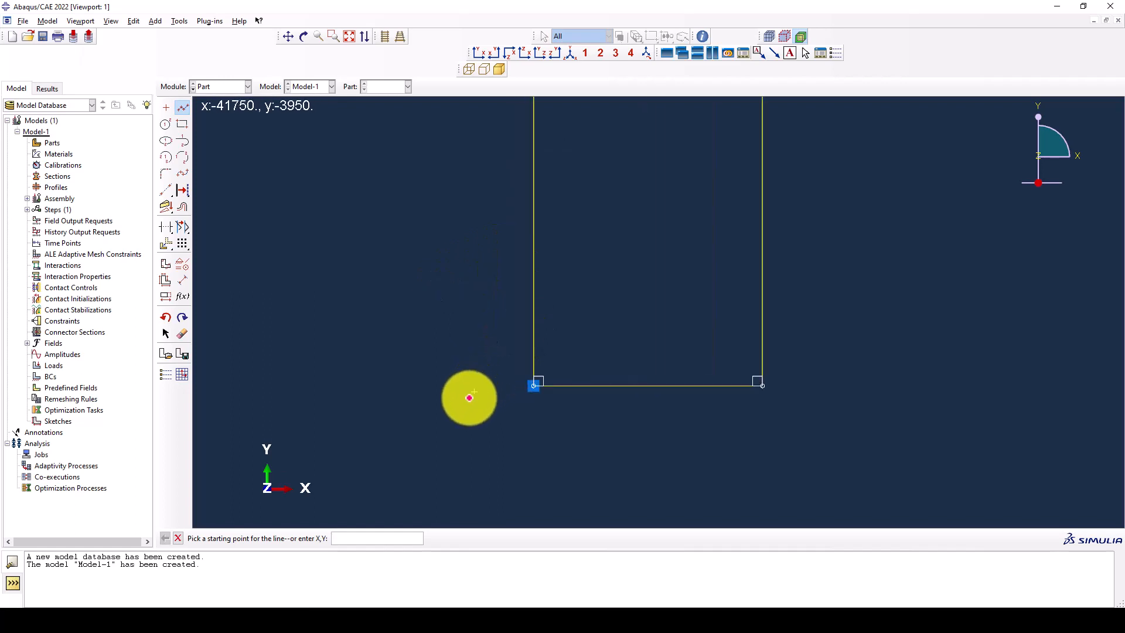
scroll(486, 433, "down", 2)
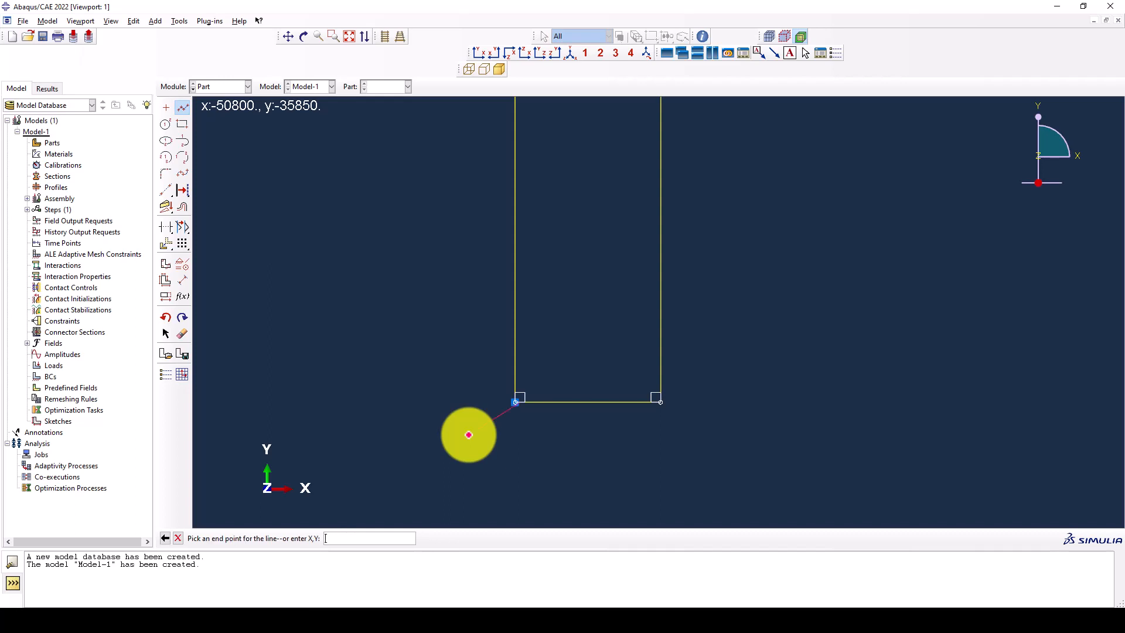
scroll(544, 401, "up", 3)
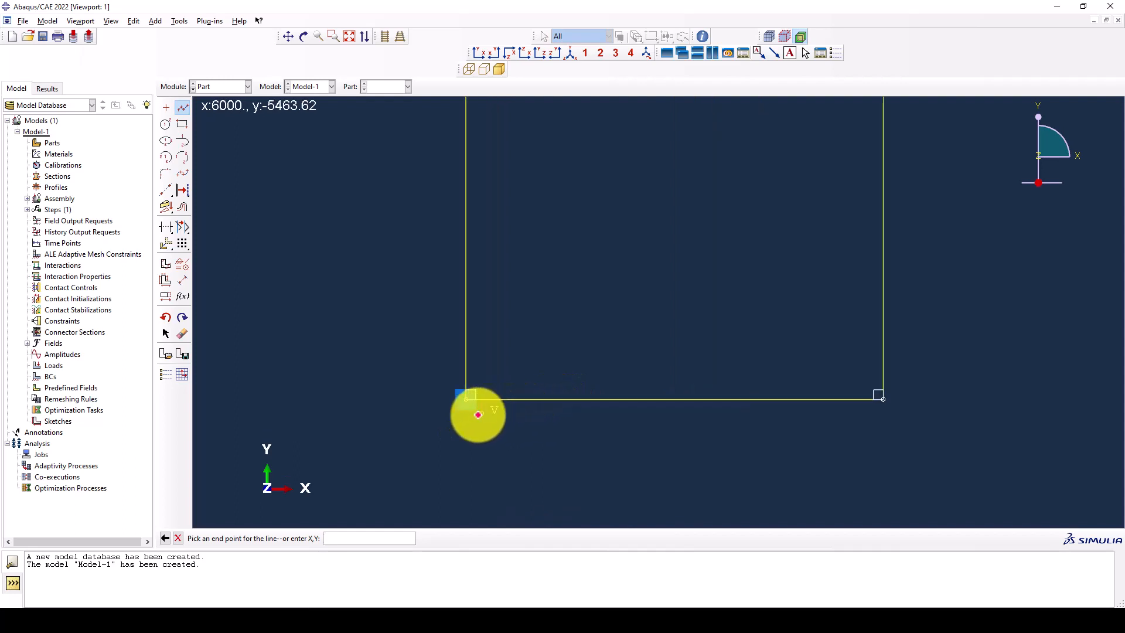
scroll(496, 391, "up", 1)
key("Escape")
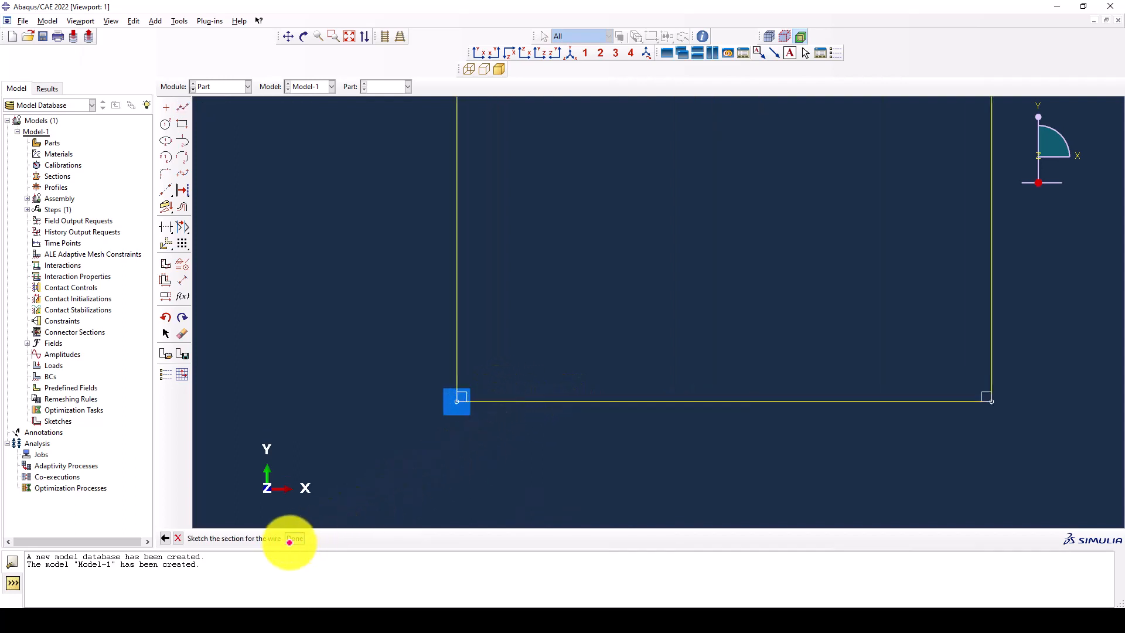
left_click(183, 108)
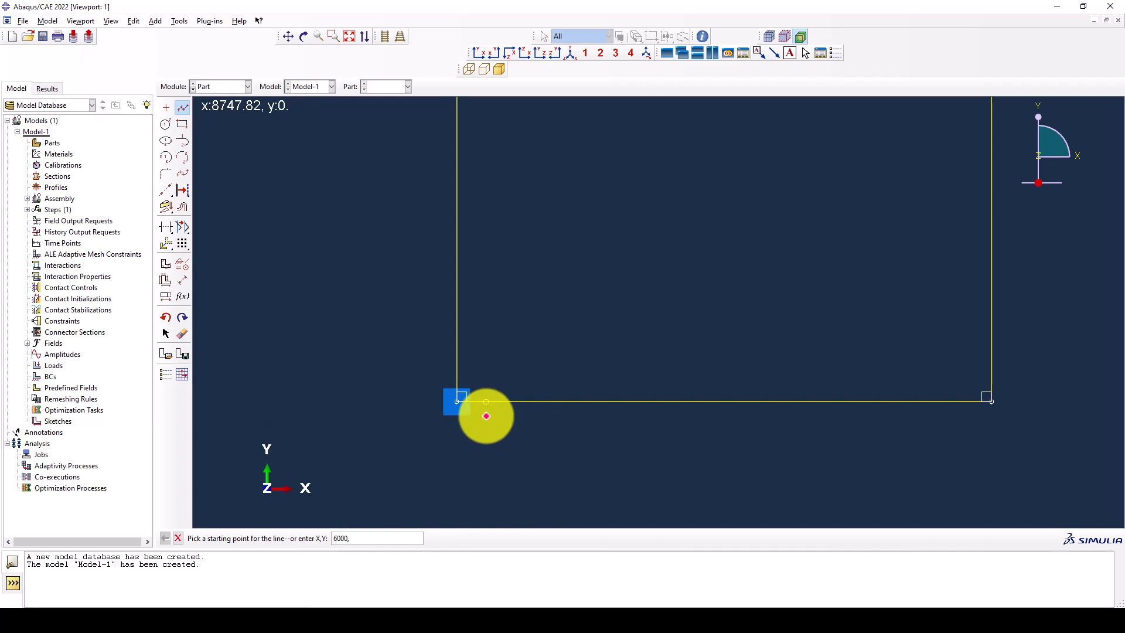
type("6000,")
key("Return")
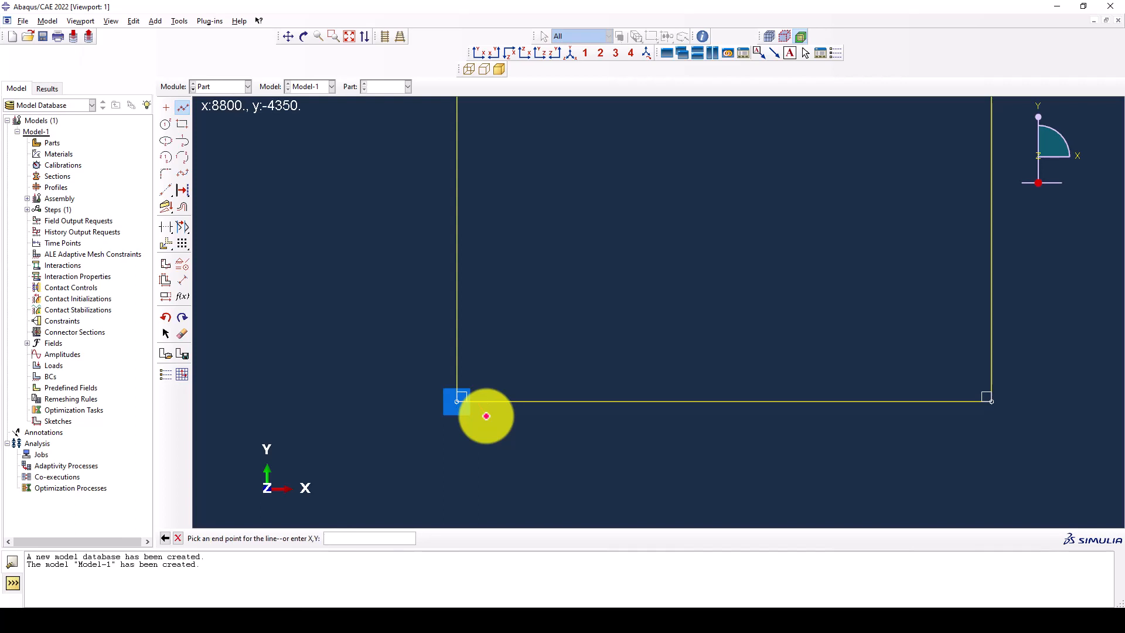
key("Escape")
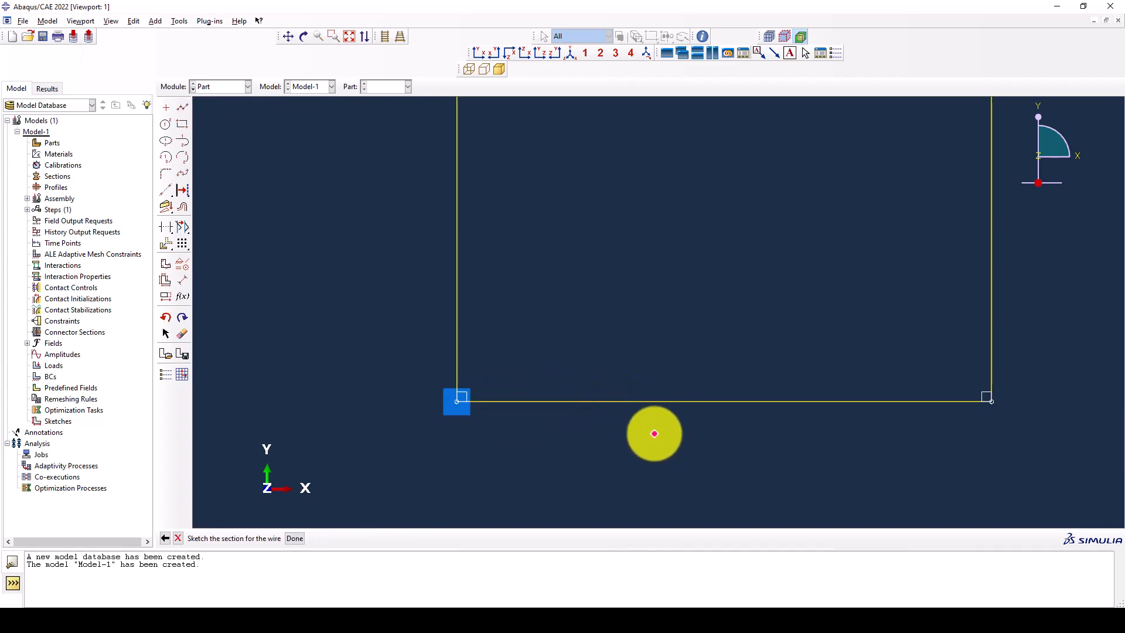
scroll(654, 431, "down", 5)
scroll(650, 425, "up", 6)
scroll(647, 422, "up", 6)
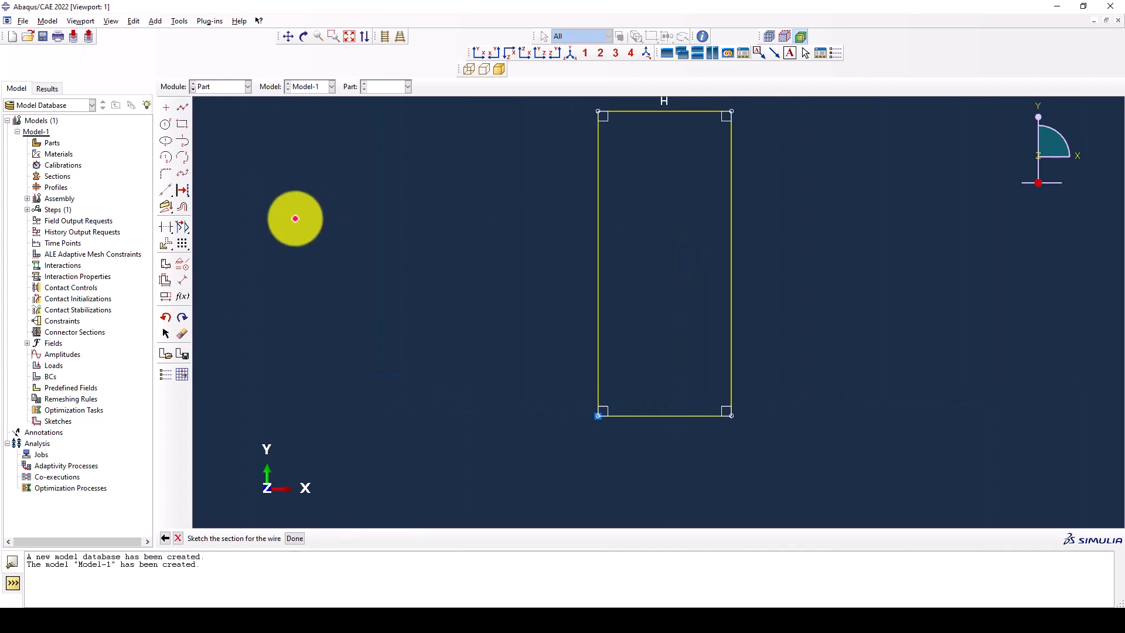
Step: Try to dimension the rectangle's left vertical edge at 36600 before any corner is fixed
left_click(182, 331)
scroll(507, 244, "up", 2)
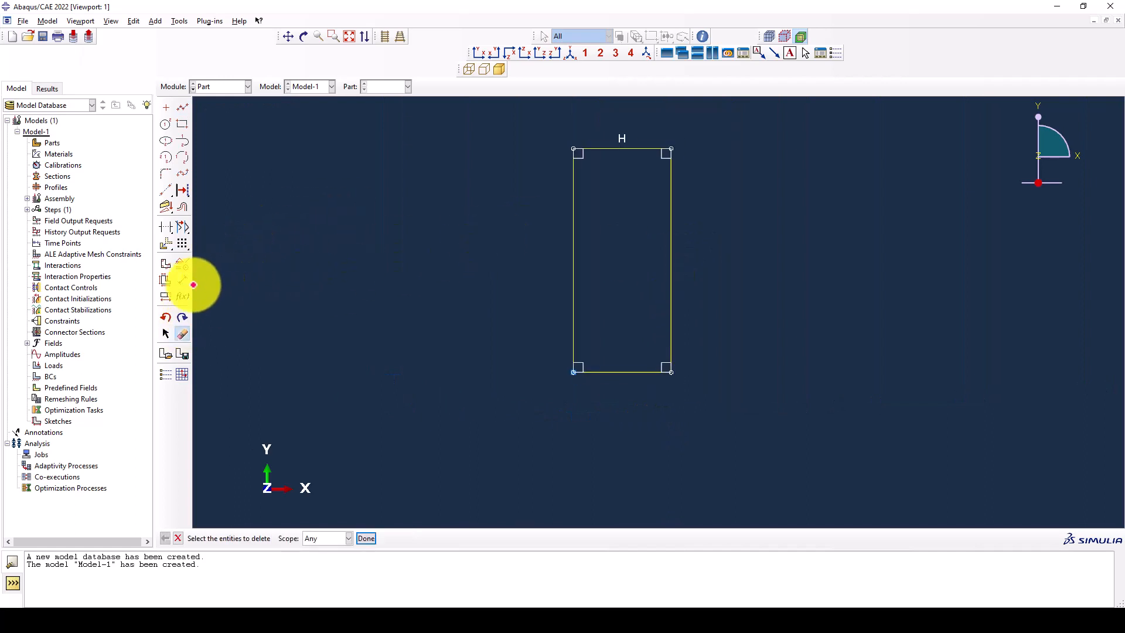
left_click(572, 235)
left_click(477, 247)
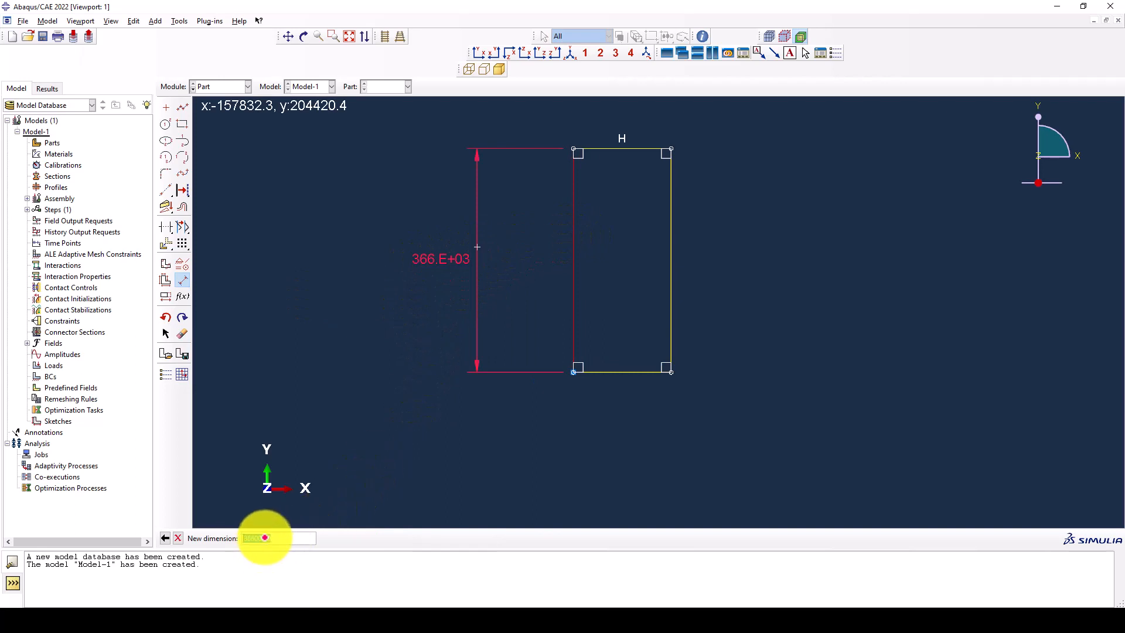
left_click(260, 537)
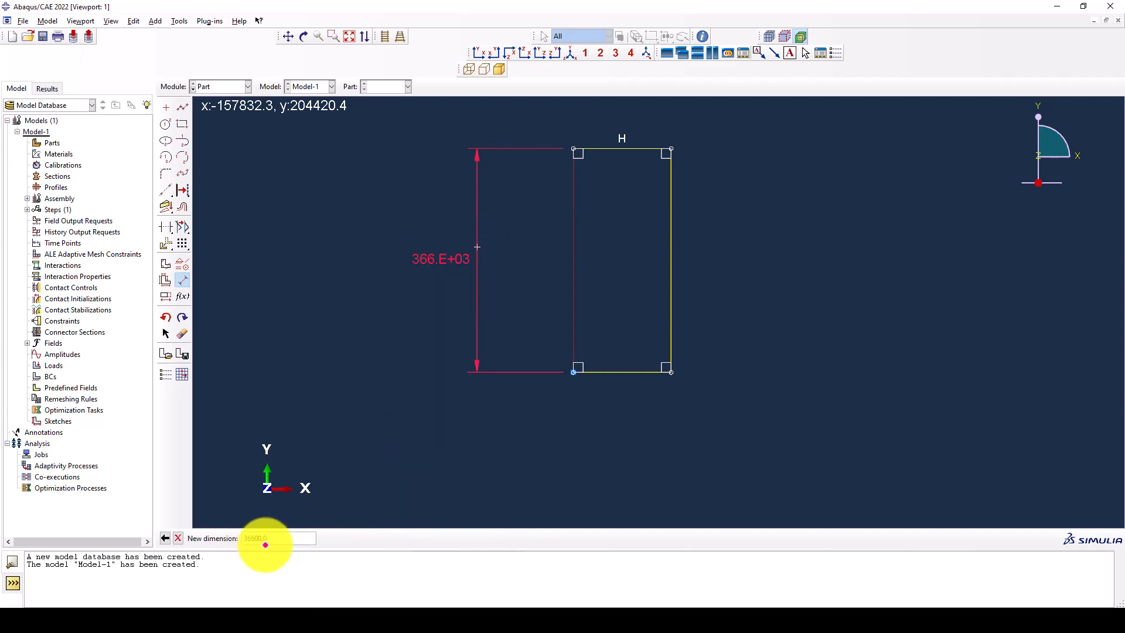
middle_click(349, 376)
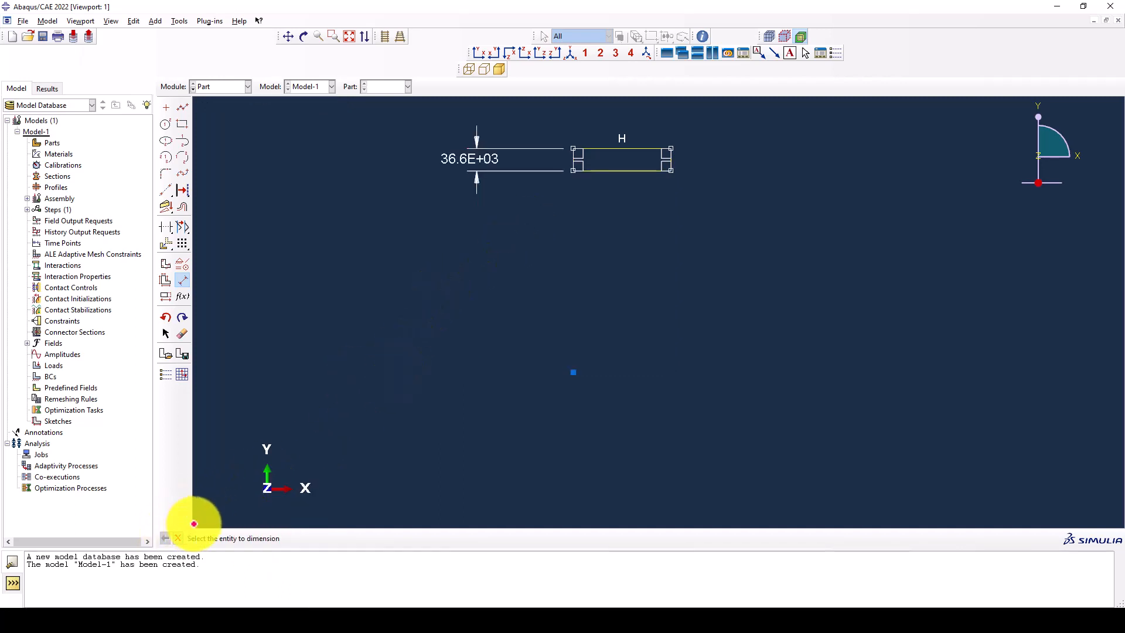
left_click(179, 537)
Step: Apply a Fixed constraint to the rectangle's lower-left corner at the origin
left_click(167, 264)
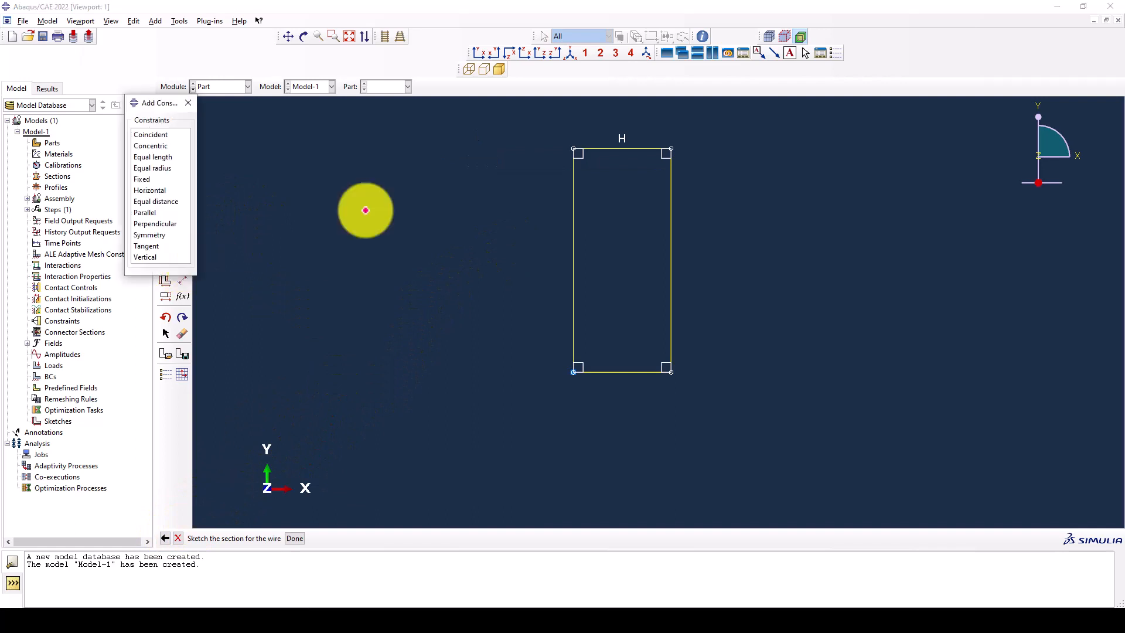
left_click(143, 179)
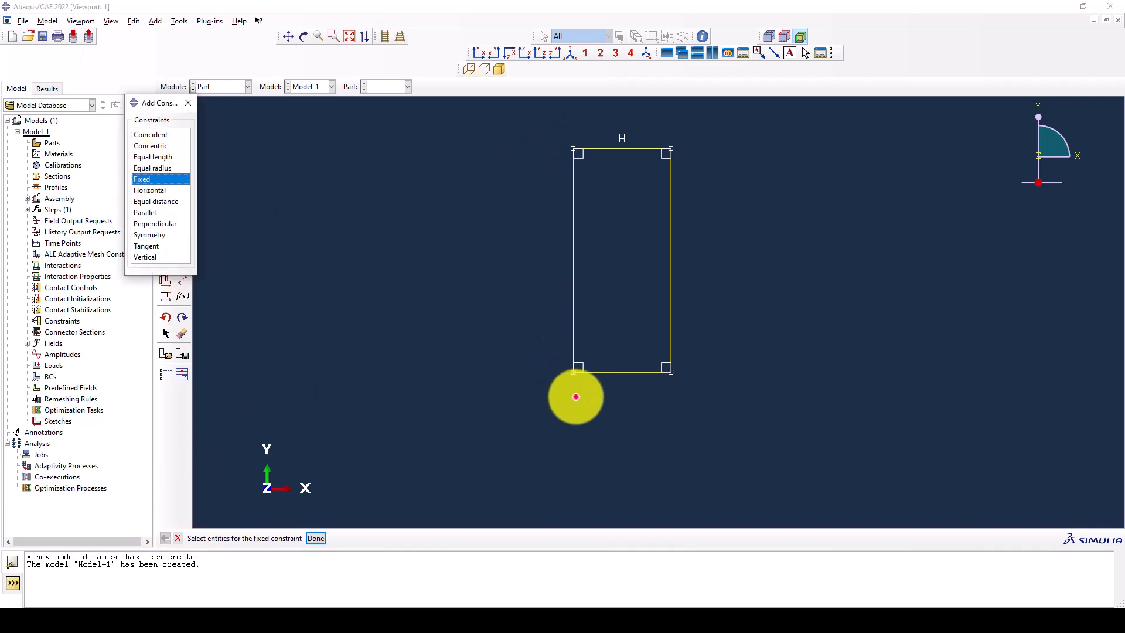
left_click(573, 372)
middle_click(494, 377)
scroll(578, 375, "down", 1)
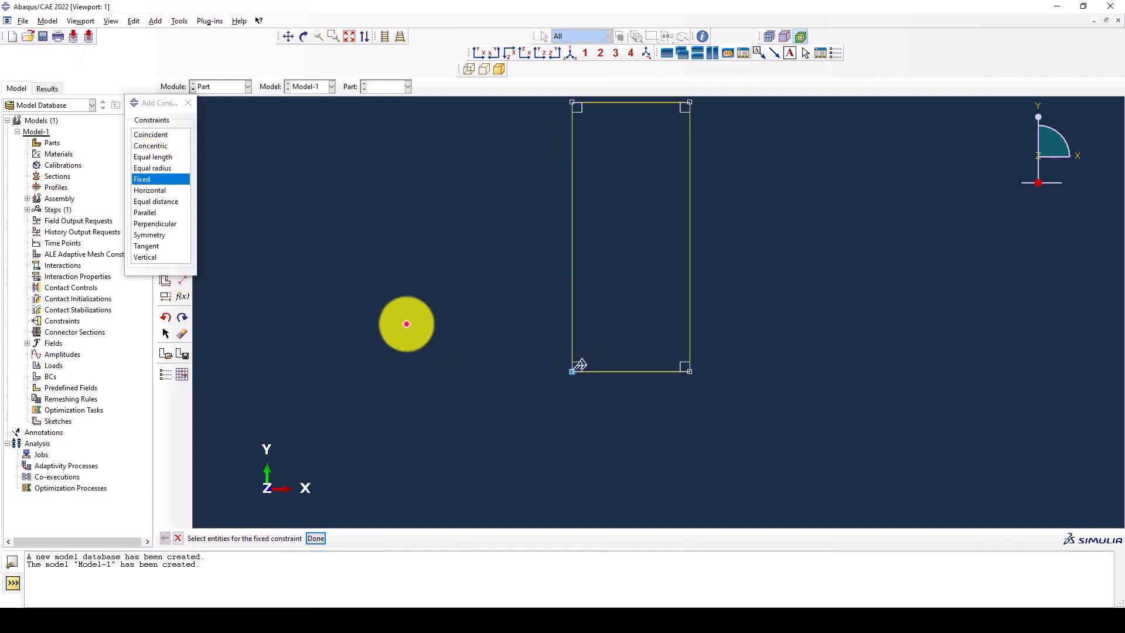
left_click(188, 103)
scroll(575, 359, "down", 2)
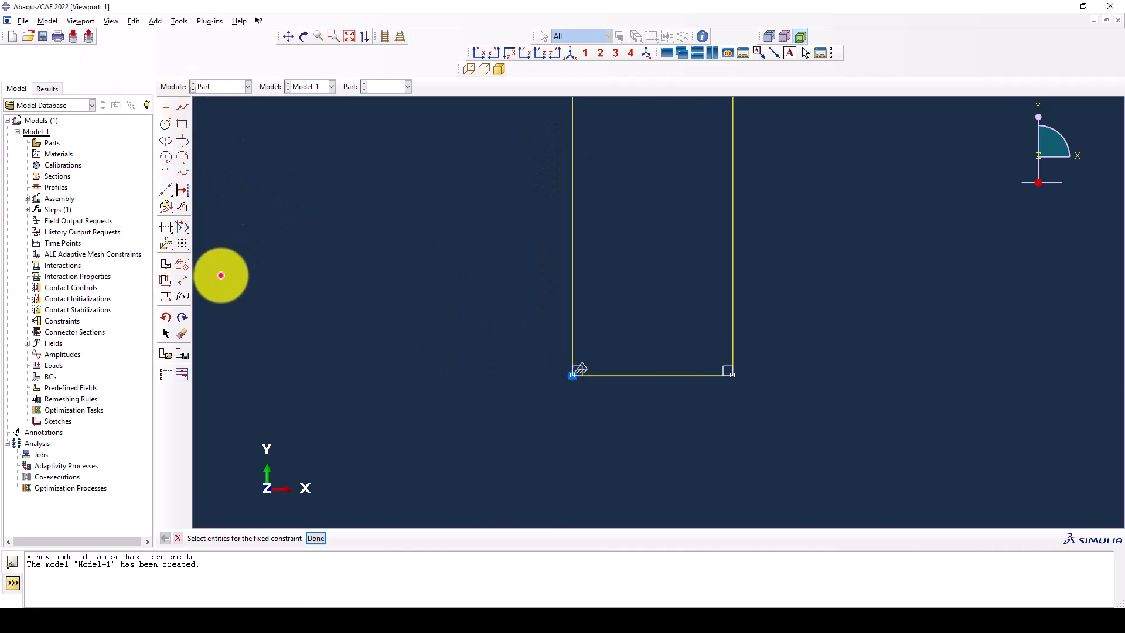
Step: Dimension the rectangle's bottom edge and set its width to 16000
left_click(166, 295)
left_click(182, 280)
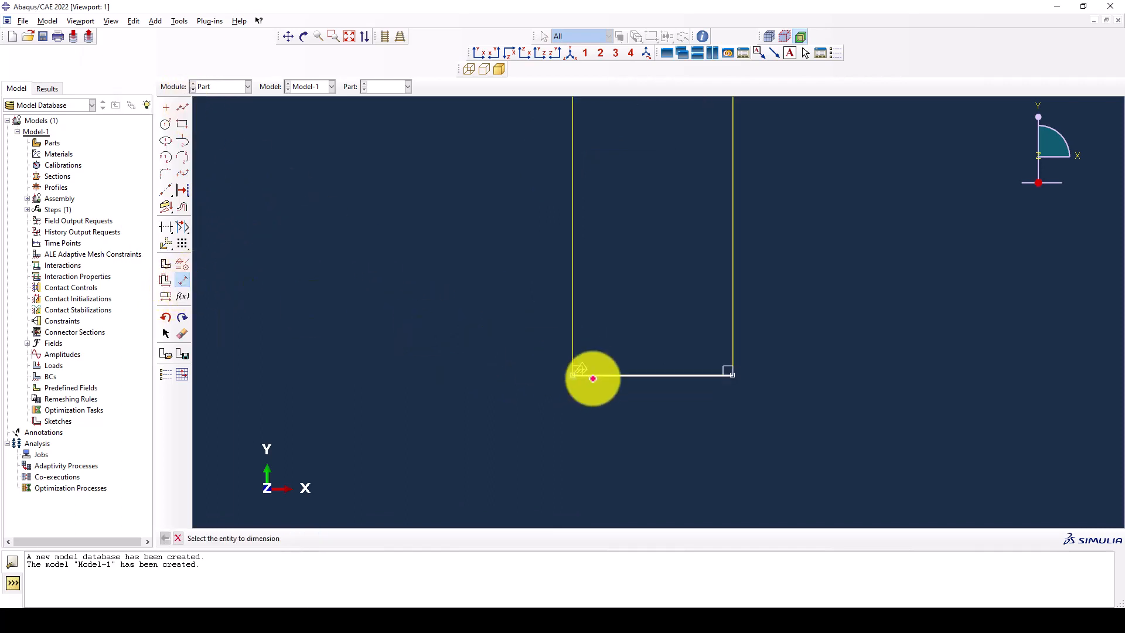
left_click(594, 374)
left_click(590, 418)
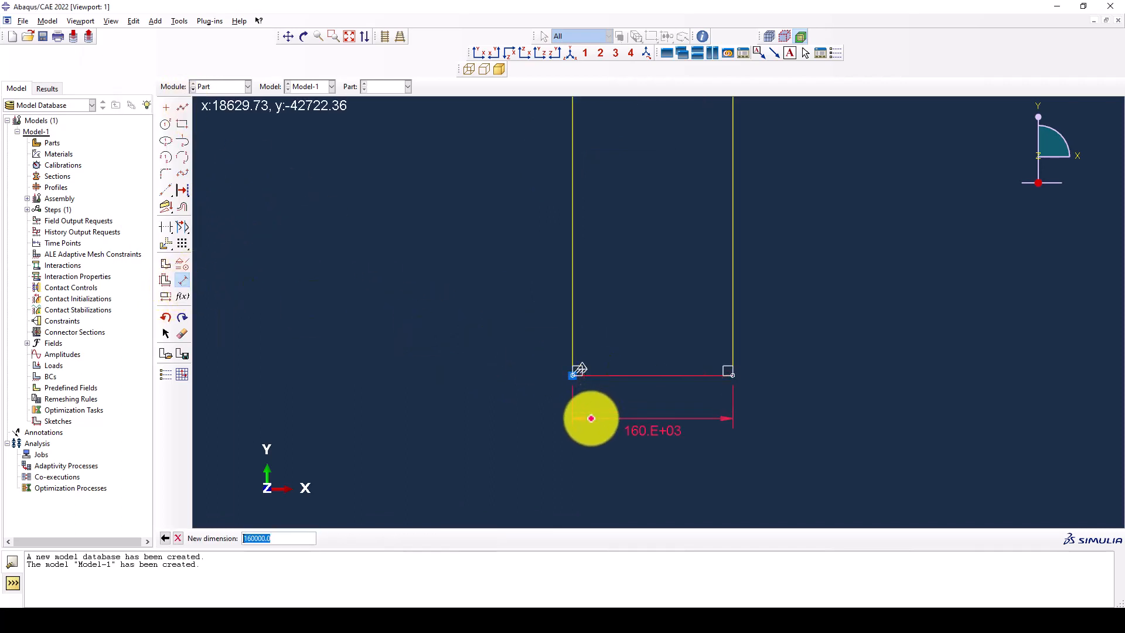
left_click(253, 538)
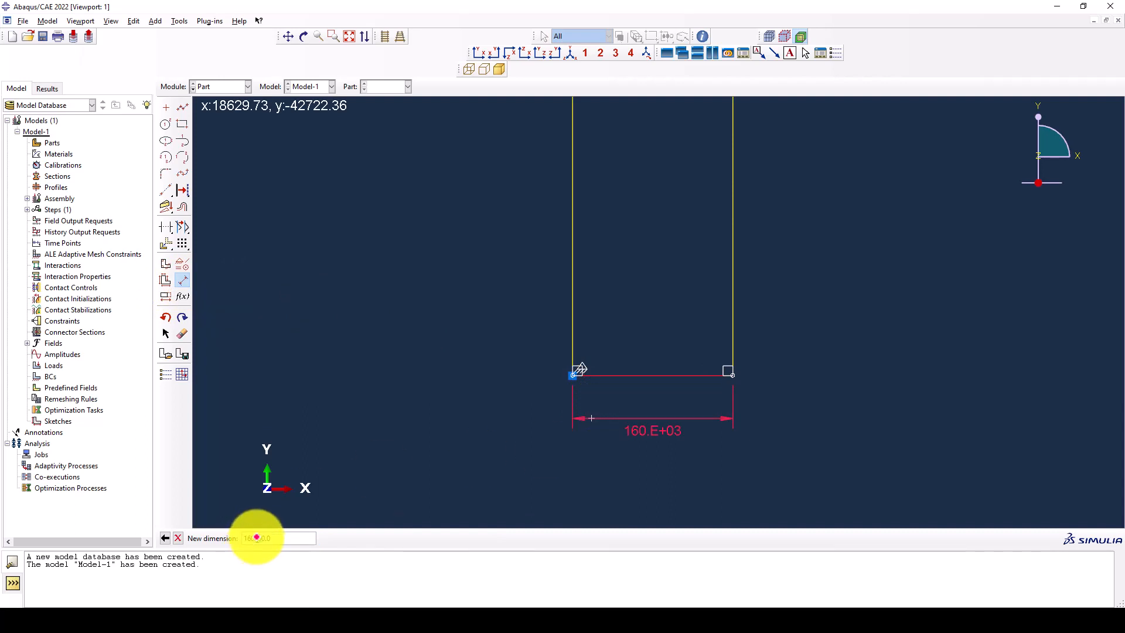
key("Return")
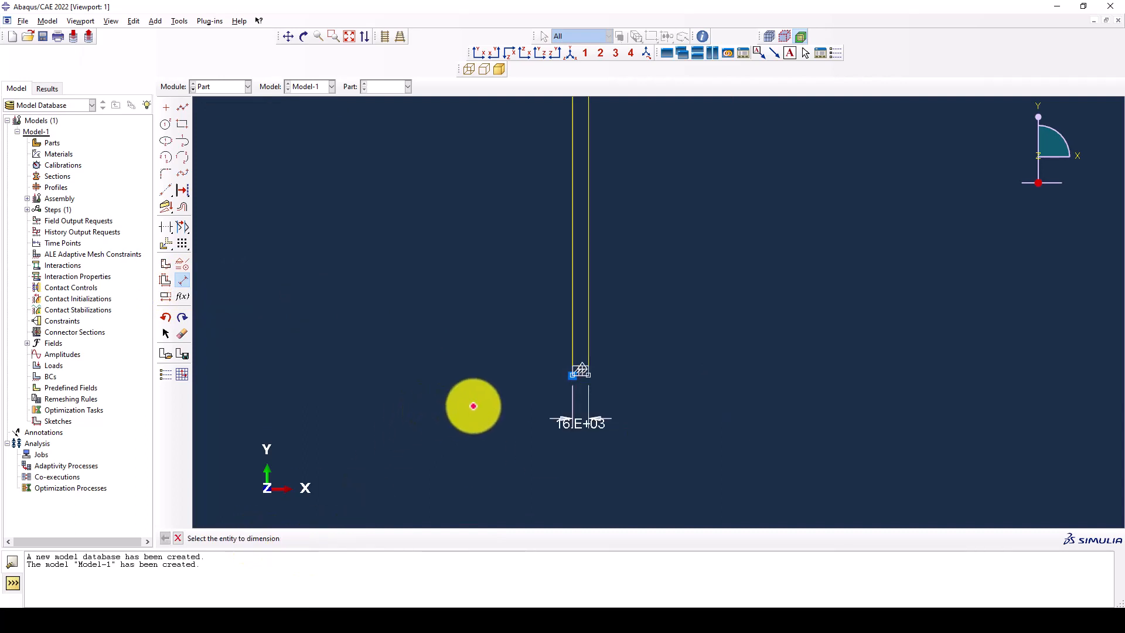
Step: Dimension the rectangle's left edge at 36600 and finish the sketch to generate the wire part
left_click(575, 352)
left_click(496, 350)
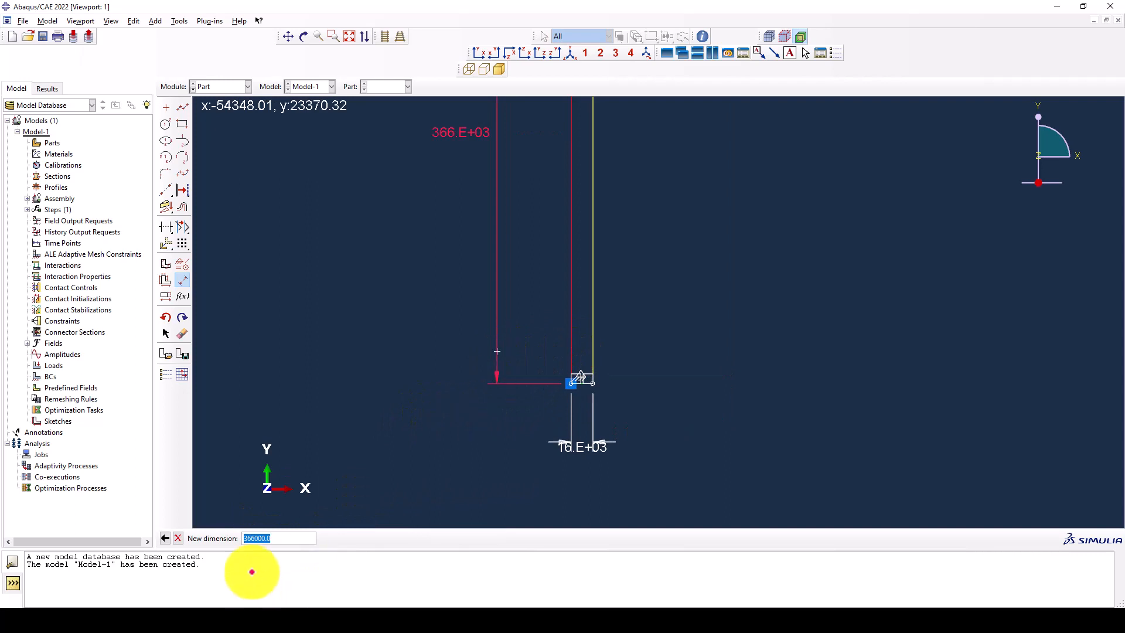
left_click(259, 540)
type("36600")
key("Return")
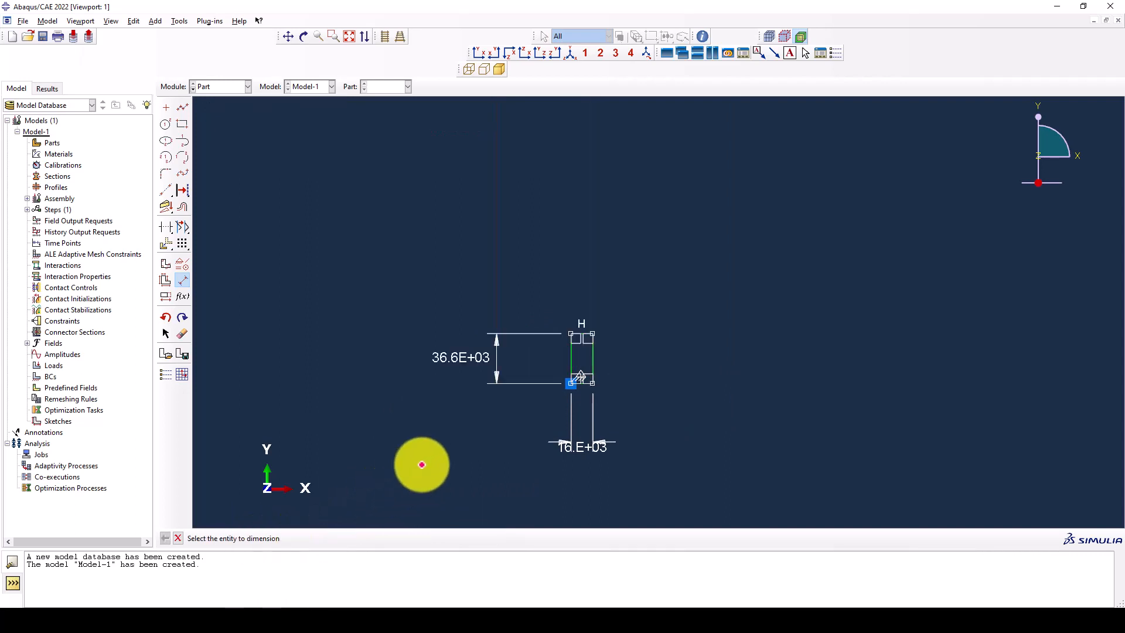
middle_click(577, 380)
middle_click(557, 377)
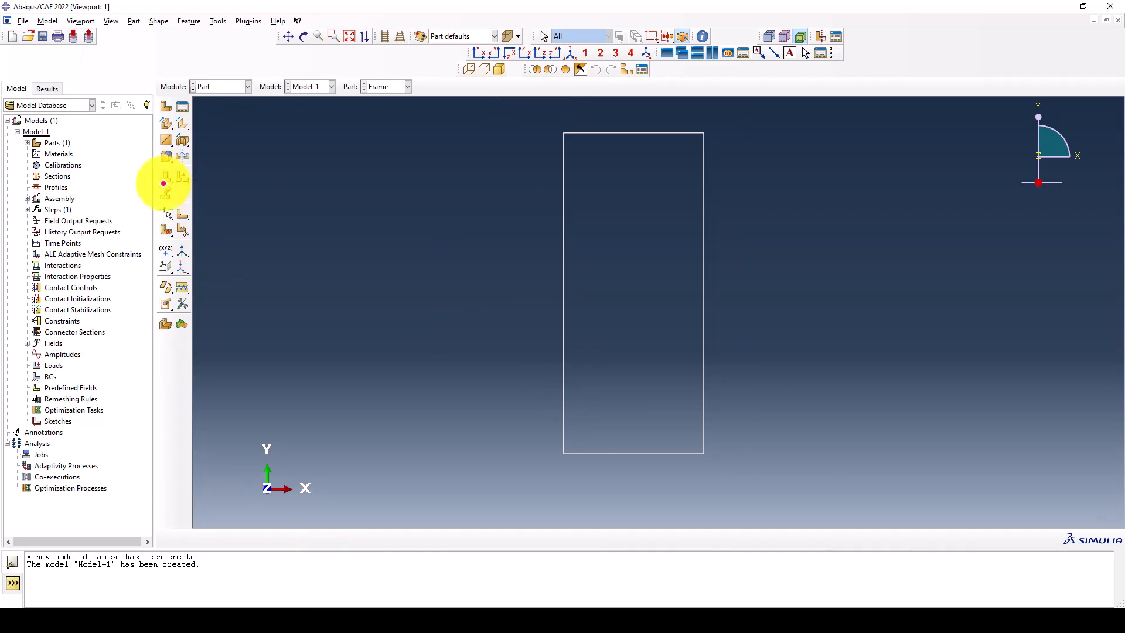
Step: Reopen the section sketch of the Frame part's wire feature for editing
left_click(168, 173)
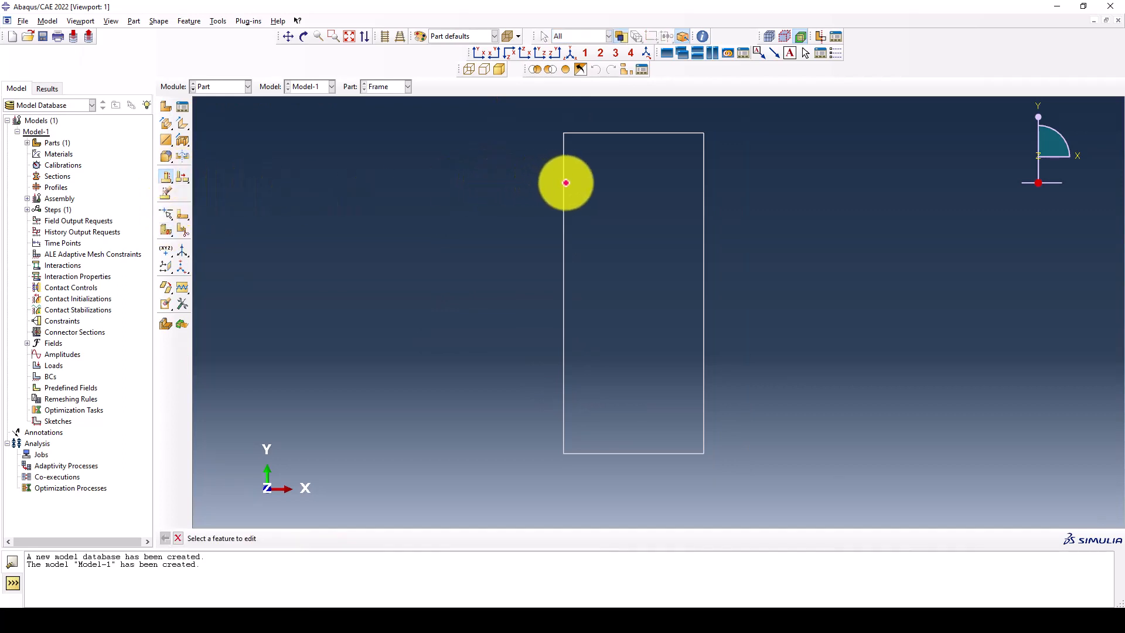
left_click(564, 181)
left_click(116, 179)
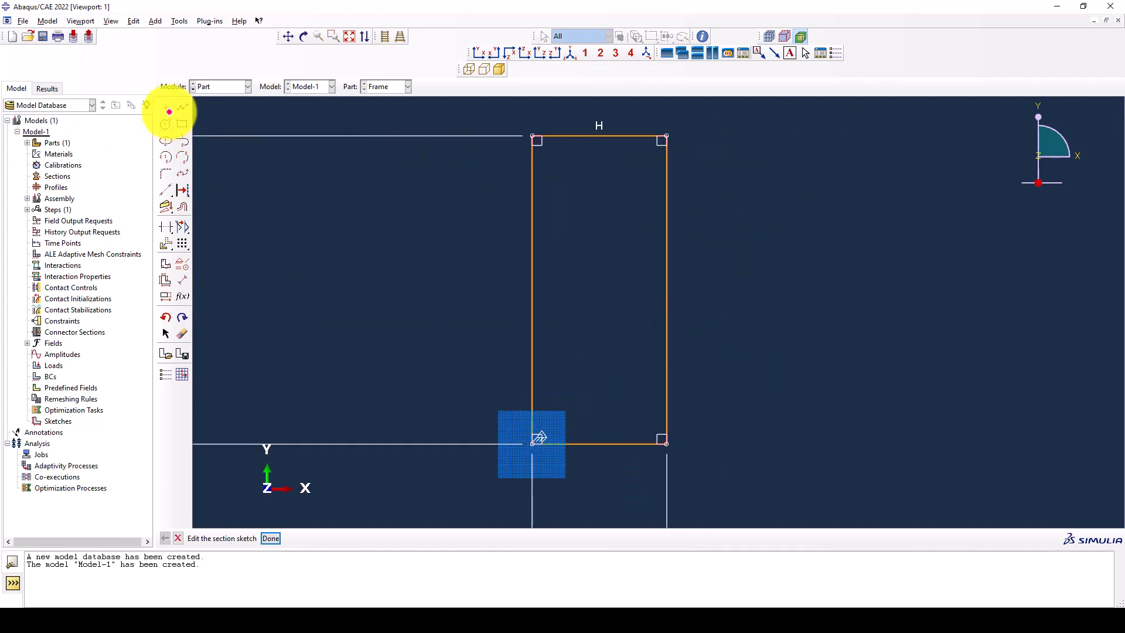
Step: Draw two vertical column lines at x = 6000 and x = 10000 from the frame's base to its top edge
left_click(182, 108)
scroll(515, 333, "up", 2)
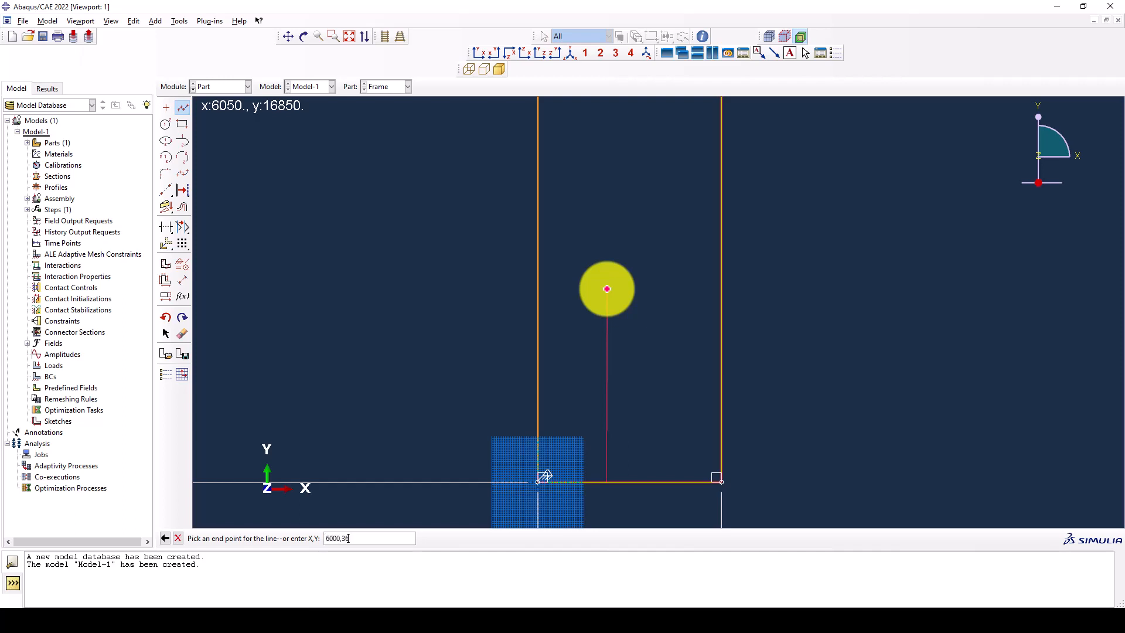
key("Return")
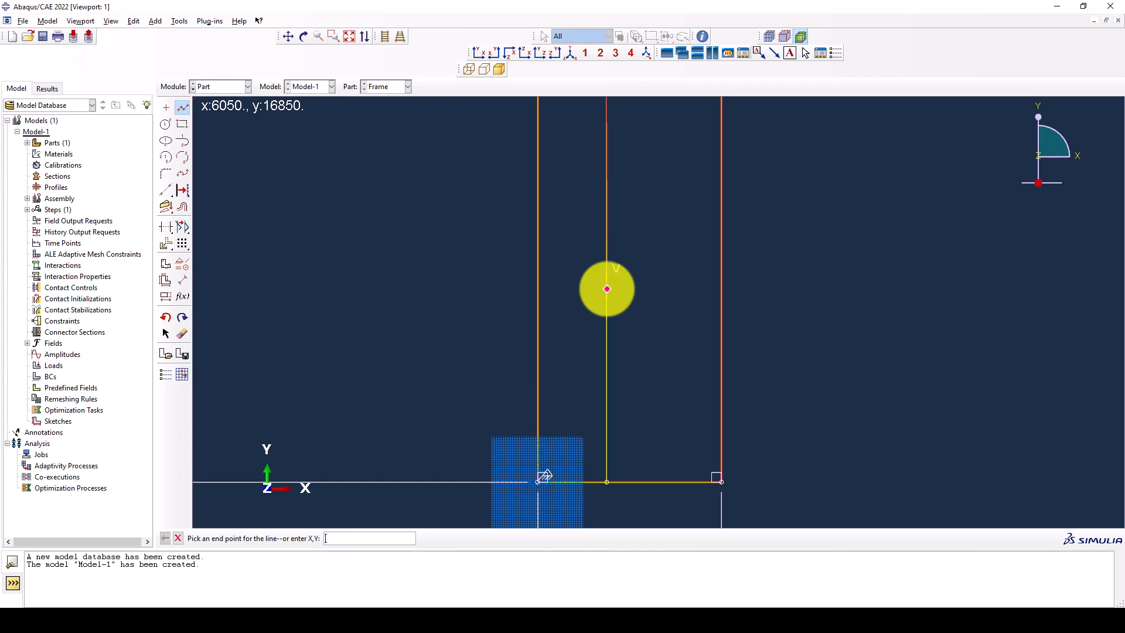
middle_click(607, 289)
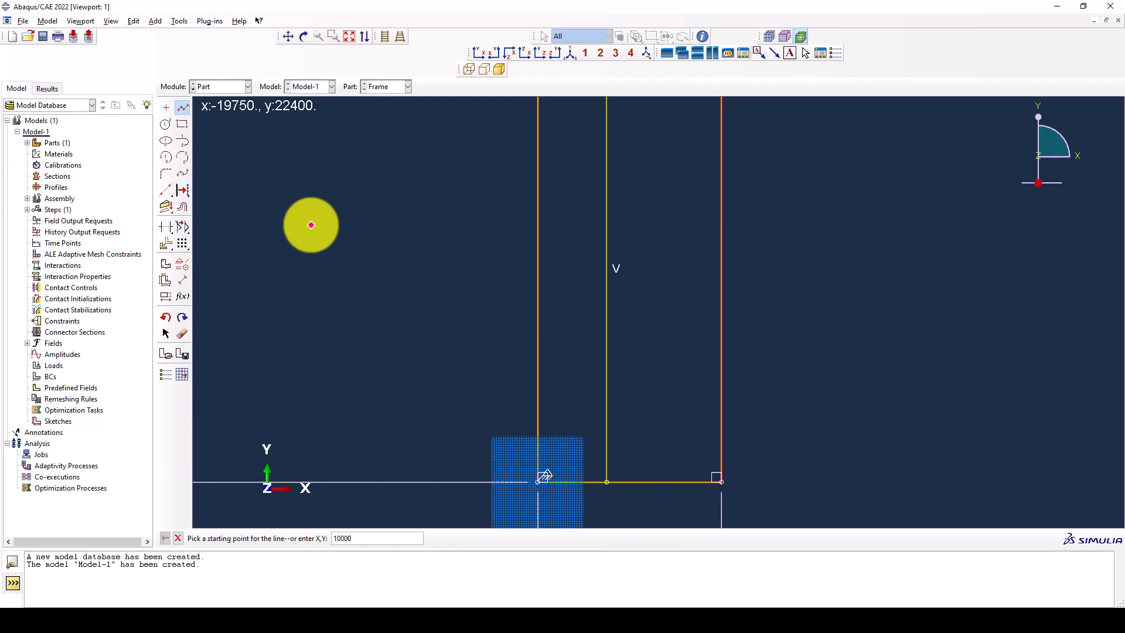
type("0")
key("Return")
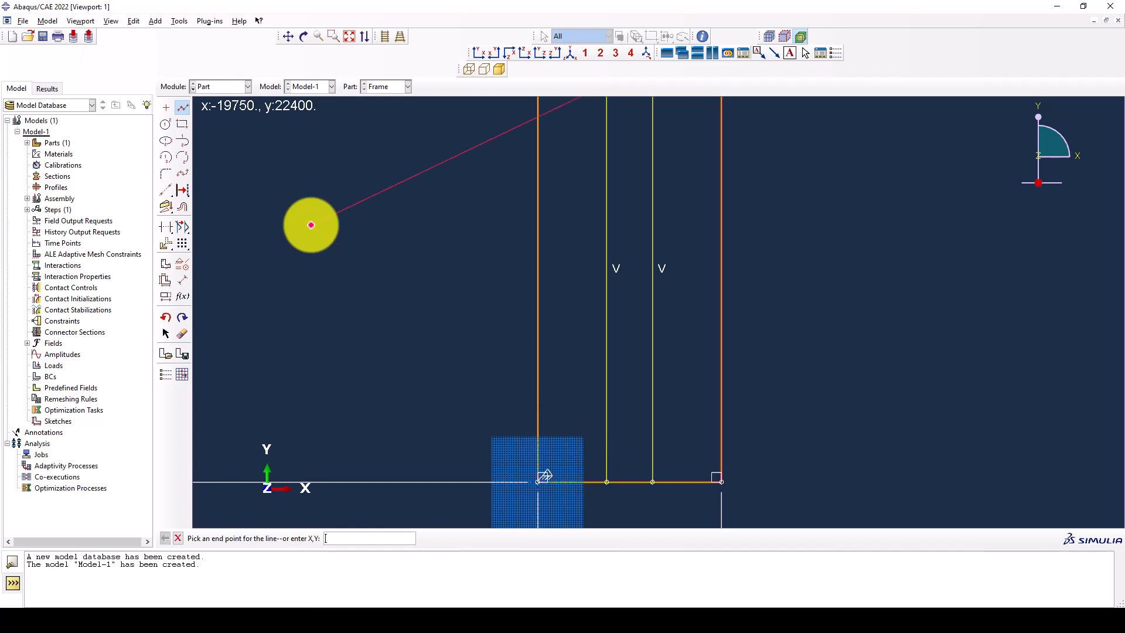
middle_click(543, 475)
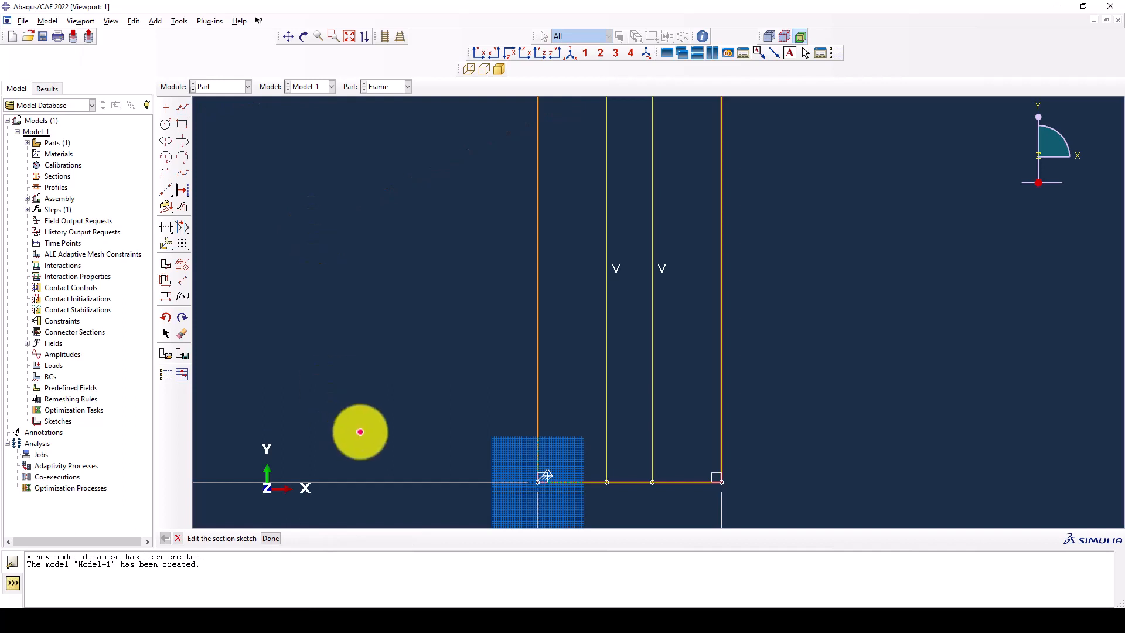
scroll(431, 411, "up", 5)
scroll(503, 287, "down", 5)
scroll(556, 234, "up", 6)
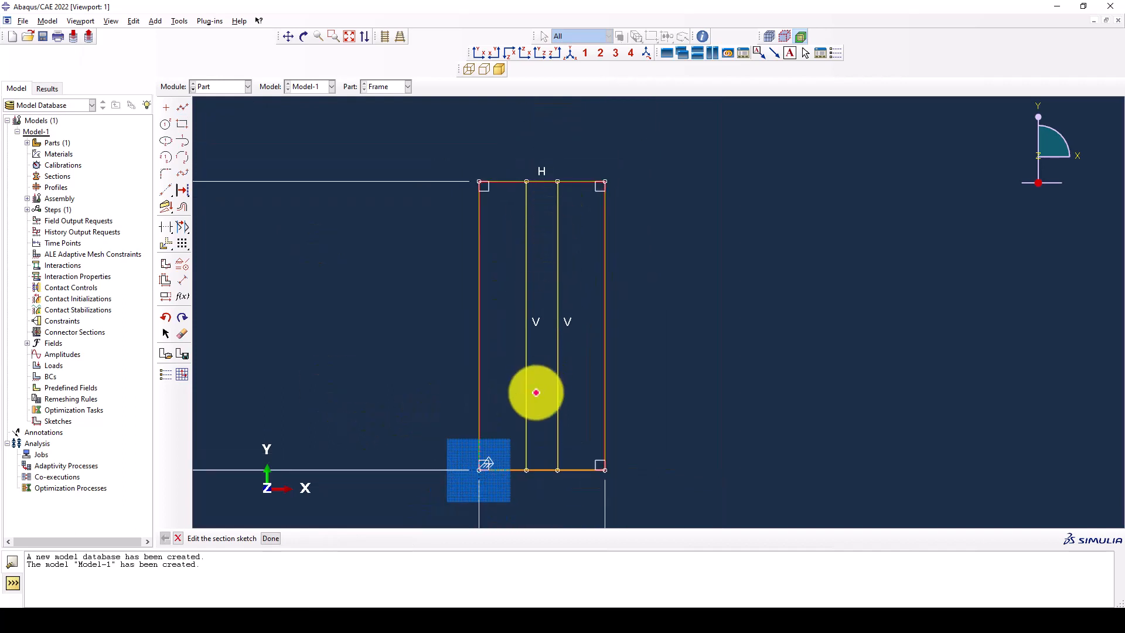
scroll(526, 413, "down", 5)
scroll(515, 235, "up", 4)
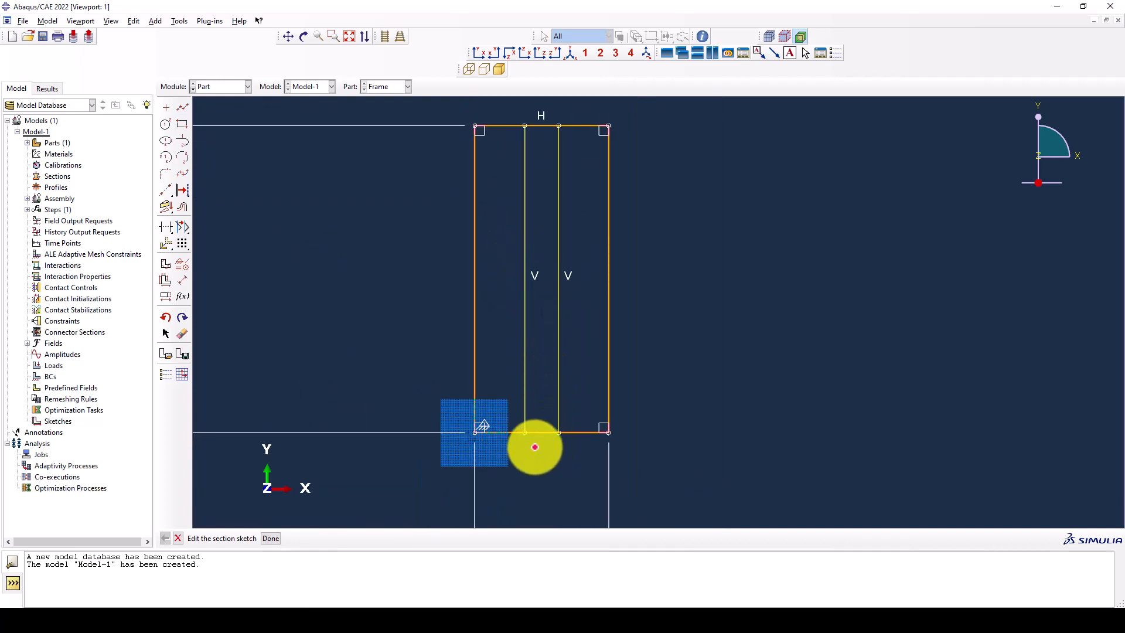
scroll(527, 437, "down", 1)
scroll(515, 441, "up", 1)
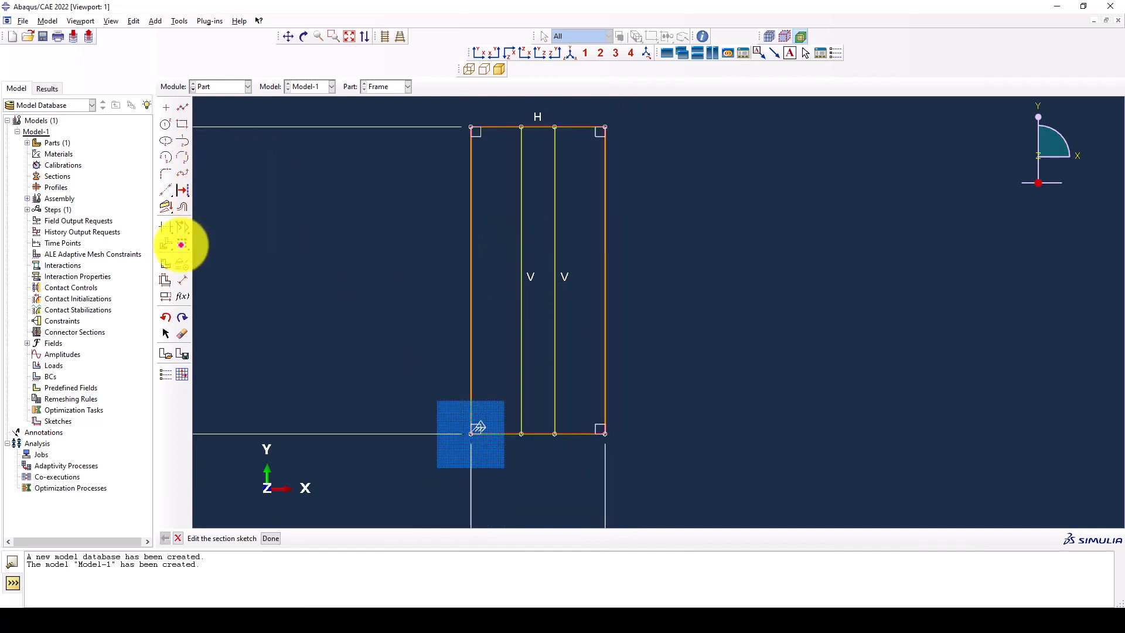
Step: Start a linear pattern of the frame's horizontal base line in the sketch
left_click(181, 243)
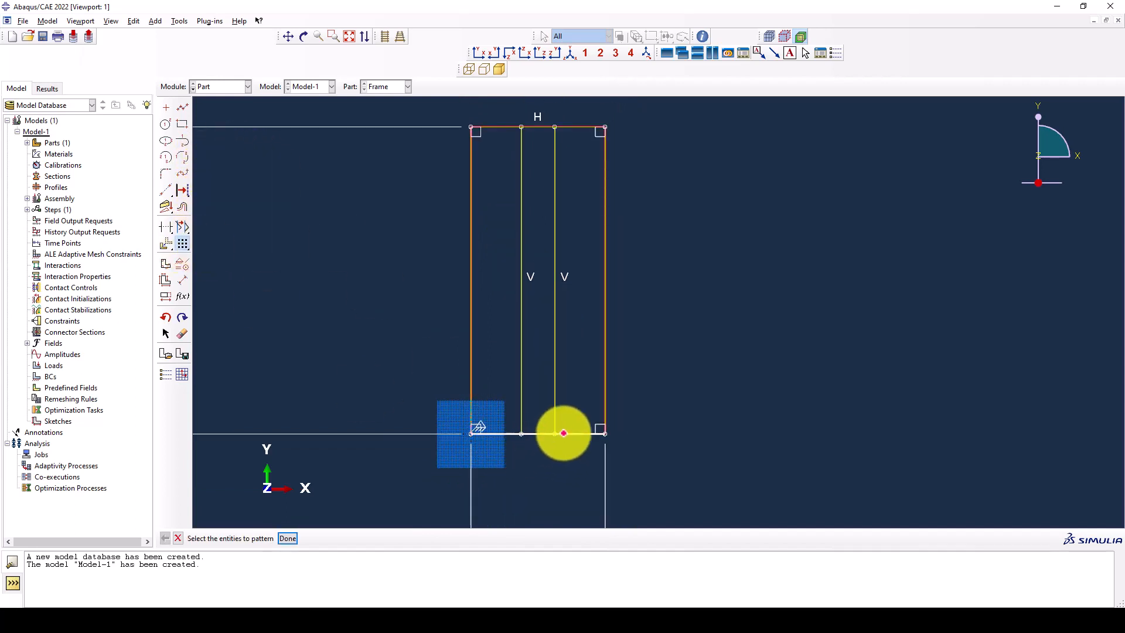
left_click(562, 433)
middle_click(363, 316)
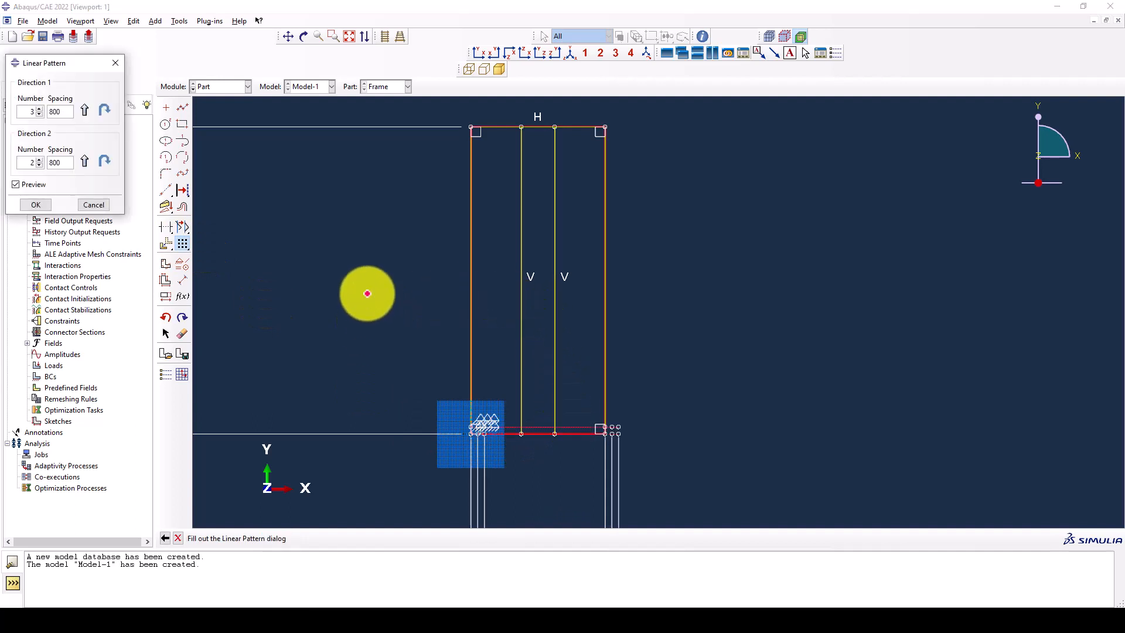
left_click_drag(82, 59, 200, 77)
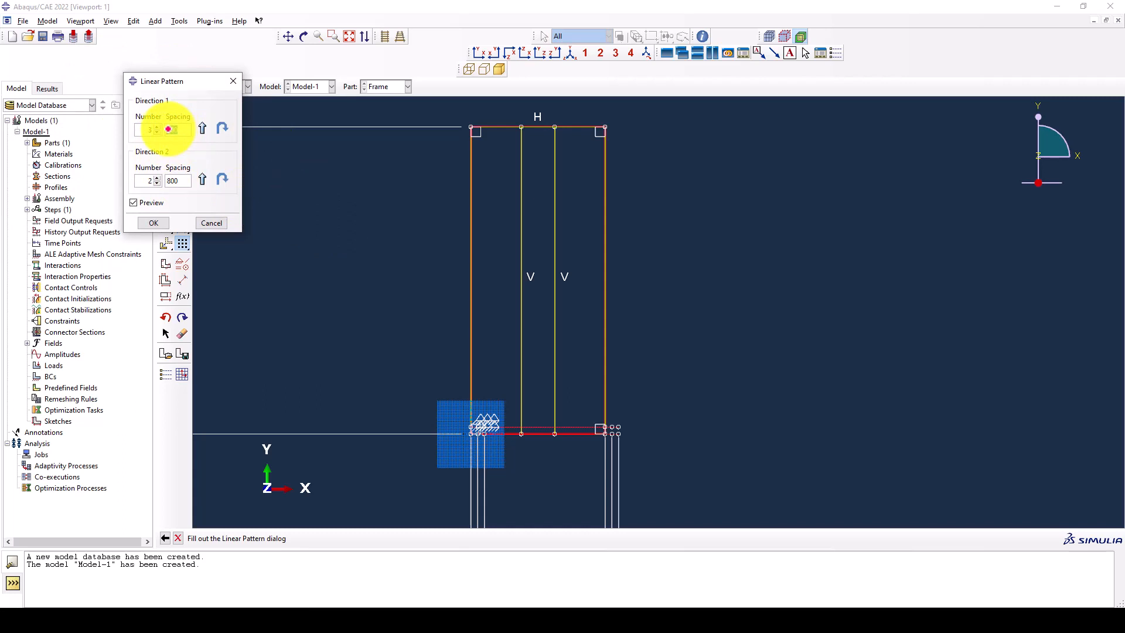
Step: Try to pattern the base line along direction 1 at 3600 spacing, aligned with the frame's right outer column
type("360")
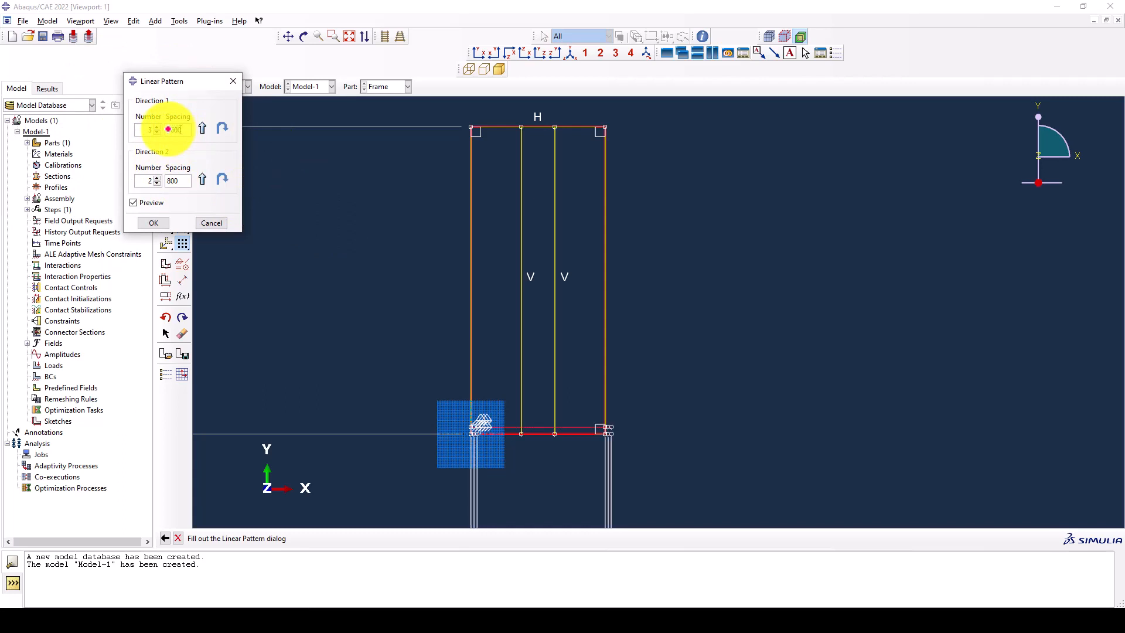
type("0")
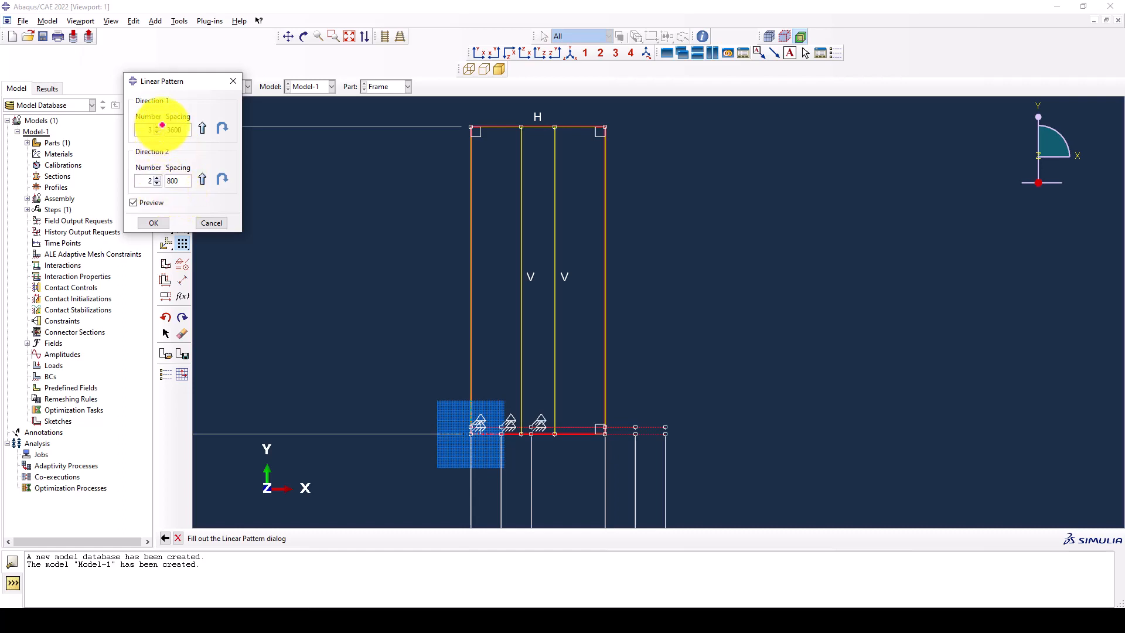
left_click(222, 126)
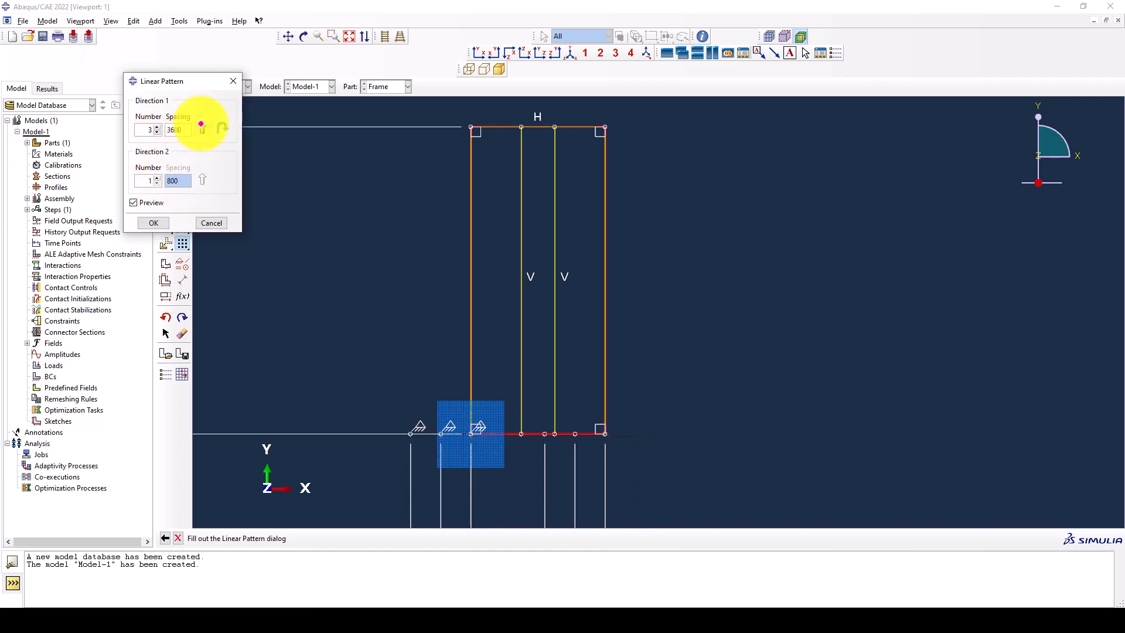
left_click(202, 128)
left_click(604, 371)
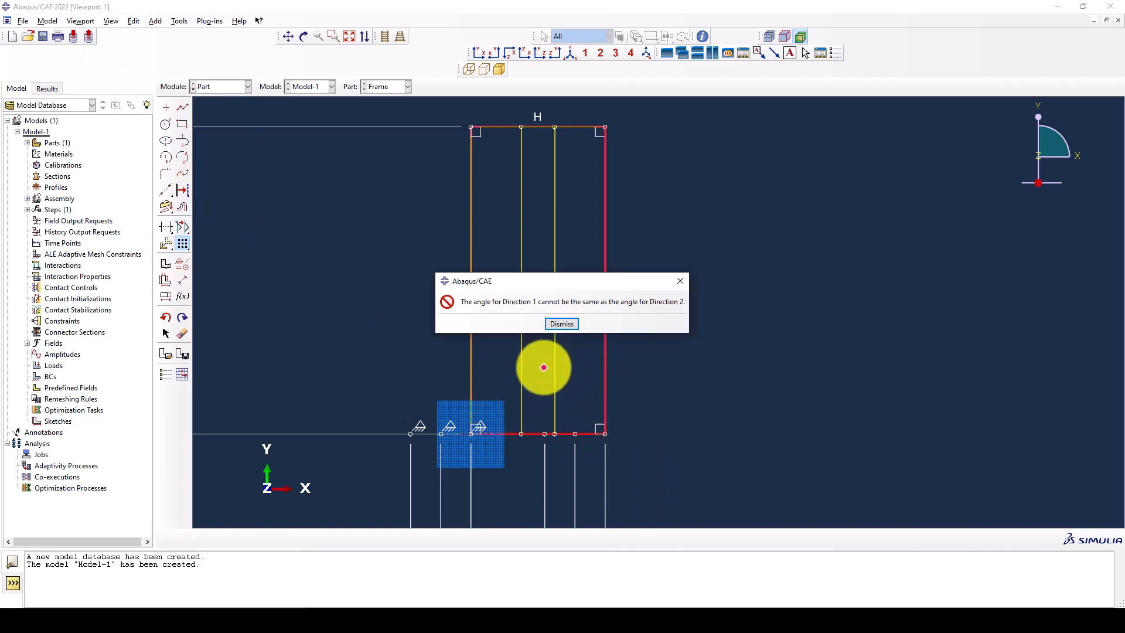
left_click(561, 323)
Step: Pattern the base line upward with number 1 in direction 1 and number 2 at 3600 spacing in direction 2
left_click(156, 132)
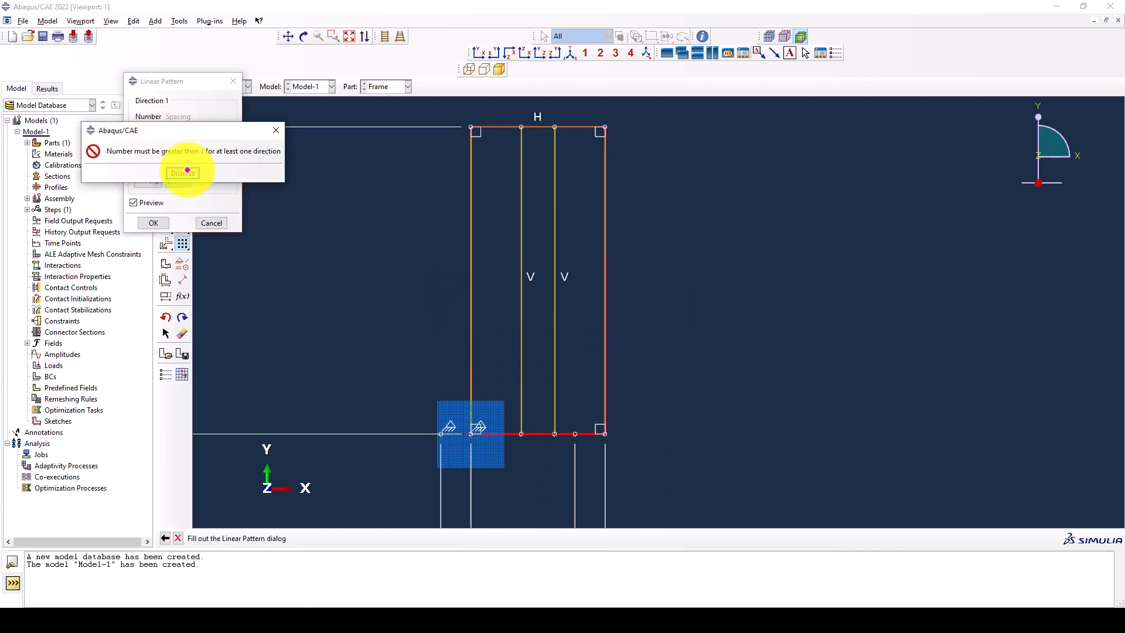
left_click(190, 172)
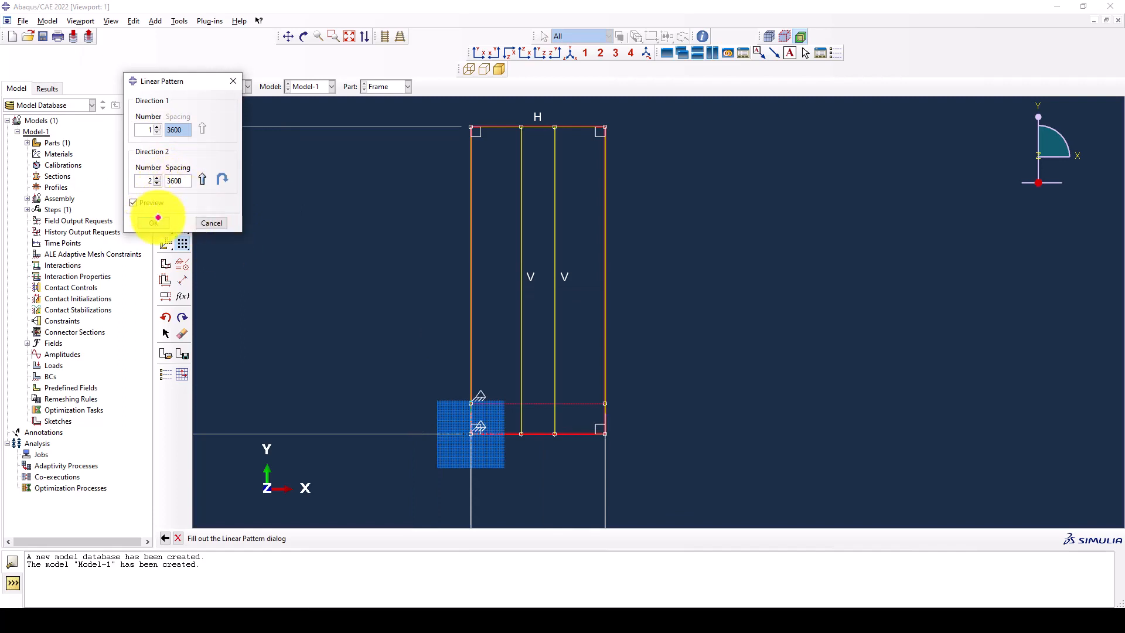
left_click(157, 219)
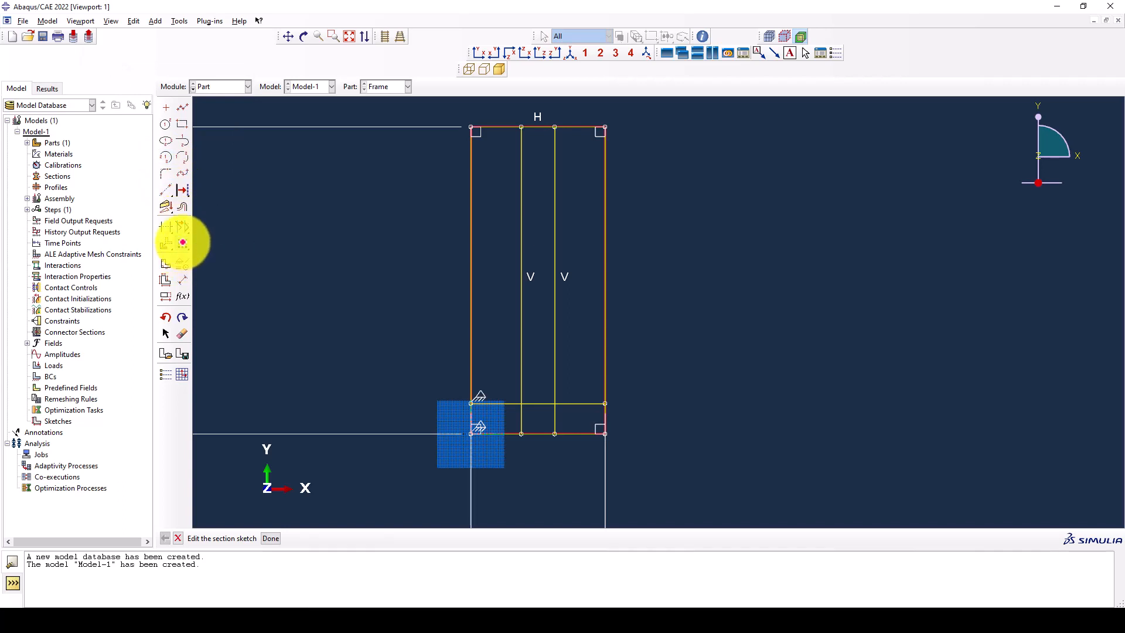
Step: Linear-pattern the first-floor beam line upward in direction 2 with number 11 and spacing 3000
left_click(182, 242)
left_click(574, 404)
middle_click(250, 309)
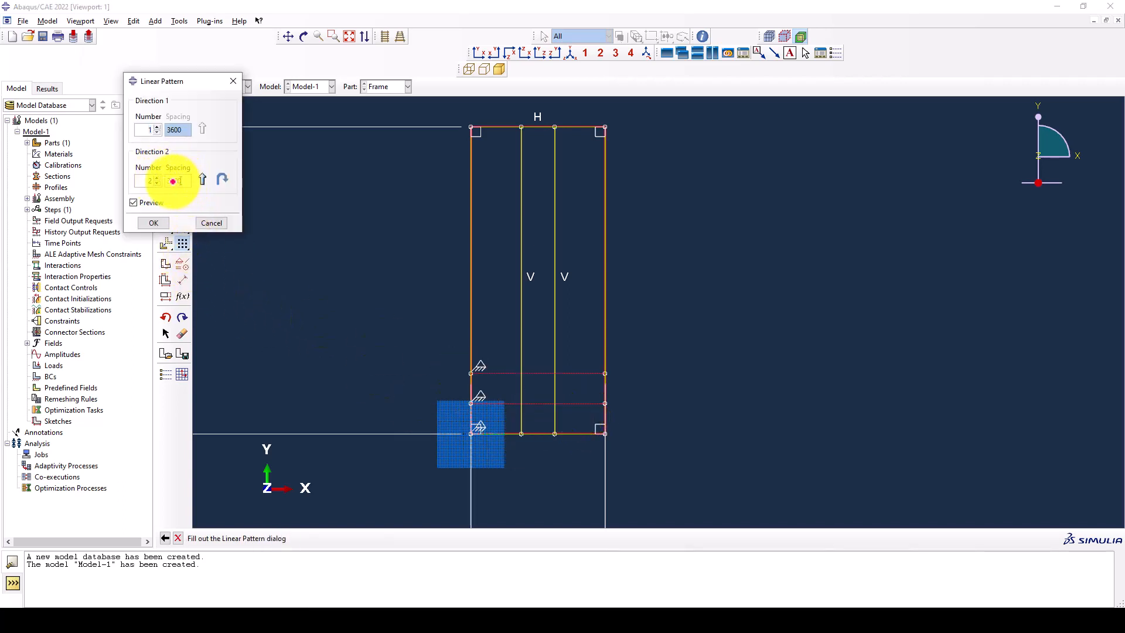
left_click(170, 182)
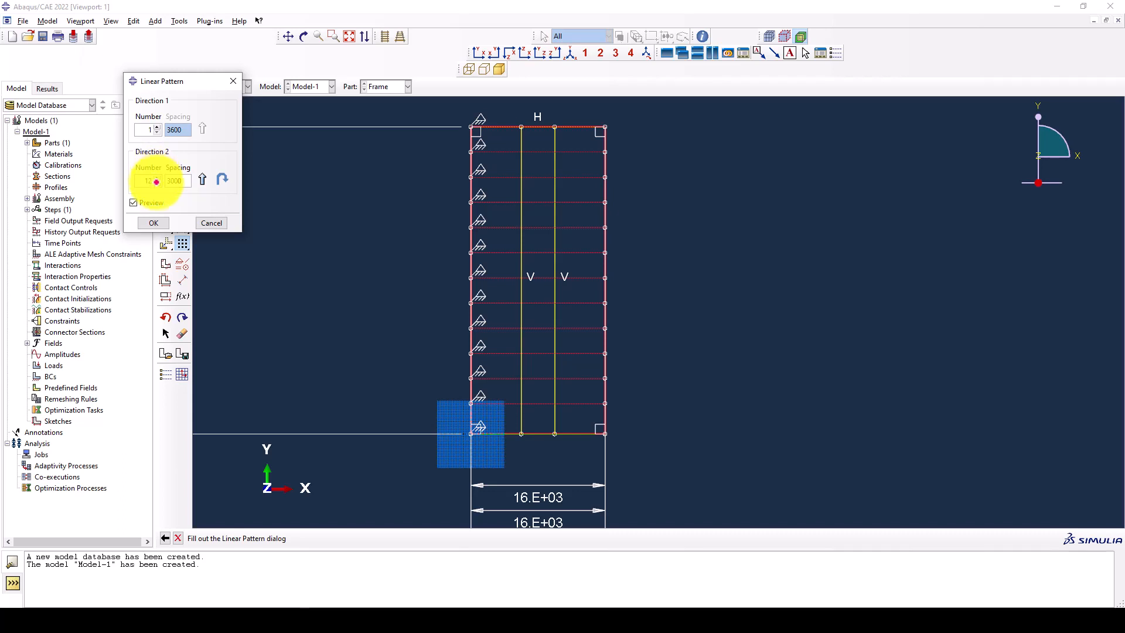
left_click(157, 183)
left_click(153, 222)
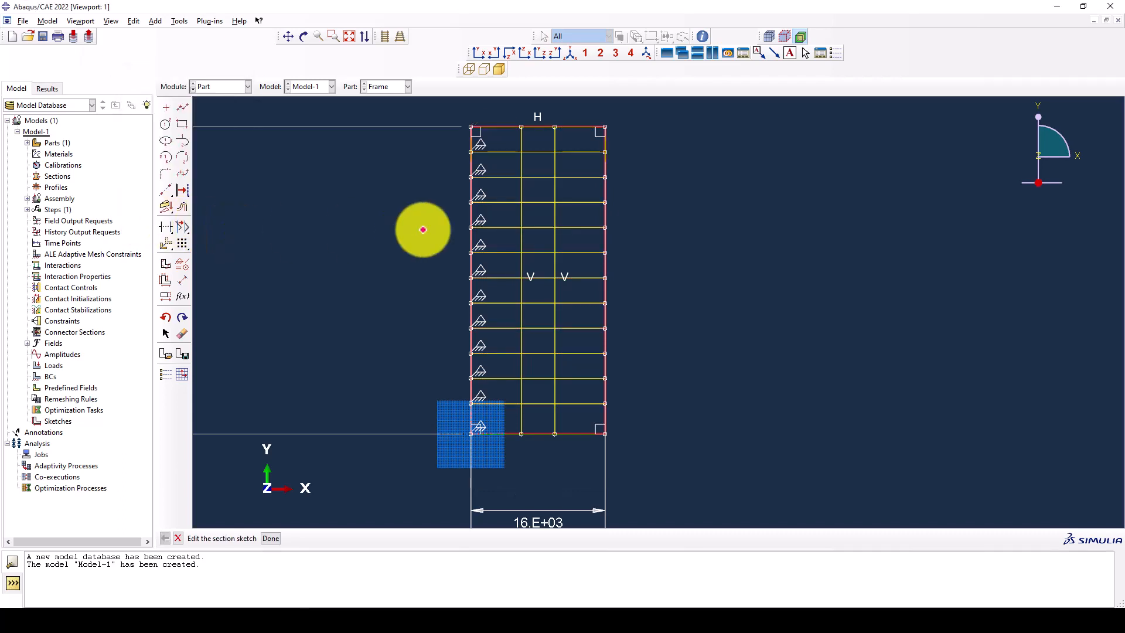
Step: Auto-trim the horizontal base line between the outer columns so the column feet are left unconnected
scroll(476, 271, "down", 2)
scroll(505, 240, "up", 1)
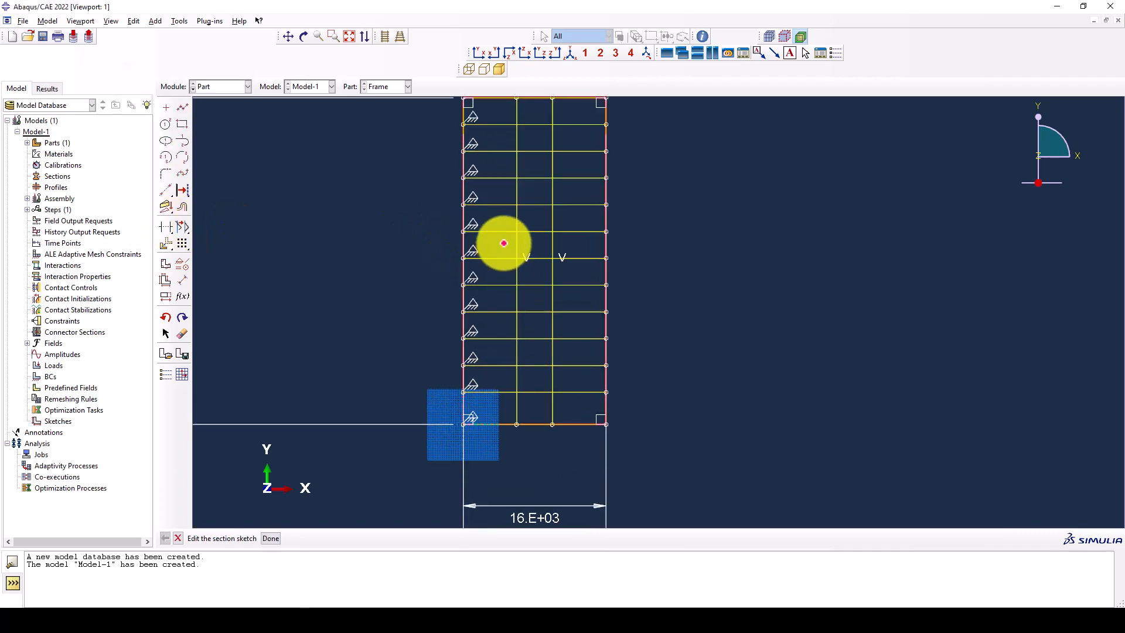
scroll(504, 241, "down", 1)
scroll(460, 370, "up", 3)
scroll(542, 369, "up", 2)
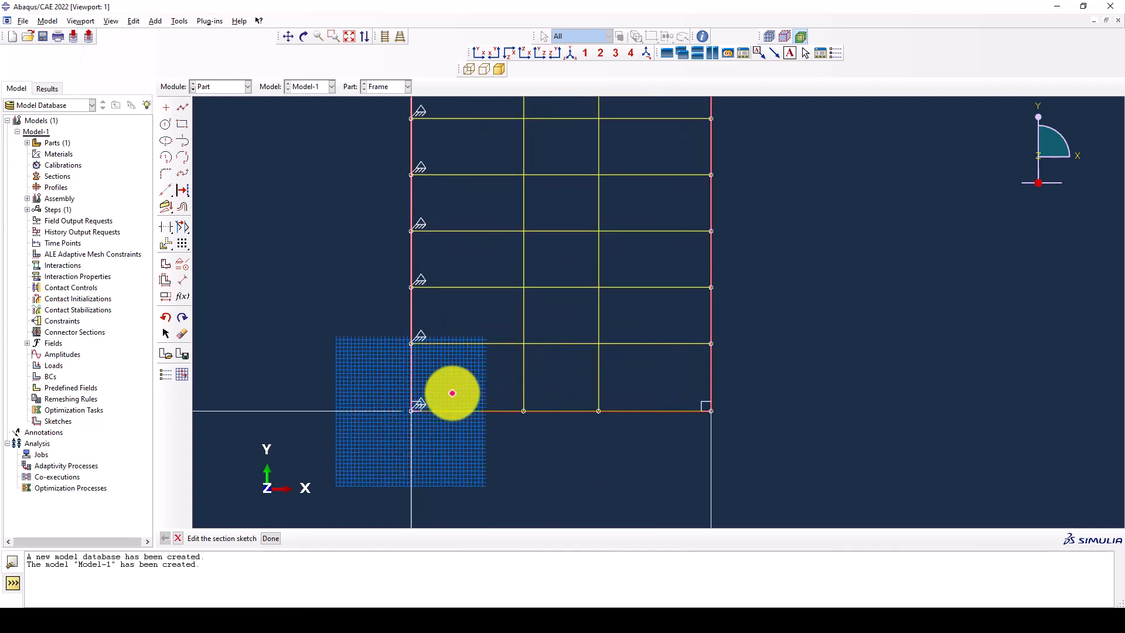
scroll(570, 409, "down", 1)
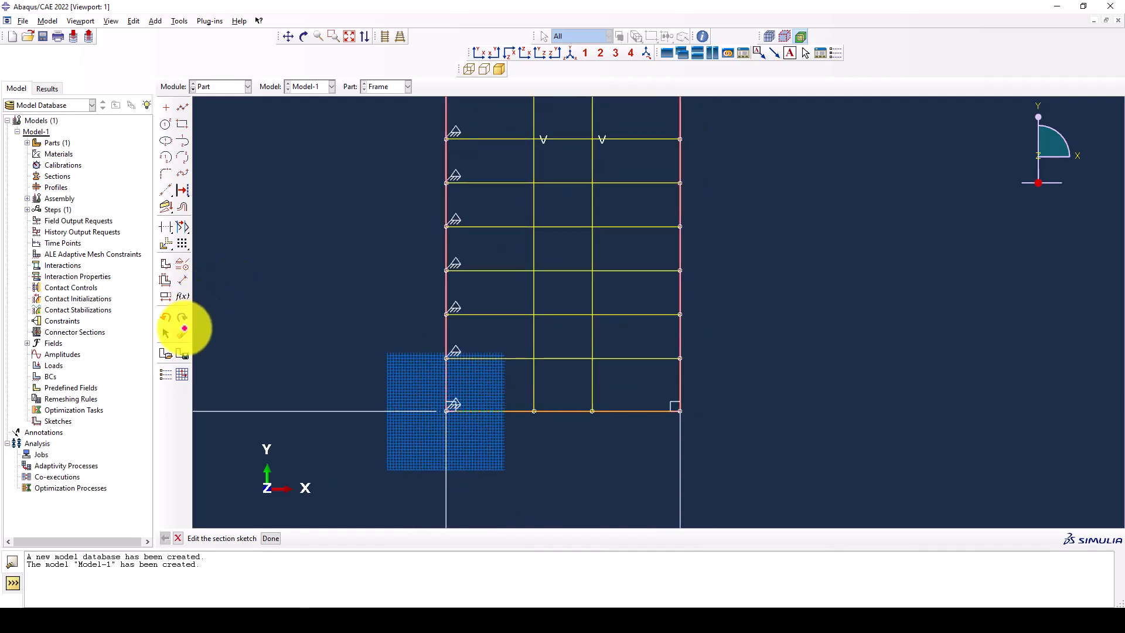
left_click(163, 227)
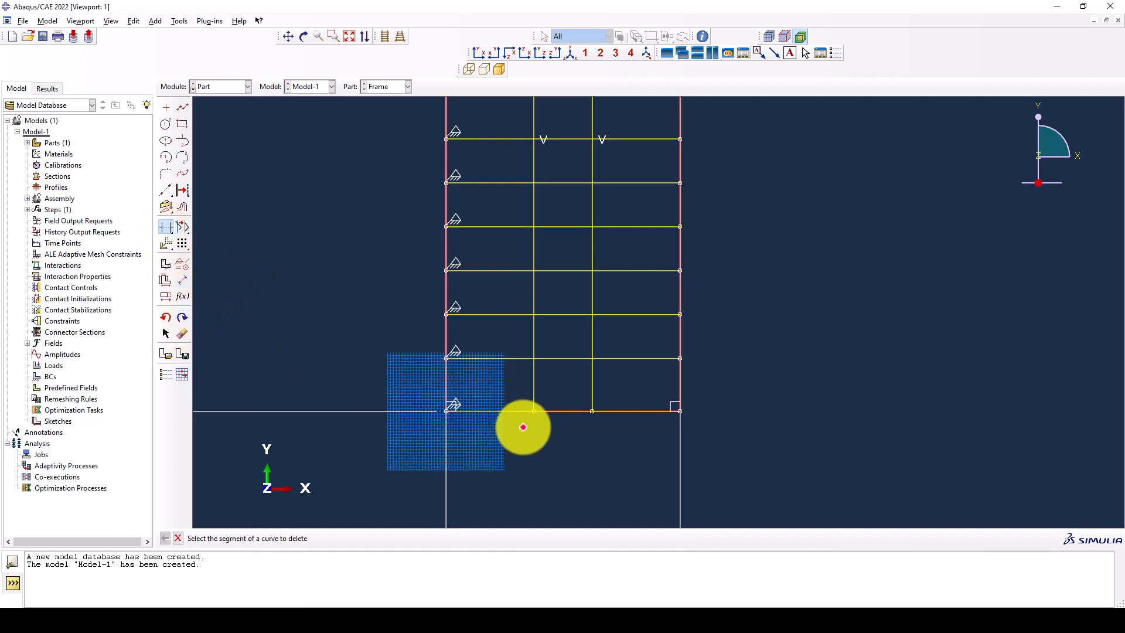
left_click(613, 413)
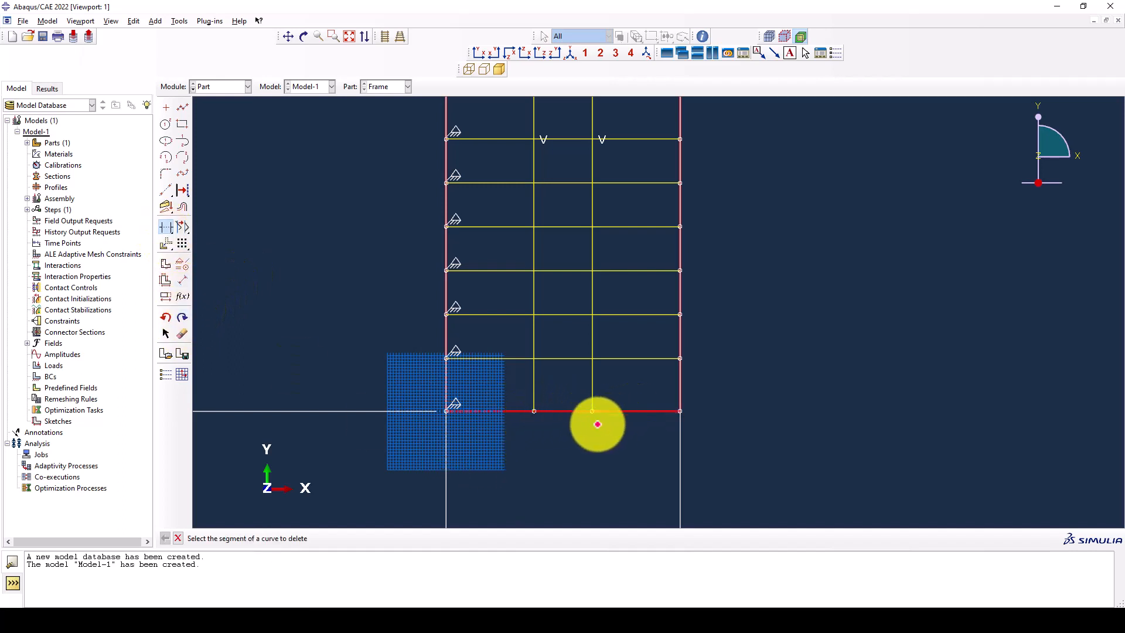
Step: Finish the section sketch and apply the feature edit to regenerate the wire frame
middle_click(420, 345)
middle_click(421, 345)
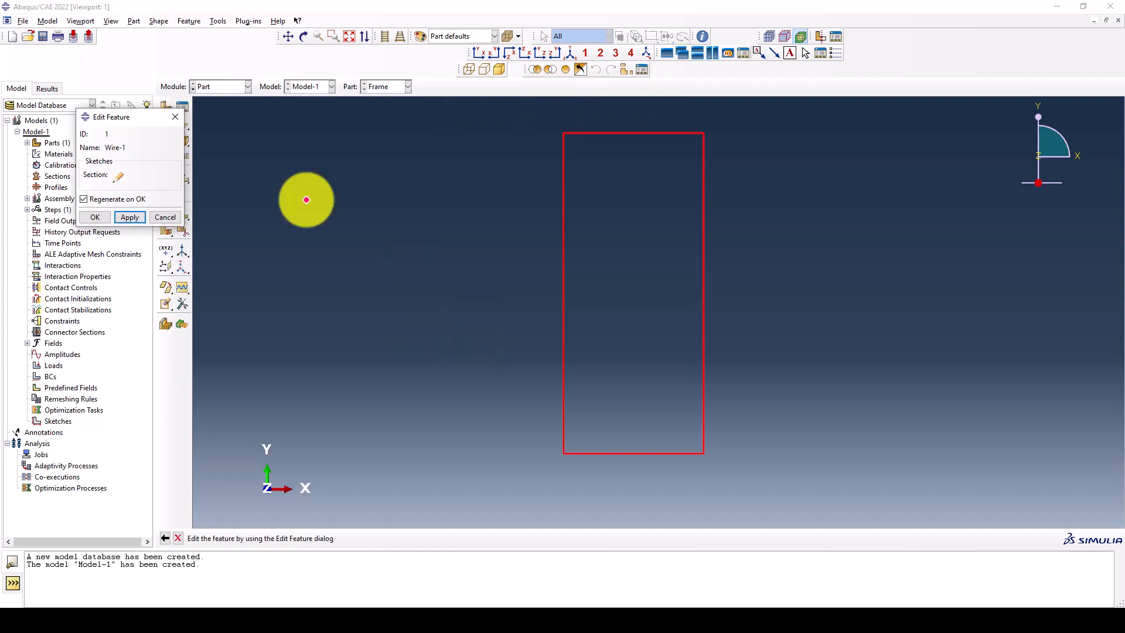
left_click(130, 217)
left_click(90, 216)
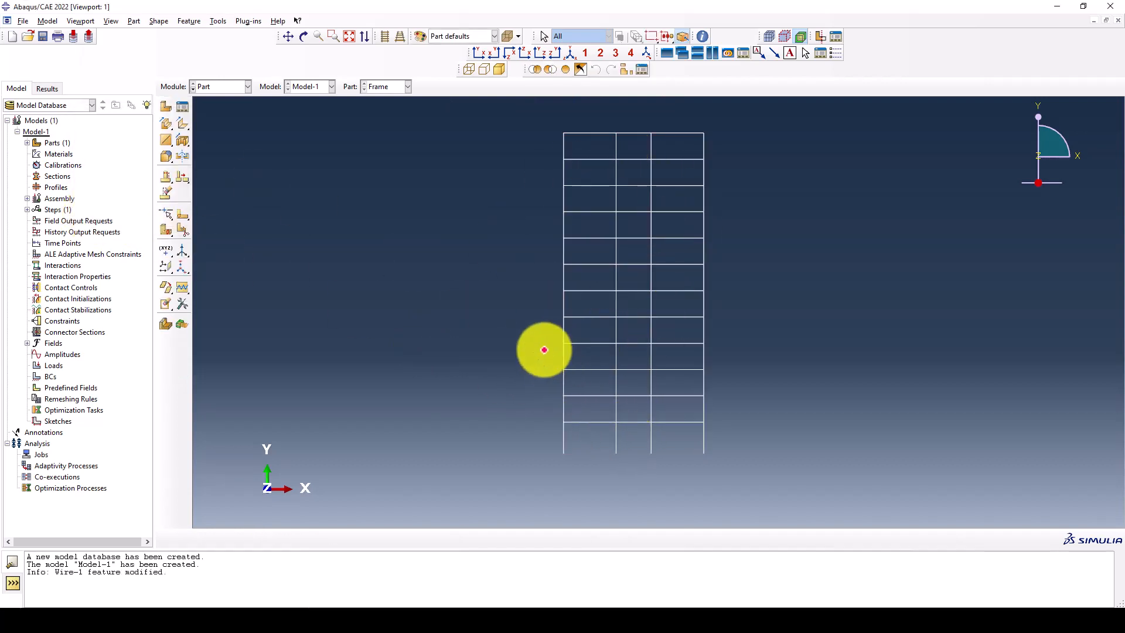
Step: Reopen the regenerated frame's wire feature and its section sketch for editing
scroll(544, 351, "down", 2)
scroll(618, 344, "up", 3)
scroll(494, 295, "down", 4)
scroll(615, 372, "up", 2)
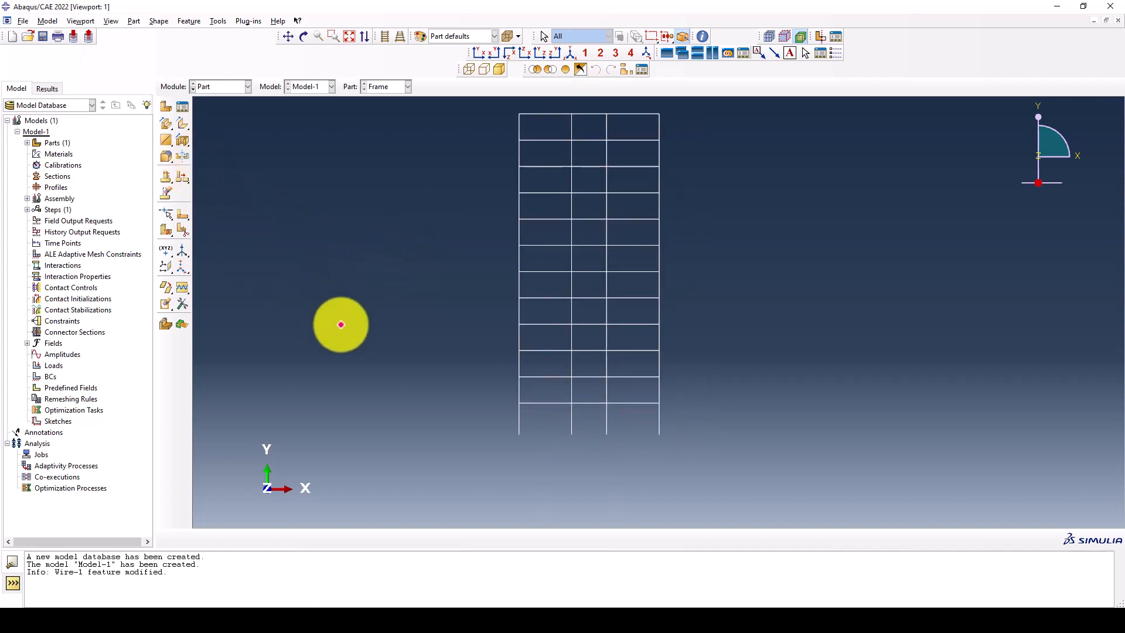
left_click(163, 176)
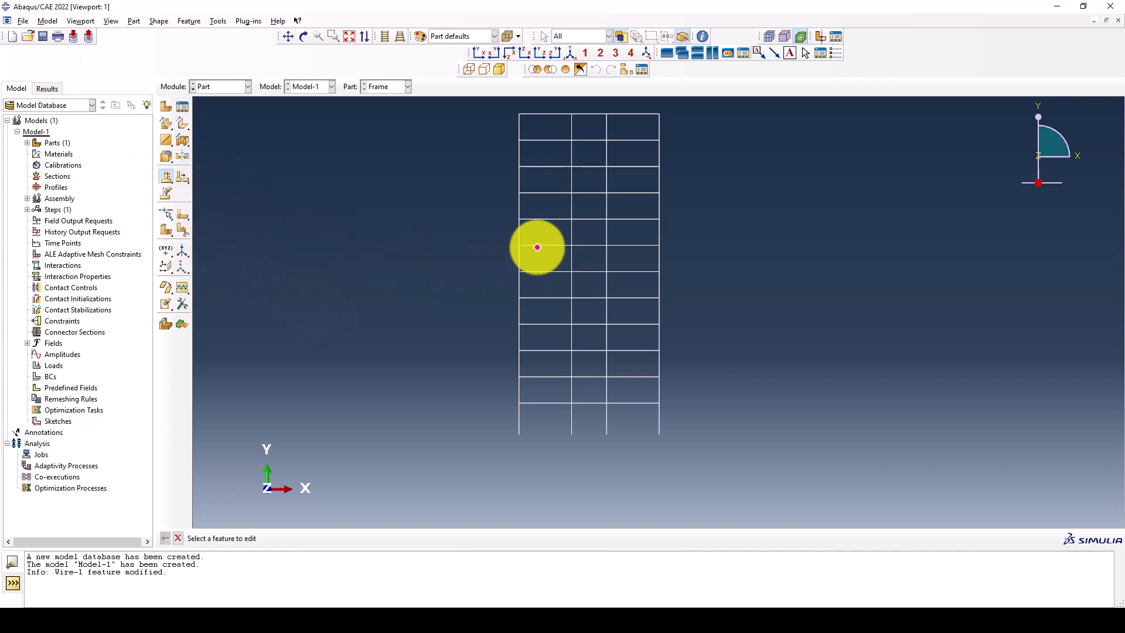
left_click(534, 246)
left_click(119, 176)
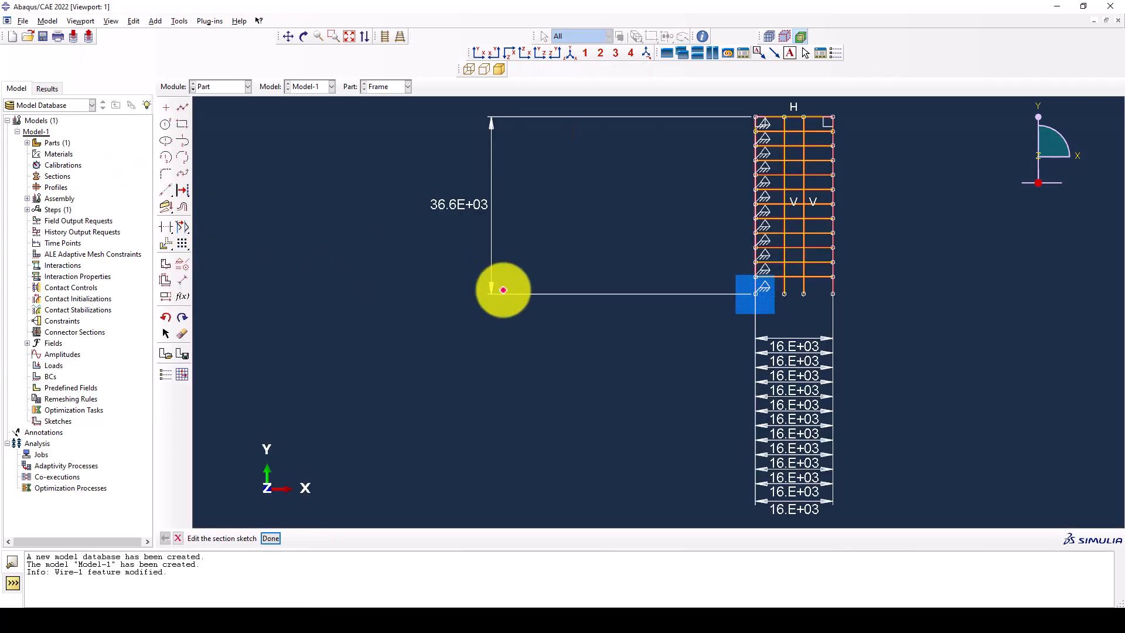
Step: Examine the sketch's middle bay between the two inner columns, from the base up to the roof beam
scroll(342, 243, "up", 2)
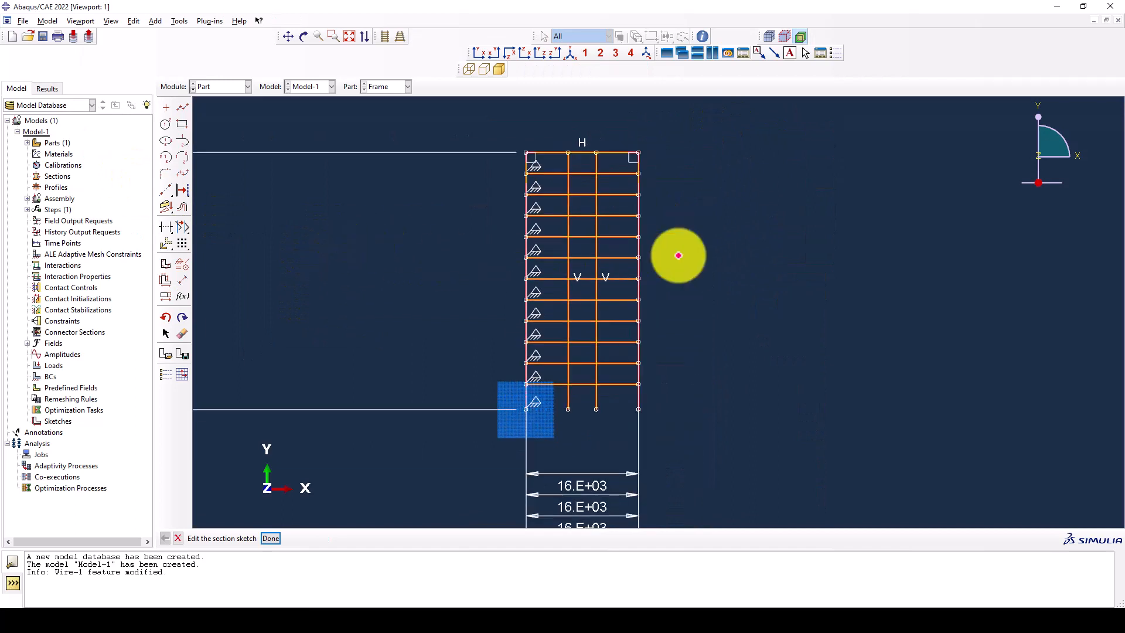
scroll(671, 263, "down", 1)
scroll(326, 218, "up", 1)
scroll(521, 349, "down", 1)
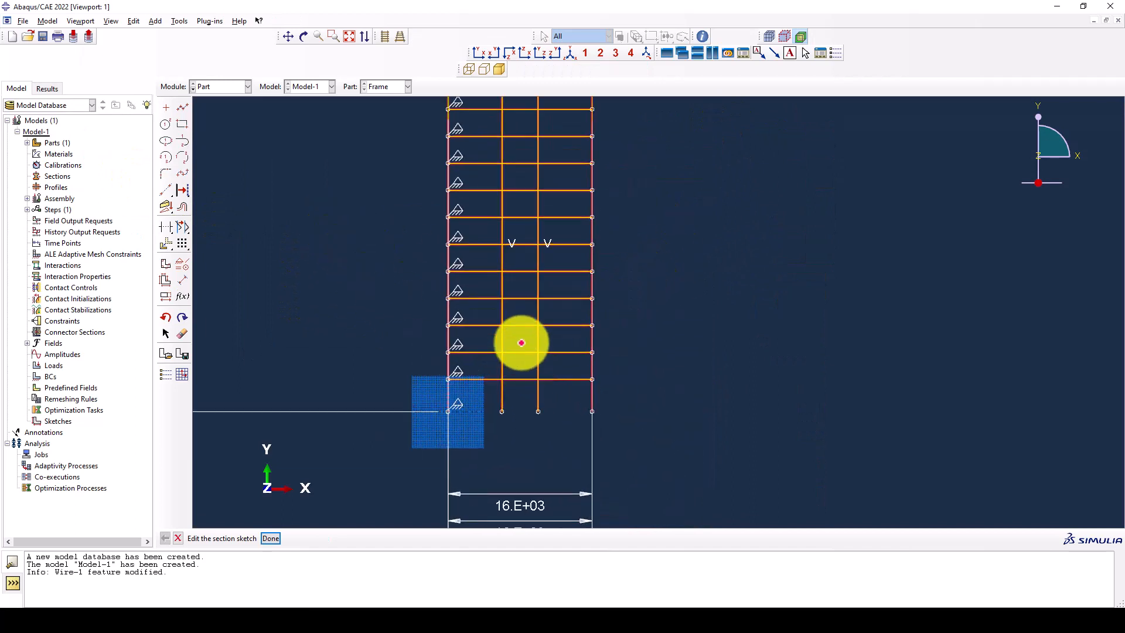
scroll(511, 362, "up", 1)
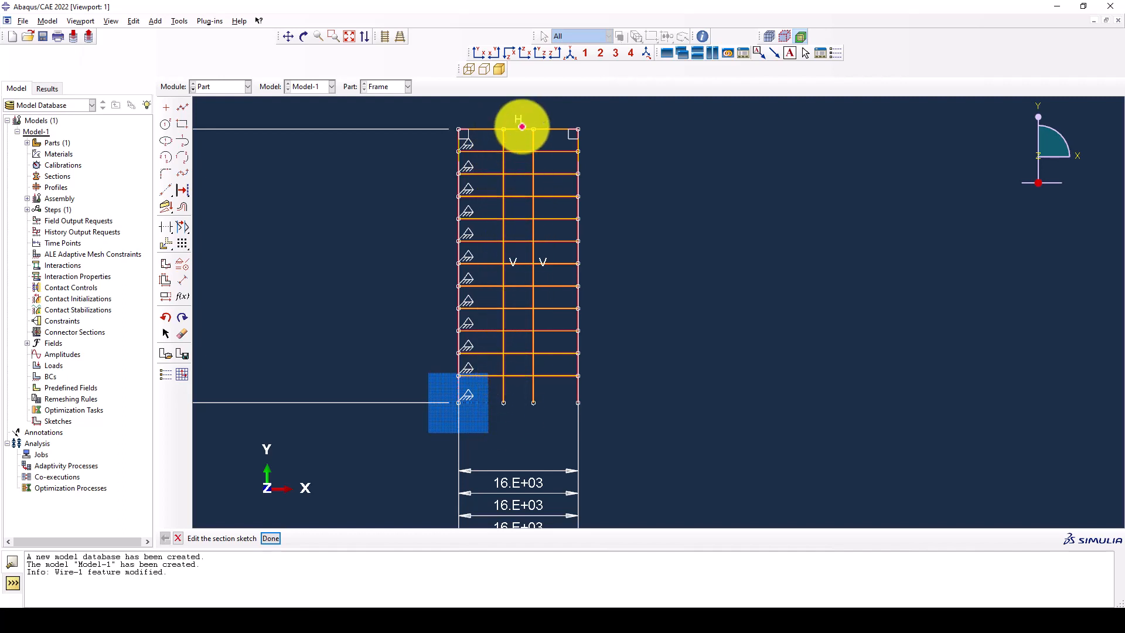
scroll(508, 231, "up", 1)
scroll(512, 262, "up", 1)
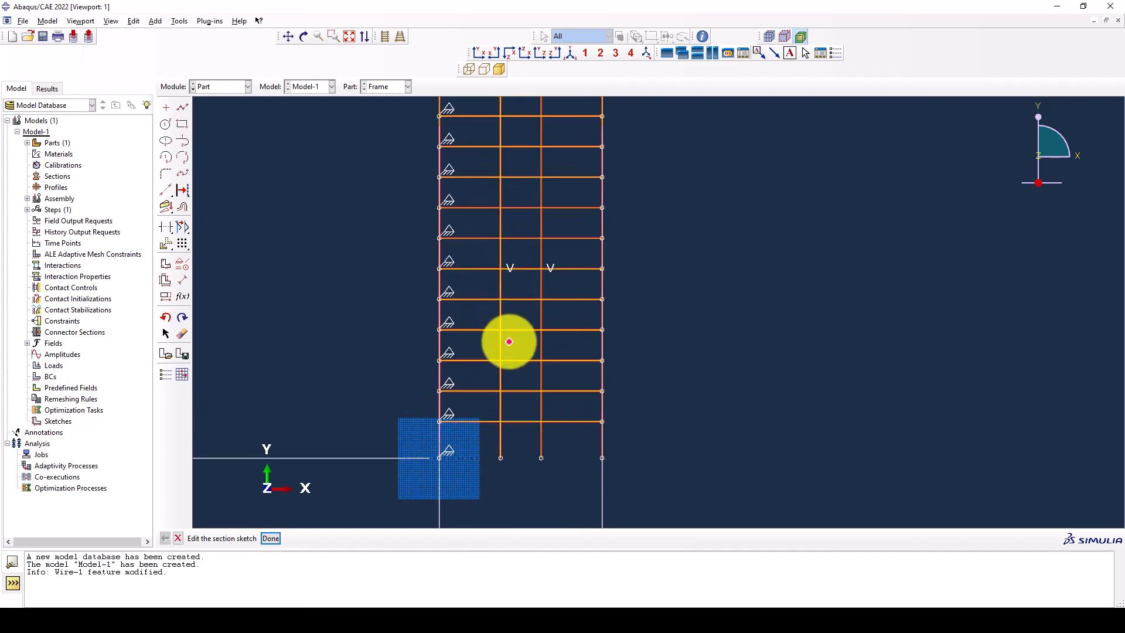
scroll(504, 380, "up", 1)
scroll(511, 383, "down", 1)
scroll(496, 283, "down", 1)
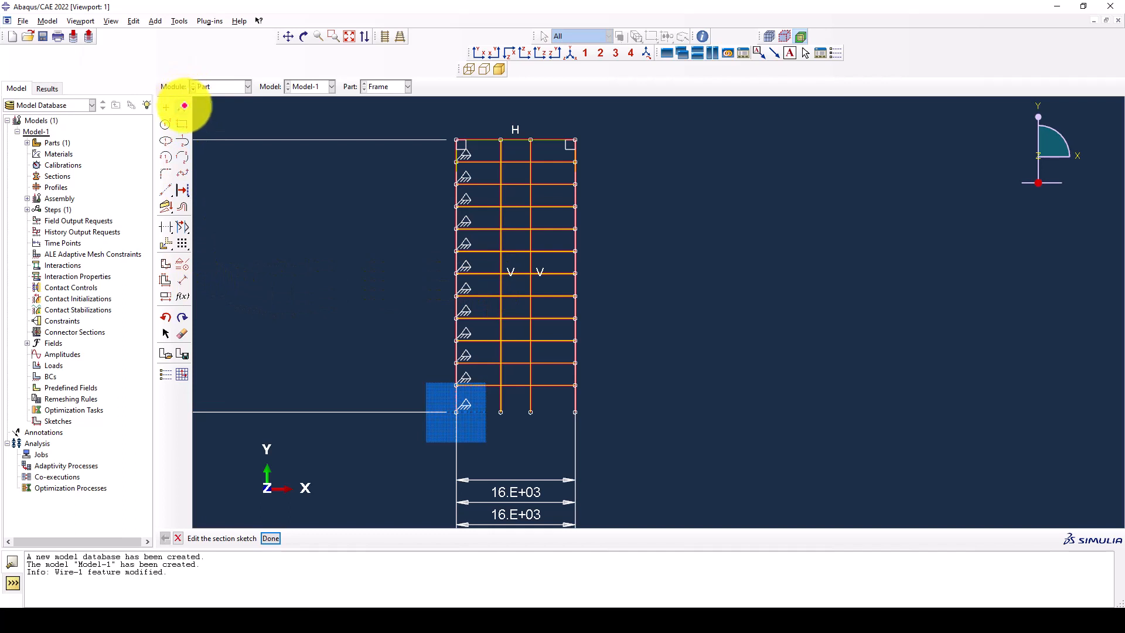
Step: Draw a vertical line at x = 8000 through the middle bay, from the base to the point 8000,36600
left_click(184, 106)
scroll(462, 414, "up", 1)
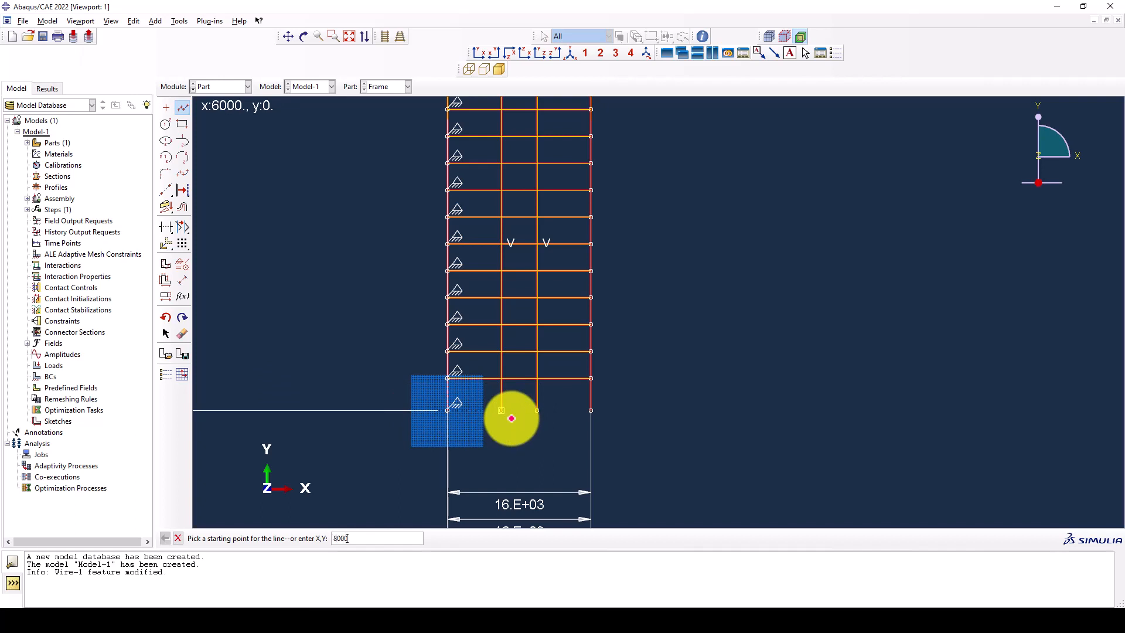
left_click(511, 418)
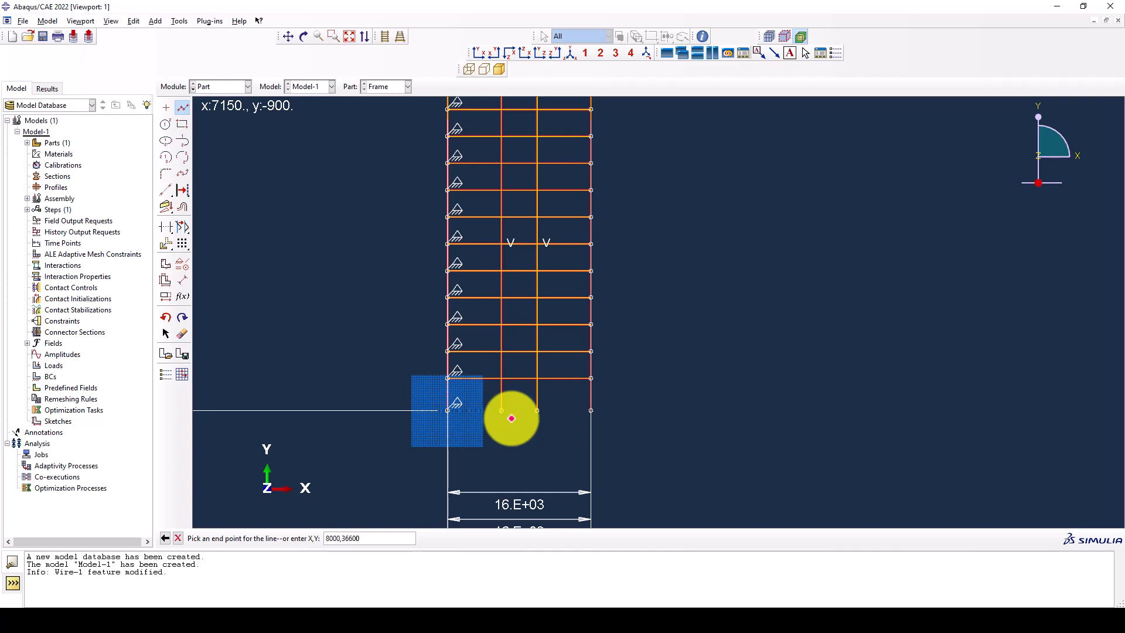
key("Return")
middle_click(512, 418)
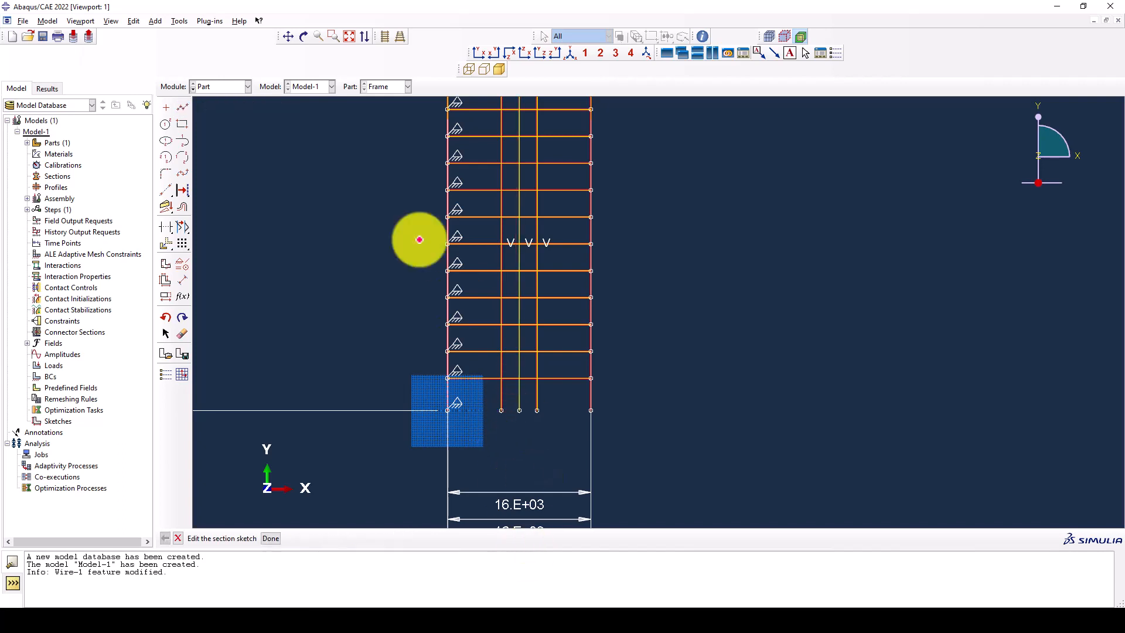
Step: Draw an inverted-V brace in the ground story's middle bay, from both inner column bases to the first floor beam's midpoint at 8000,3600
left_click(184, 107)
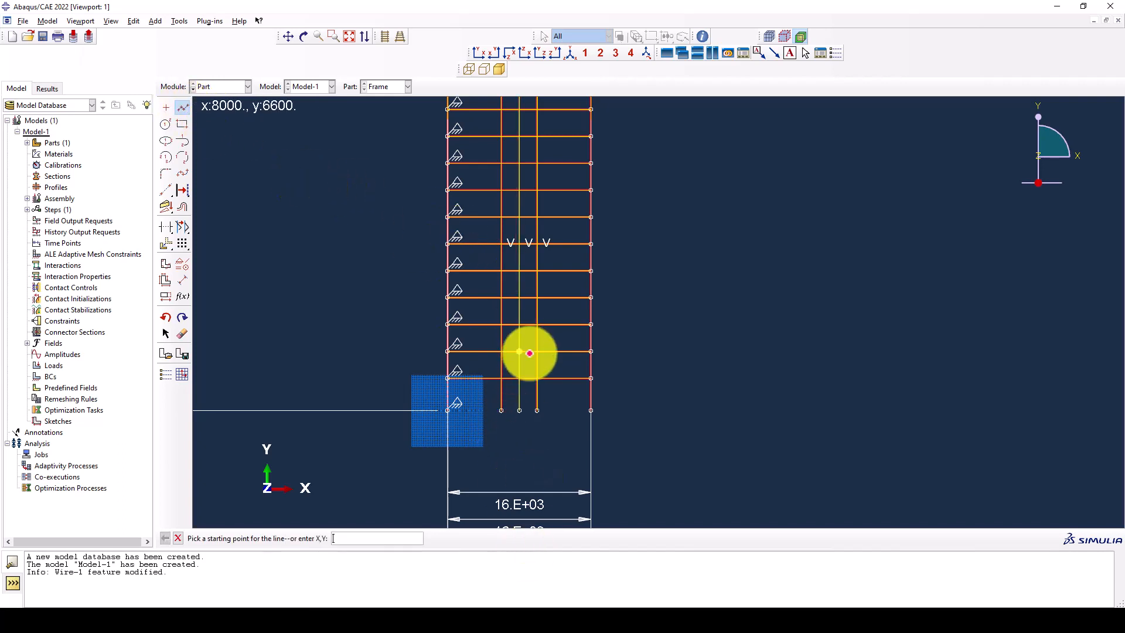
left_click(501, 410)
left_click(523, 374)
left_click(537, 410)
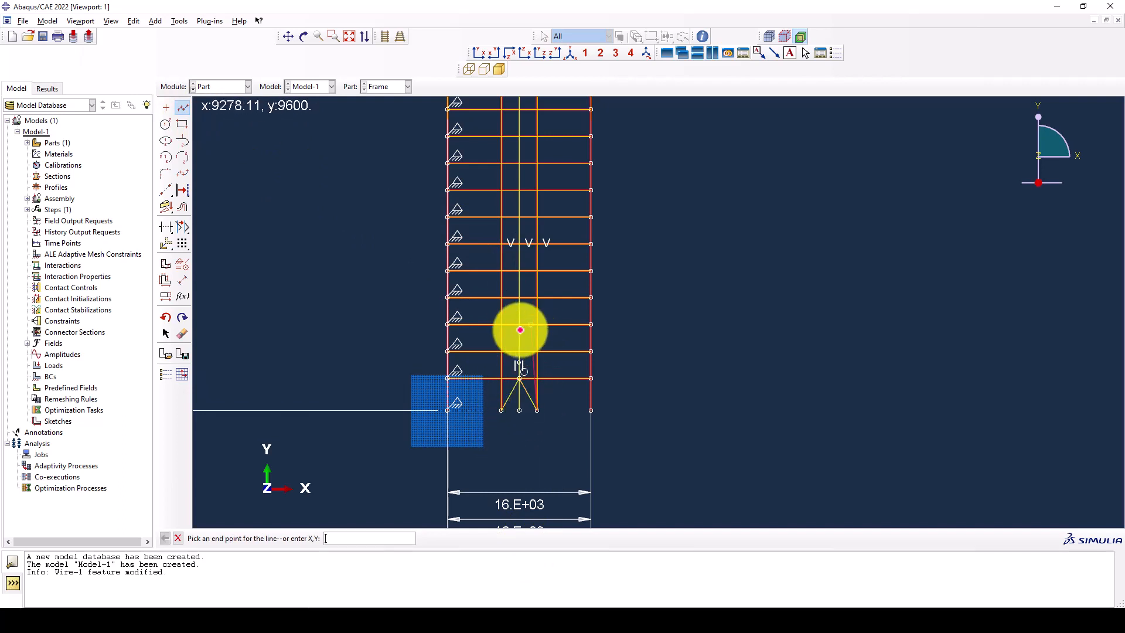
right_click(677, 309)
left_click(695, 363)
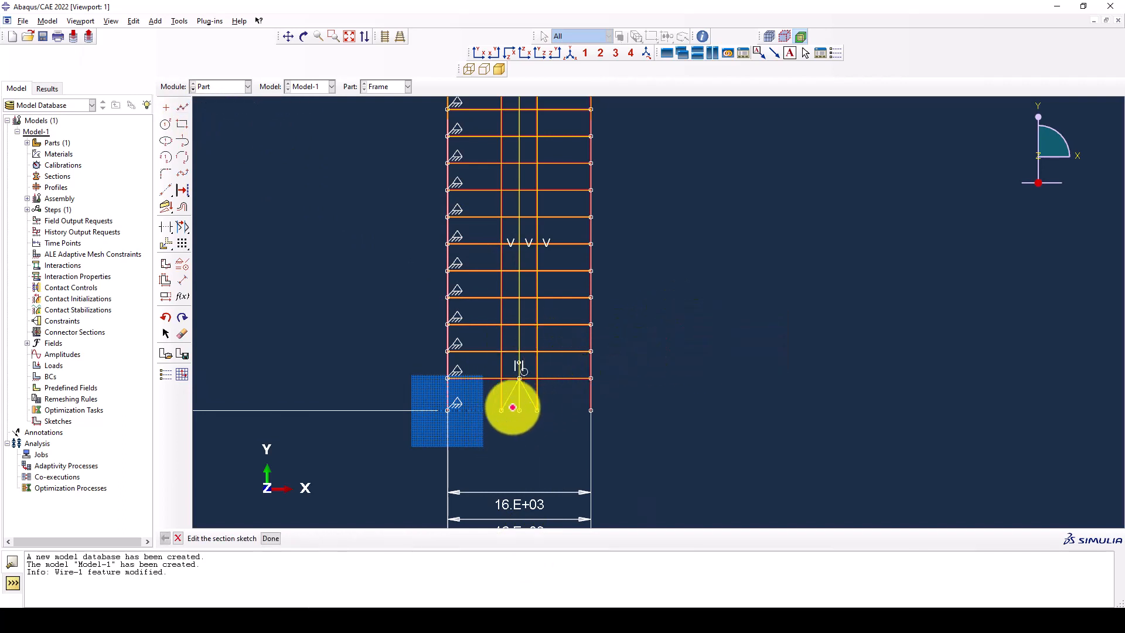
scroll(516, 396, "down", 1)
scroll(515, 396, "up", 1)
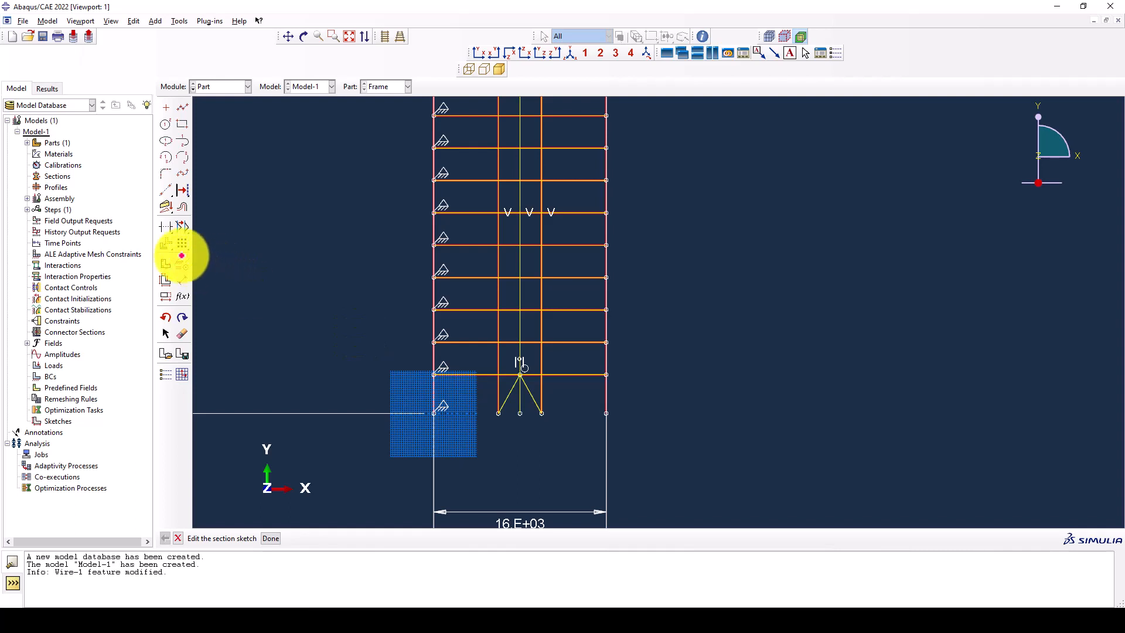
left_click(178, 242)
scroll(506, 395, "up", 1)
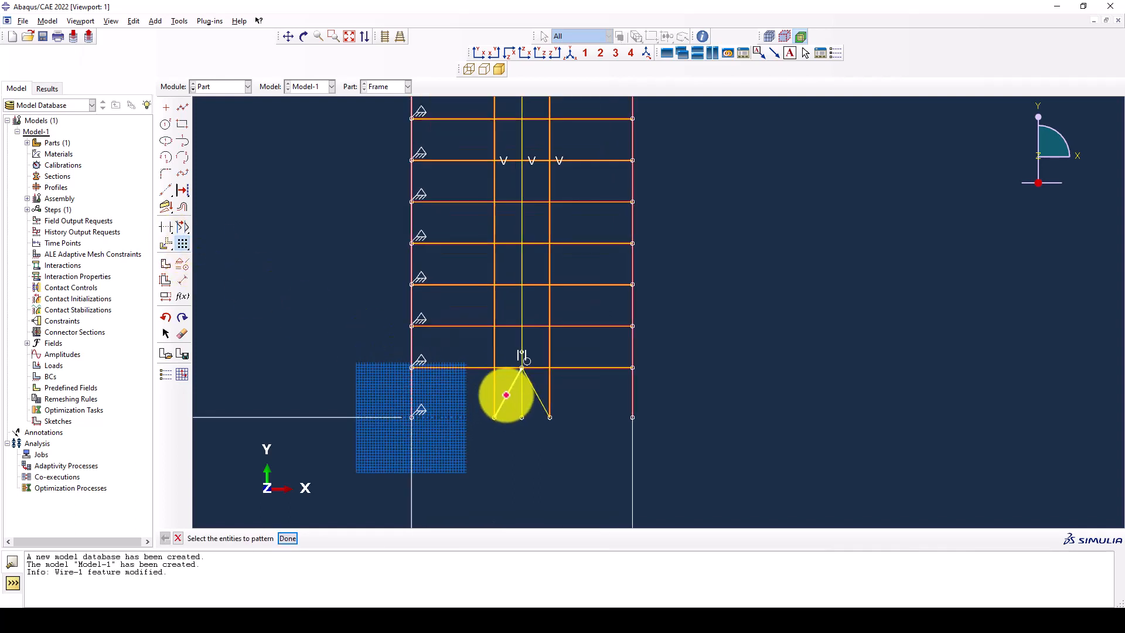
left_click(506, 394)
left_click(535, 392, "shift")
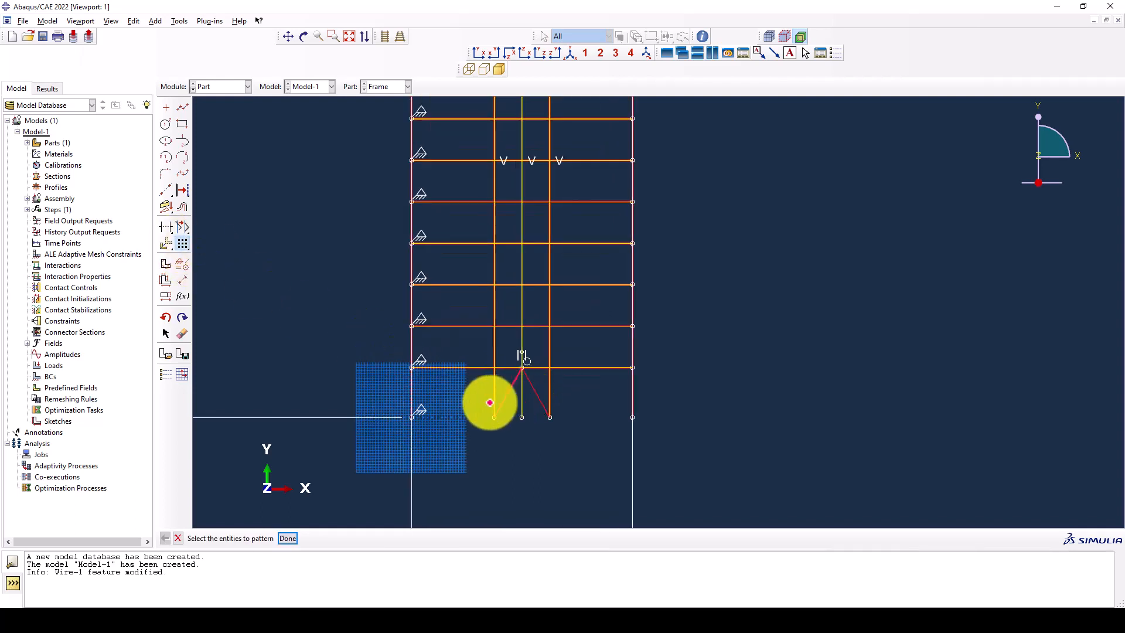
middle_click(440, 419)
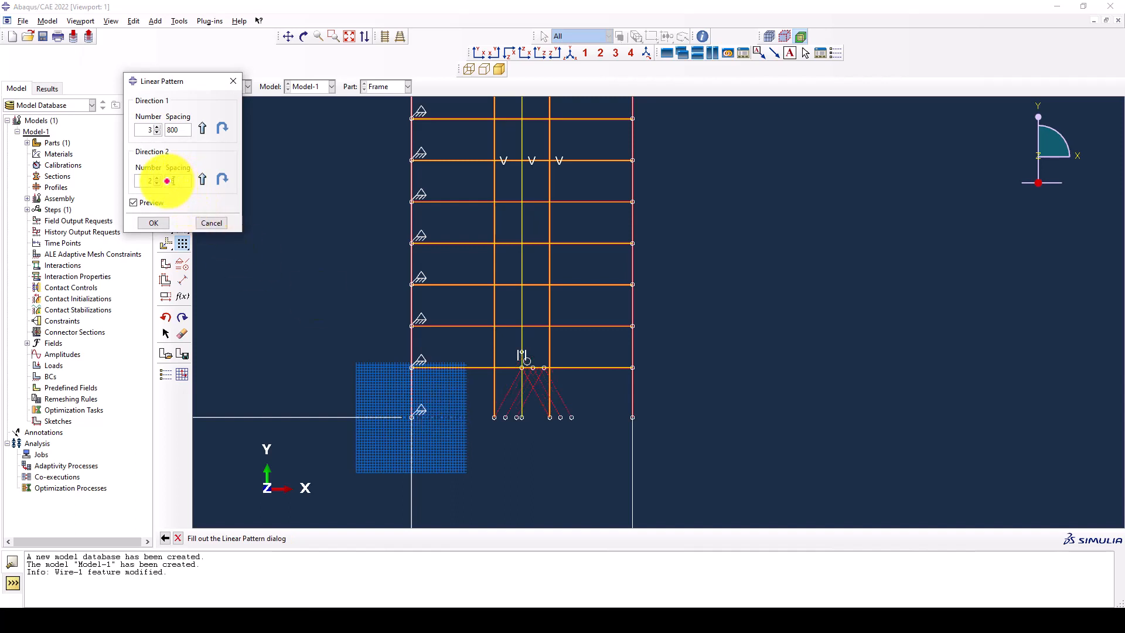
left_click(155, 131)
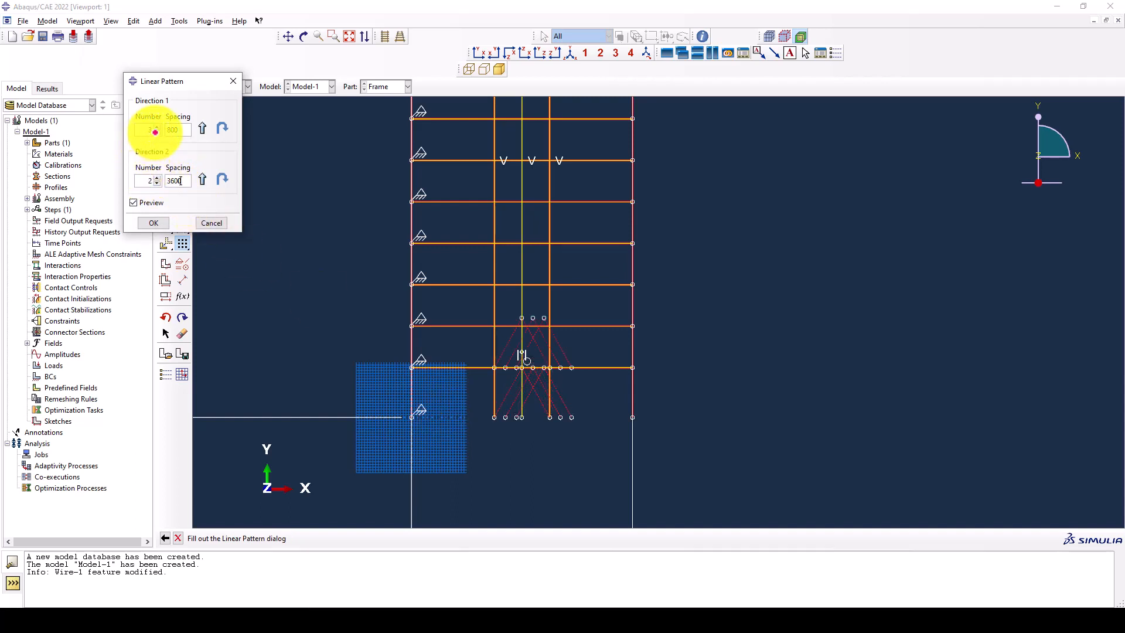
scroll(523, 350, "down", 2)
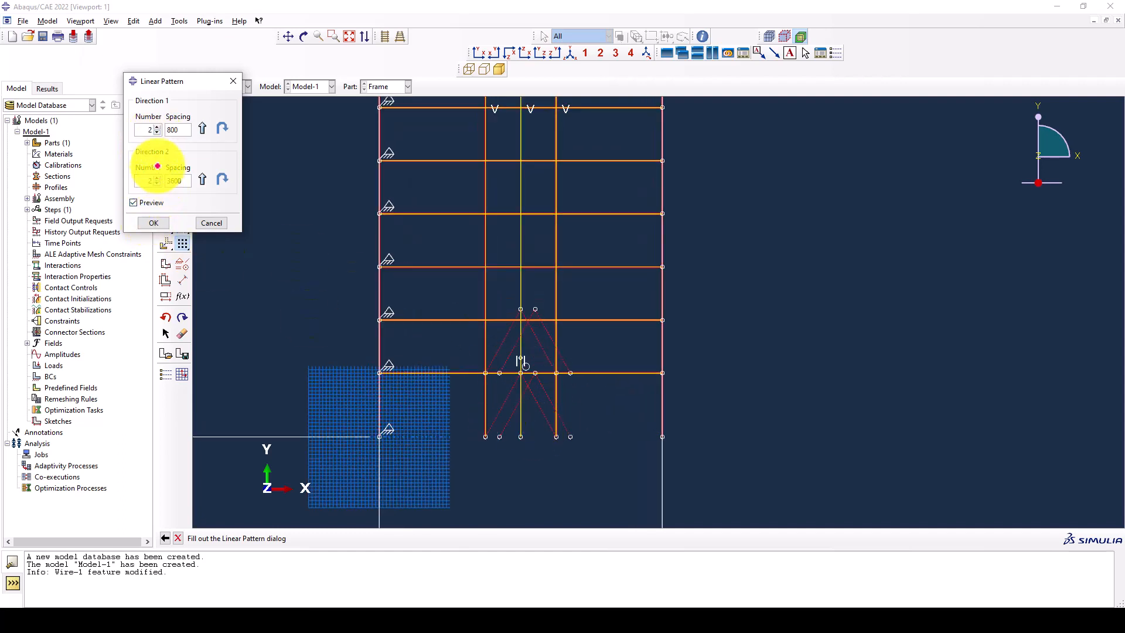
left_click(156, 132)
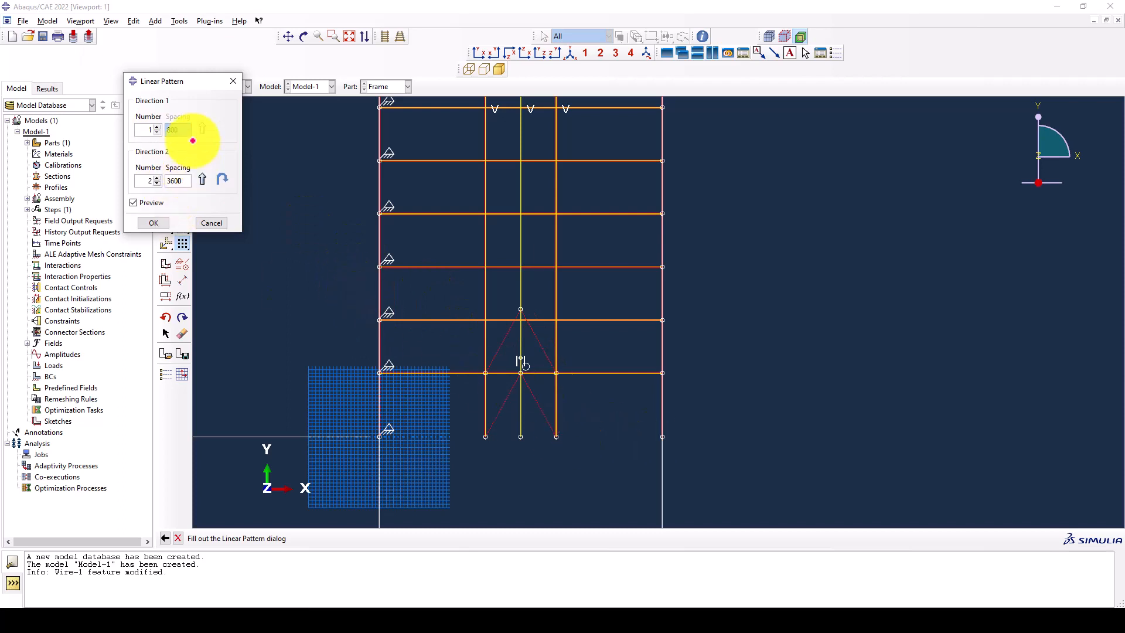
left_click(232, 82)
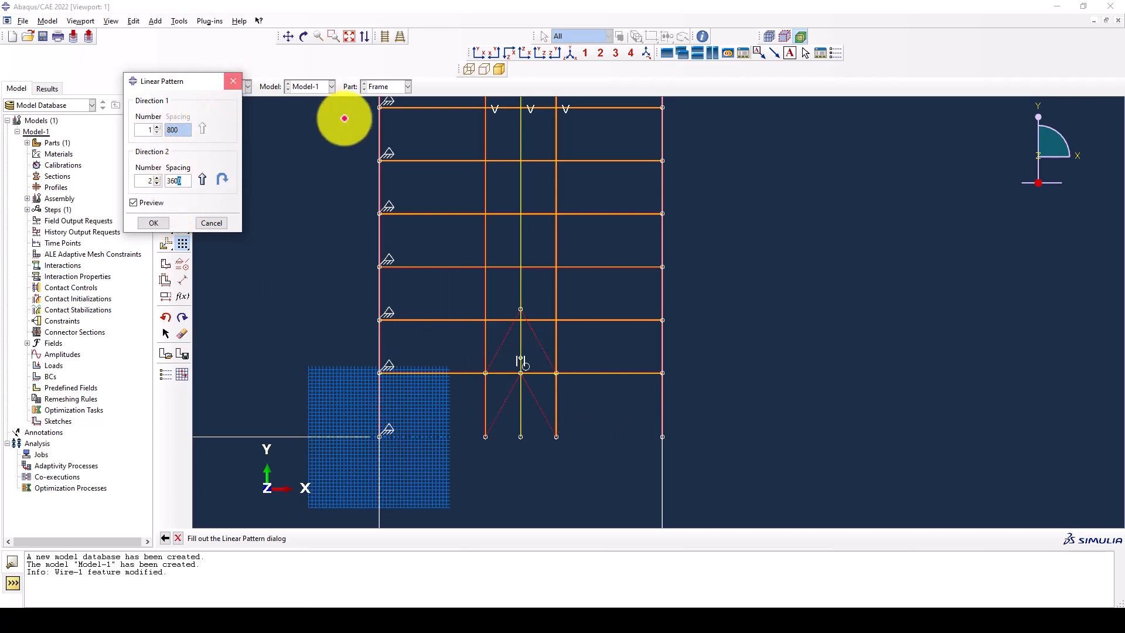
Step: Draw an inverted-V brace in the second story's middle bay, from the inner column joints up to the beam midpoint at 8000,6600
left_click(182, 108)
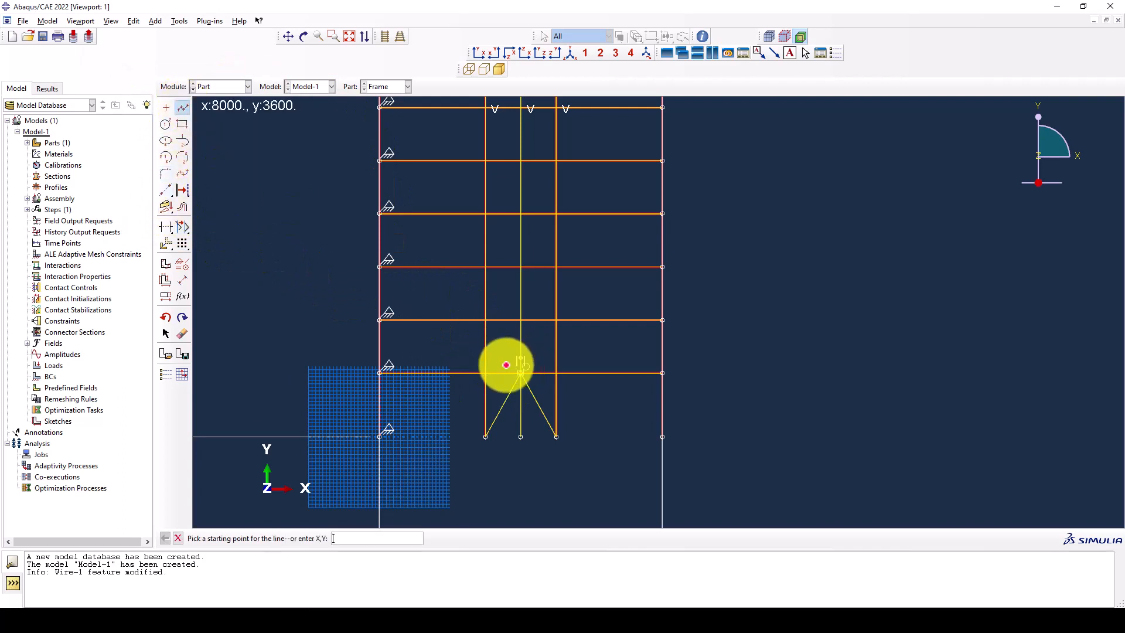
scroll(502, 363, "up", 2)
left_click(479, 375)
left_click(525, 307)
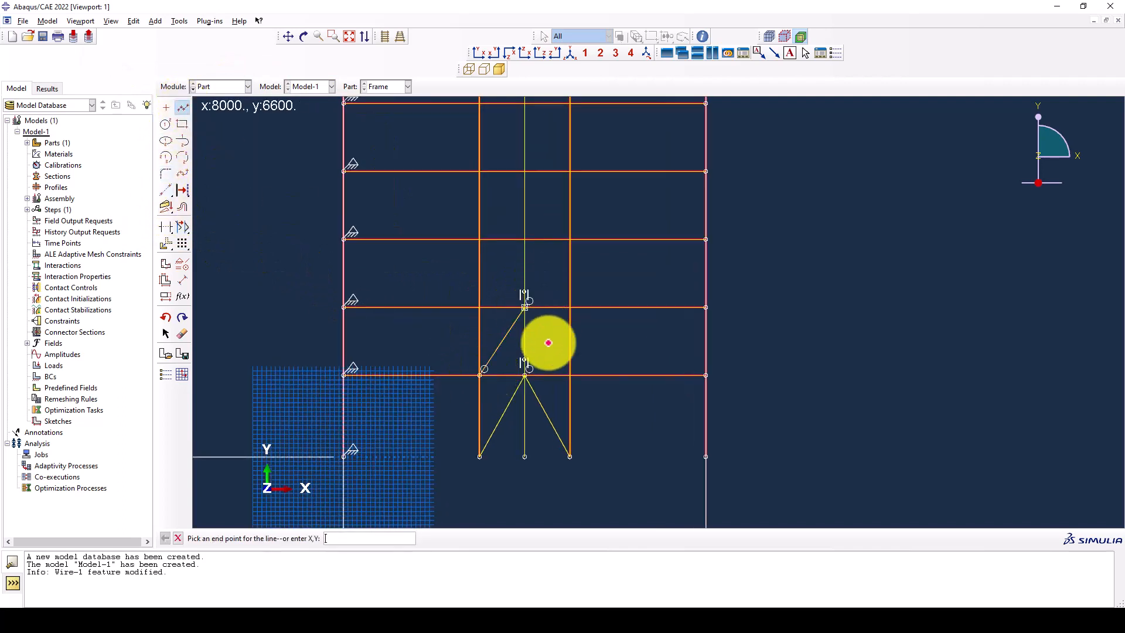
left_click(569, 375)
key("Escape")
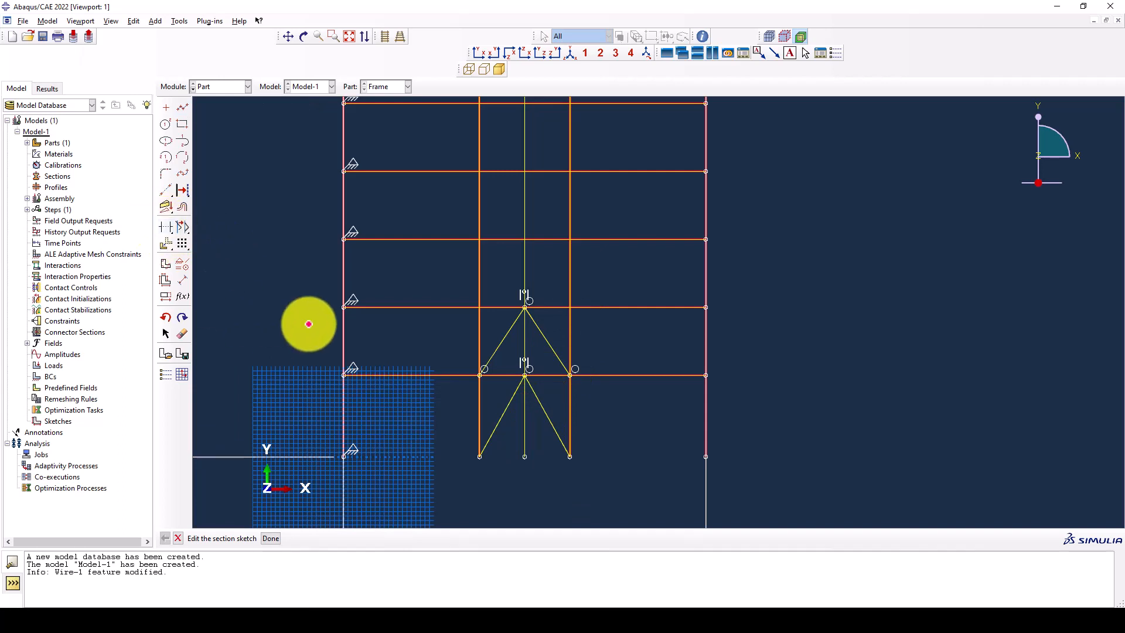
Step: Linear-pattern the second story's two brace lines upward, with number 1 in direction 1, and number 11 at spacing 3000 in direction 2
left_click(182, 243)
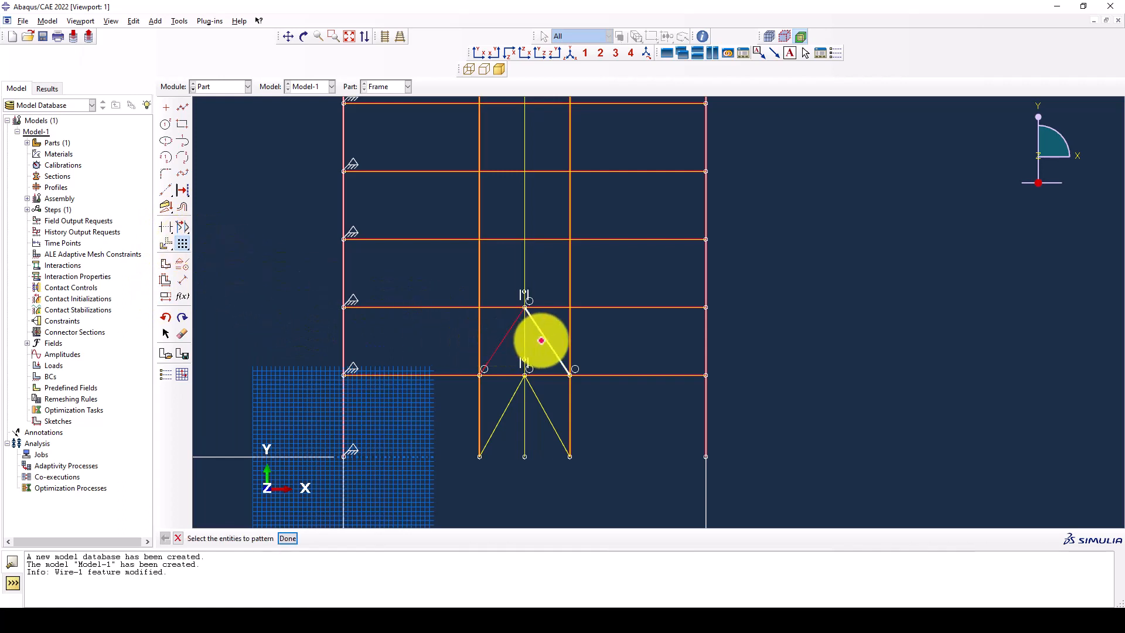
left_click(543, 335, "shift")
middle_click(480, 317)
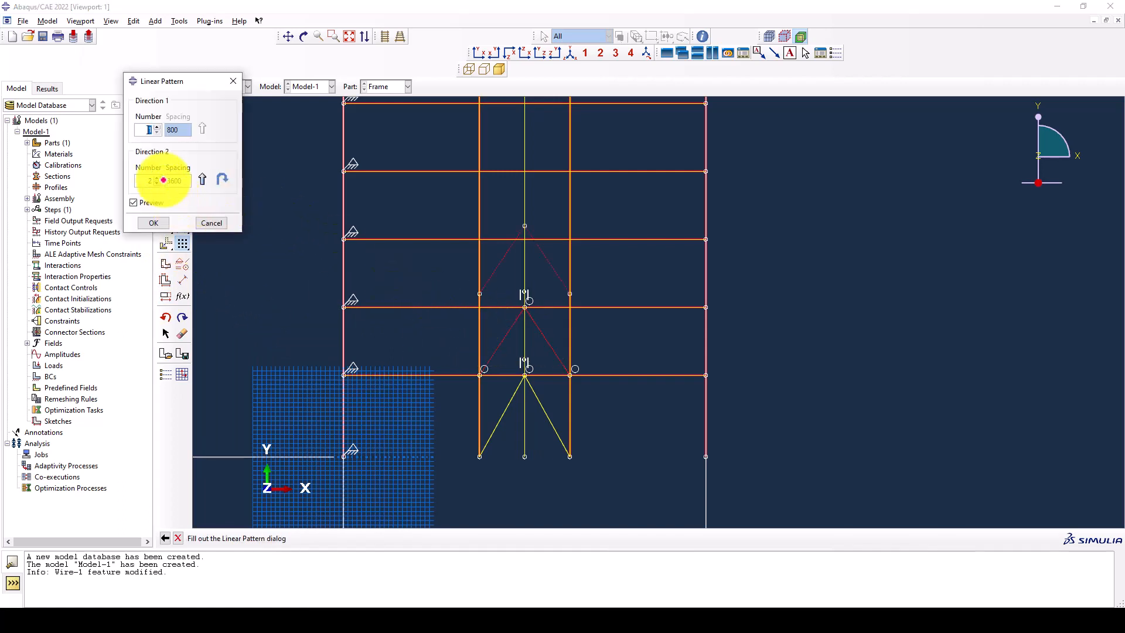
scroll(502, 342, "down", 4)
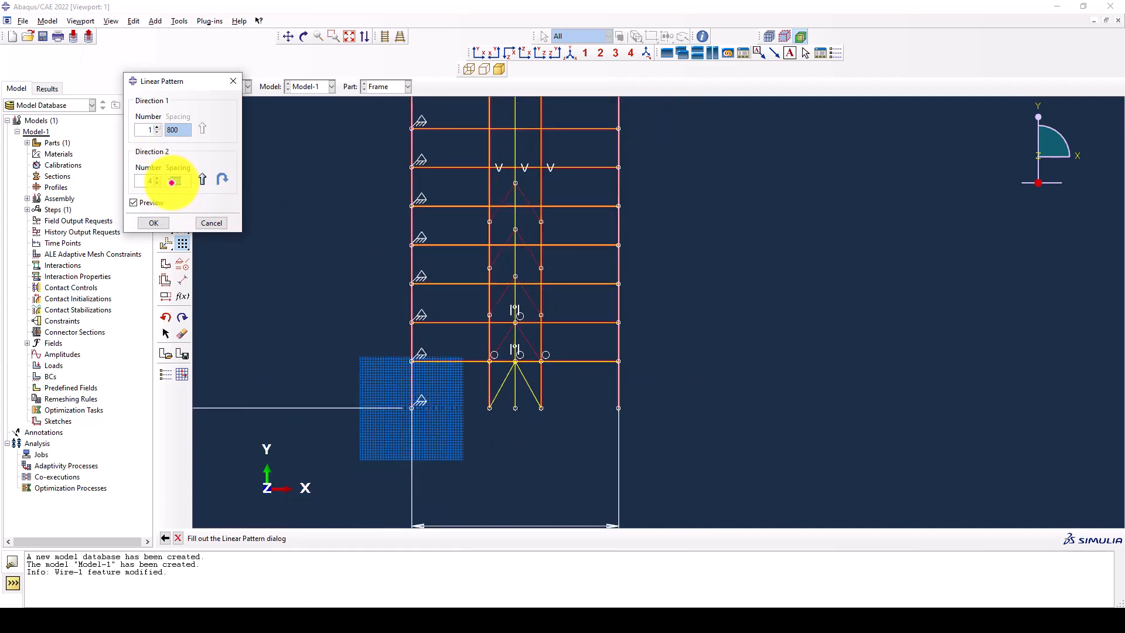
type("000")
scroll(501, 338, "down", 3)
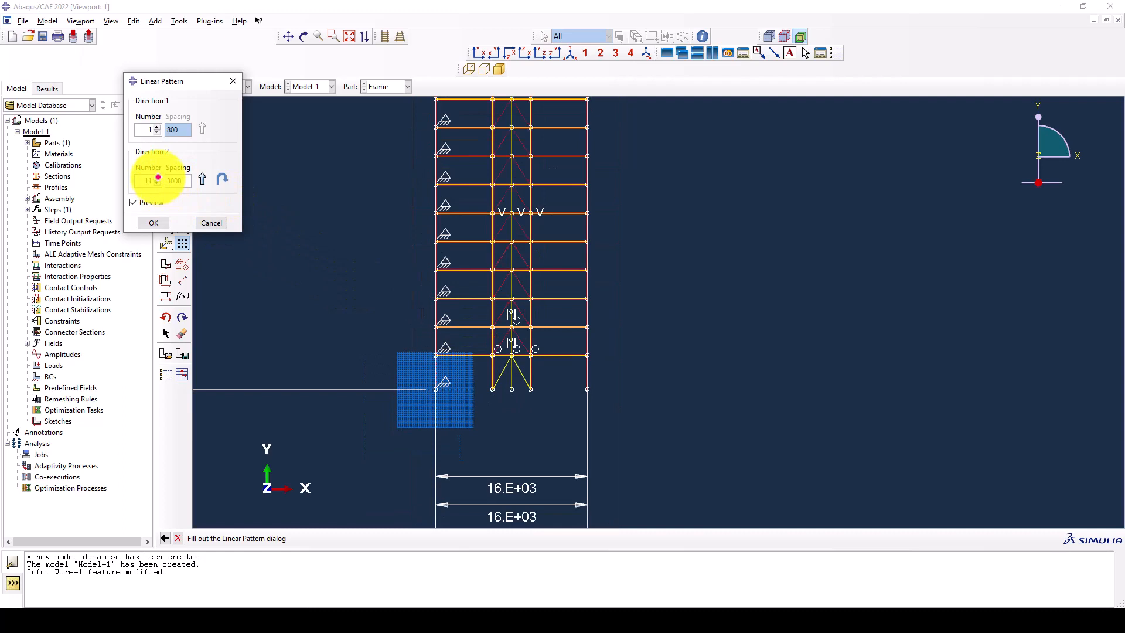
scroll(427, 371, "down", 3)
scroll(389, 191, "up", 2)
left_click(154, 223)
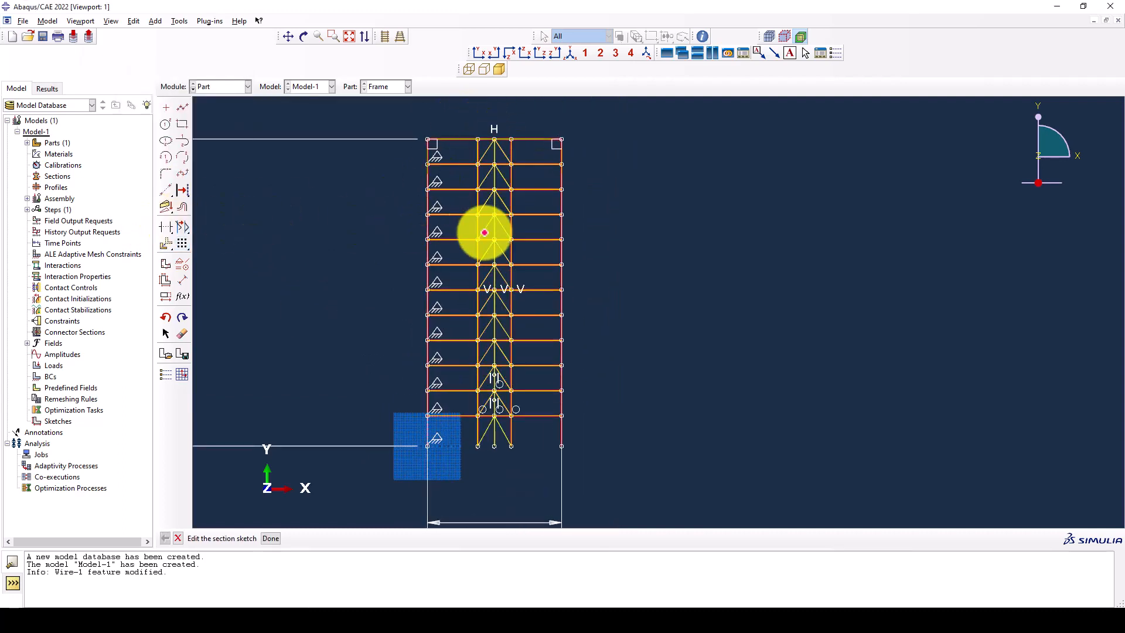
Step: Trim away the vertical centre line's segments in the middle bay from the ground story through the seventh story
scroll(462, 363, "up", 2)
left_click(166, 227)
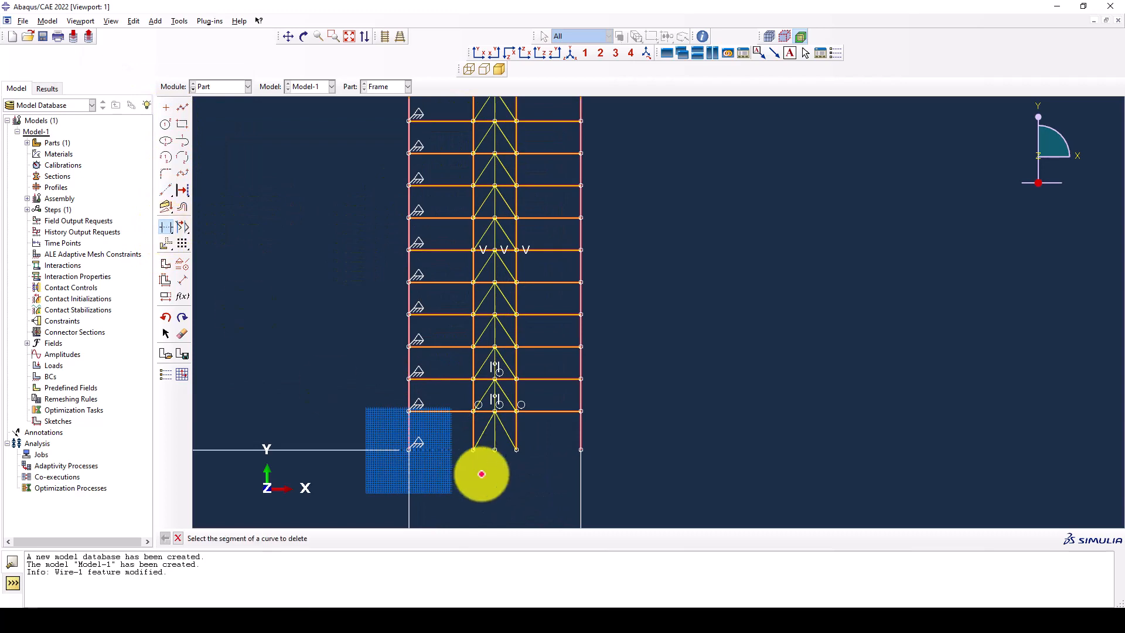
scroll(481, 474, "up", 2)
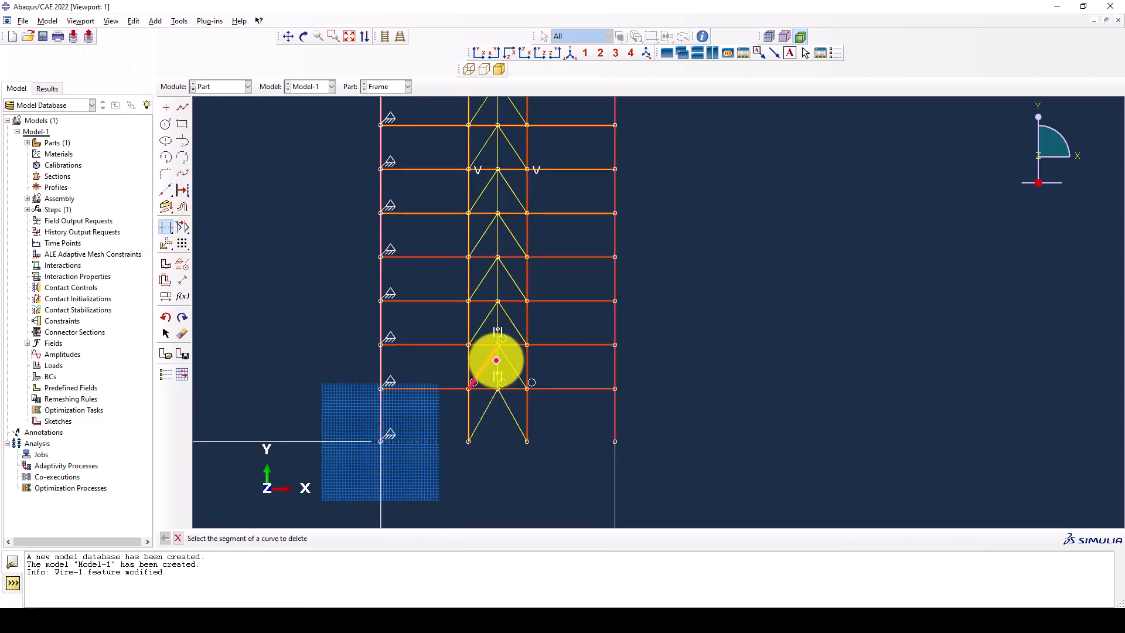
scroll(494, 358, "up", 2)
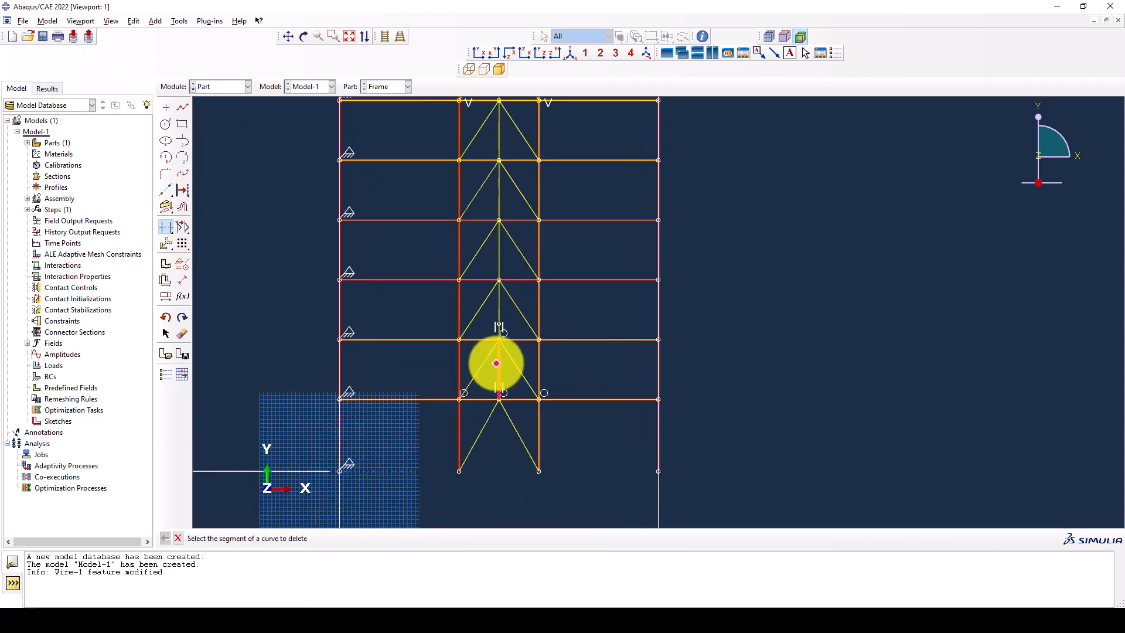
left_click(496, 364)
left_click(497, 302)
left_click(499, 261)
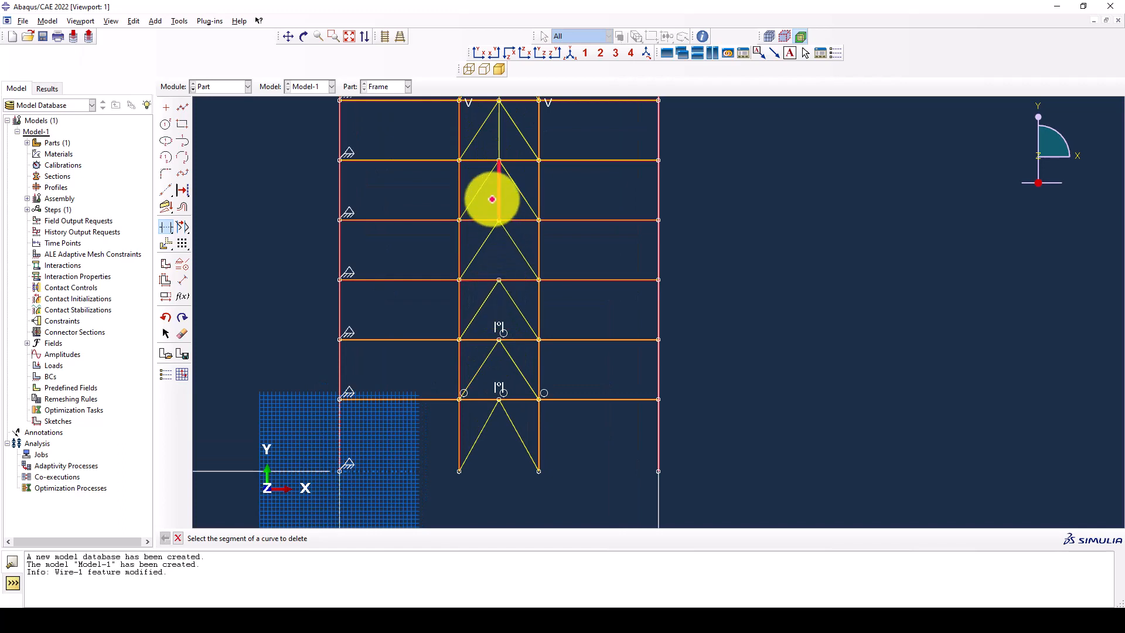
left_click(498, 196)
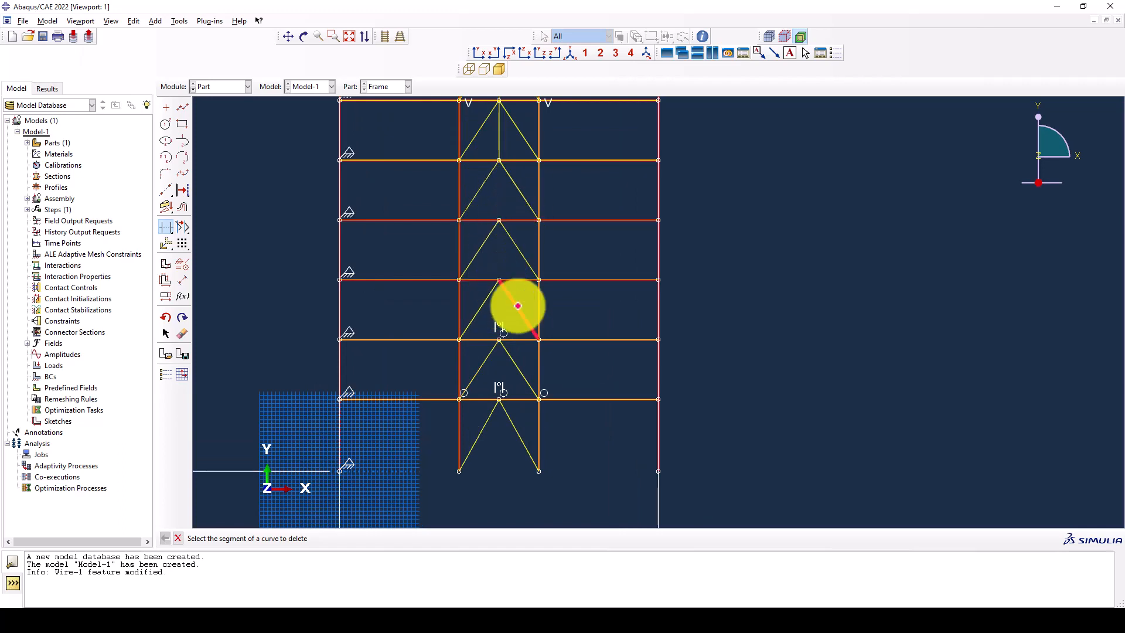
scroll(519, 303, "down", 2)
scroll(514, 201, "up", 2)
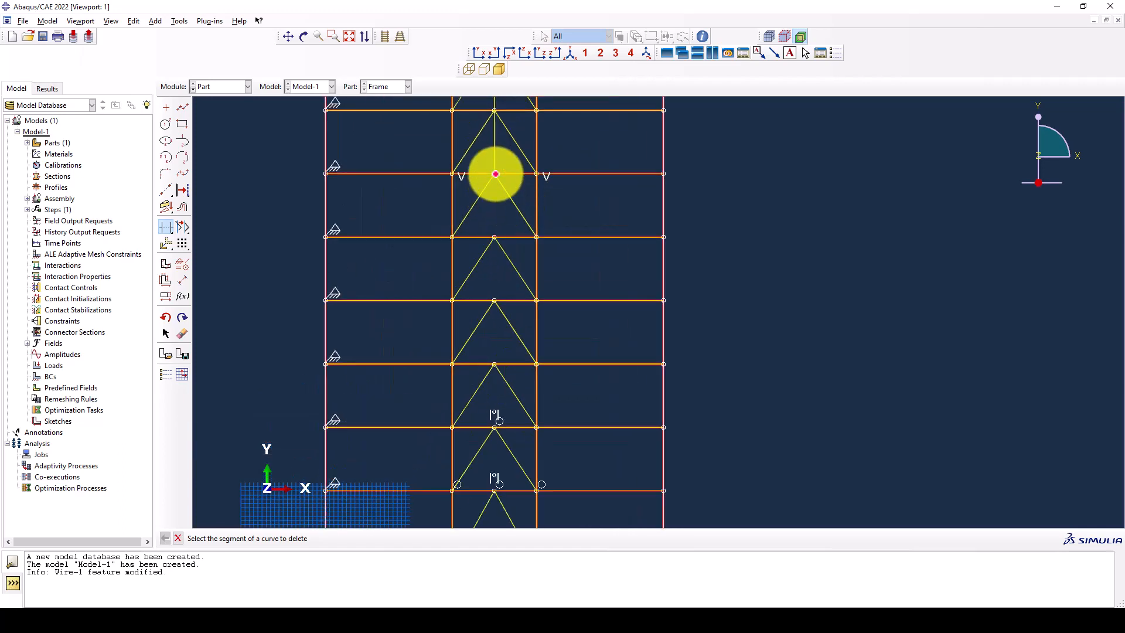
left_click(498, 150)
scroll(522, 347, "down", 3)
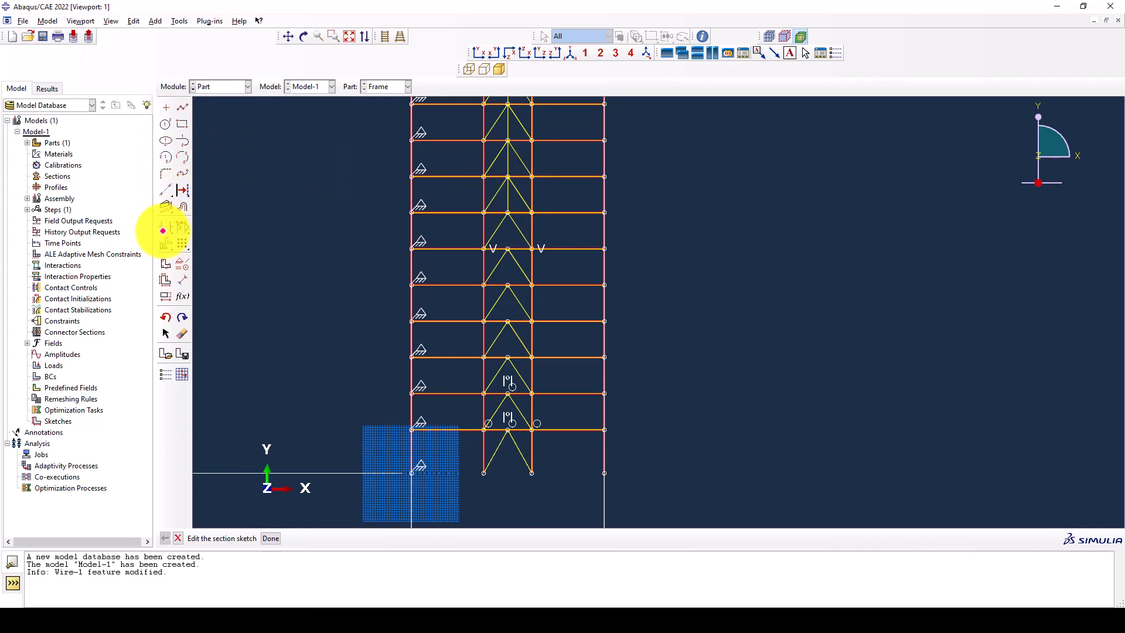
Step: Trim away the remaining vertical centre line segments in the middle bay from the eighth story up to the roof beam
left_click(165, 228)
scroll(506, 219, "up", 2)
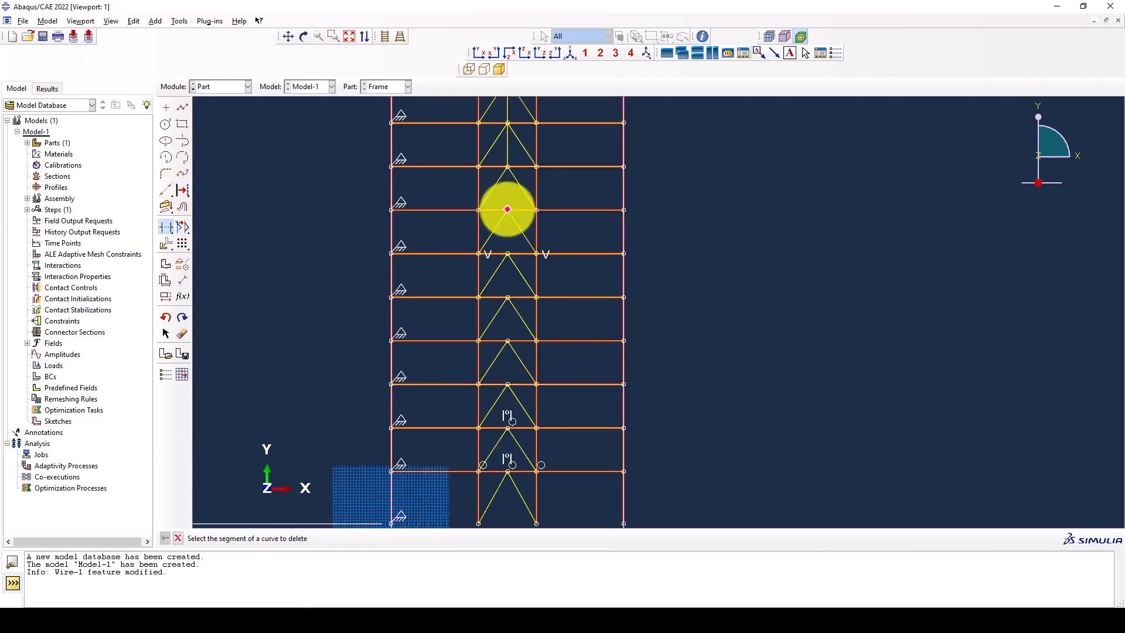
scroll(519, 336, "down", 2)
scroll(512, 170, "up", 2)
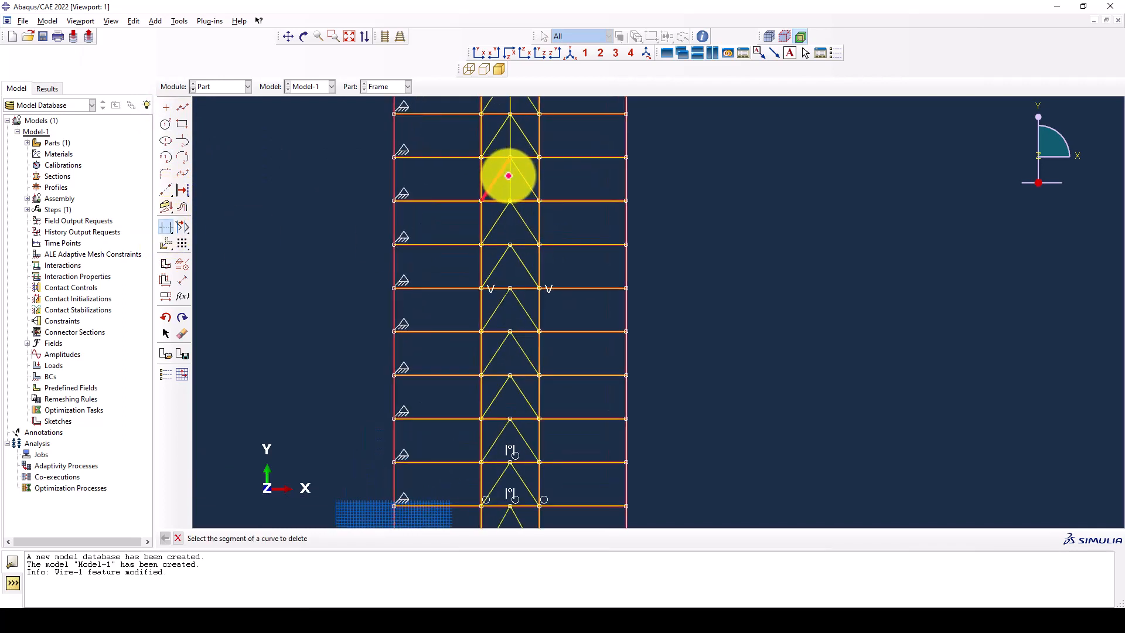
scroll(509, 175, "up", 2)
scroll(508, 182, "down", 3)
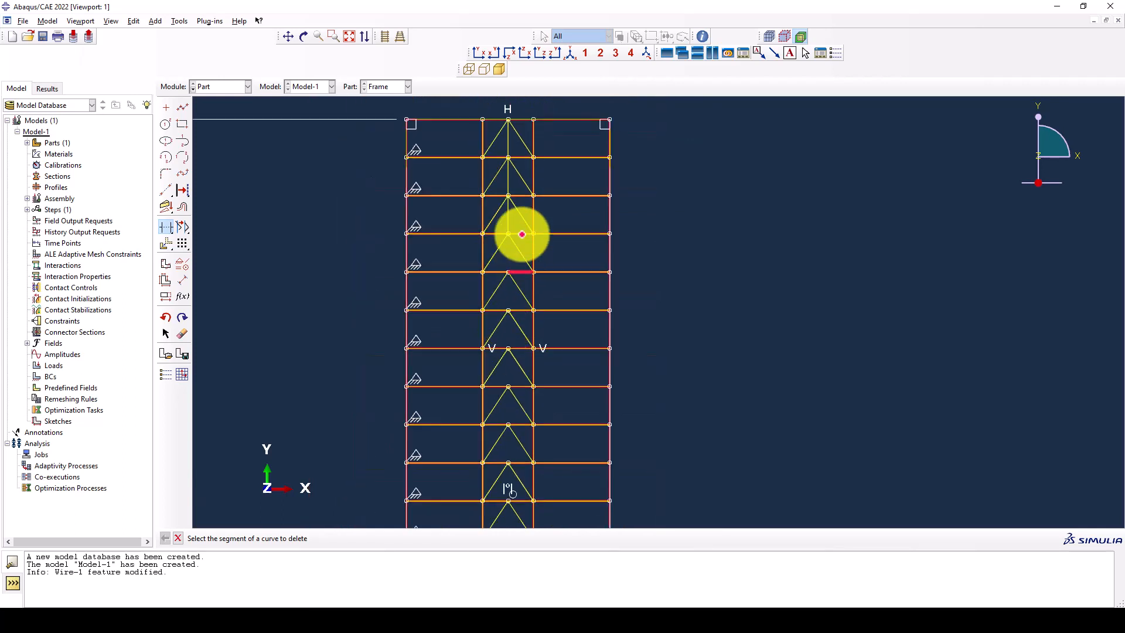
scroll(507, 177, "up", 1)
left_click(505, 176)
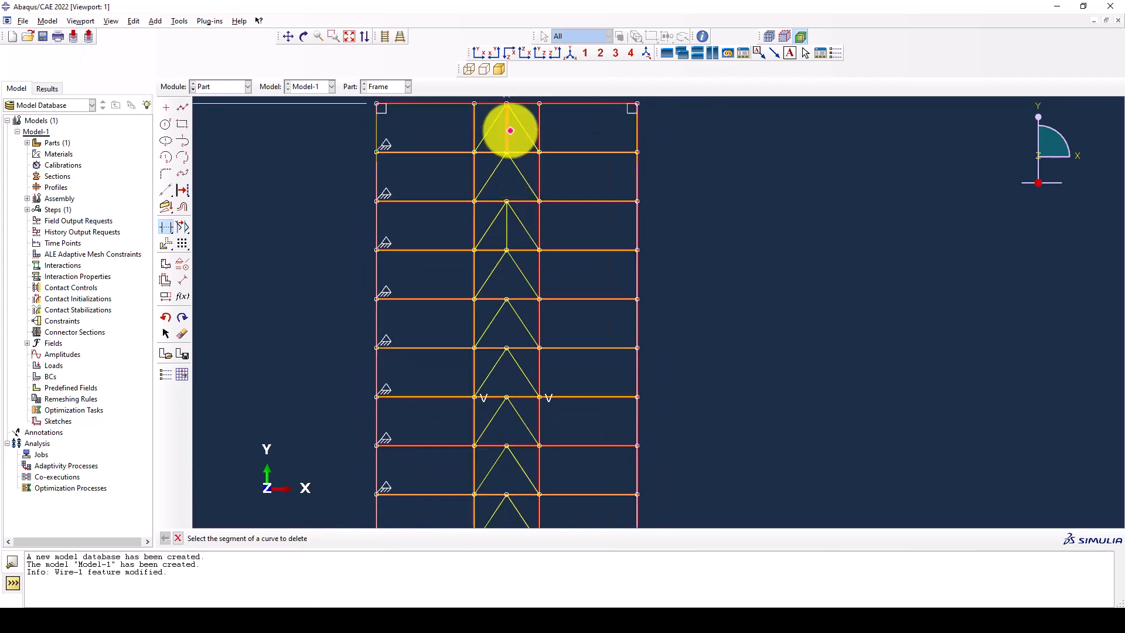
left_click(508, 129)
scroll(522, 223, "down", 2)
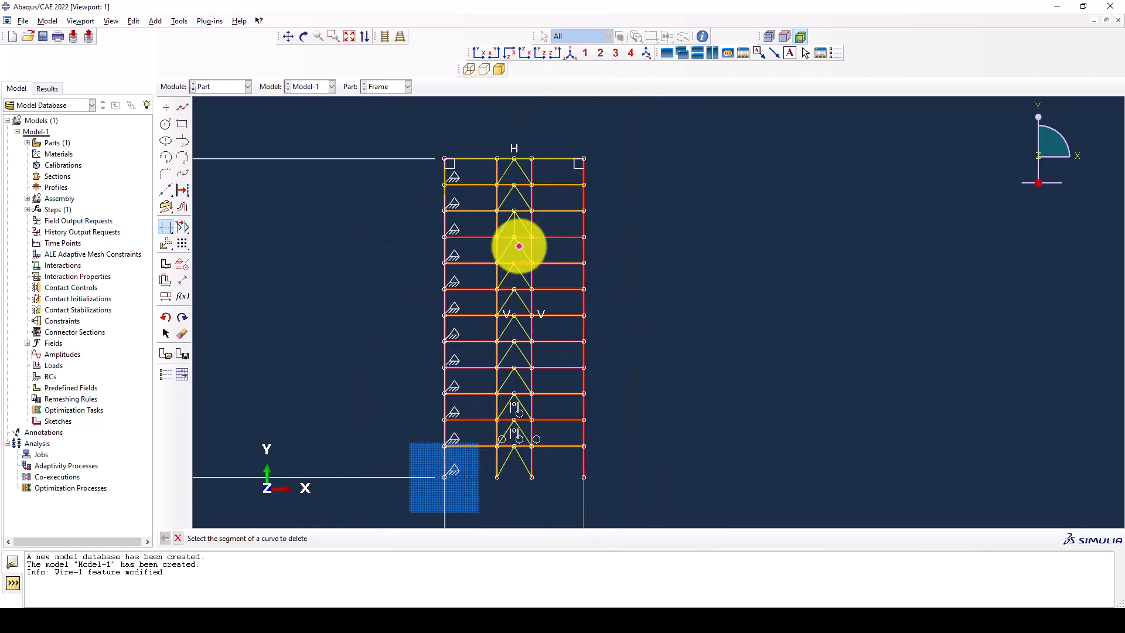
scroll(514, 221, "up", 2)
left_click(513, 227)
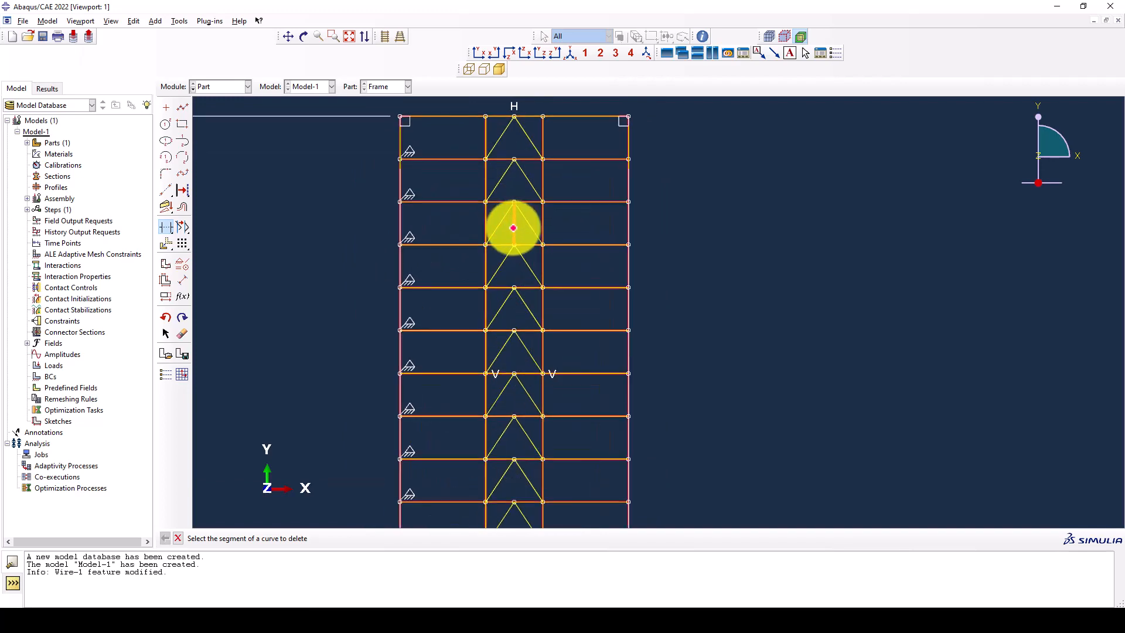
Step: Check the braced middle bay for leftover centre line segments and finish the section sketch
scroll(609, 135, "down", 1)
scroll(533, 137, "down", 1)
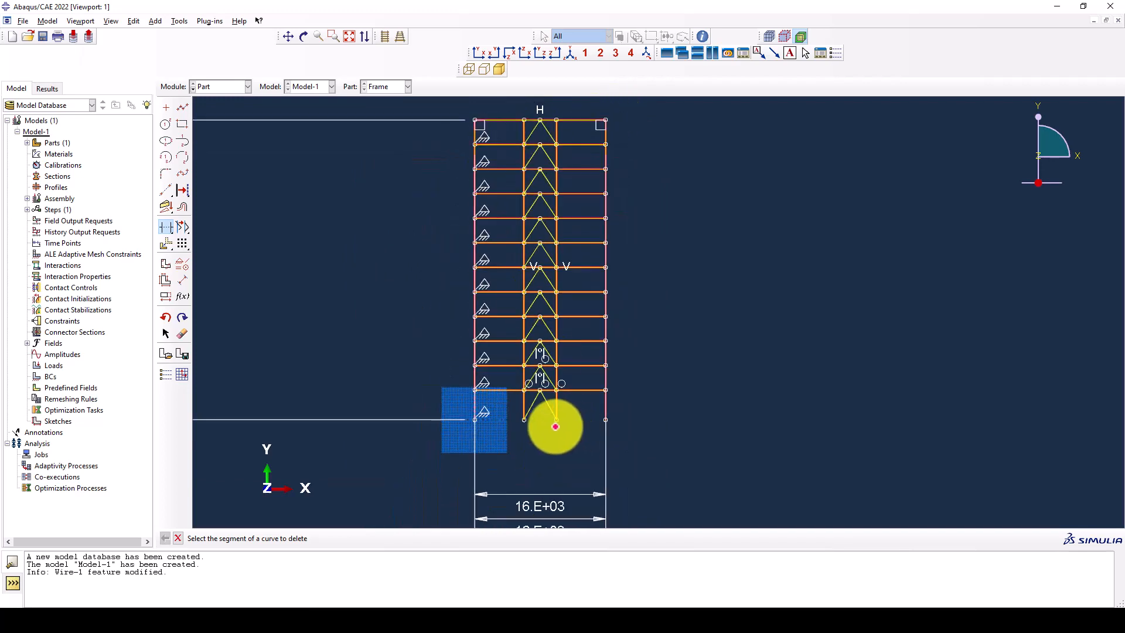
scroll(533, 421, "up", 2)
scroll(503, 432, "down", 1)
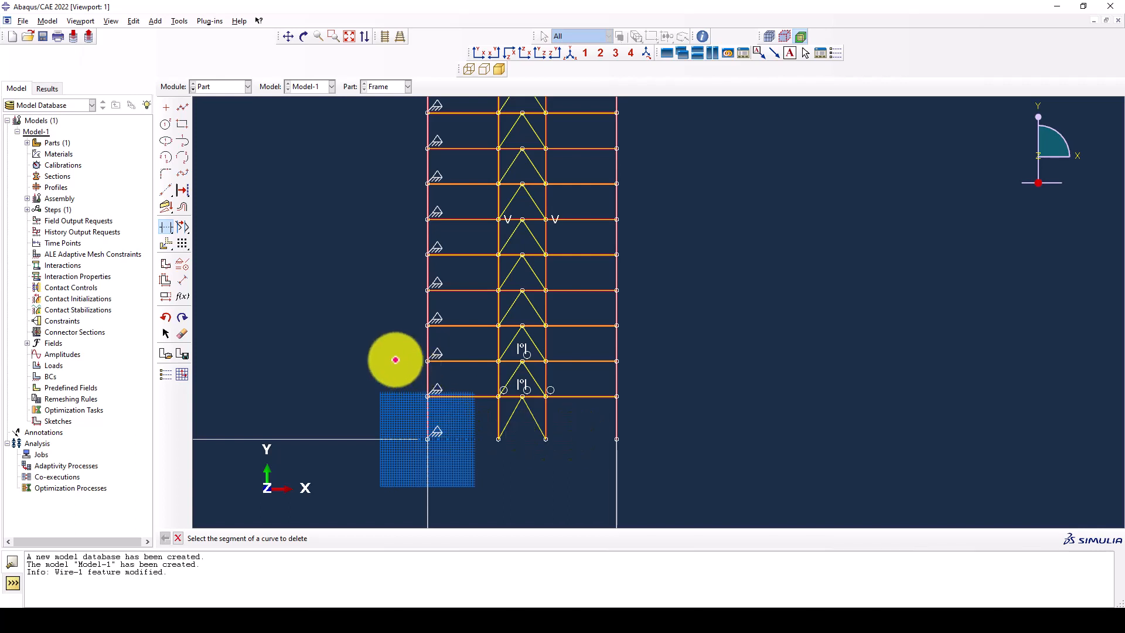
key("Escape")
middle_click(380, 347)
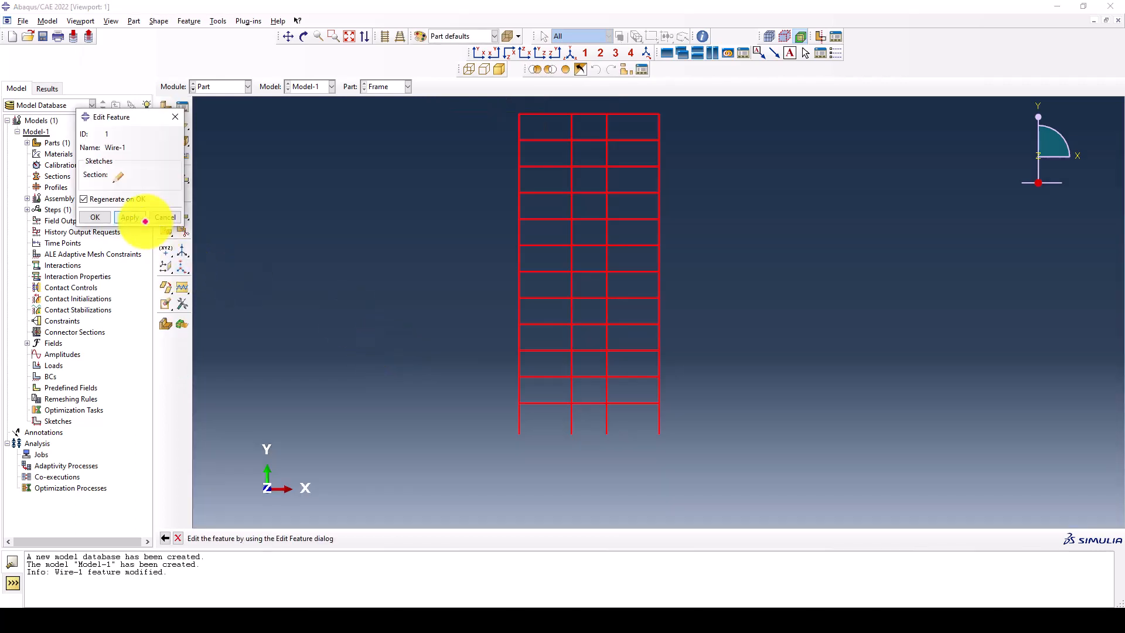
Step: Confirm the wire feature edit so the frame part regenerates with the new braces
left_click(88, 215)
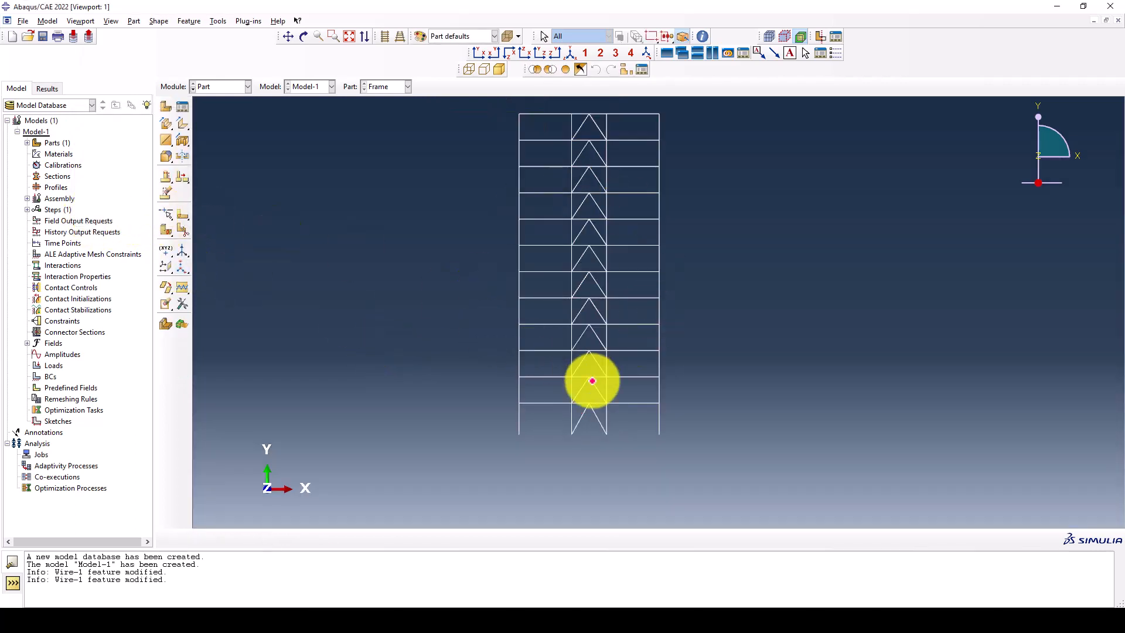
scroll(576, 440, "down", 1)
scroll(576, 440, "down", 1)
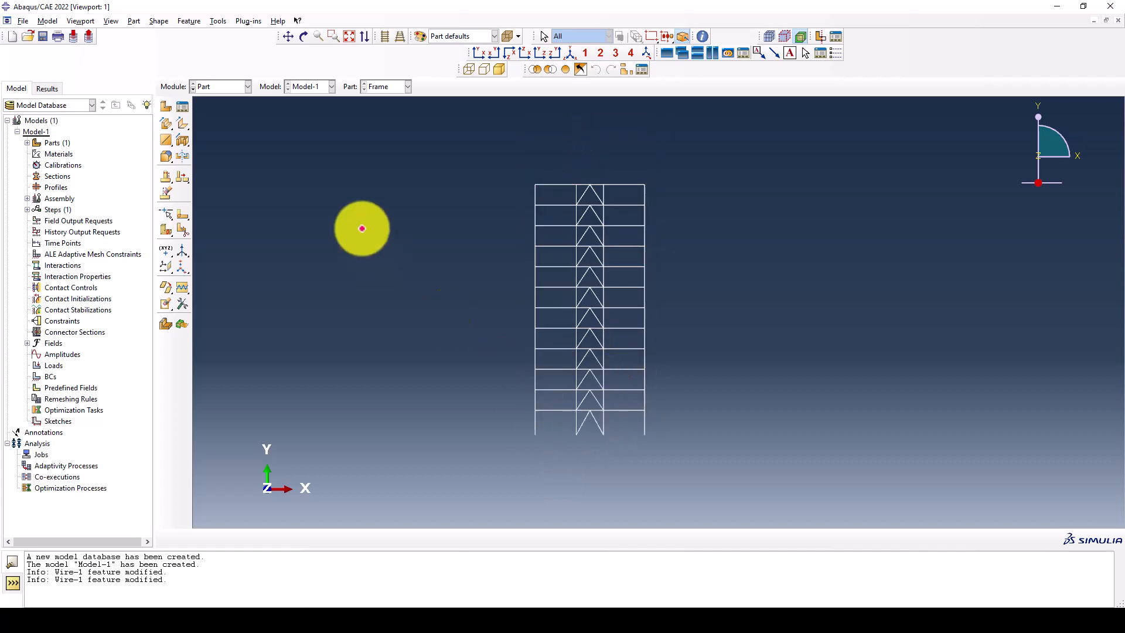
Step: Switch to the Property module and start a new material named Steel-Fy460
left_click(221, 87)
left_click(233, 108)
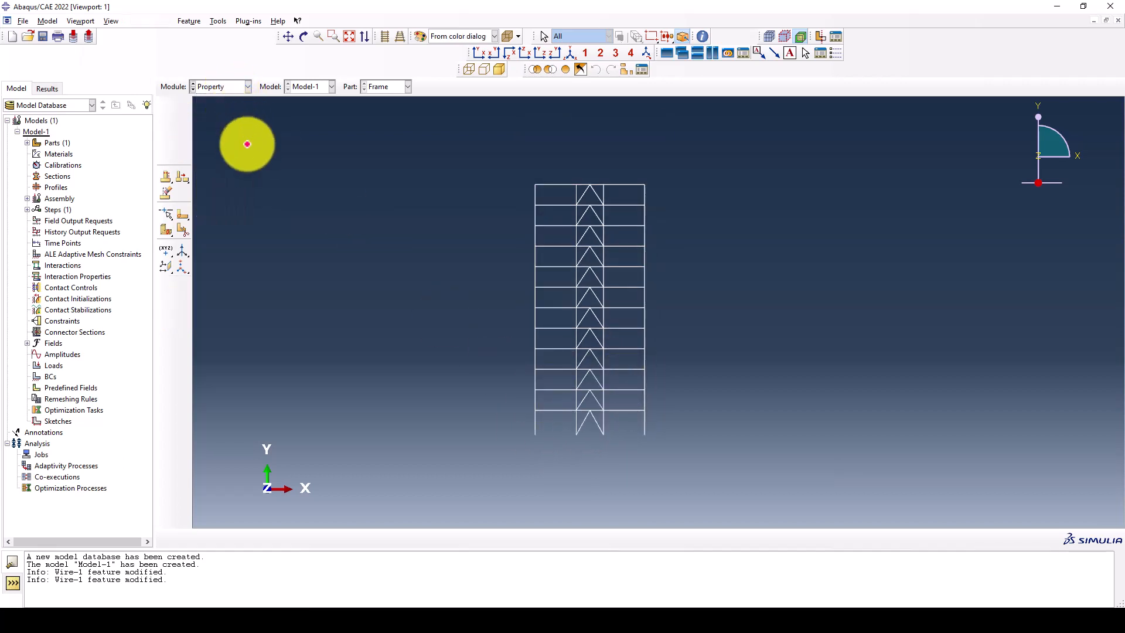
left_click(166, 106)
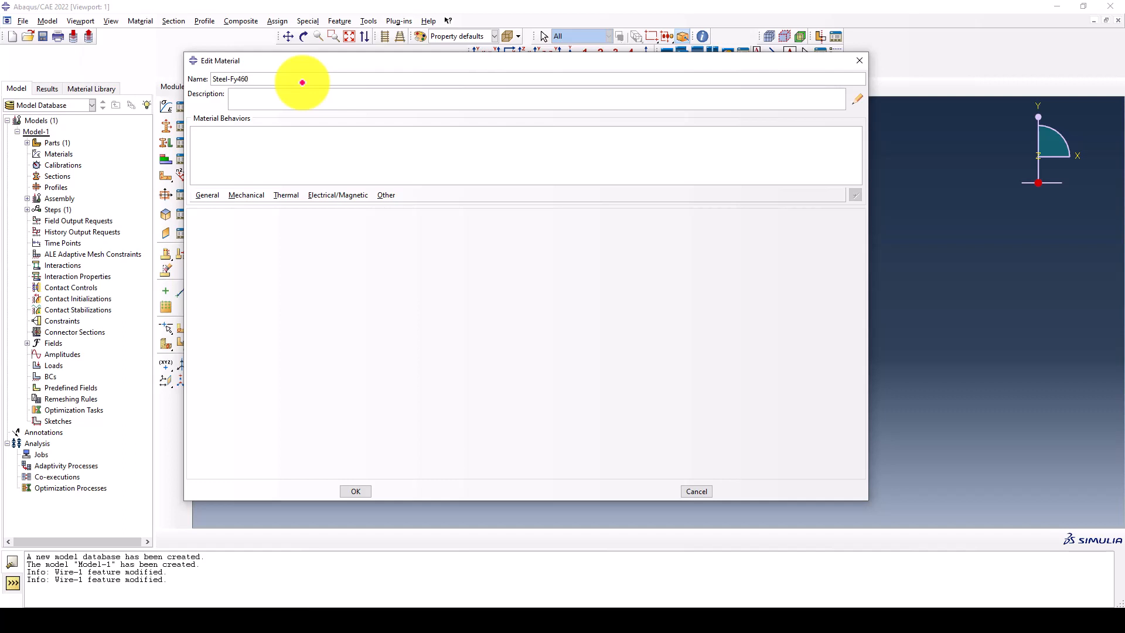
Step: Add a uniform mass density of 7.85e-9 to the Steel-Fy460 material, consulting the steel data in the Word document
left_click(204, 194)
left_click(216, 217)
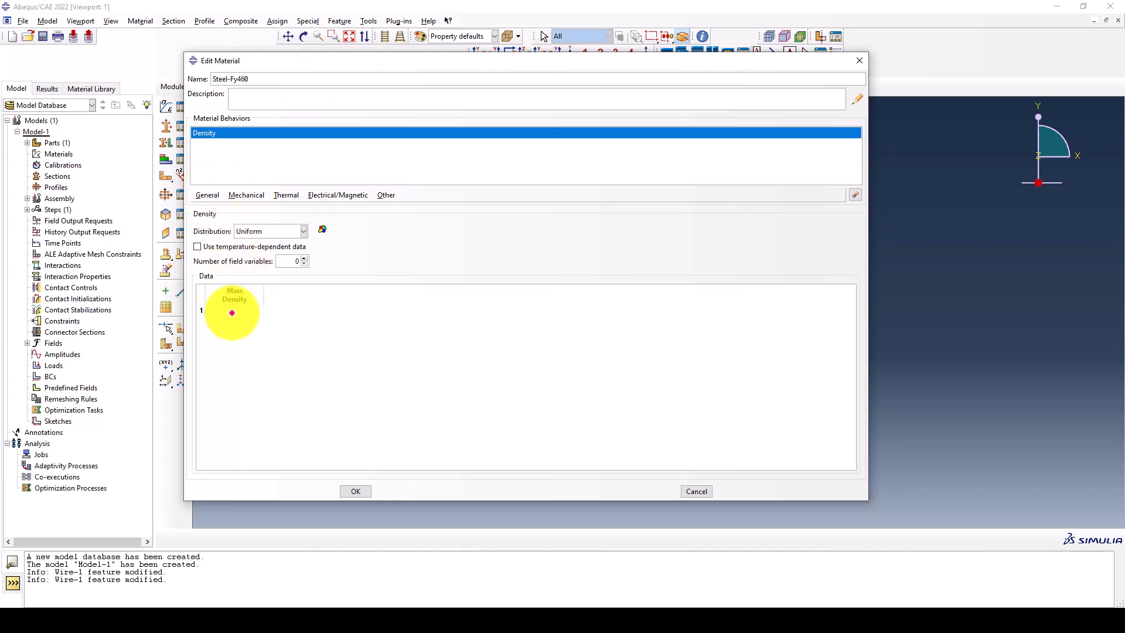
left_click(232, 312)
left_click_drag(494, 60, 447, 284)
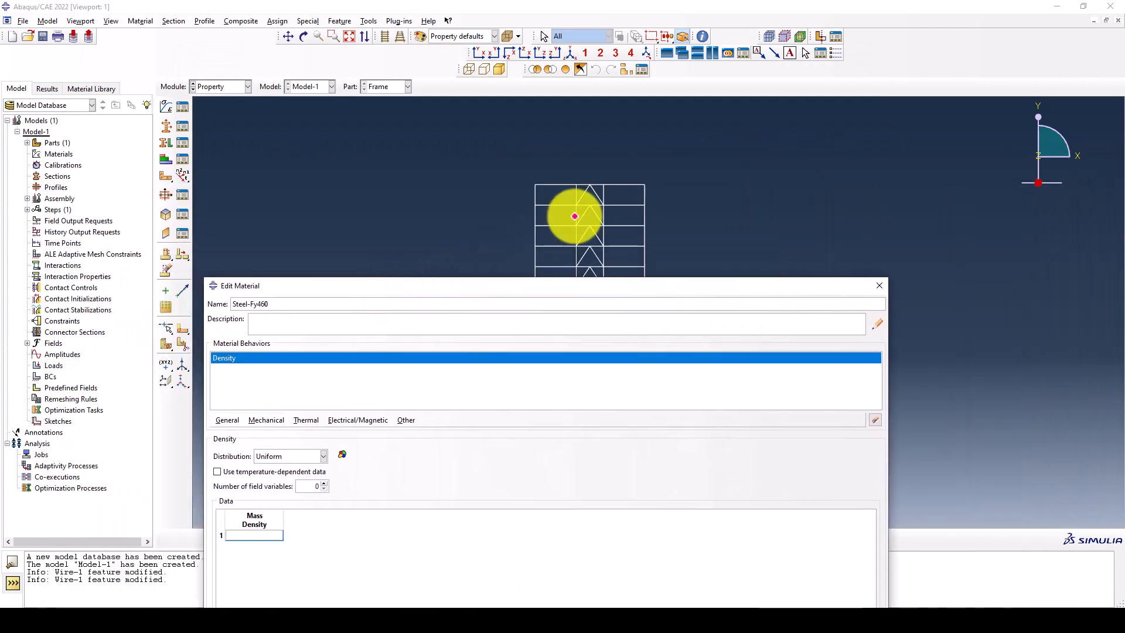
scroll(564, 178, "up", 5)
scroll(585, 219, "down", 5)
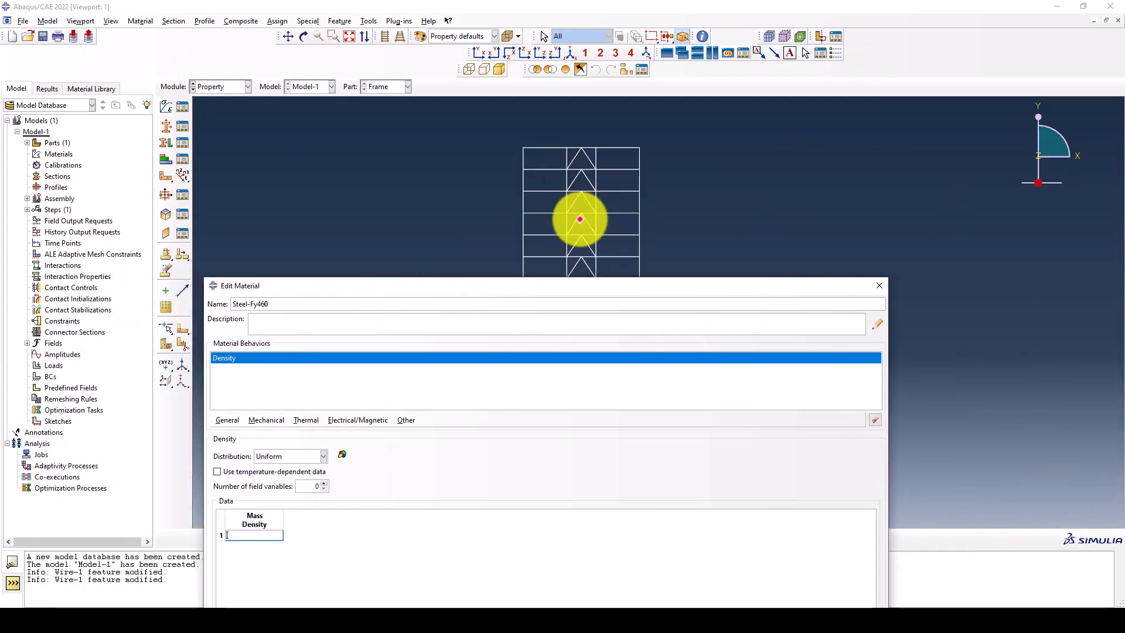
scroll(580, 219, "down", 4)
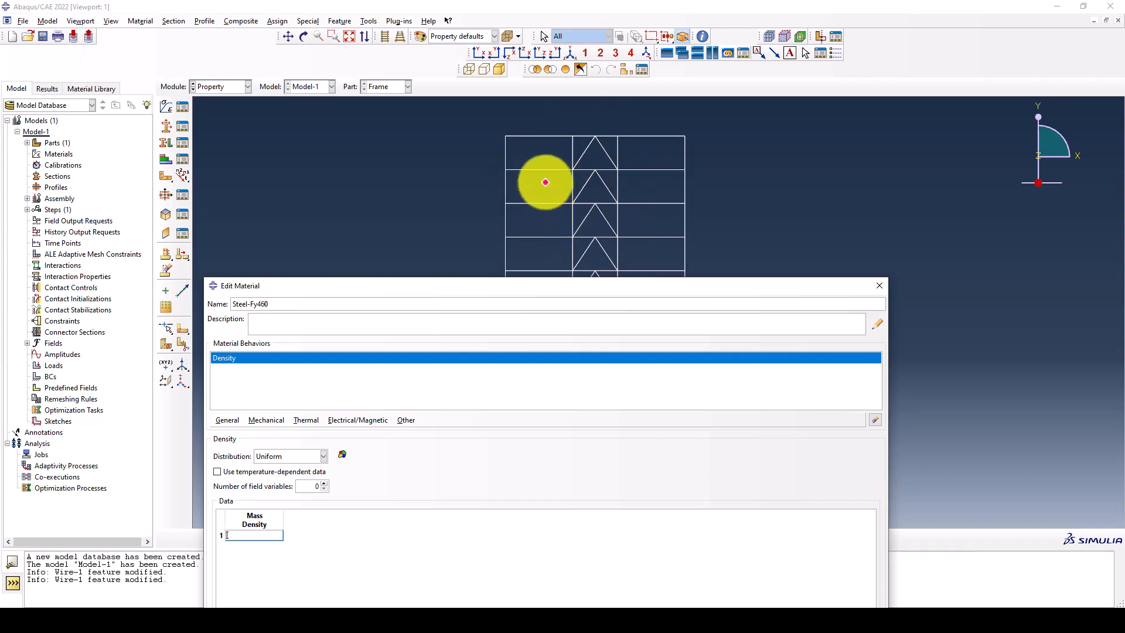
left_click_drag(467, 284, 483, 179)
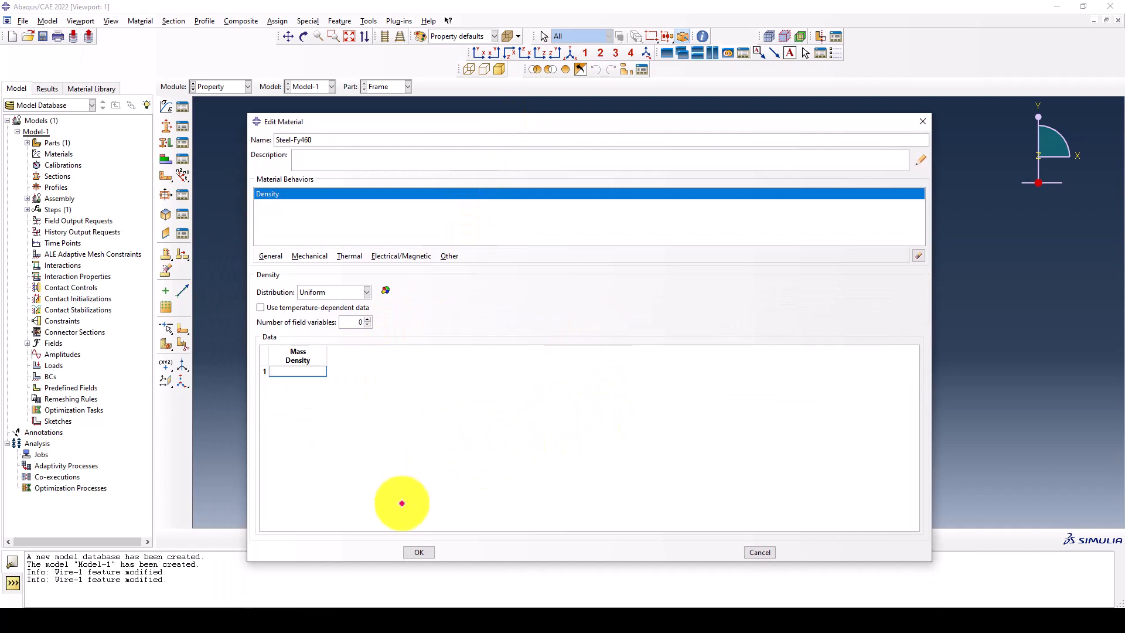
left_click(585, 619)
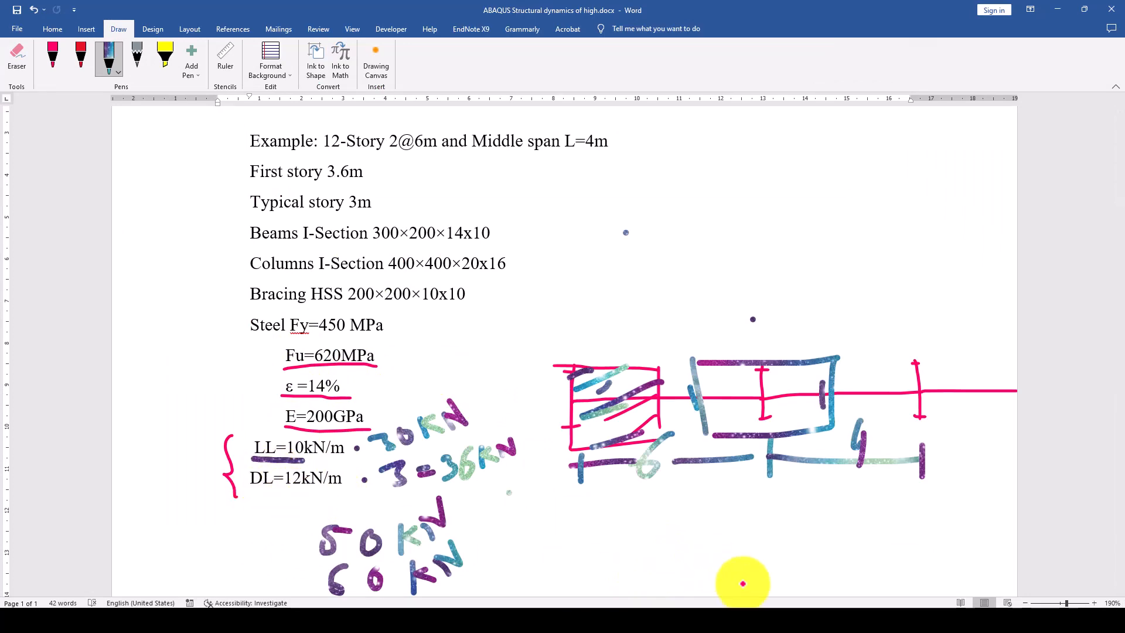
left_click(769, 622)
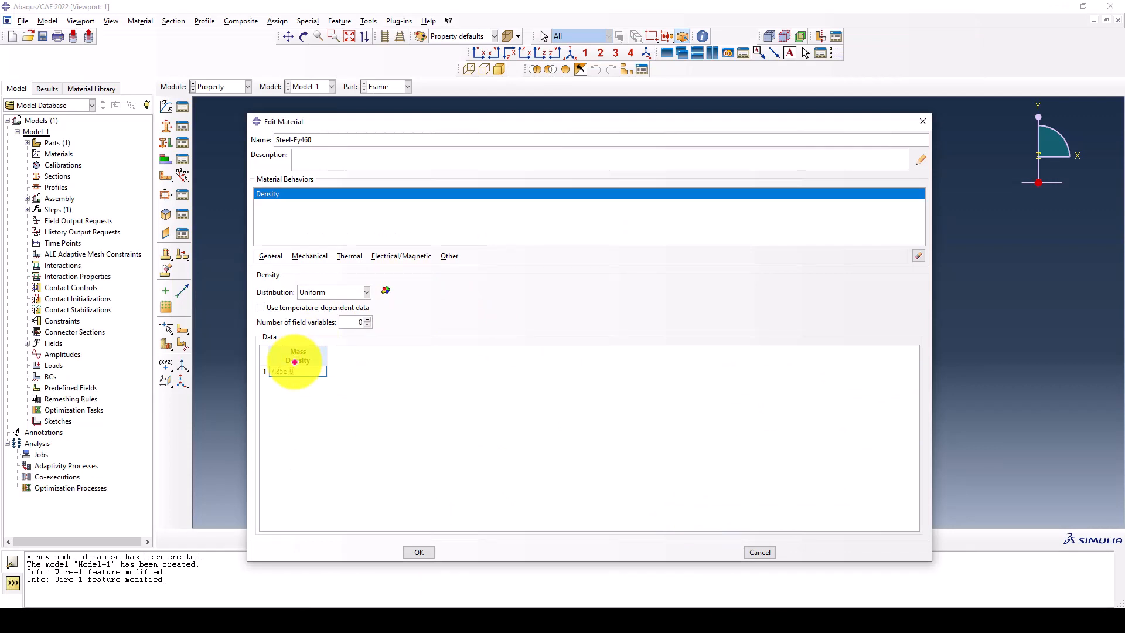
Step: Add isotropic elasticity to the material with Young's modulus 200000 and Poisson's ratio 0.3
left_click(295, 256)
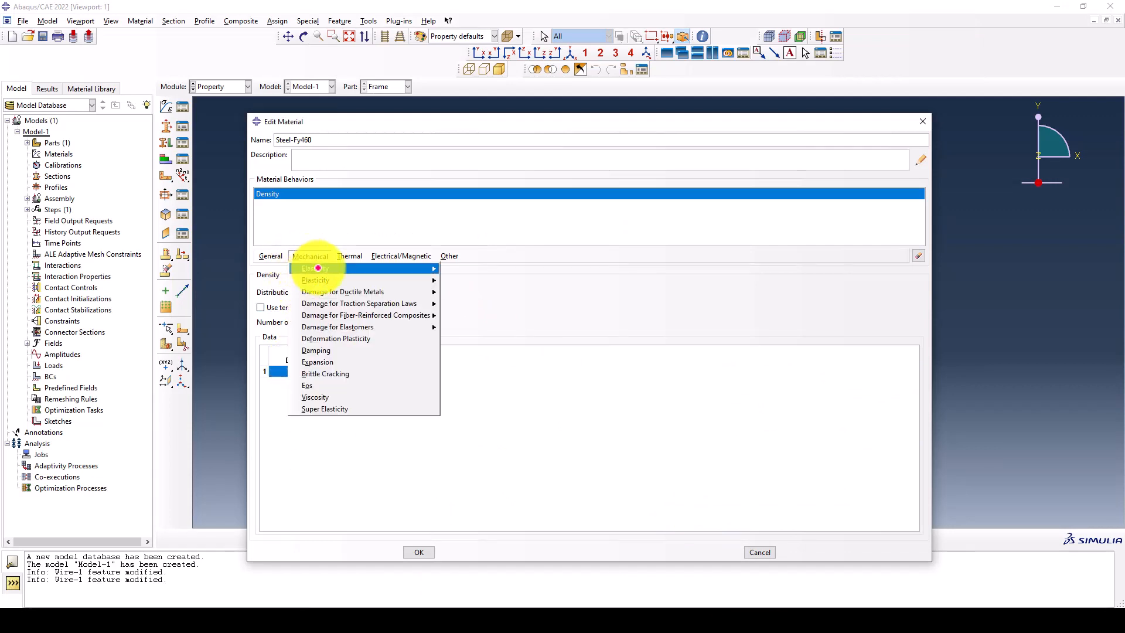
left_click(456, 269)
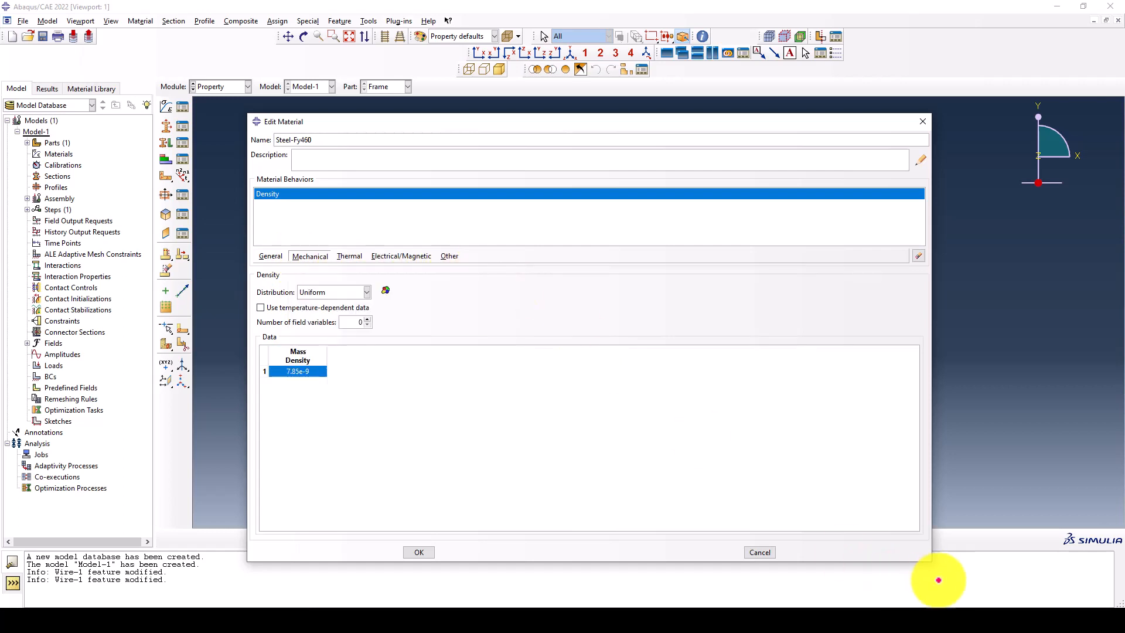
left_click(287, 415)
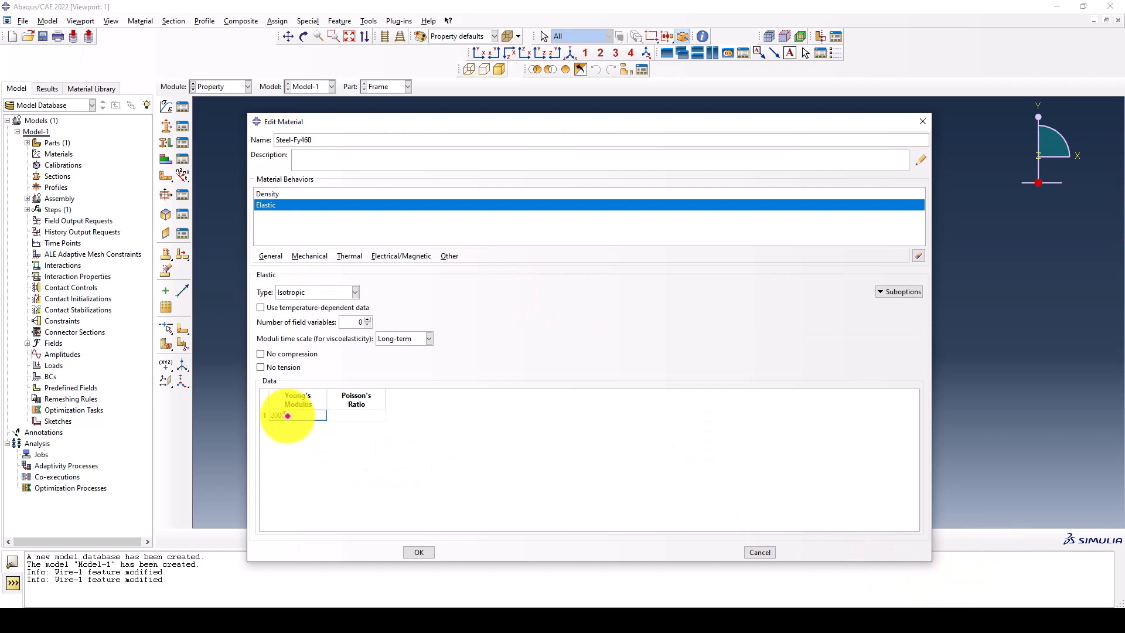
type("200000")
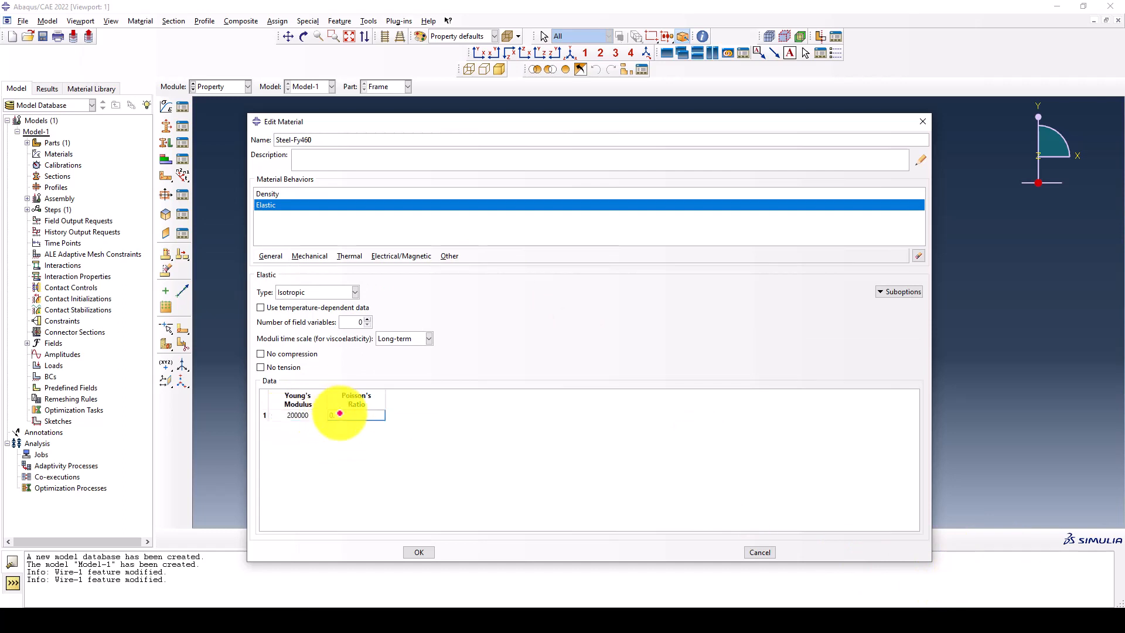
Step: Add isotropic plasticity with yield stress 460 at plastic strain 0 and 620 at 0.14, and save the material
left_click(308, 256)
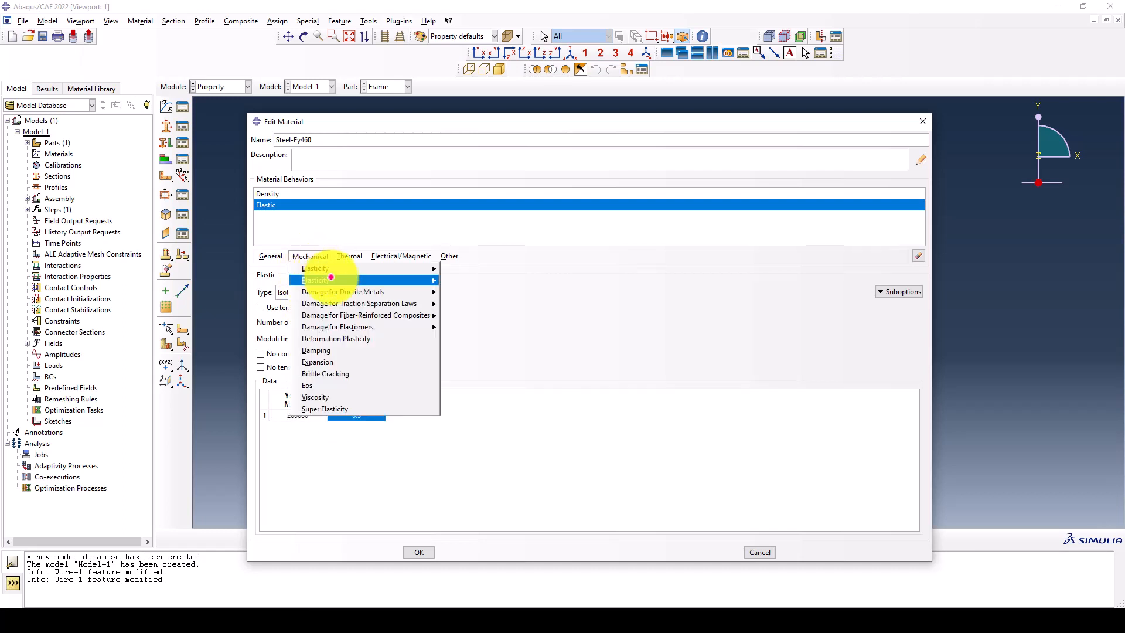
mouse_move(331, 277)
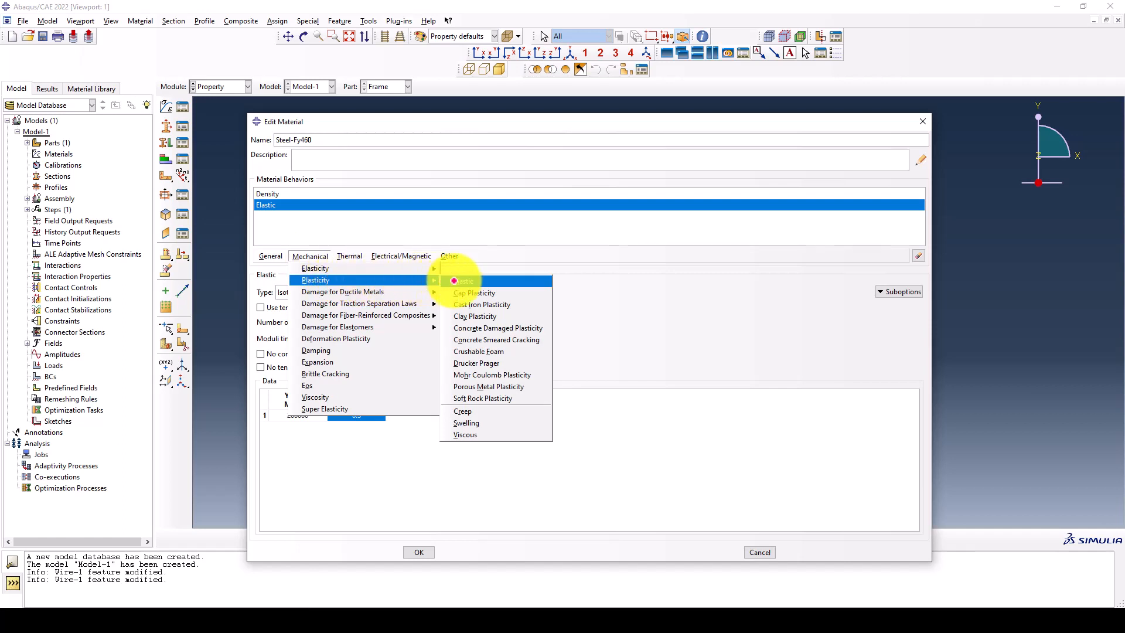
left_click(459, 281)
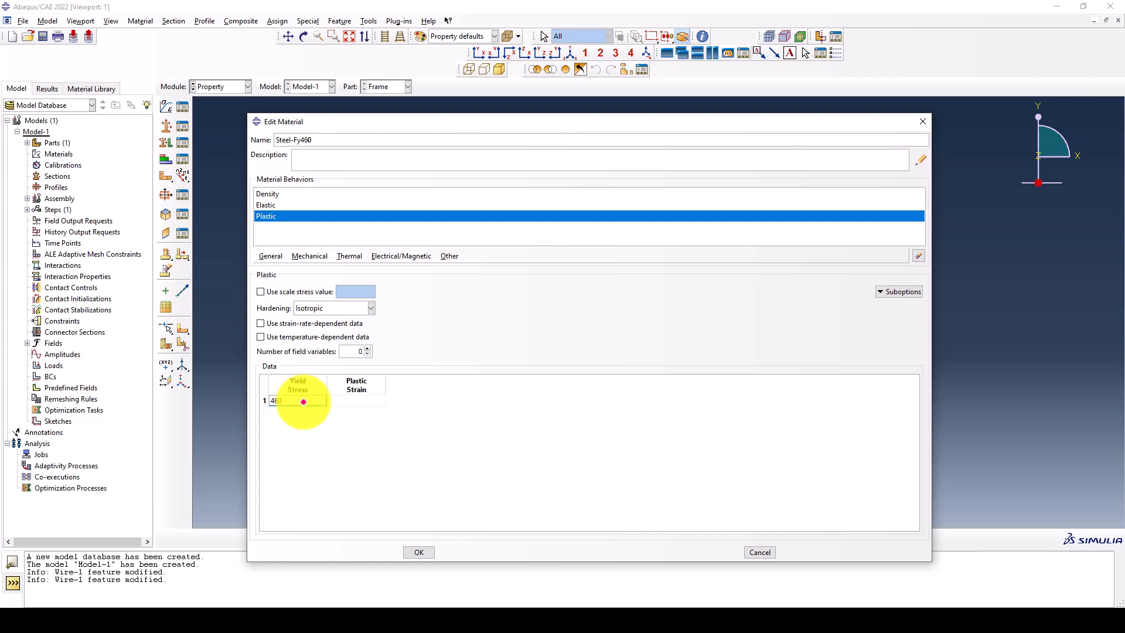
right_click(304, 400)
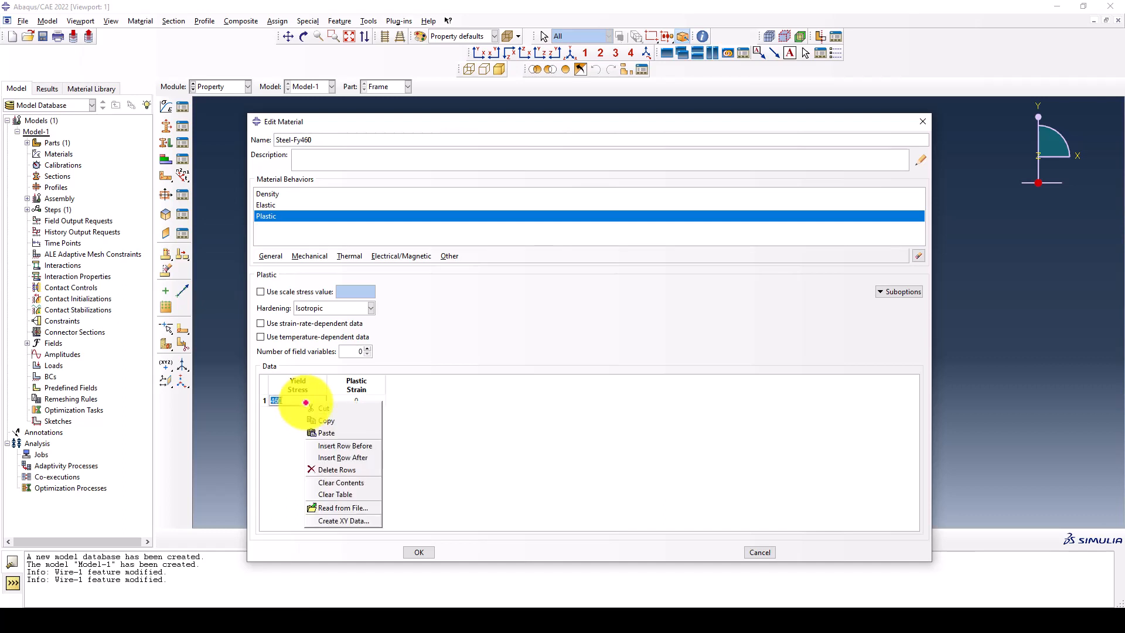
left_click(322, 454)
left_click(290, 409)
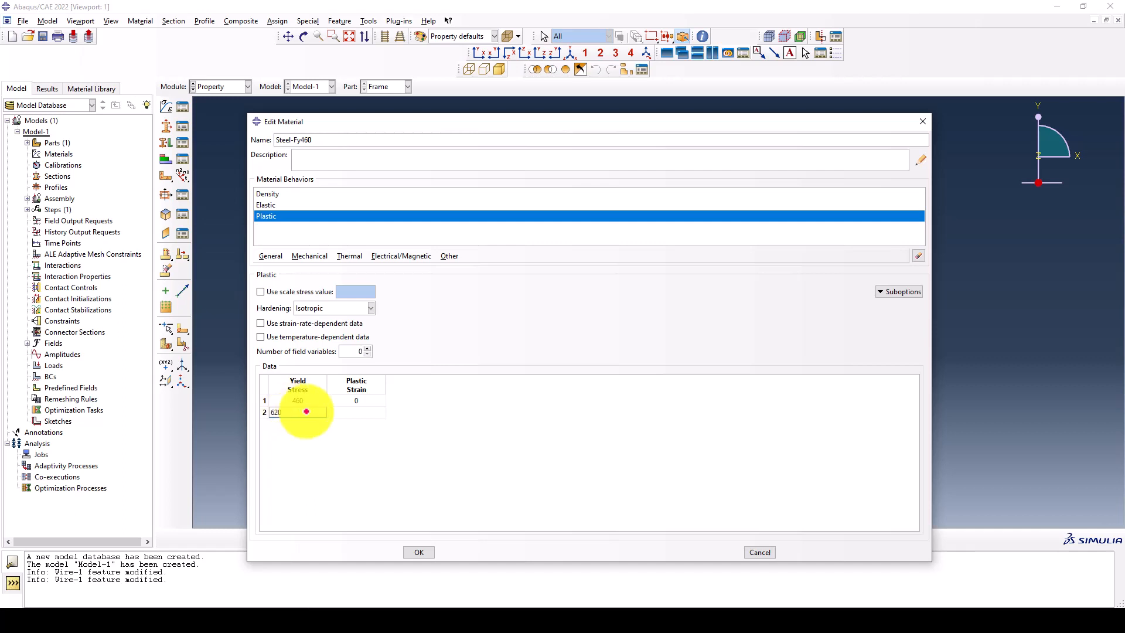
left_click(337, 410)
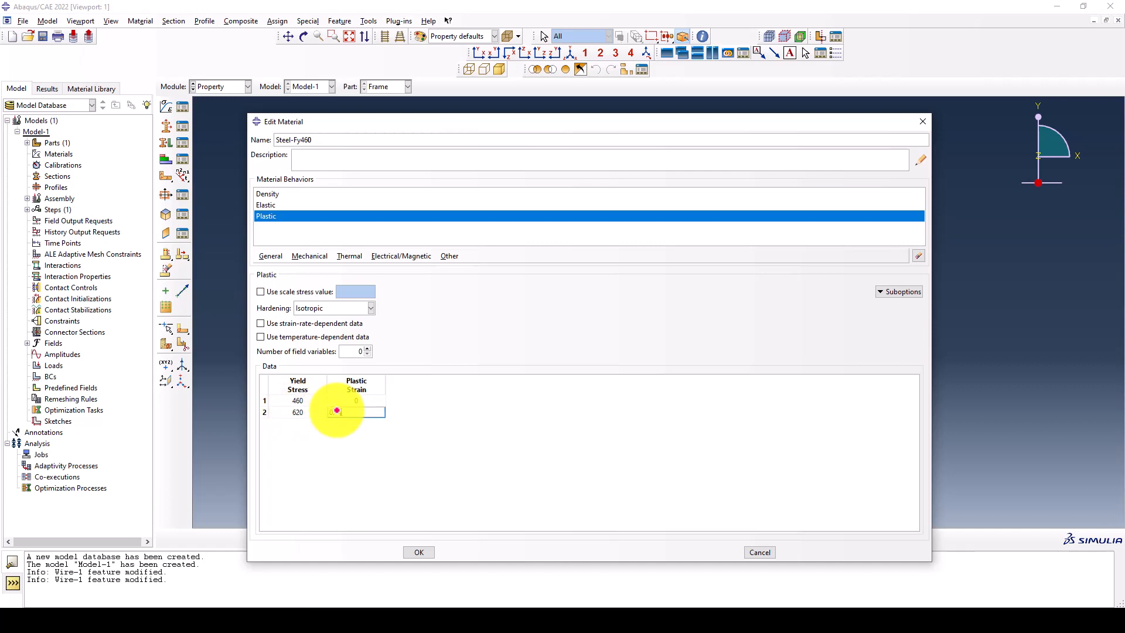
type("0.14")
key("Return")
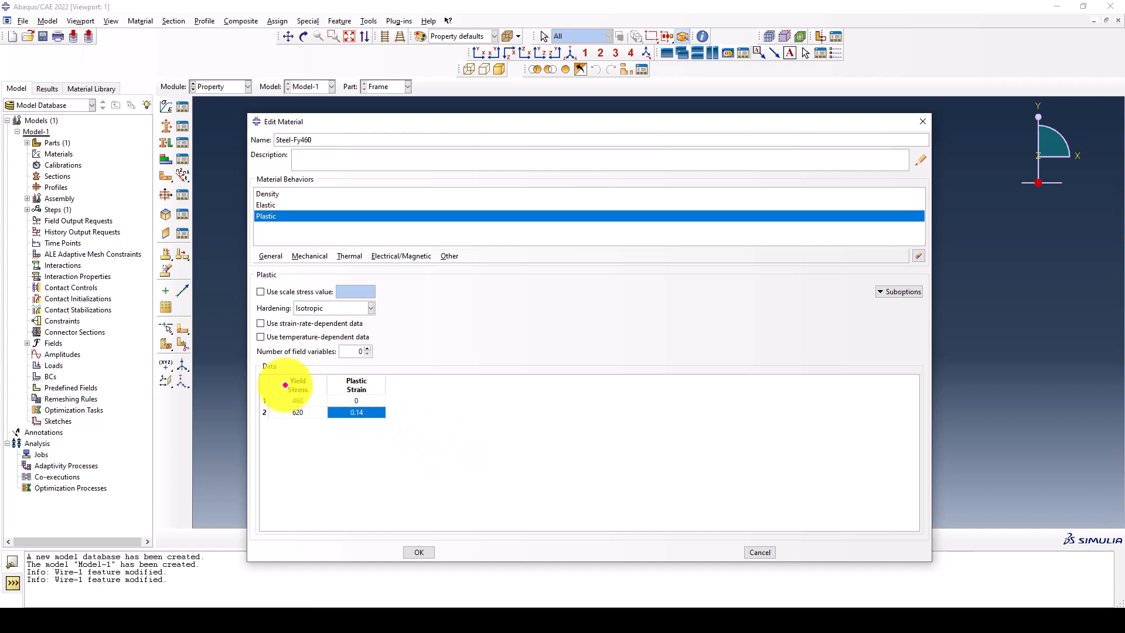
left_click(413, 552)
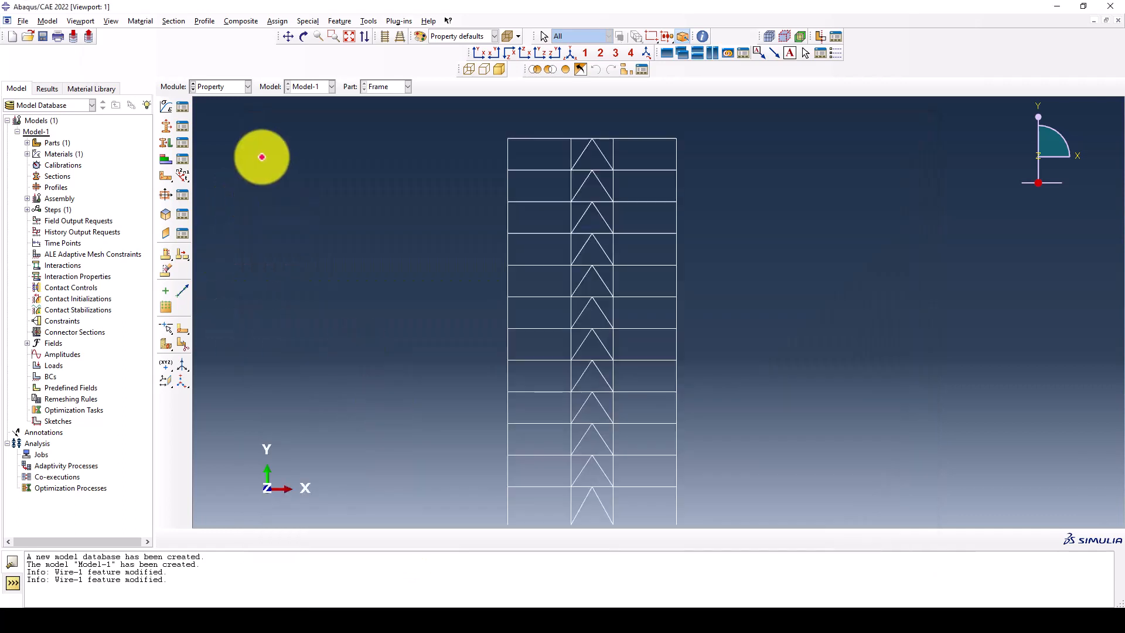
Step: Create an I-shaped profile named Beams and set l to 150, h to 300 and b1 to 200
scroll(323, 183, "down", 2)
scroll(493, 360, "up", 2)
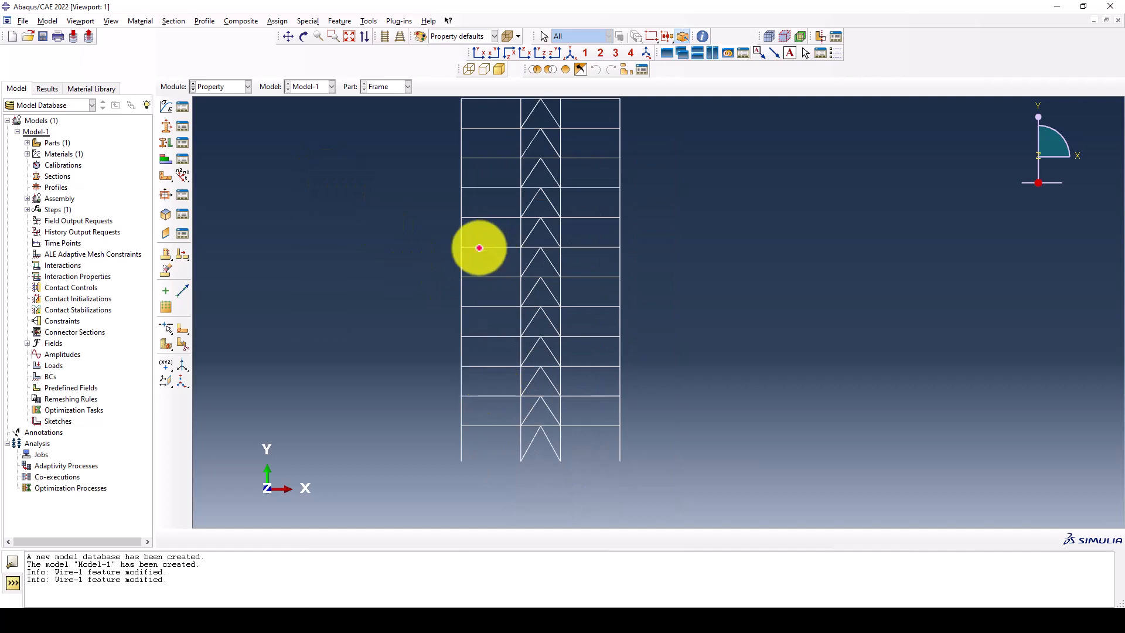
scroll(503, 363, "down", 1)
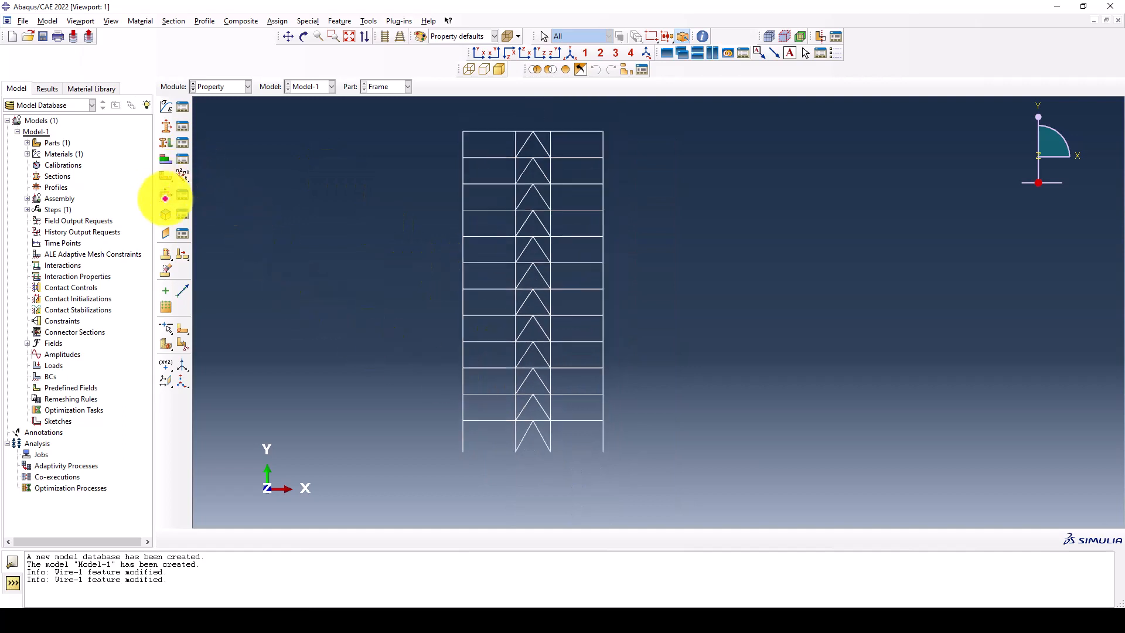
left_click(162, 194)
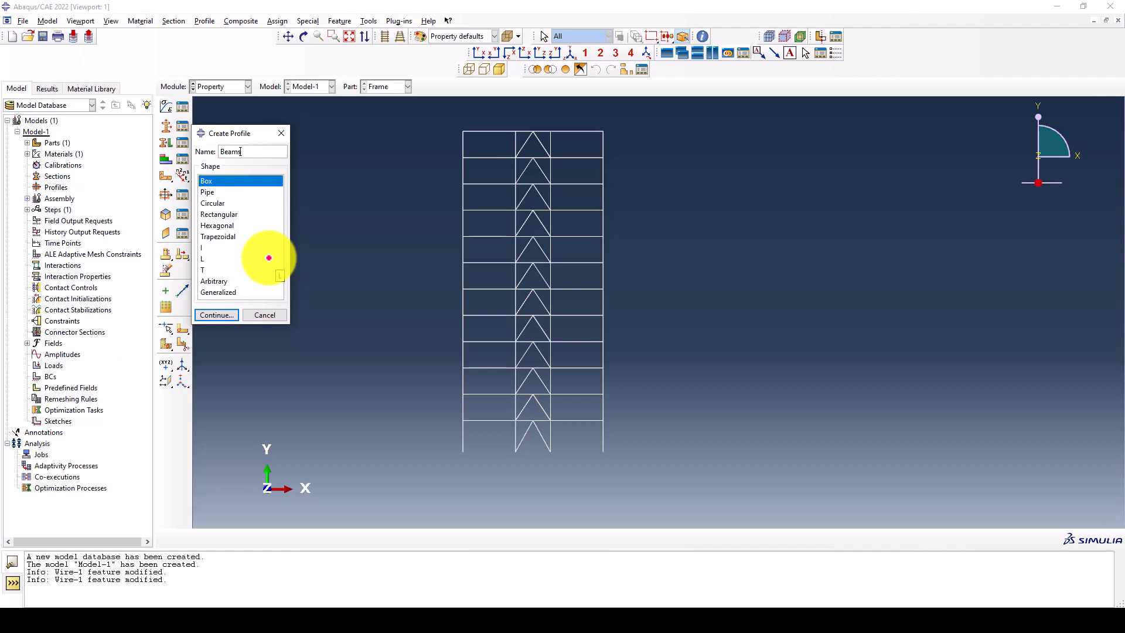
left_click(225, 247)
left_click(215, 315)
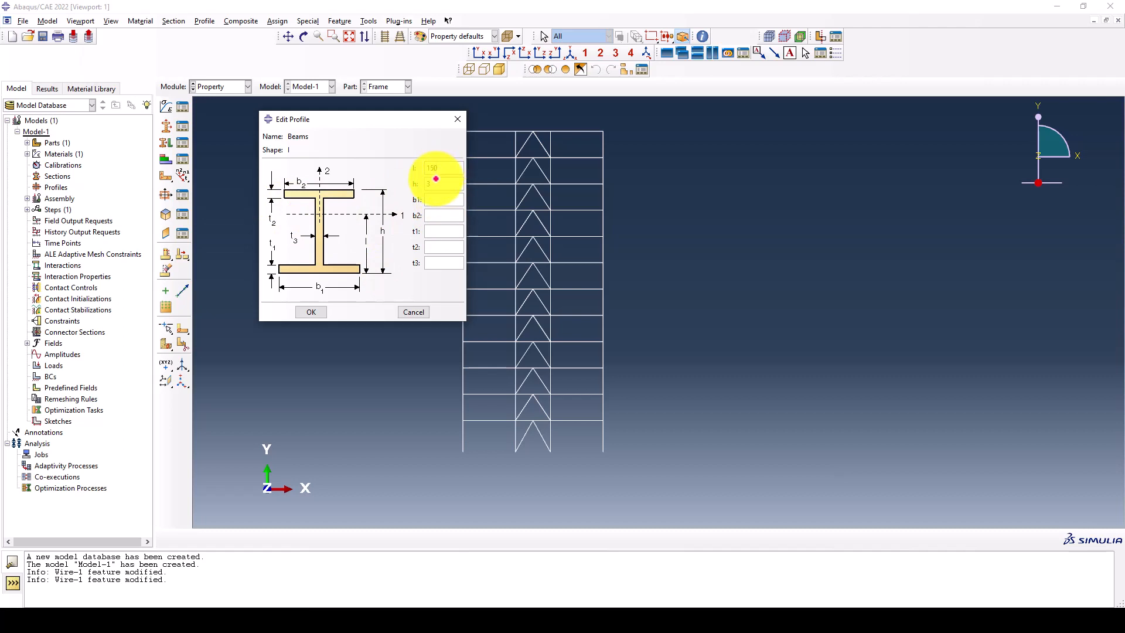
left_click(434, 200)
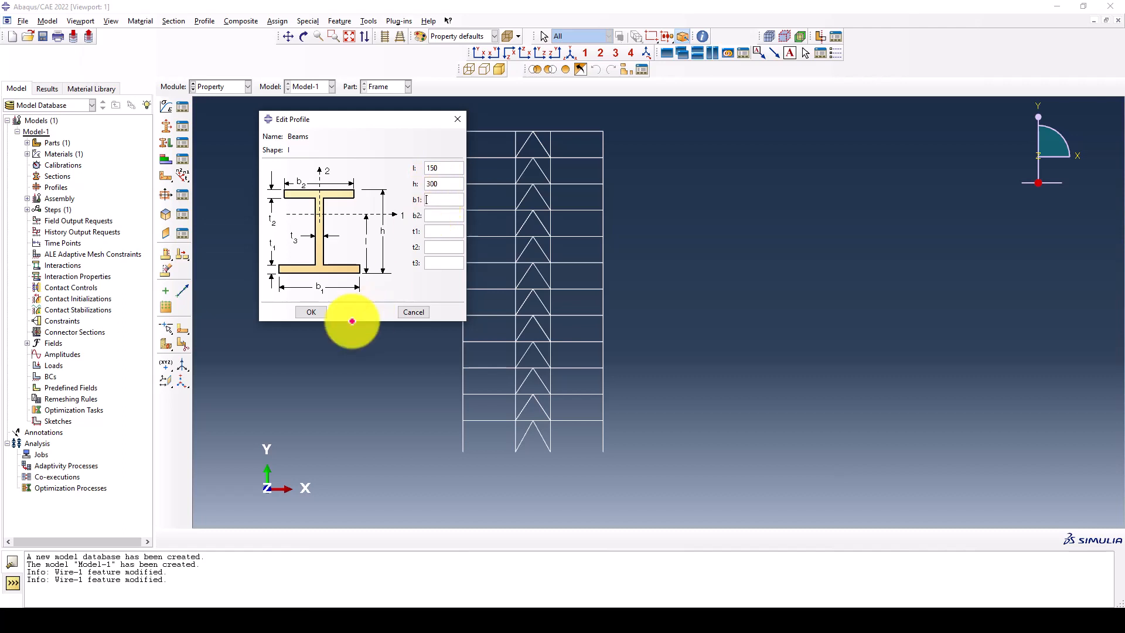
type("2")
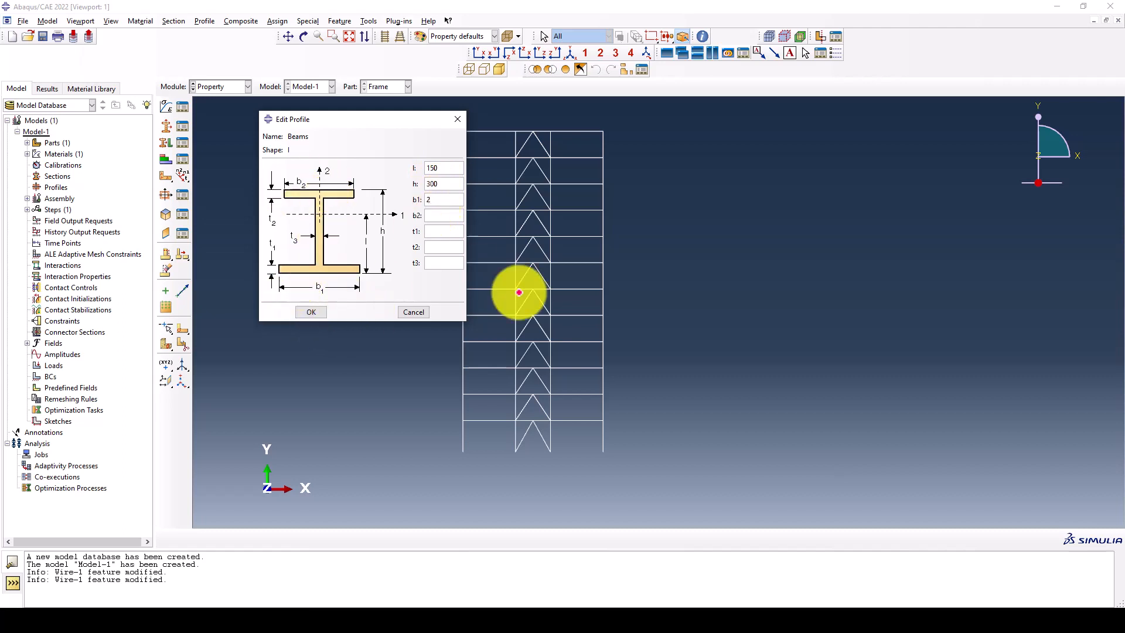
type("00")
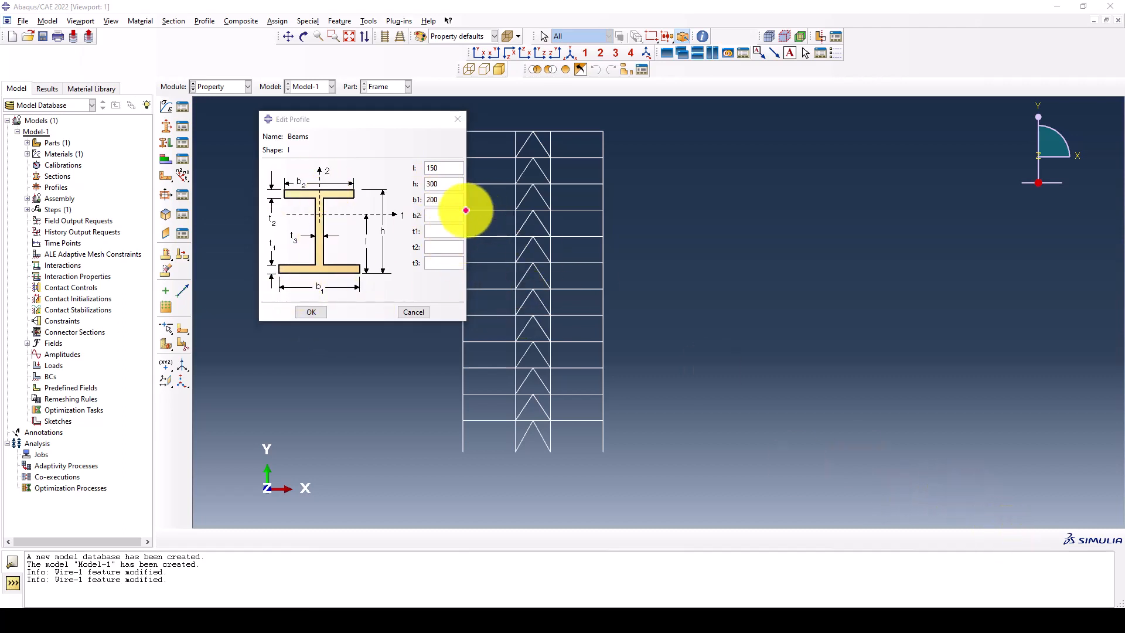
Step: Switch to the Word document, underline the beam section's 14x10 thicknesses in ink, and return to Abaqus
left_click(581, 621)
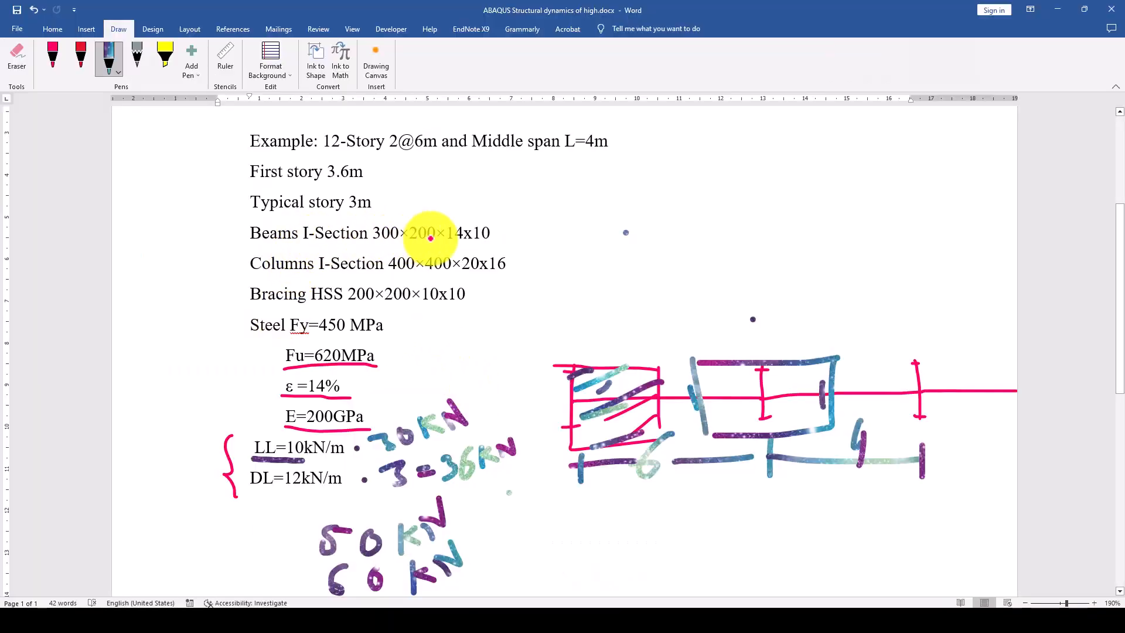
left_click_drag(444, 244, 478, 245)
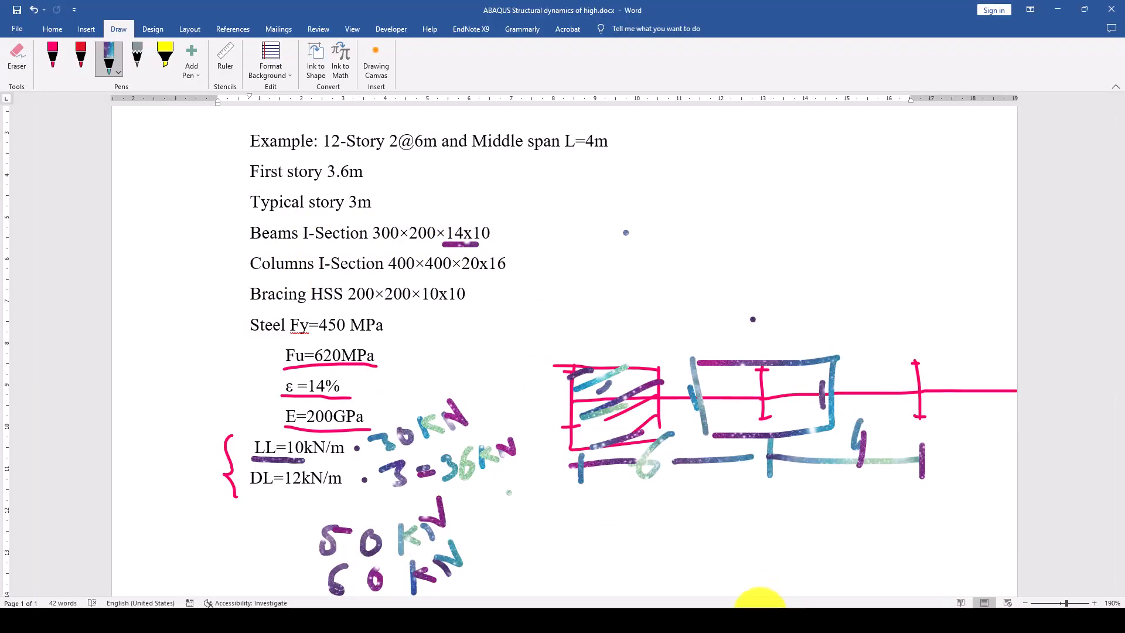
left_click(760, 613)
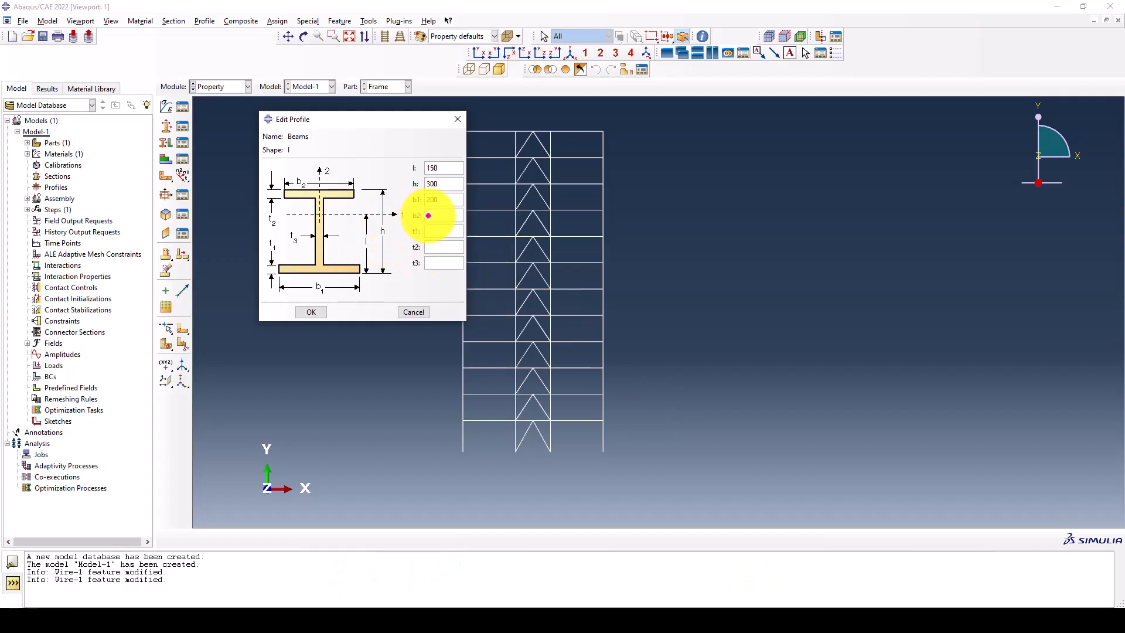
Step: Set the Beams profile's b2 to 200 and t1 and t2 to 14, fill in the web thickness t3, and save it
type("200")
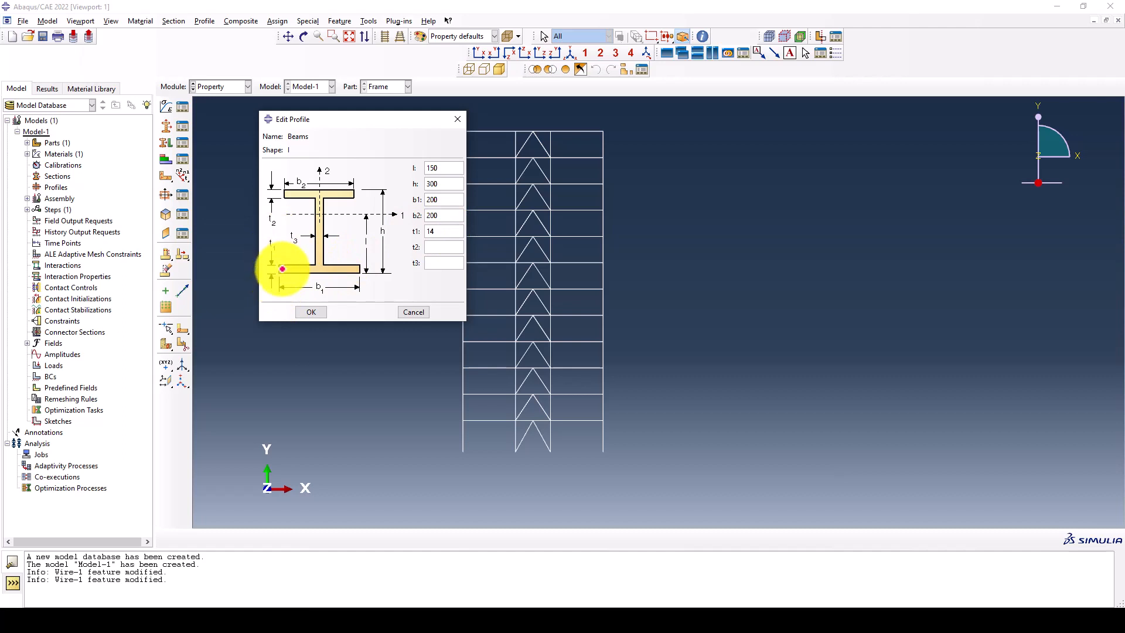
left_click(434, 246)
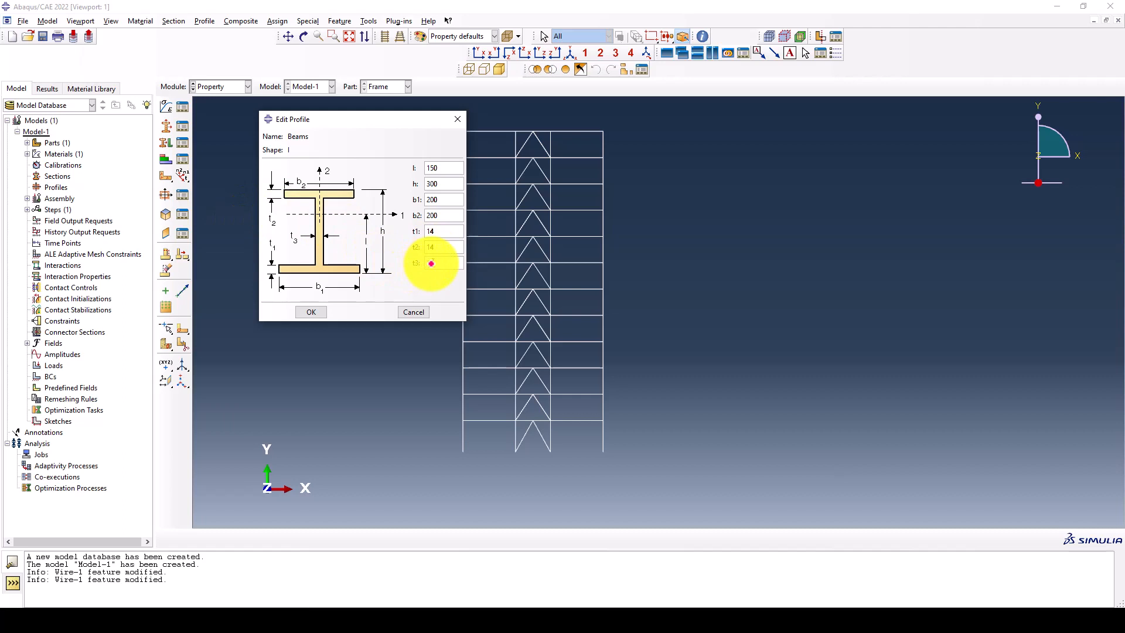
left_click(313, 310)
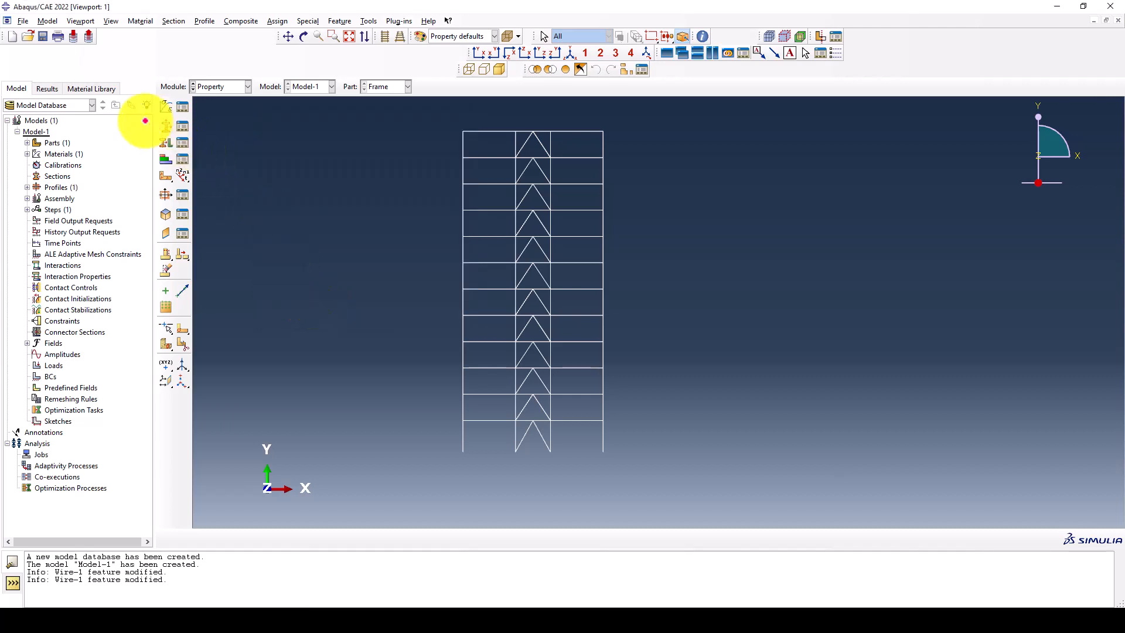
Step: Create an I-shaped profile named Columns and set l to 200 and h, b1 and b2 to 400
left_click(167, 195)
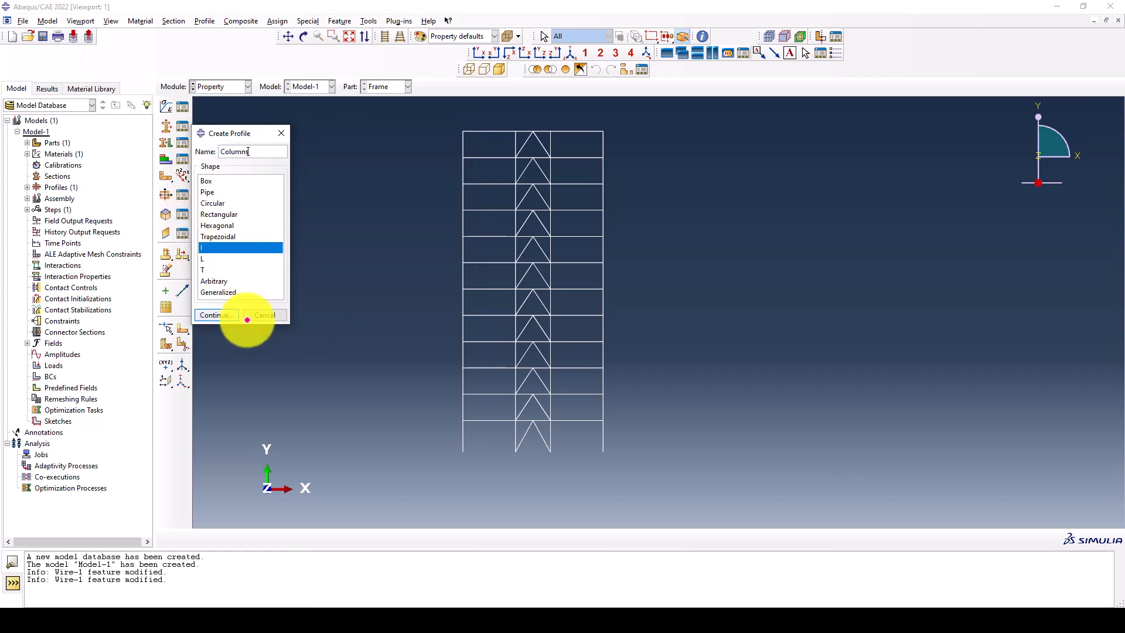
left_click(224, 314)
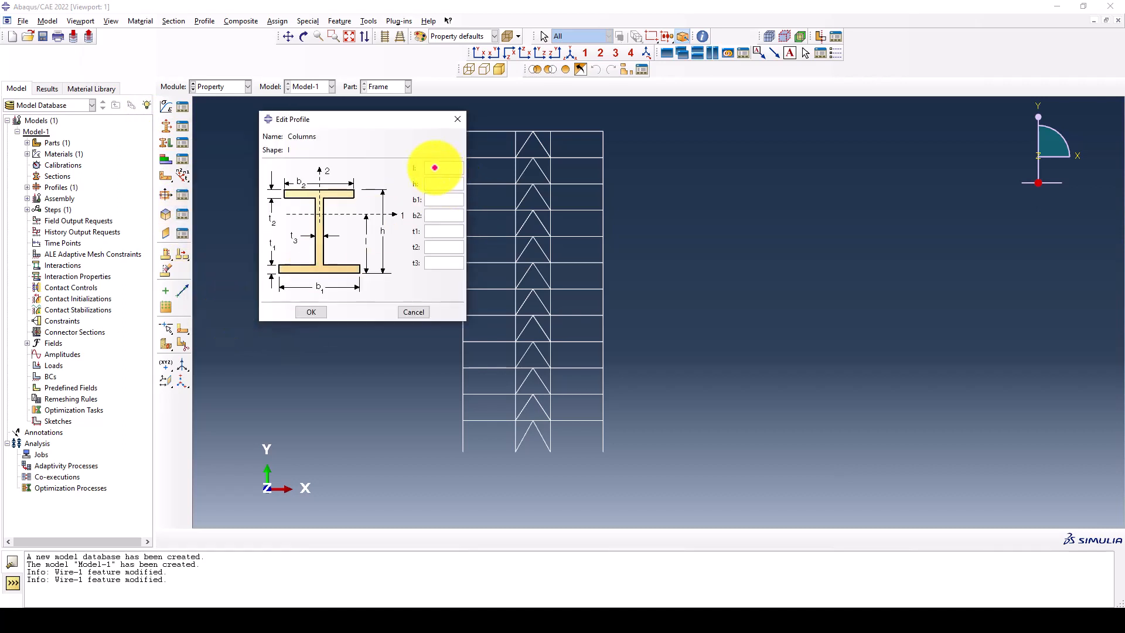
type("400")
left_click(433, 197)
type("400")
left_click(434, 215)
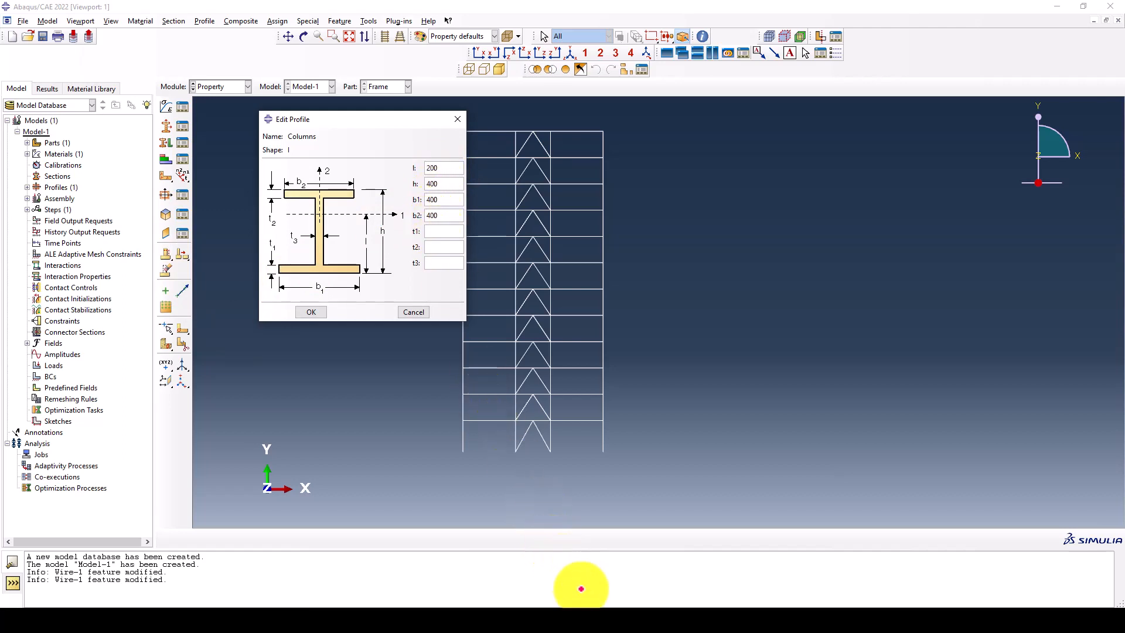
Step: Check the column thicknesses in the Word document, return to Abaqus, set t1 to 20, fill in t2 and t3, and save the profile
left_click(585, 615)
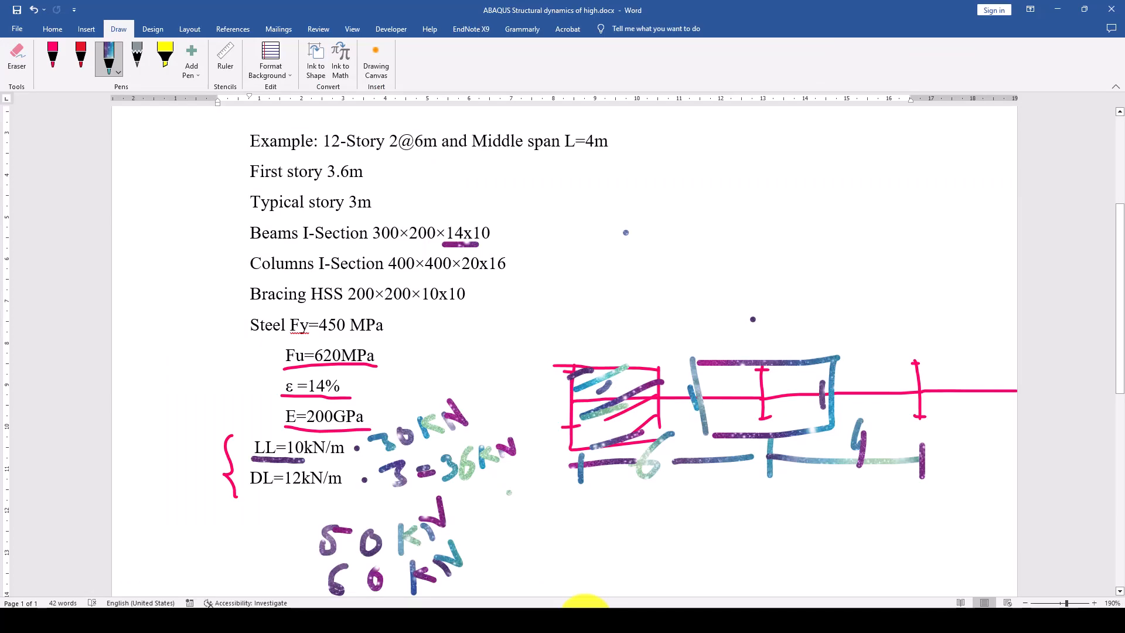
left_click(585, 612)
type("20")
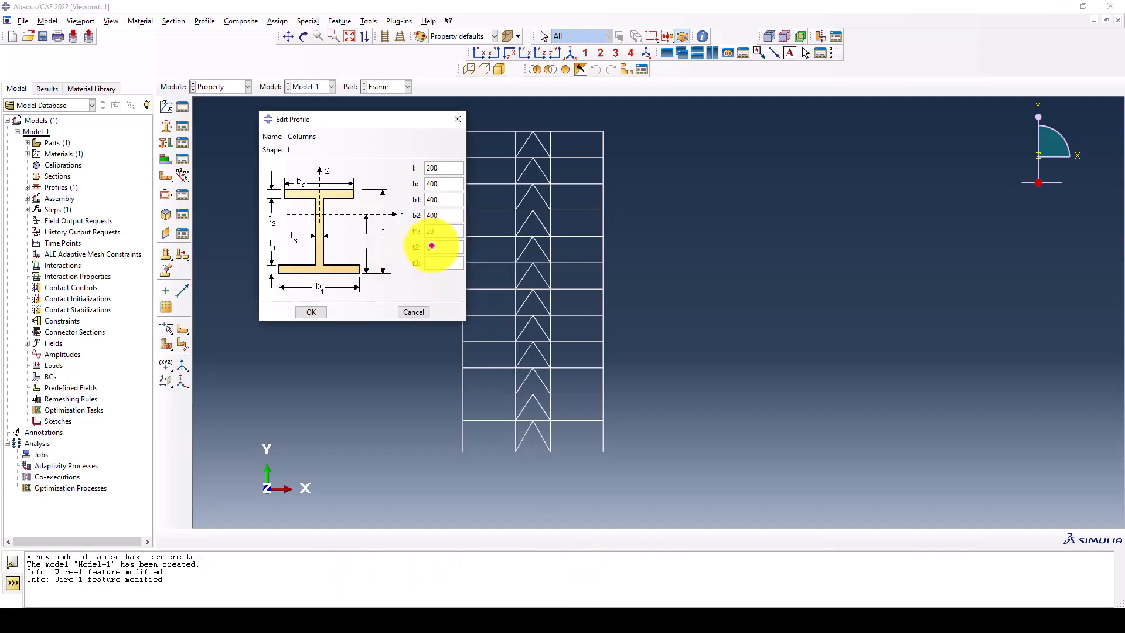
left_click(311, 312)
Step: Create a box-shaped profile named Brace and enter its width (a)
left_click(176, 192)
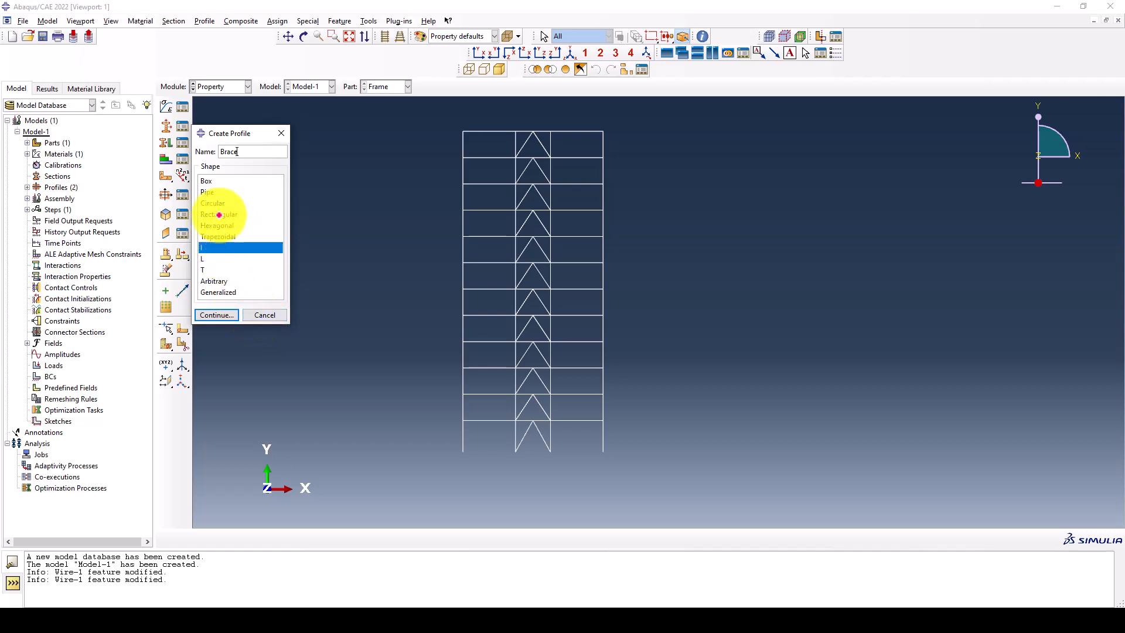
left_click(210, 180)
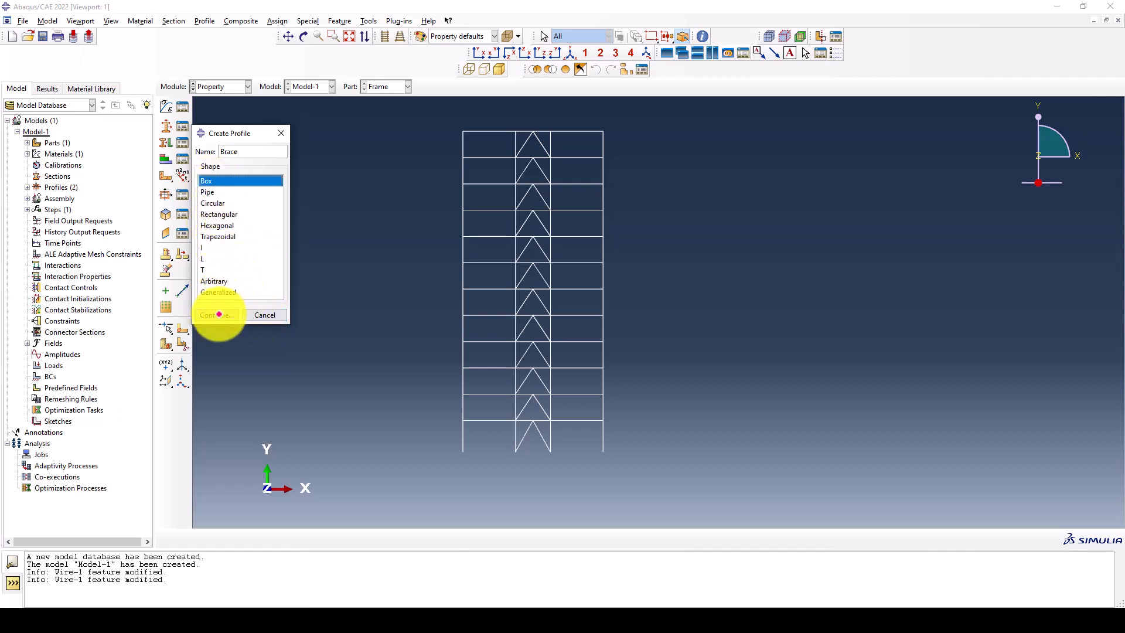
left_click(217, 314)
left_click_drag(269, 159, 360, 170)
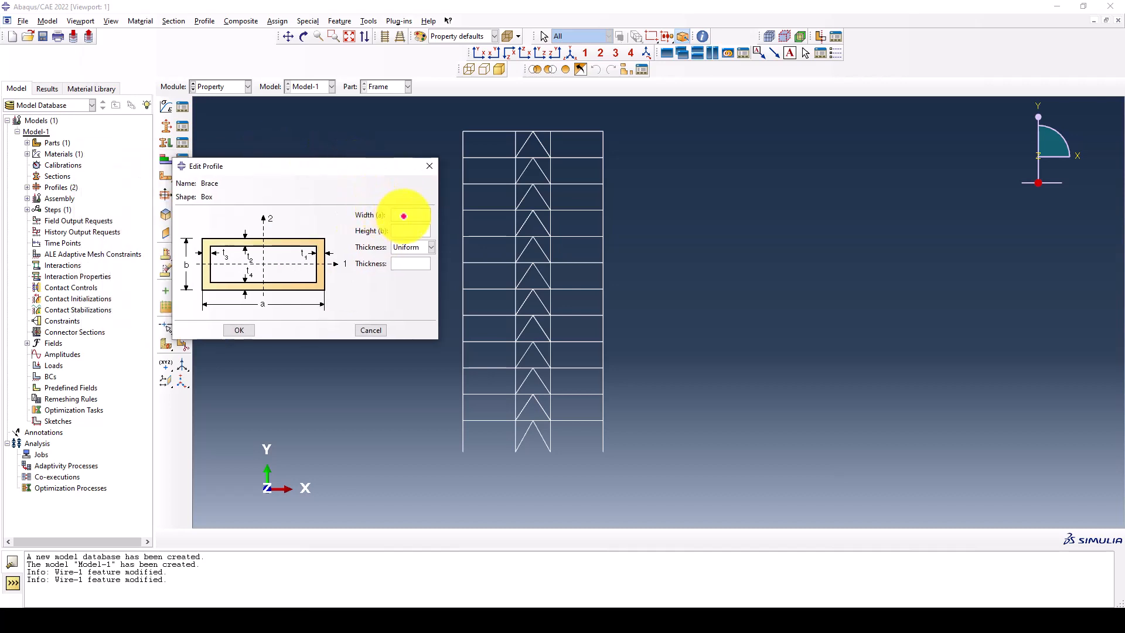
left_click(392, 215)
type("2")
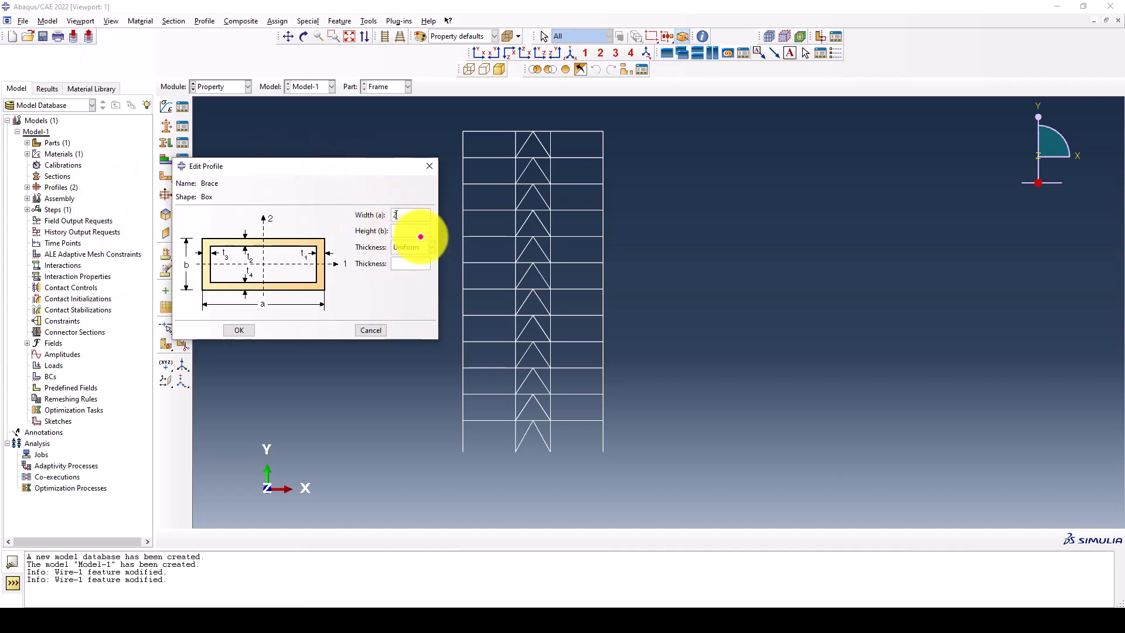
Step: Define the Brace box profile with width 200, height 200 and a uniform thickness of 10
type("200")
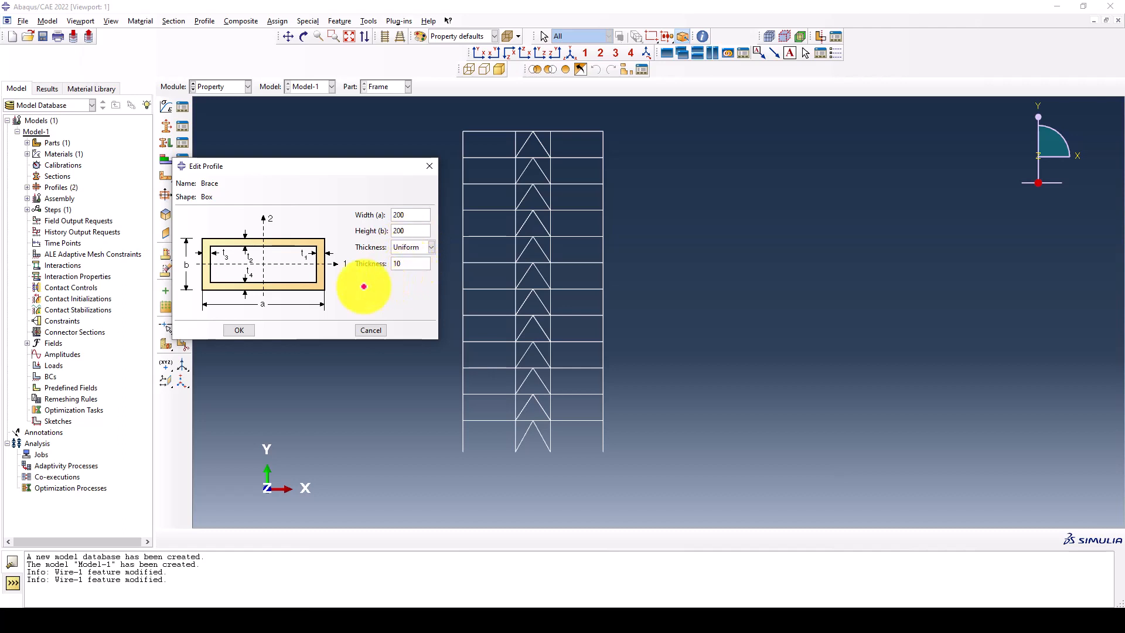
left_click(232, 331)
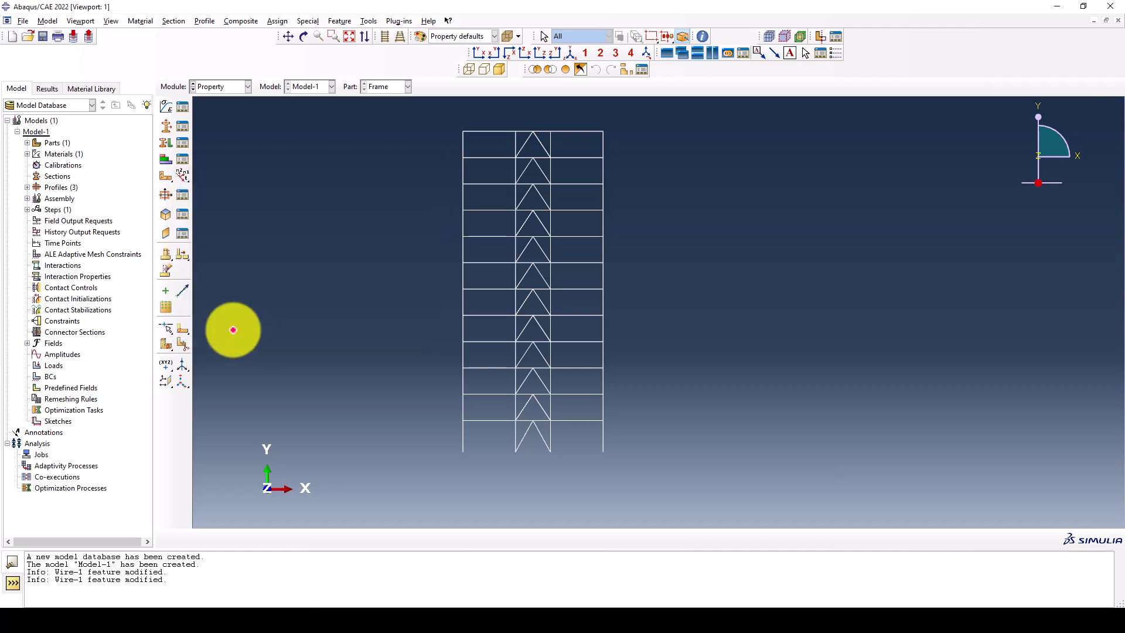
Step: Create a beam section named Columns using the Columns profile, material Steel-Fy460 and a section Poisson's ratio of 0.3
left_click(169, 125)
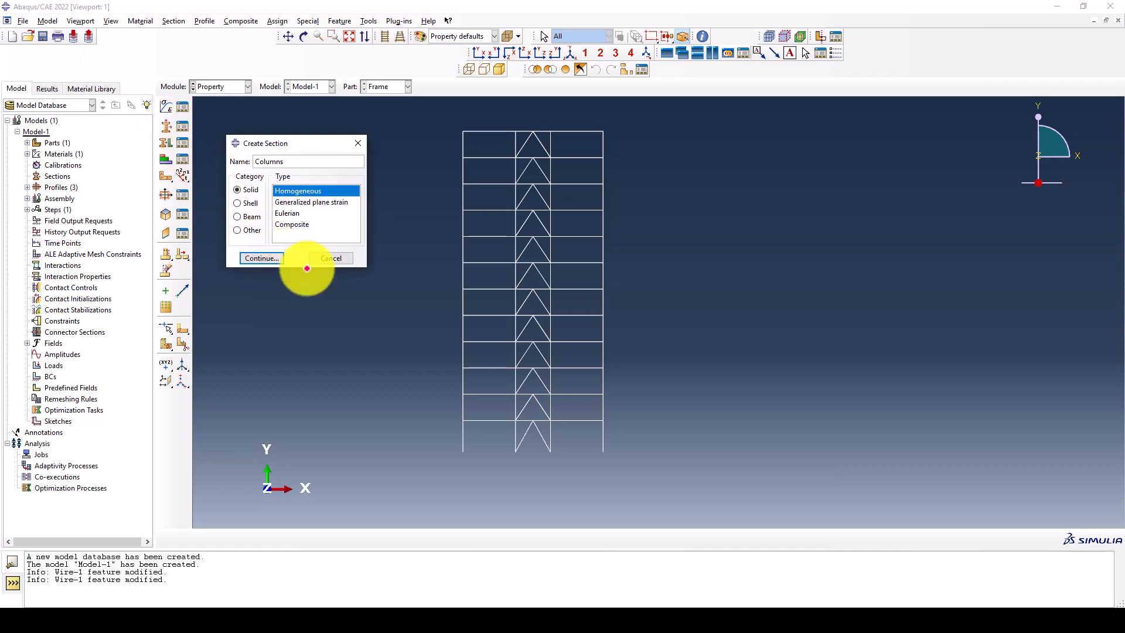
left_click(241, 216)
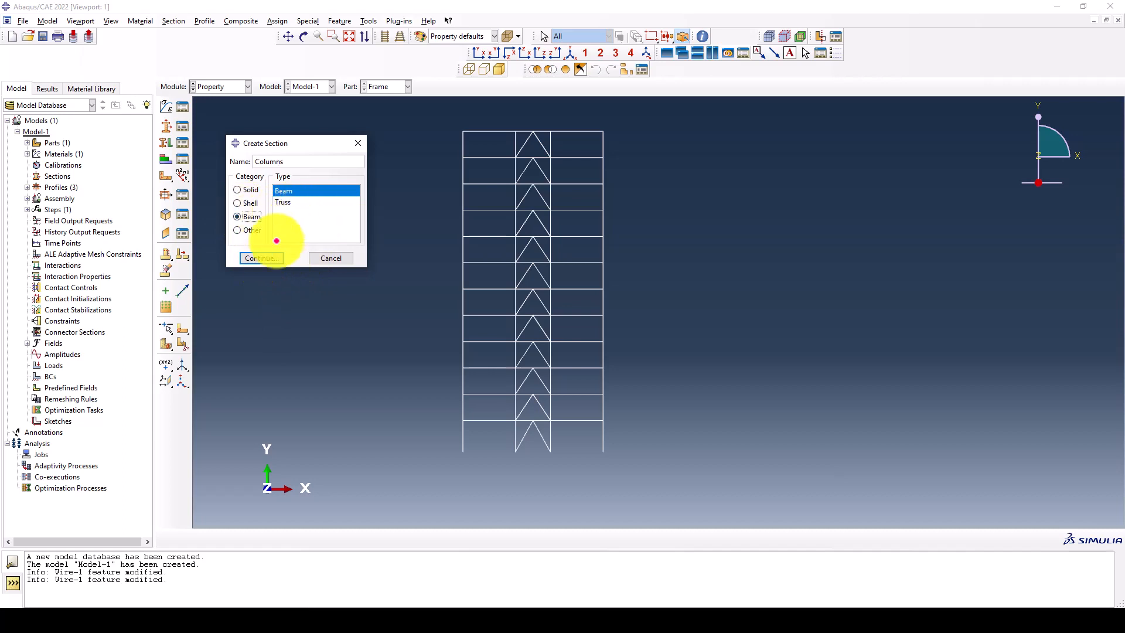
left_click(261, 257)
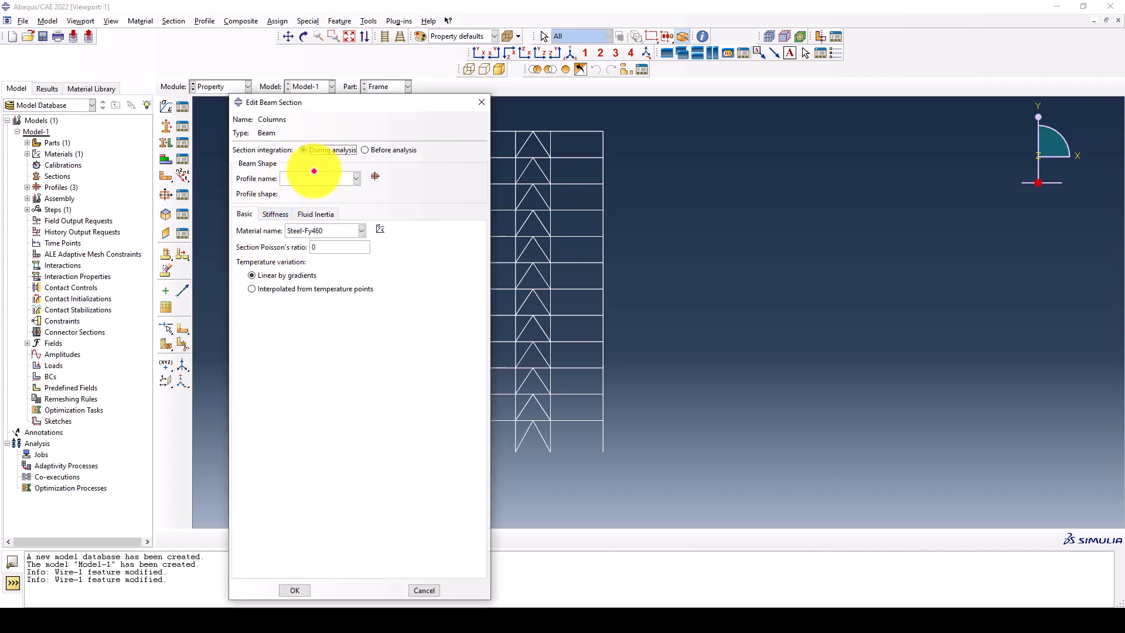
left_click(312, 176)
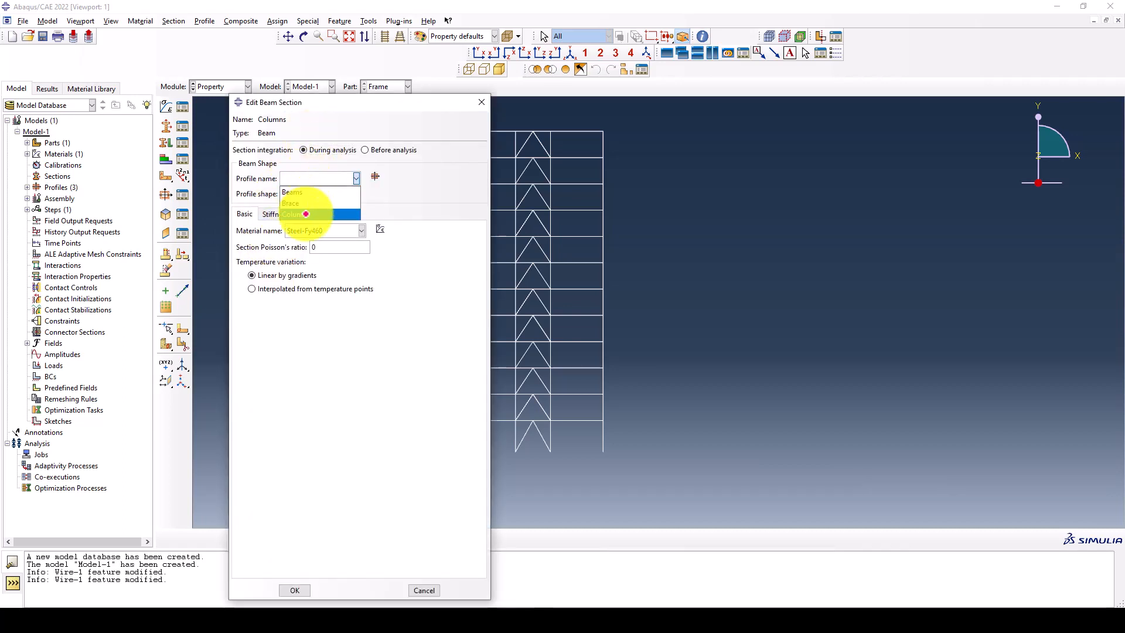
left_click(305, 214)
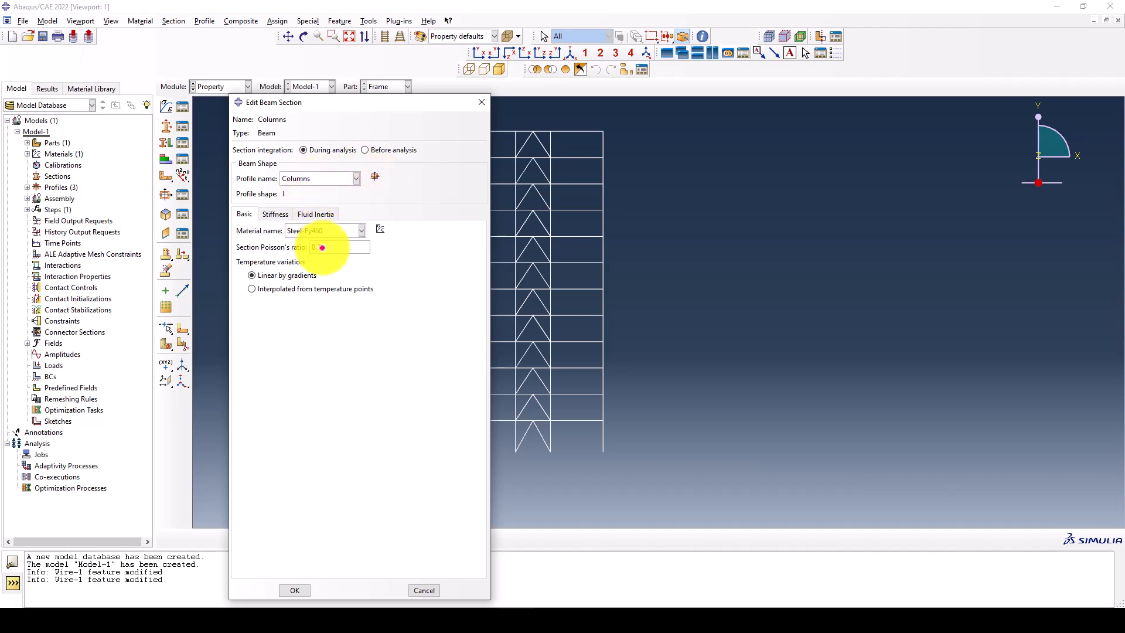
left_click(293, 588)
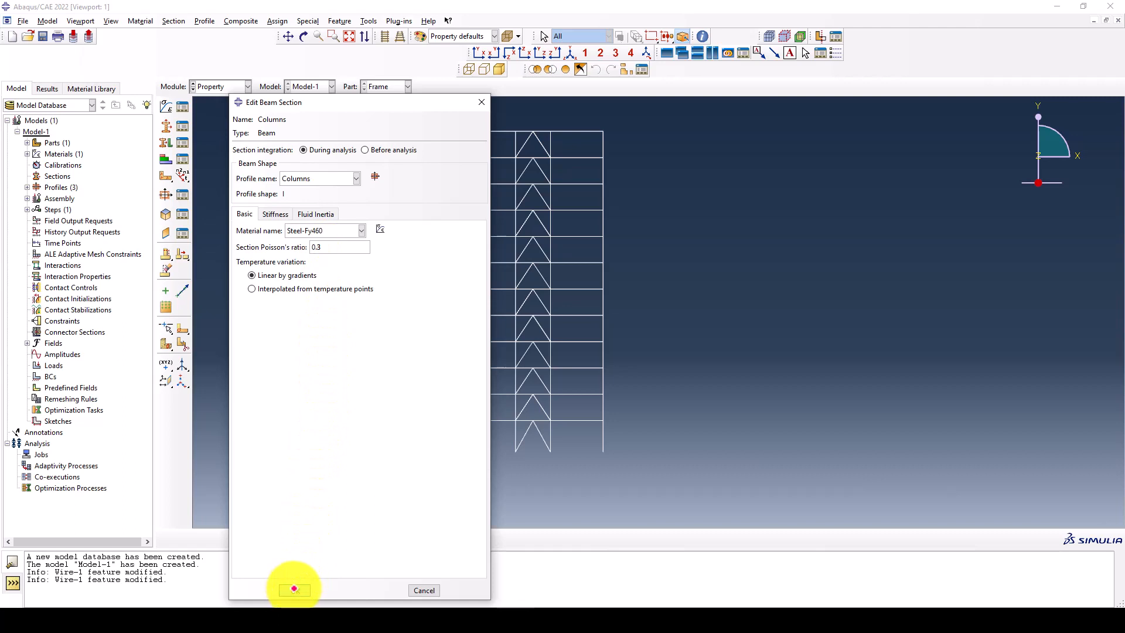
Step: Create a beam section named Beams using the Beams profile and material Steel-Fy460
left_click(167, 125)
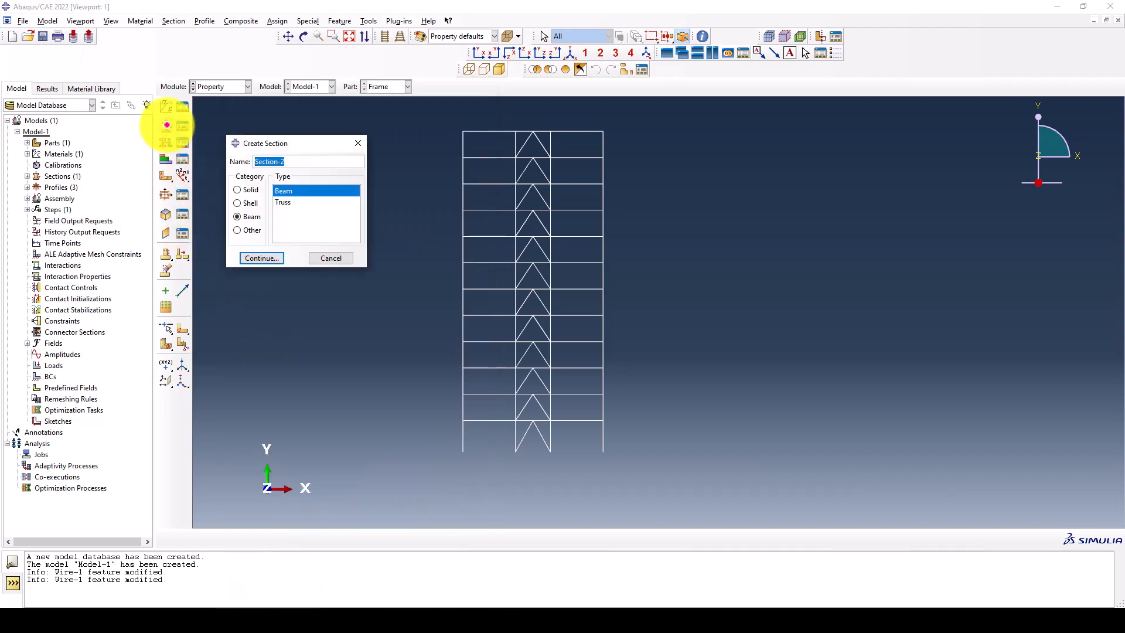
type("Beam")
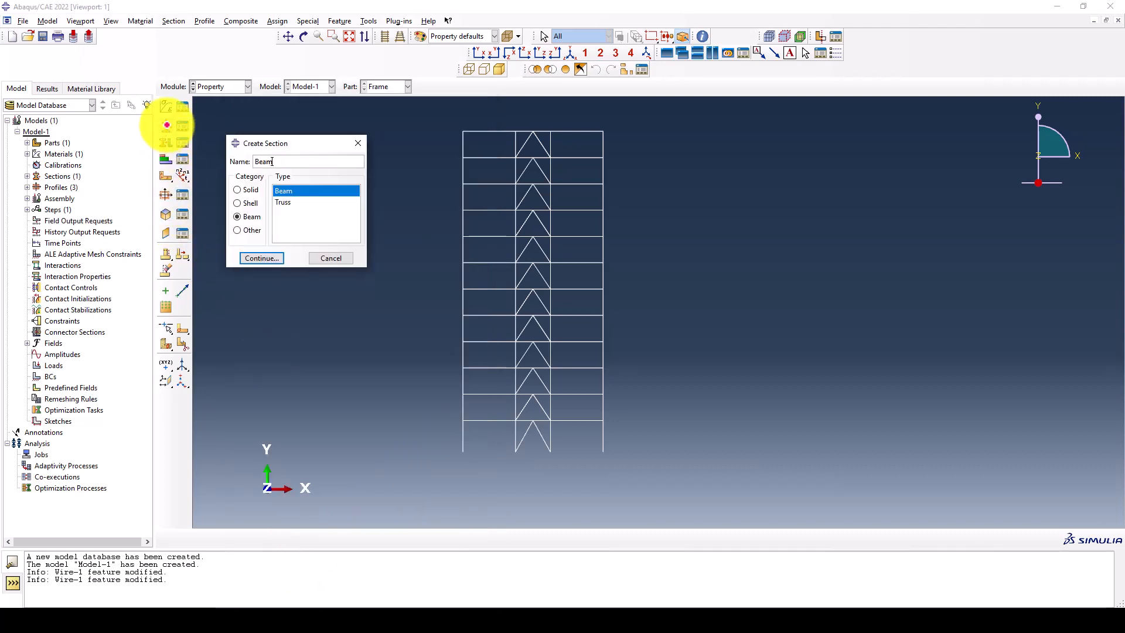
type("s")
left_click(274, 258)
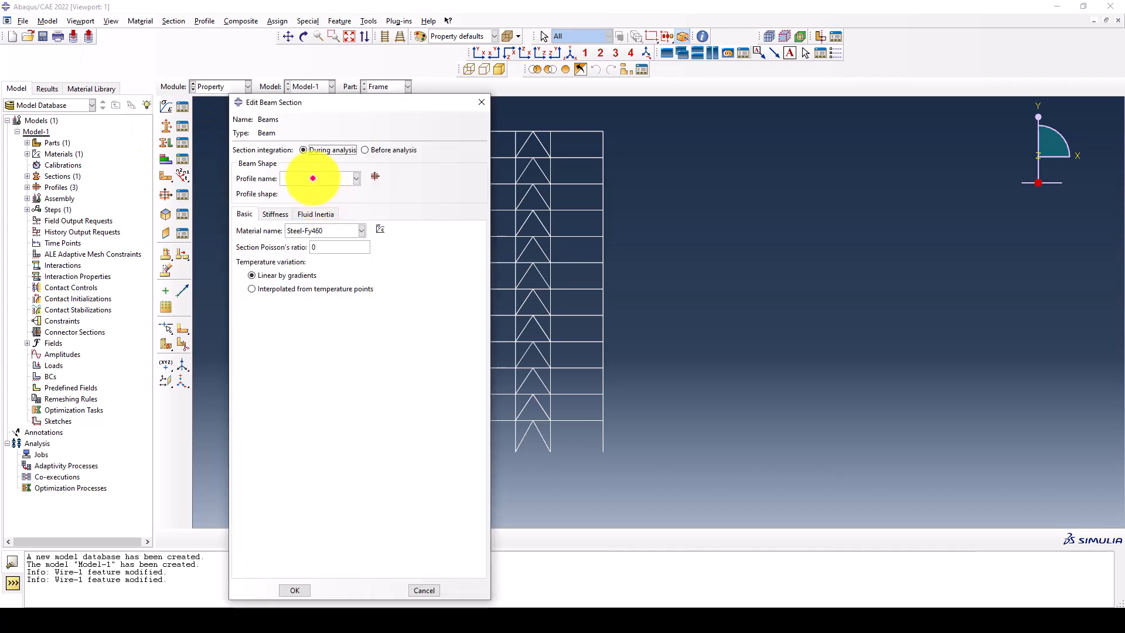
left_click(313, 178)
left_click(302, 198)
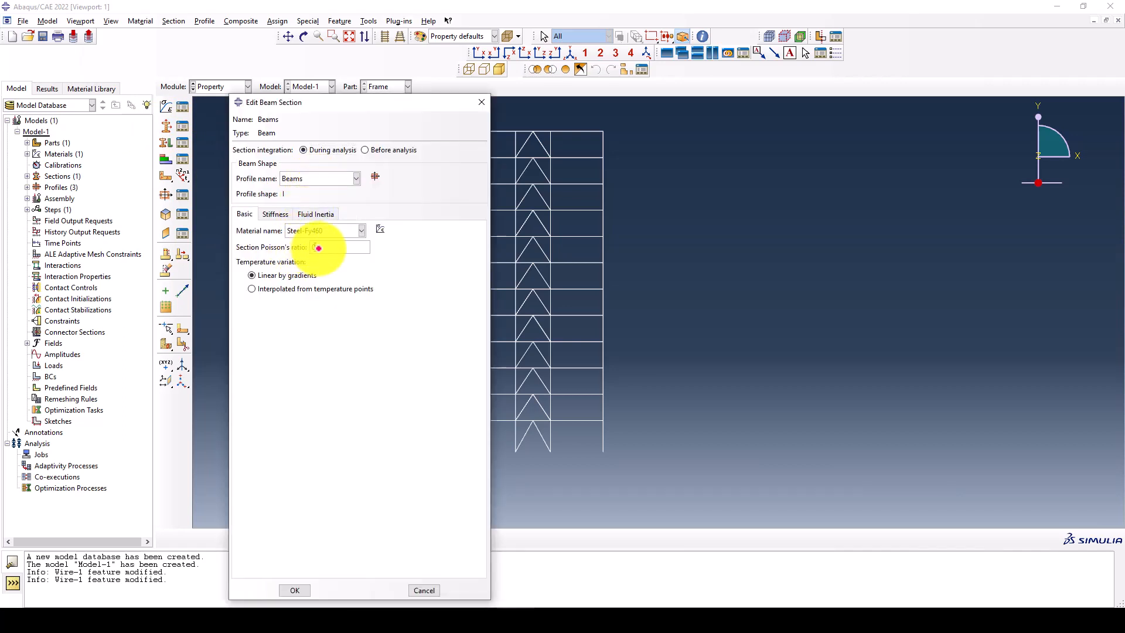
left_click(294, 590)
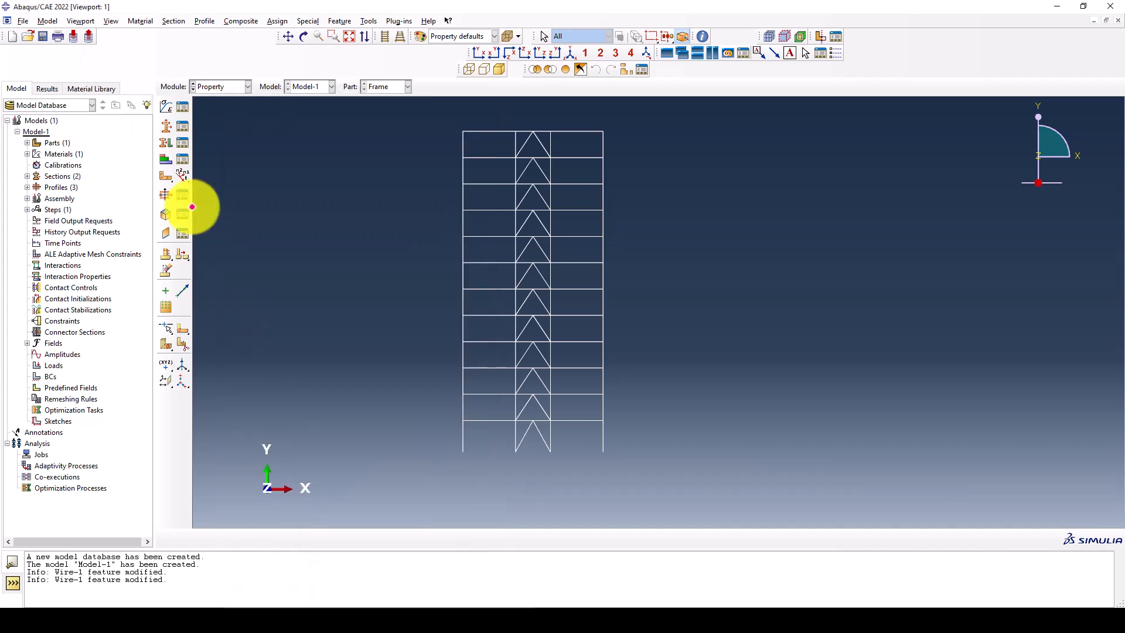
Step: Create a beam section named Braces using the Brace profile, material Steel-Fy460 and a section Poisson's ratio of 0.3
left_click(165, 126)
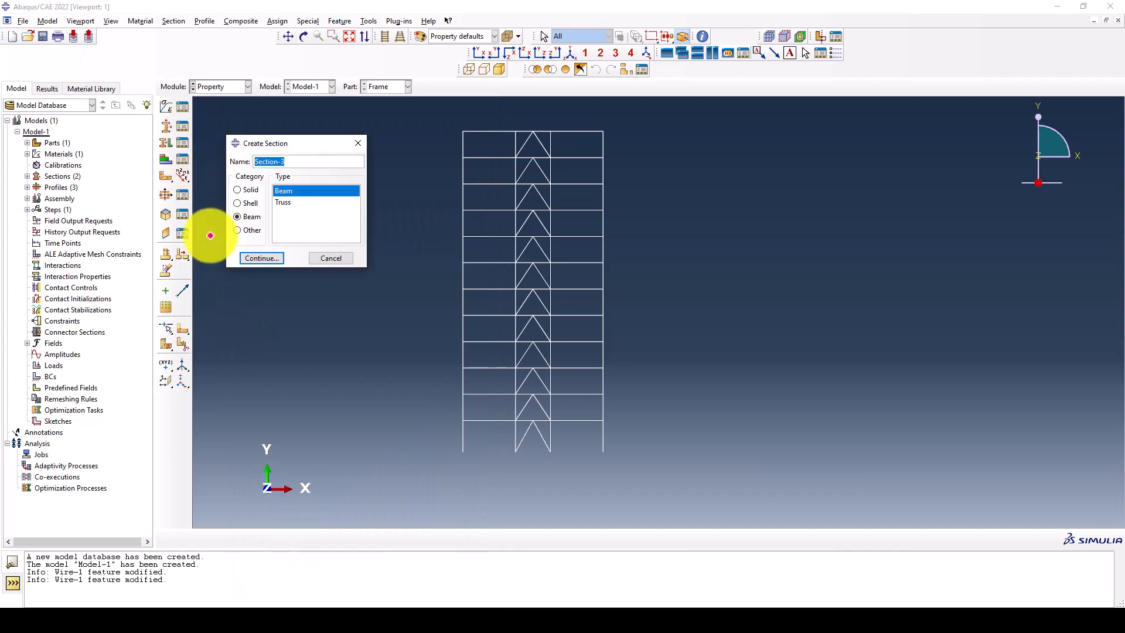
type("Braces")
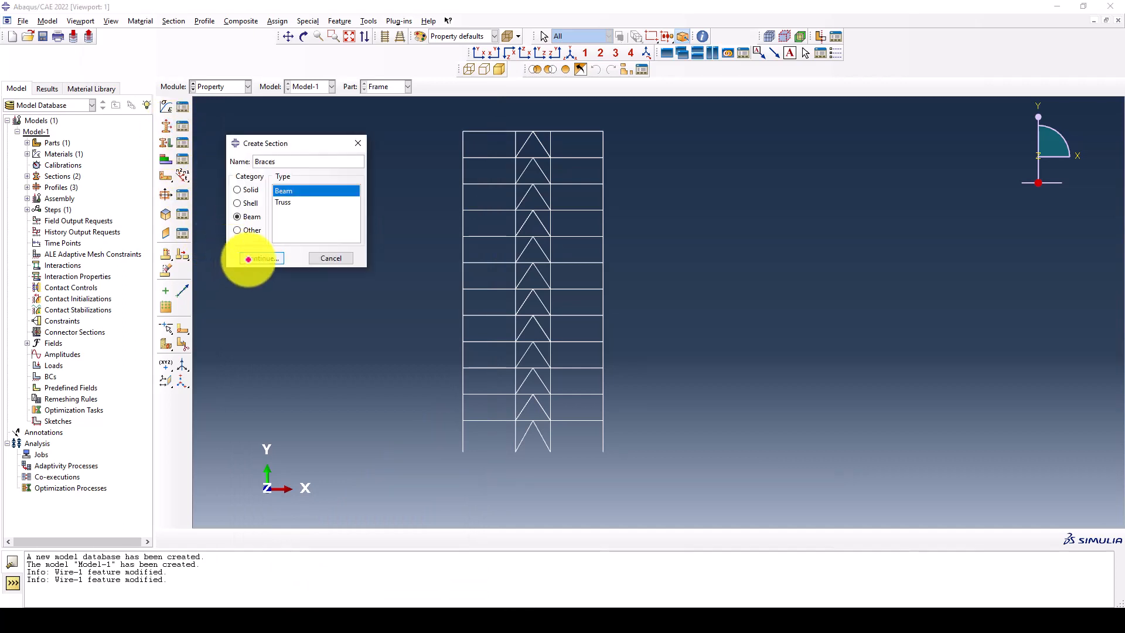
left_click(258, 258)
left_click(319, 178)
left_click(305, 202)
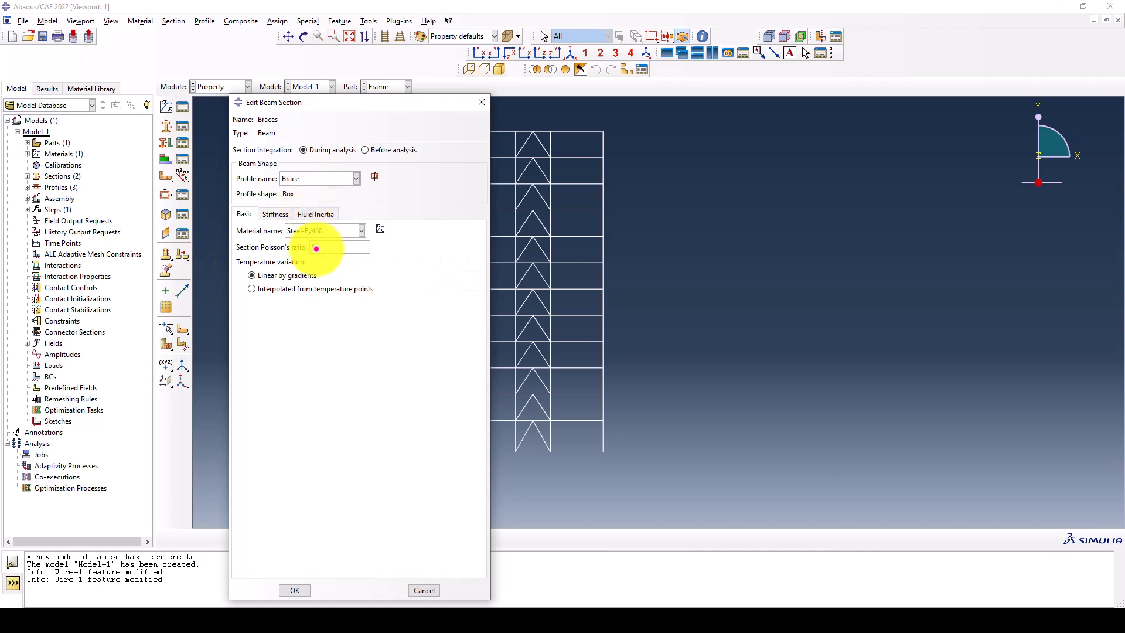
type(".3")
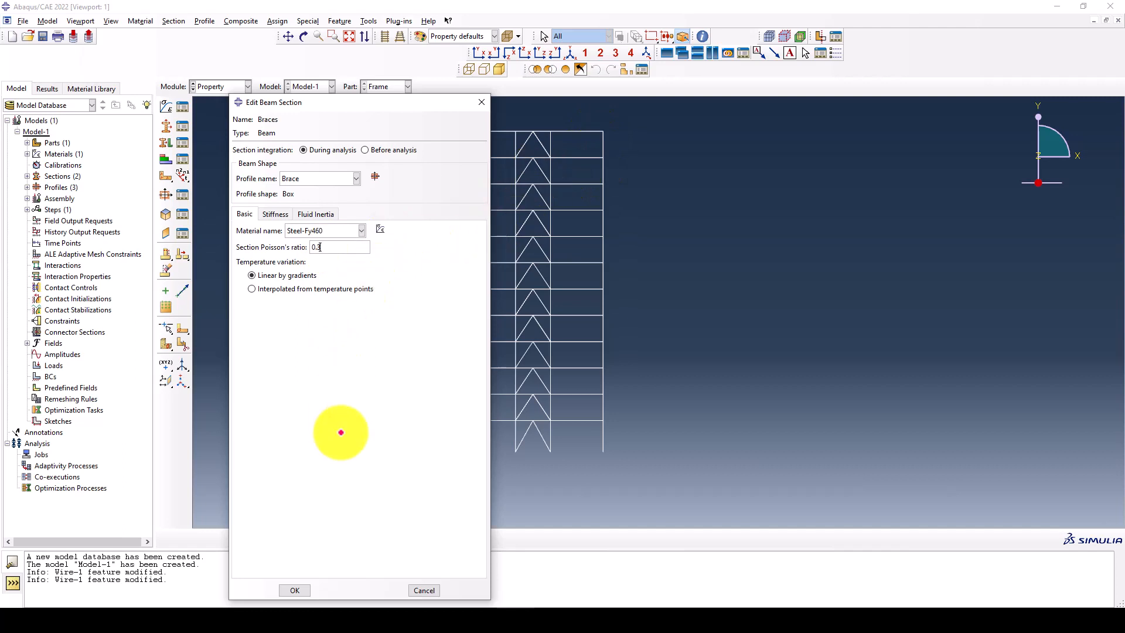
left_click(299, 589)
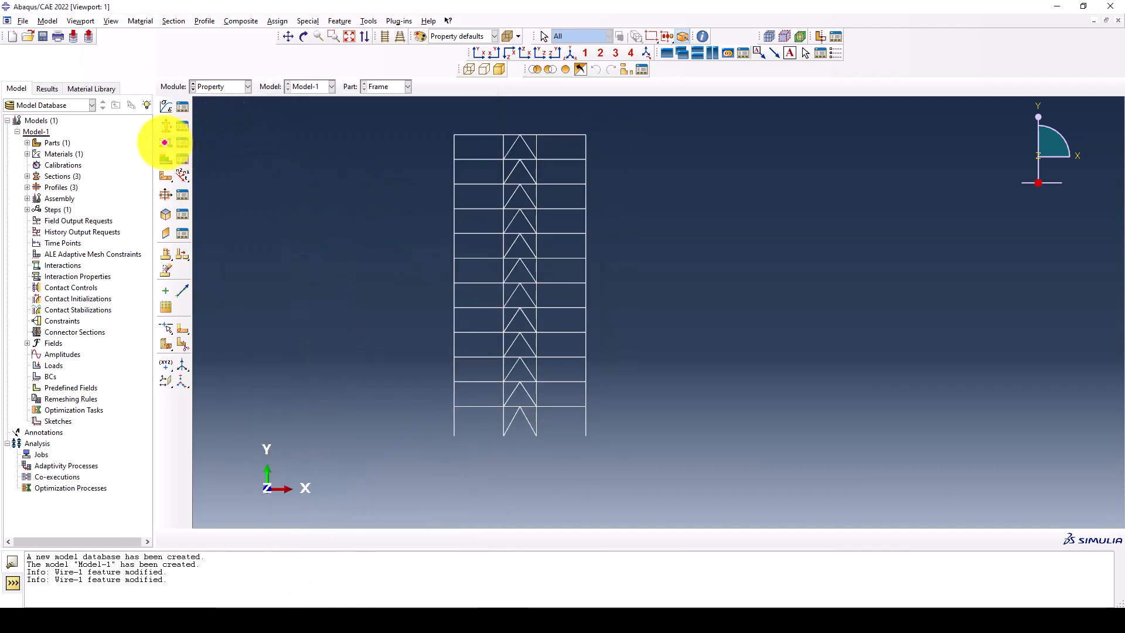
Step: Start a section assignment with a new set named Columns and select the four ground-storey columns of the frame
left_click(166, 143)
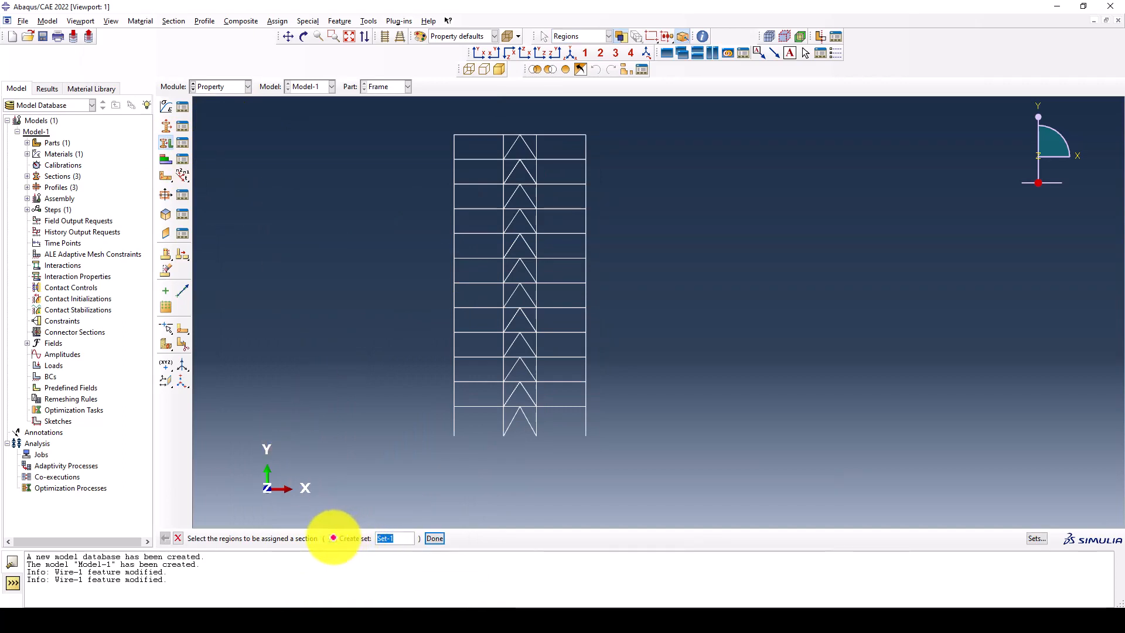
left_click_drag(406, 538, 377, 538)
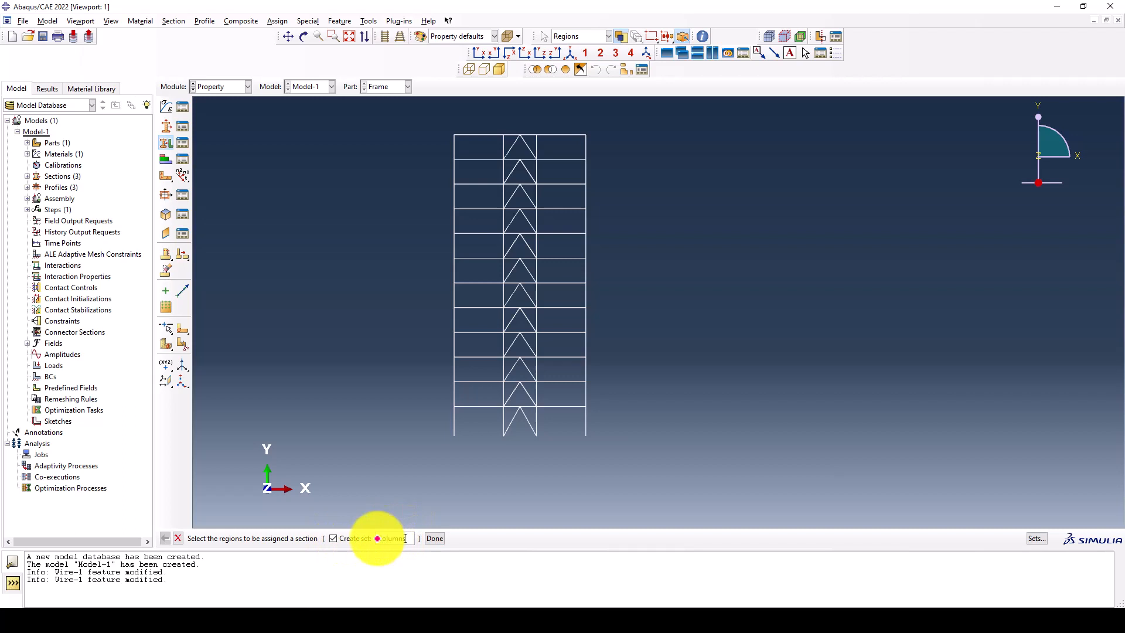
scroll(507, 422, "down", 1)
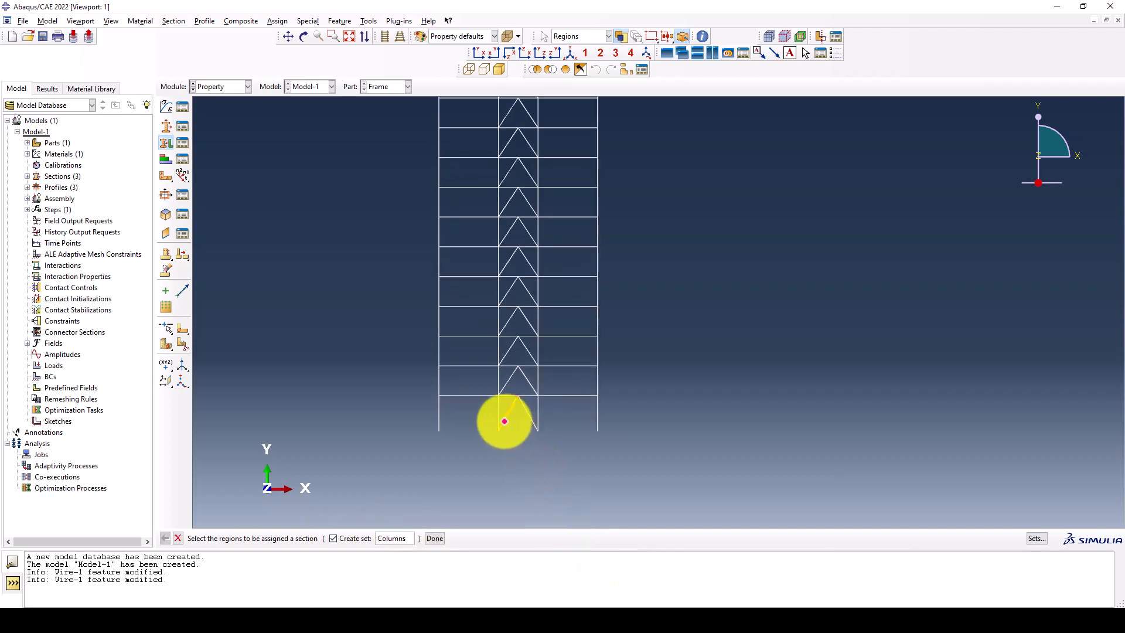
scroll(447, 413, "down", 1)
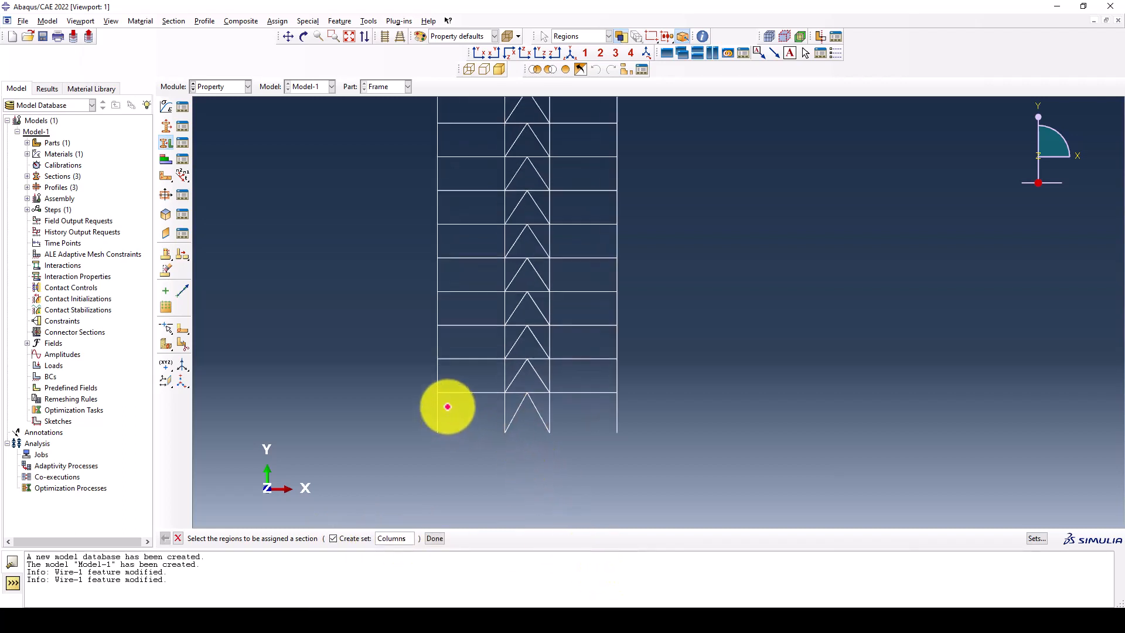
left_click(438, 410)
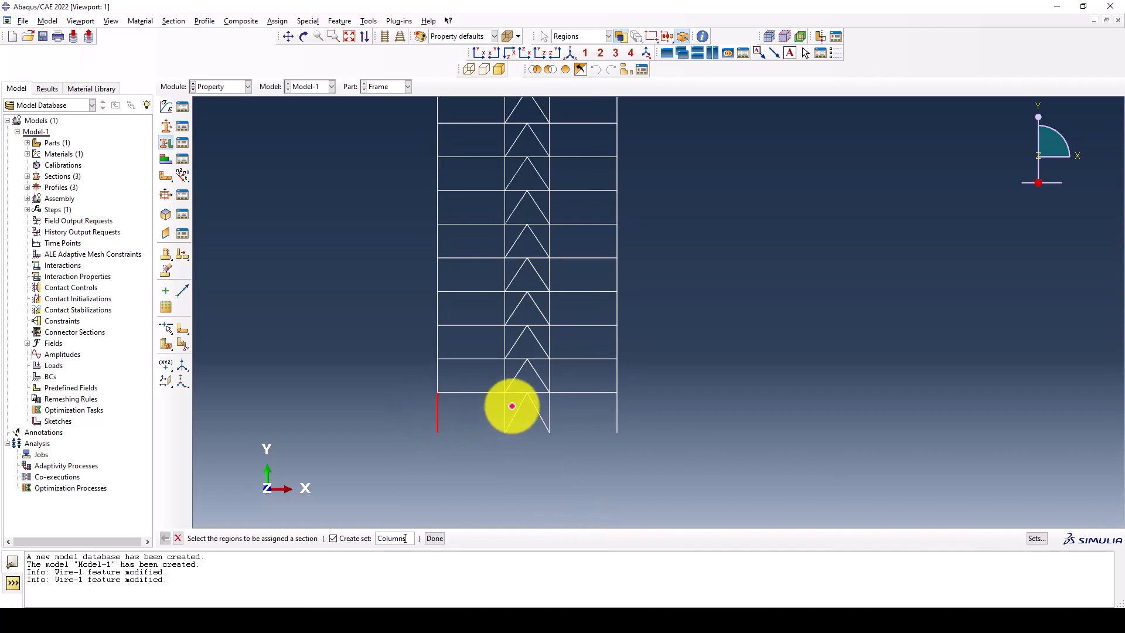
left_click(505, 410, "shift")
left_click(551, 404, "shift")
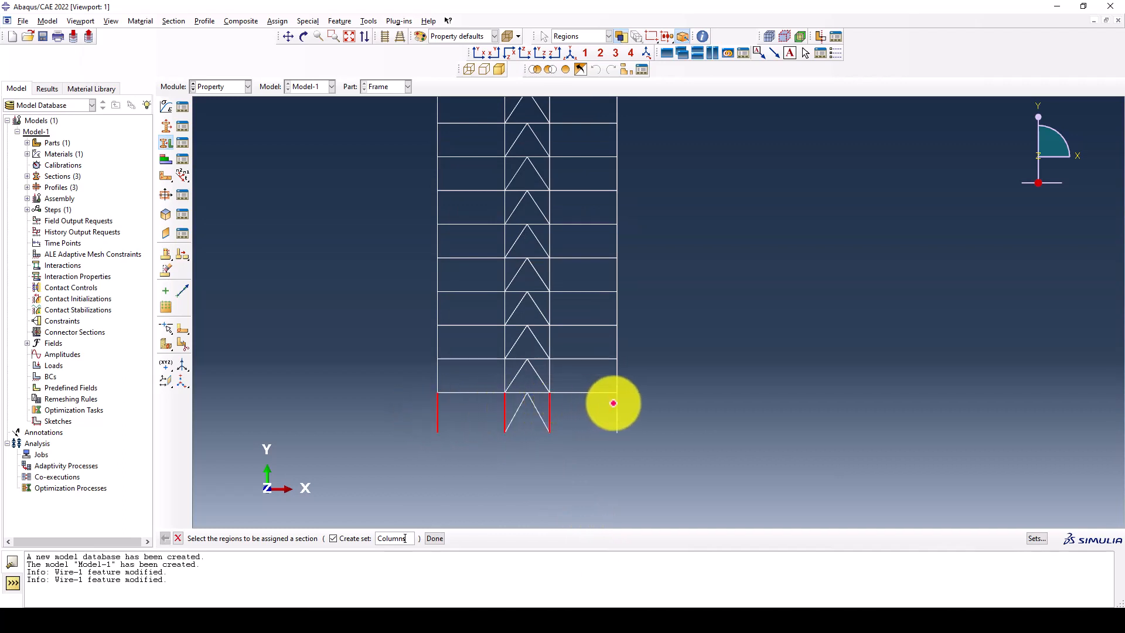
left_click(616, 401, "shift")
Step: Add all four columns of the second and third storeys to the region selection
left_click_drag(546, 371, 413, 371, "shift")
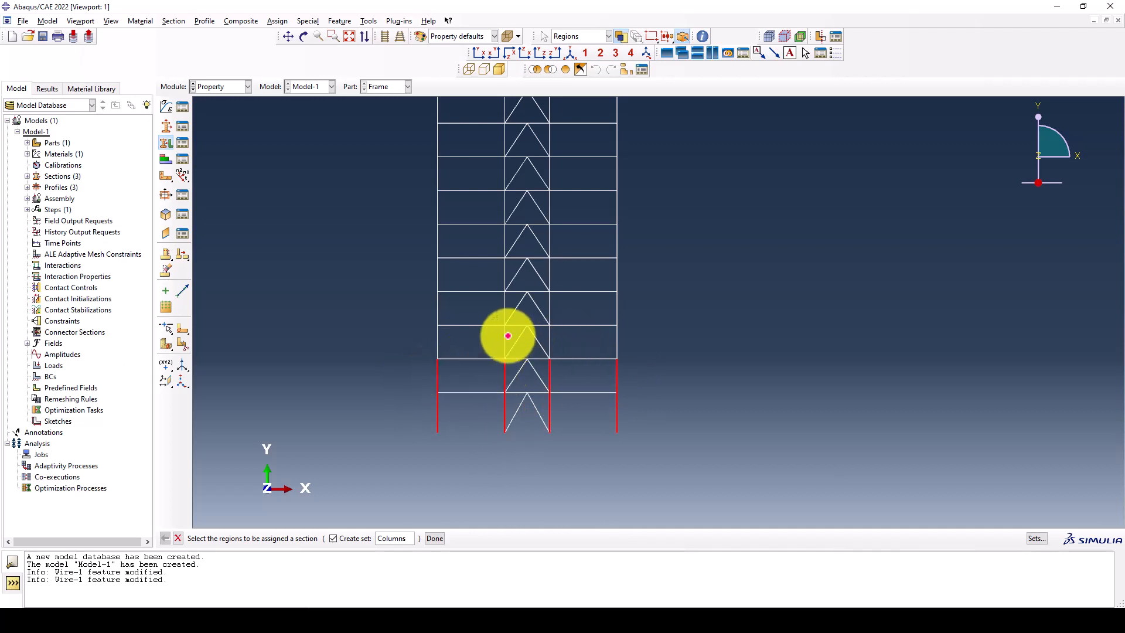
left_click_drag(504, 334, 406, 340, "shift")
left_click_drag(630, 330, 539, 336, "shift")
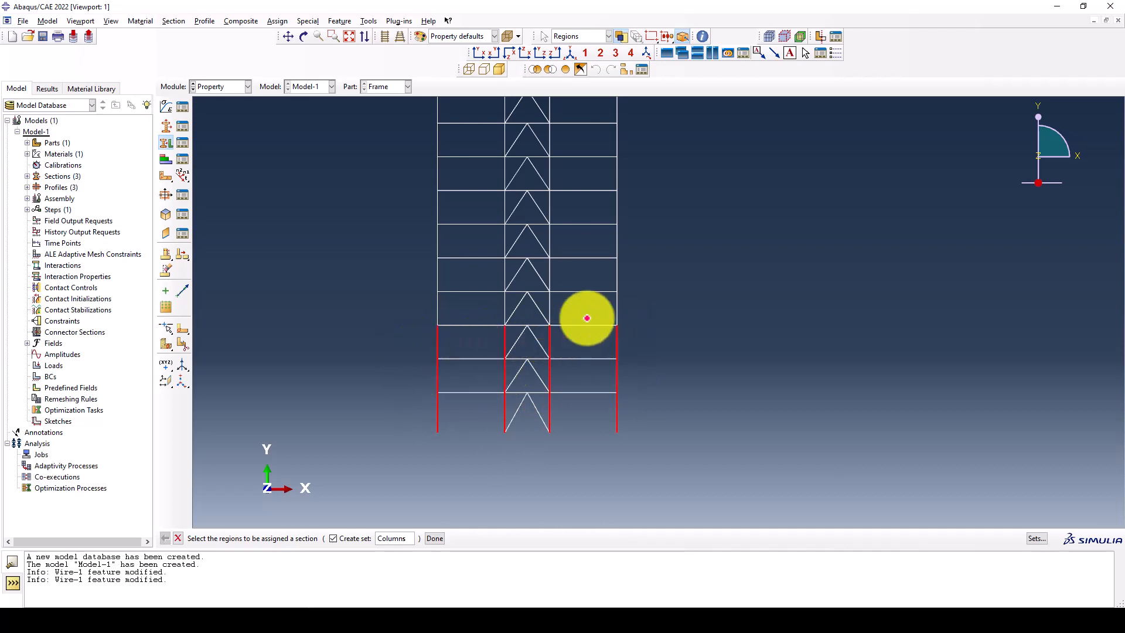
Step: Add the two right-hand column lines from the fourth storey up to just below the top storey to the selection
left_click_drag(619, 302, 544, 310, "shift")
left_click_drag(624, 271, 545, 266, "shift")
left_click_drag(628, 235, 502, 259, "shift")
scroll(536, 322, "down", 3)
scroll(543, 284, "up", 3)
left_click_drag(567, 229, 505, 223, "shift")
left_click_drag(584, 195, 509, 197, "shift")
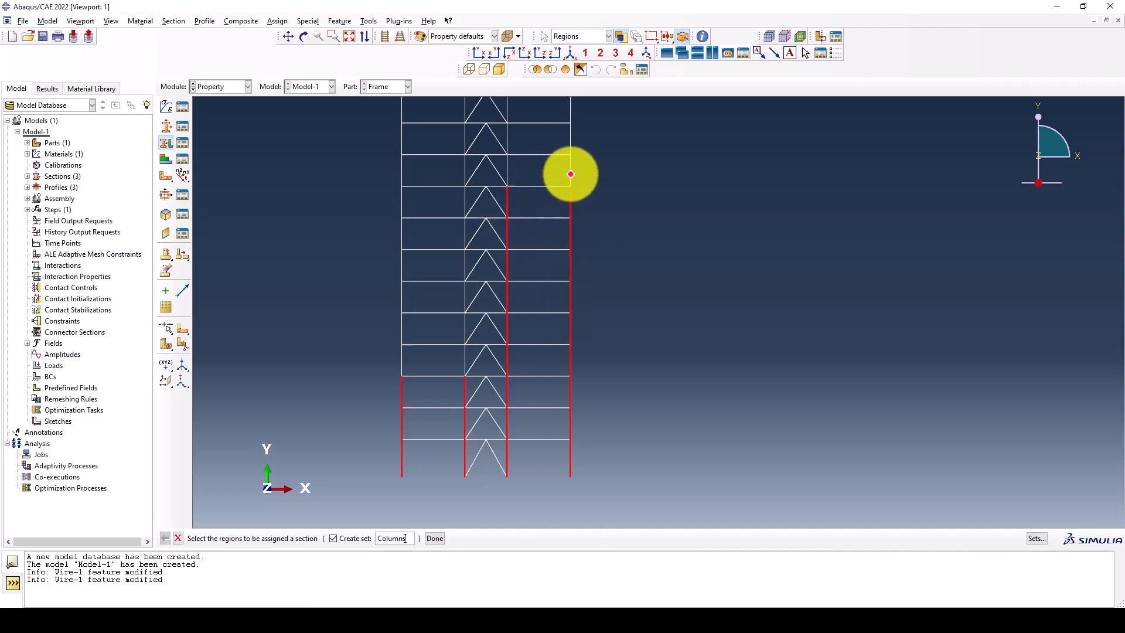
left_click_drag(585, 167, 502, 165, "shift")
scroll(526, 293, "up", 3)
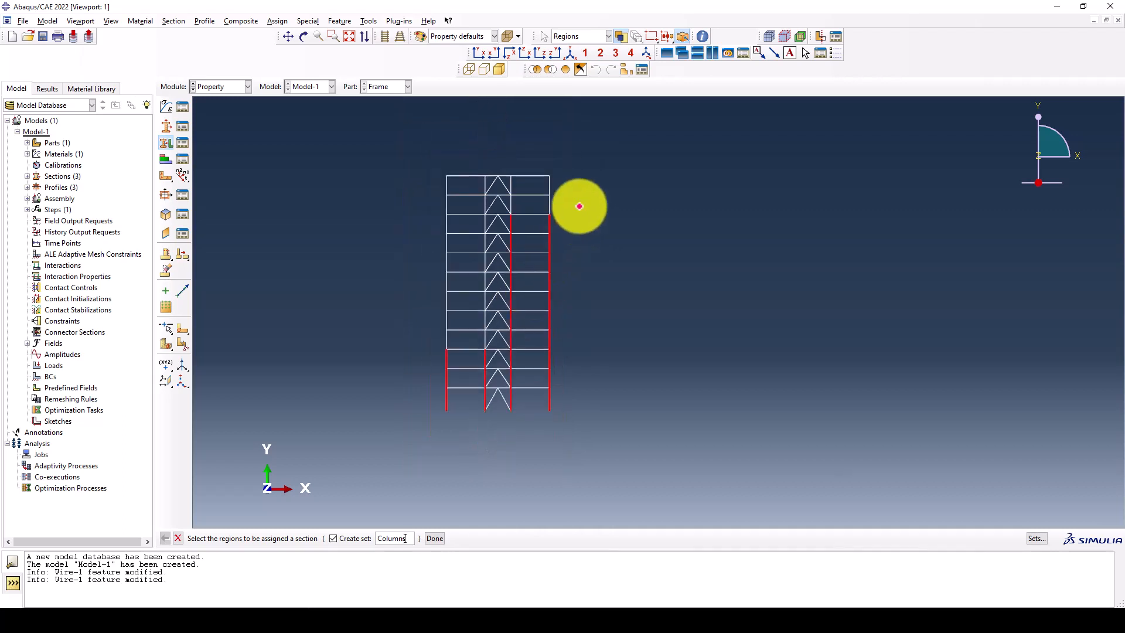
scroll(573, 203, "down", 3)
left_click_drag(555, 200, 479, 201, "shift")
Step: Add the four top-storey columns and all remaining segments of the two left-hand column lines to the selection
left_click_drag(562, 161, 361, 178, "shift")
left_click_drag(442, 195, 351, 243, "shift")
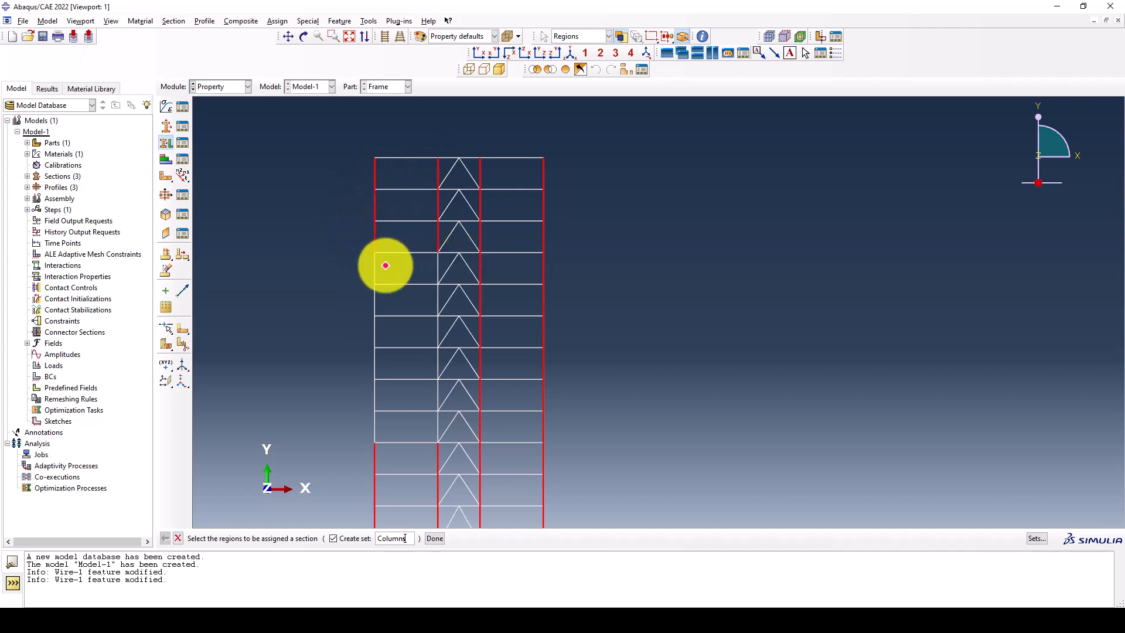
left_click_drag(443, 286, 367, 297, "shift")
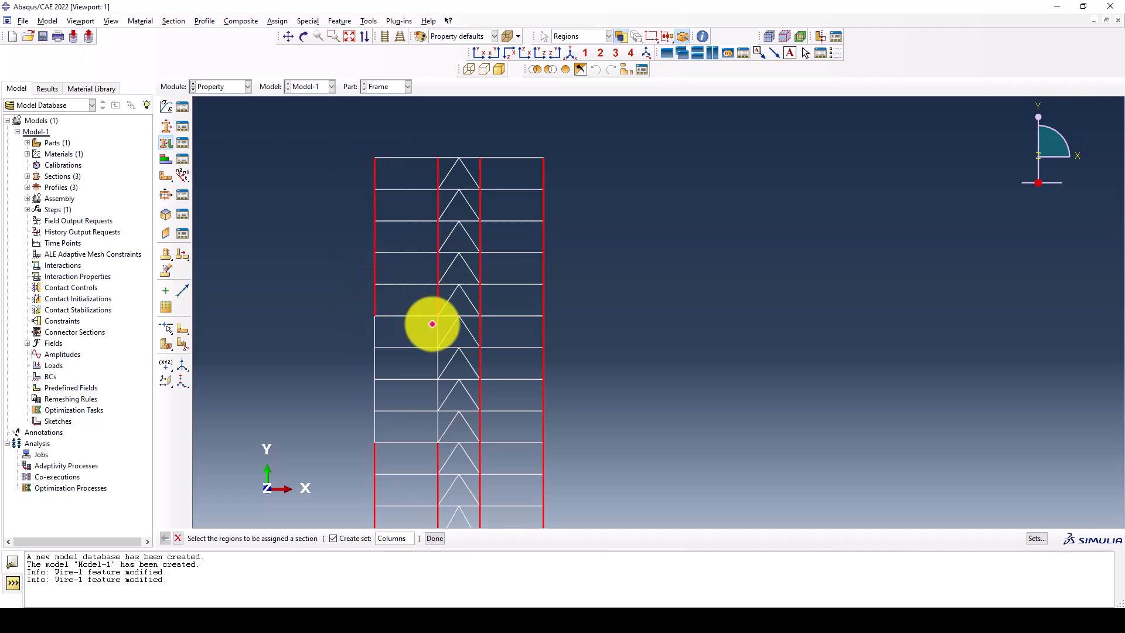
left_click_drag(440, 321, 360, 334, "shift")
left_click_drag(440, 356, 363, 363, "shift")
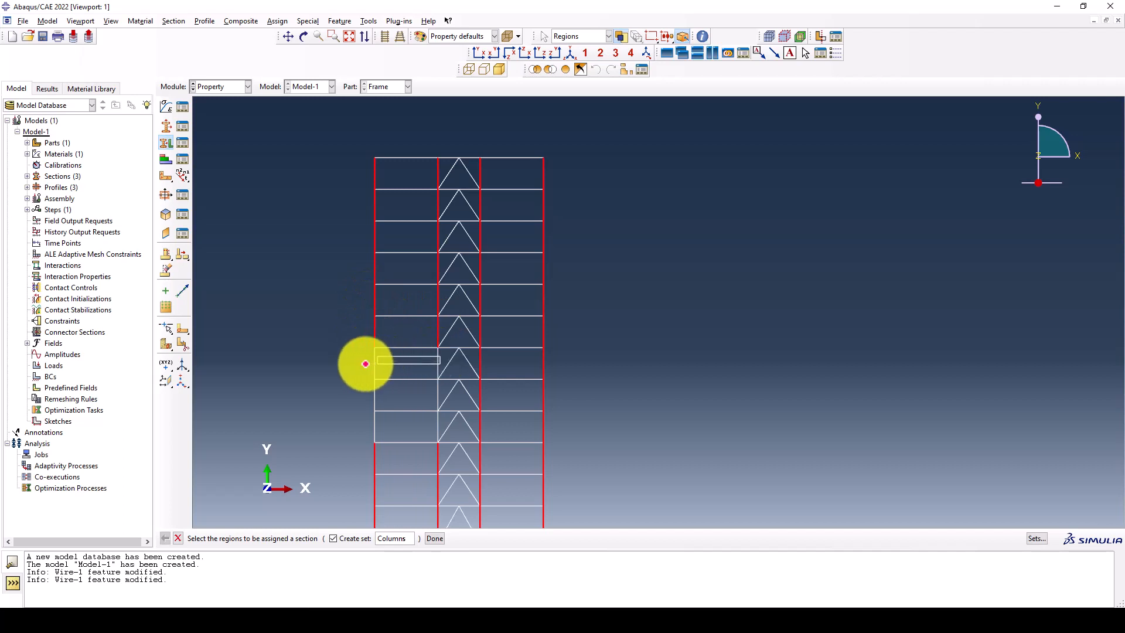
left_click_drag(441, 382, 357, 399, "shift")
left_click_drag(444, 412, 358, 428, "shift")
Step: Finish the region selection and assign the Columns section to the Columns set
middle_click(304, 336)
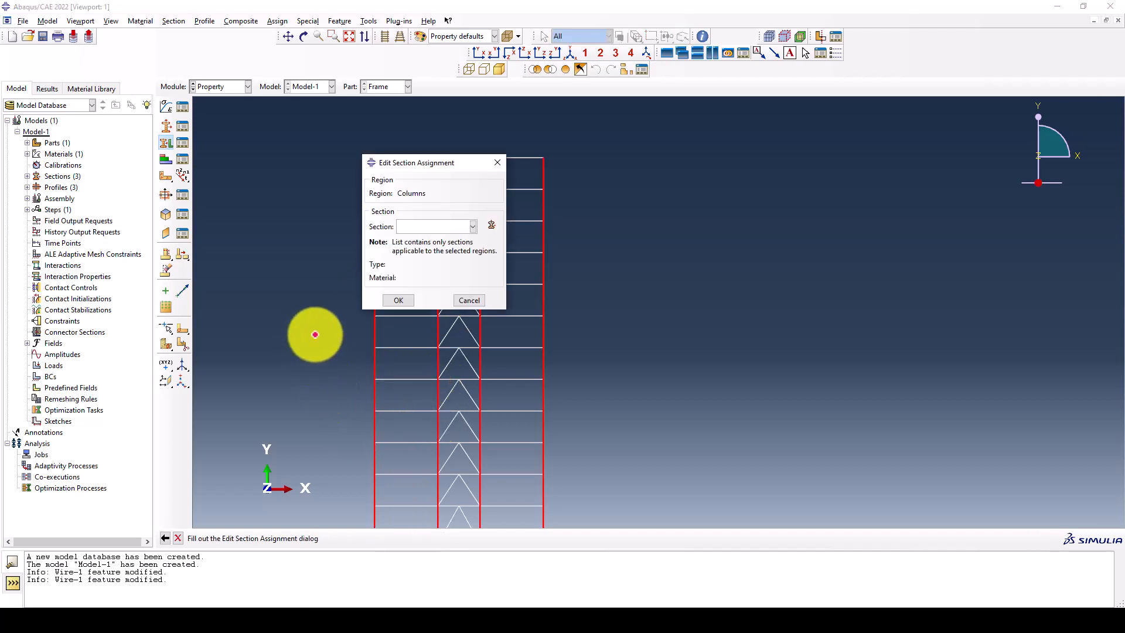
left_click(413, 228)
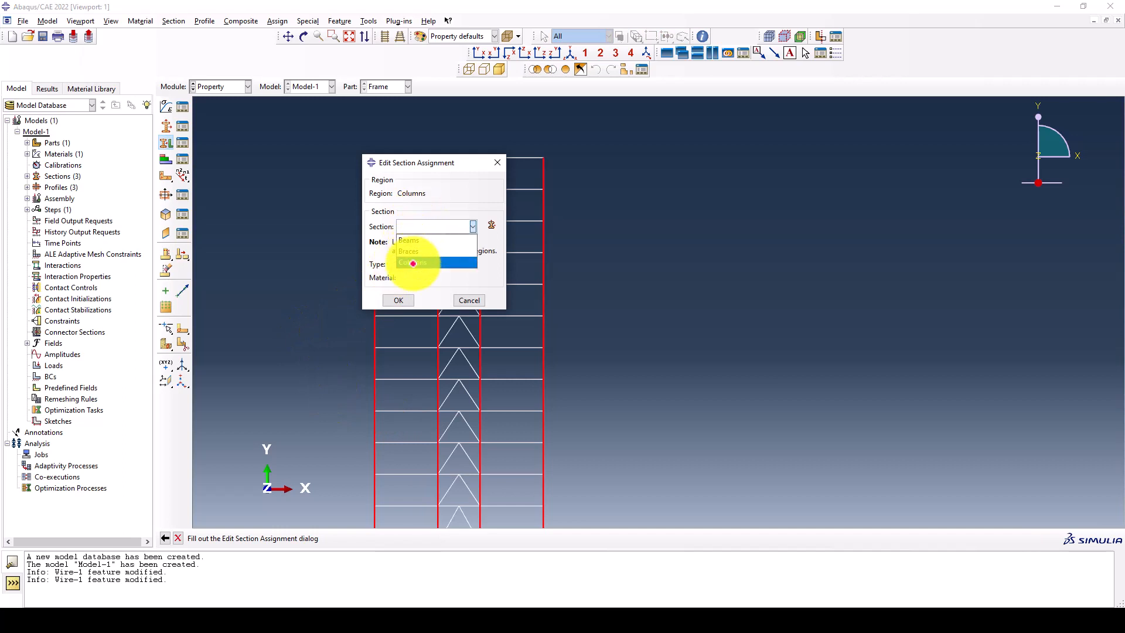
left_click(413, 262)
left_click(399, 300)
scroll(446, 223, "down", 2)
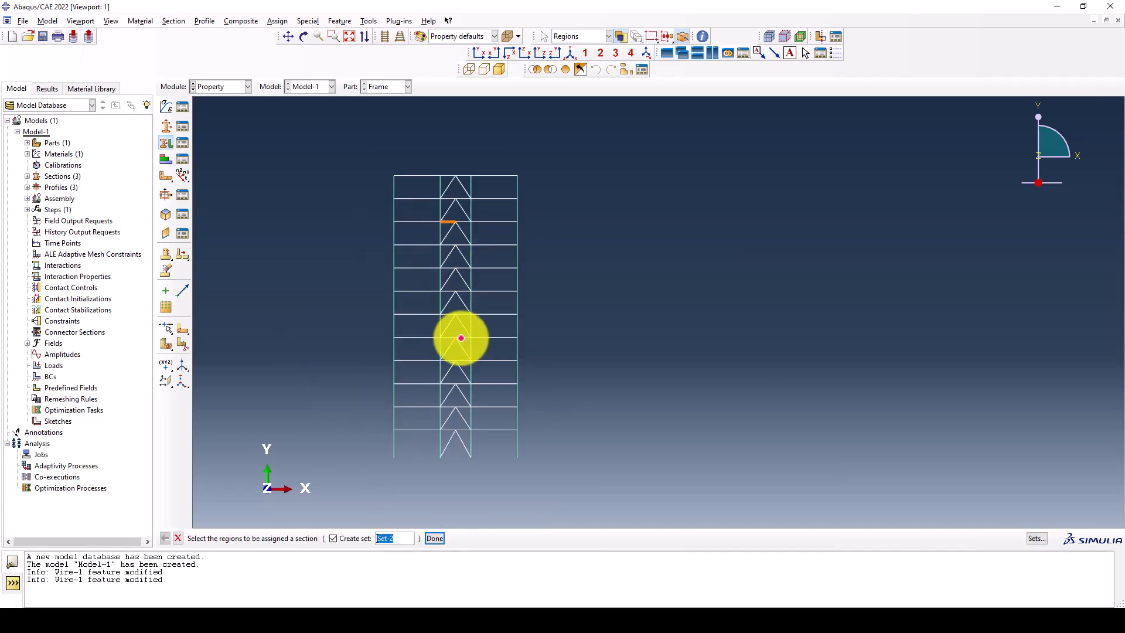
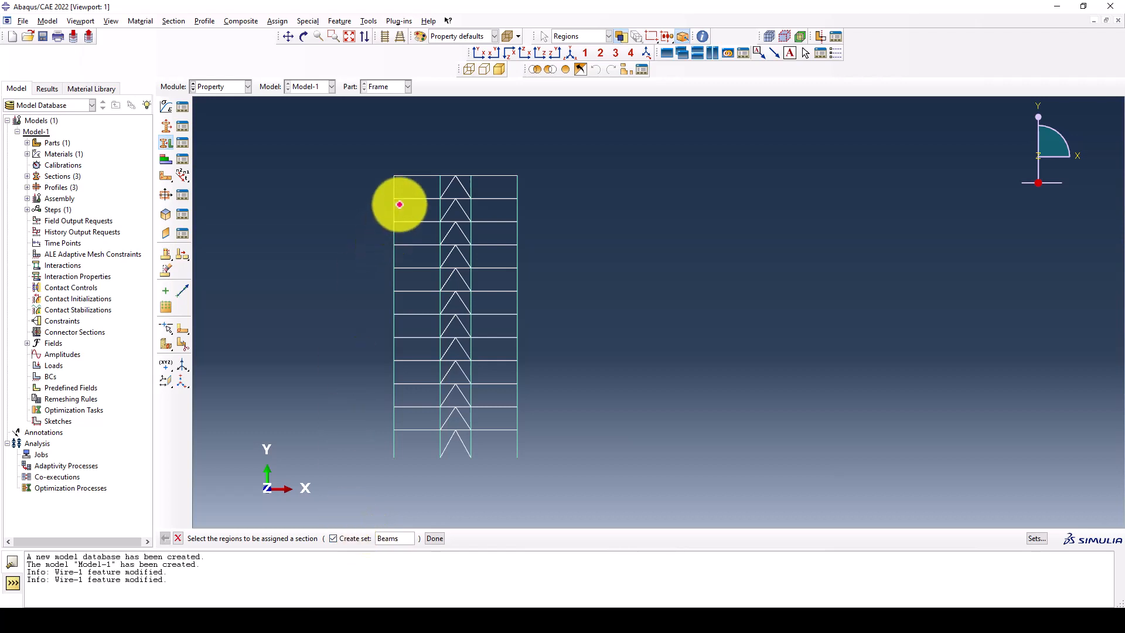
Step: Select all floor and roof beams in the two outer bays as regions for the Beams set
left_click_drag(424, 166, 414, 306)
left_click_drag(417, 421, 409, 440)
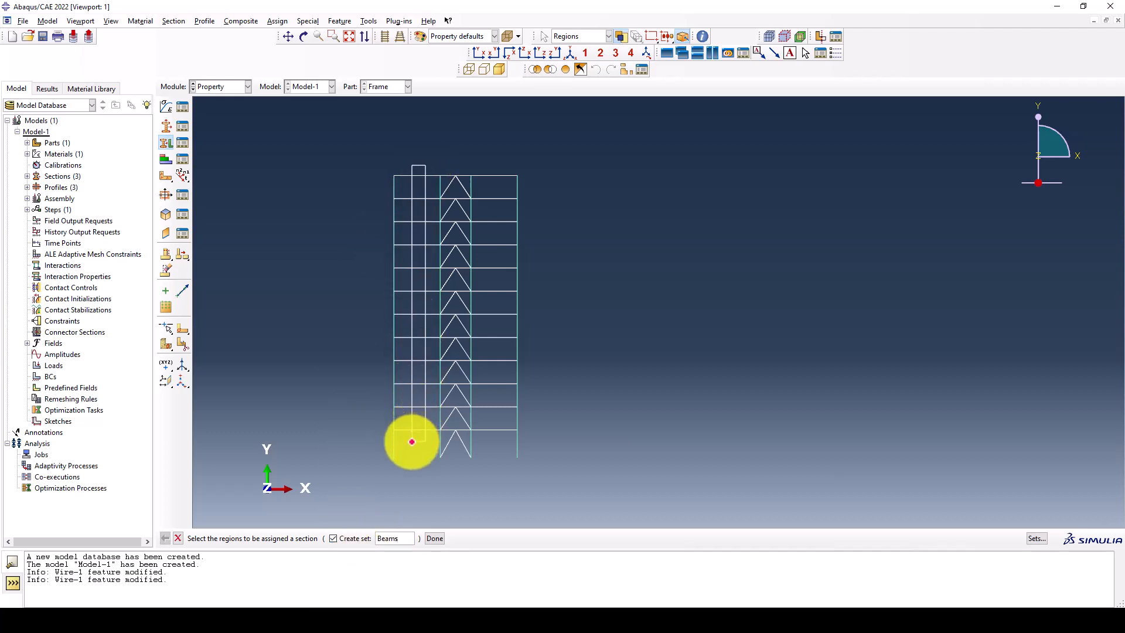
left_click_drag(508, 165, 477, 455, "shift")
Step: Add the beams and braces of the middle bay over the frame's full height to the Beams region selection
scroll(452, 445, "up", 1)
scroll(448, 441, "up", 2)
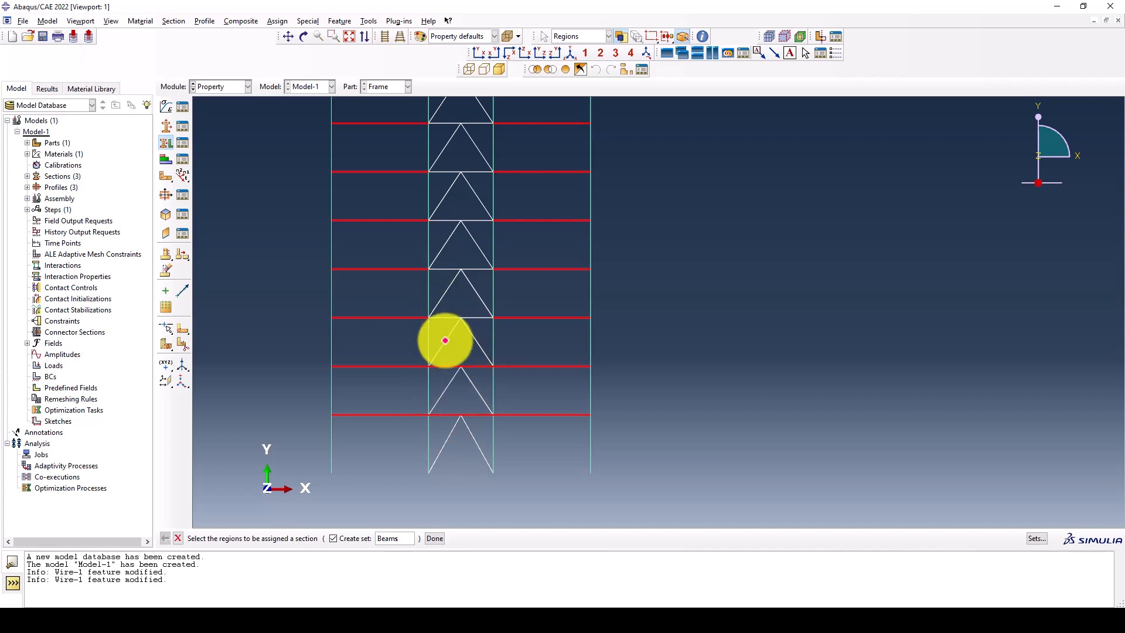
scroll(445, 331, "down", 3)
scroll(448, 247, "down", 2)
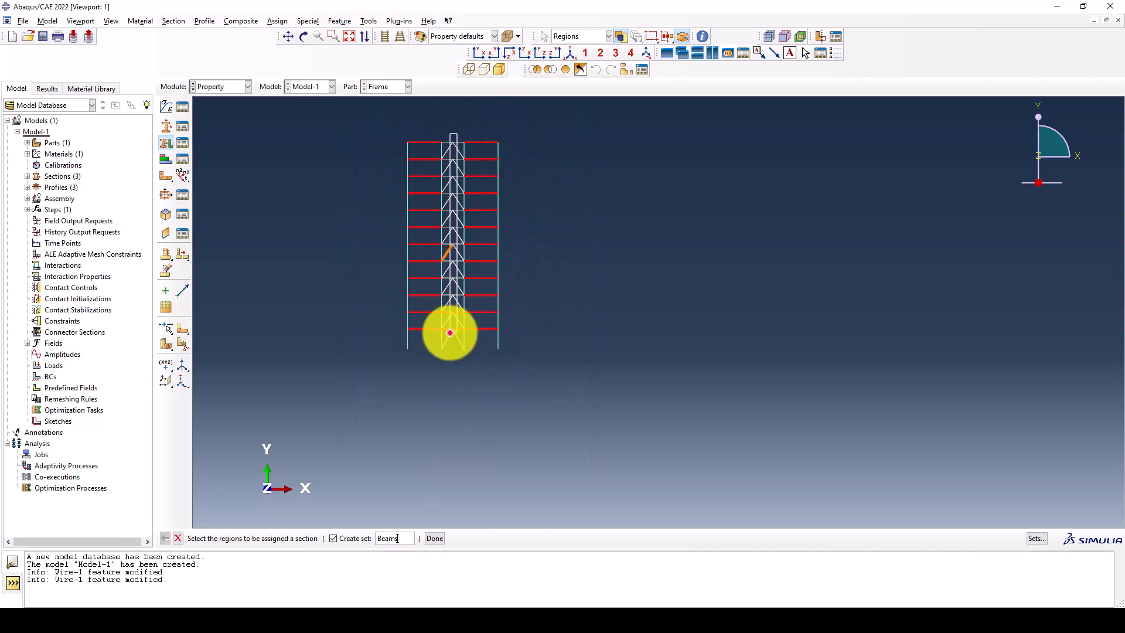
left_click(450, 333, "shift")
scroll(454, 186, "up", 3)
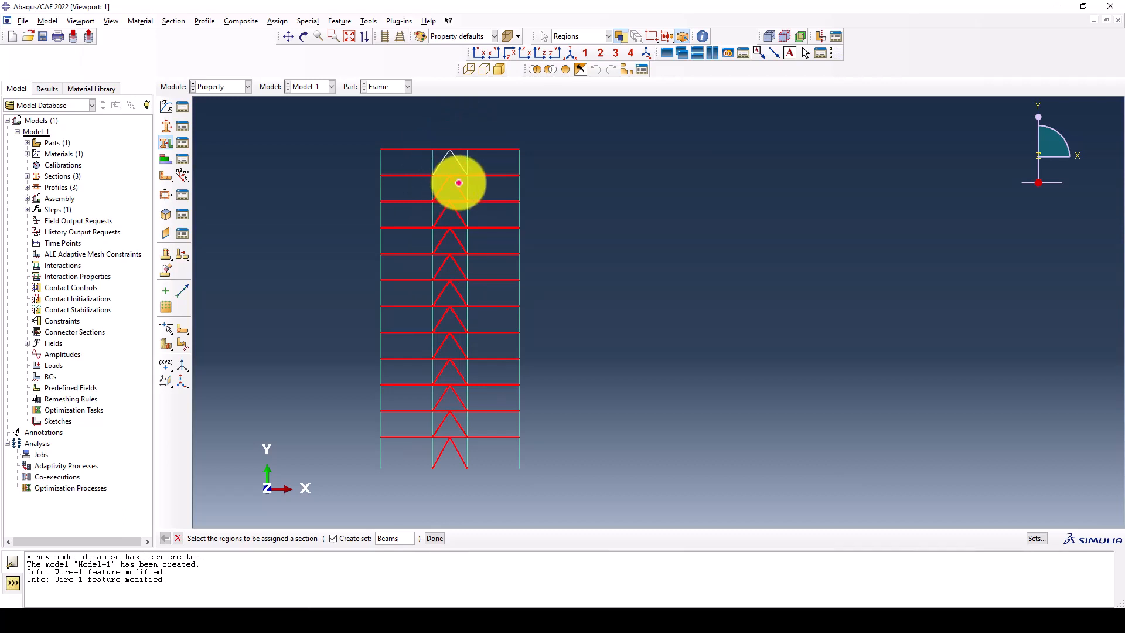
Step: Remove all the diagonal braces of the middle bay from the selection, from the top storey down to the ground storey
left_click_drag(439, 185, 440, 236, "ctrl")
left_click(451, 263, "ctrl")
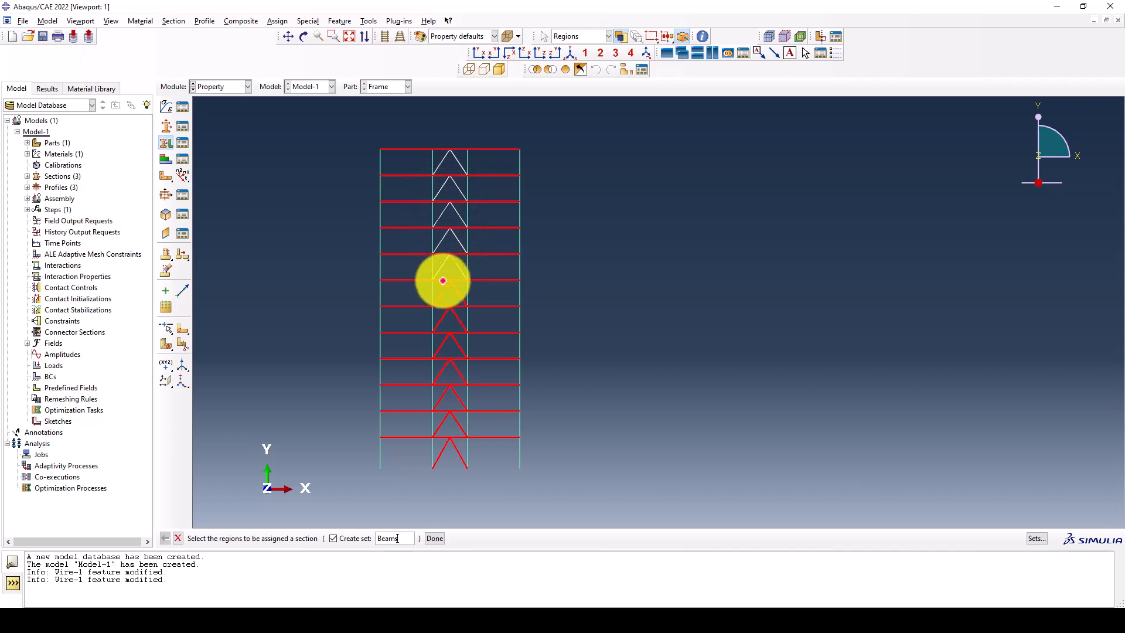
left_click(456, 284, "ctrl")
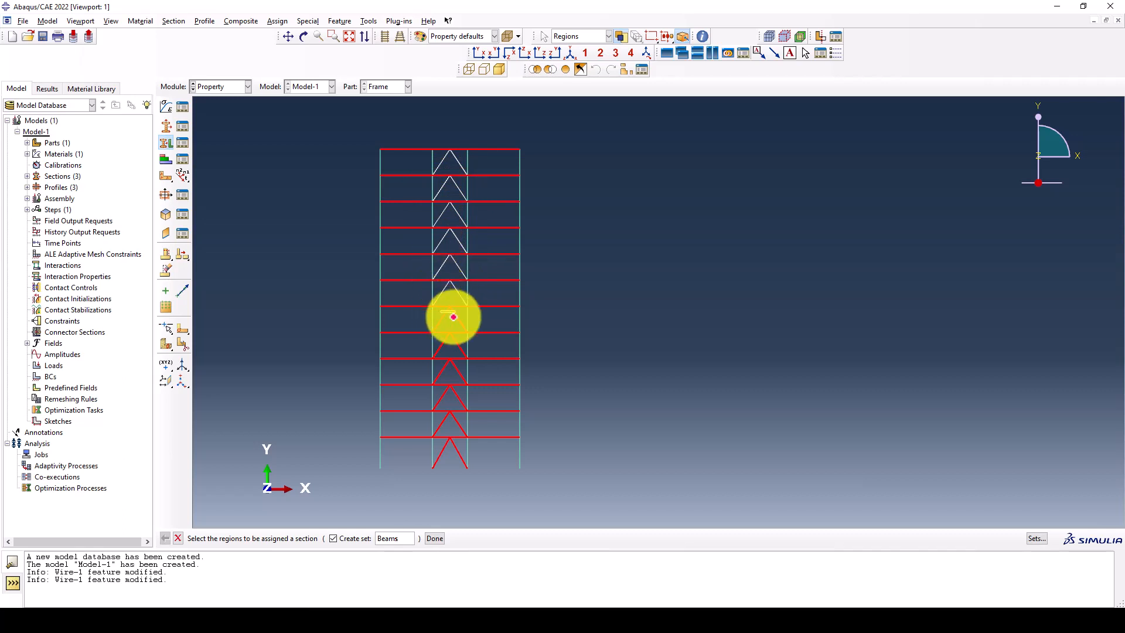
left_click(453, 317, "ctrl")
left_click(442, 344, "ctrl")
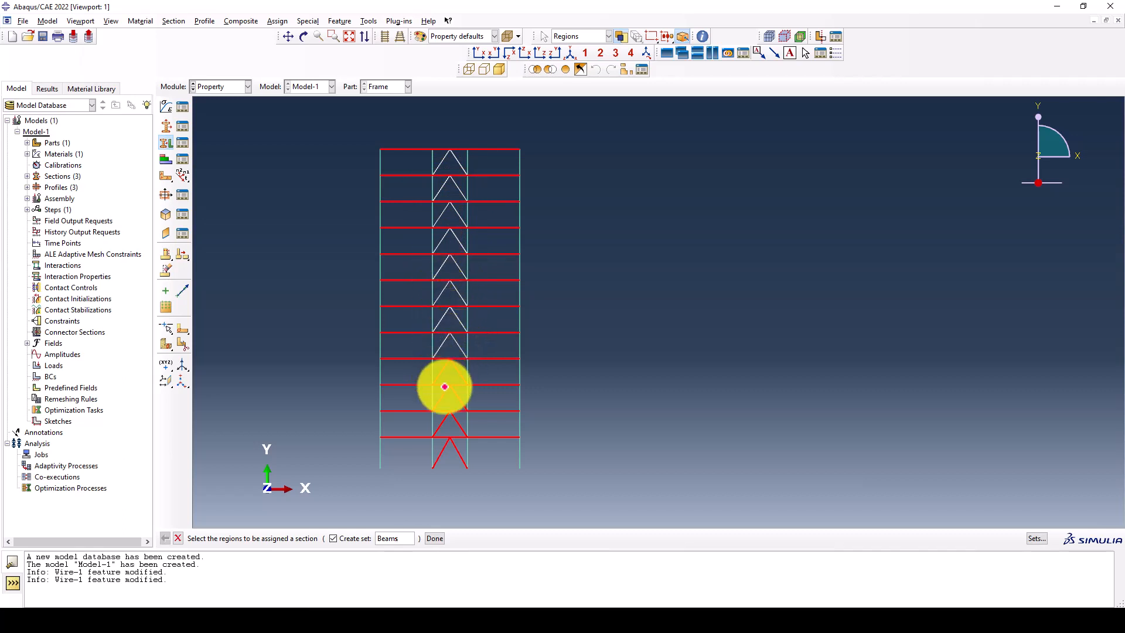
left_click(438, 391, "ctrl")
left_click(437, 416, "ctrl")
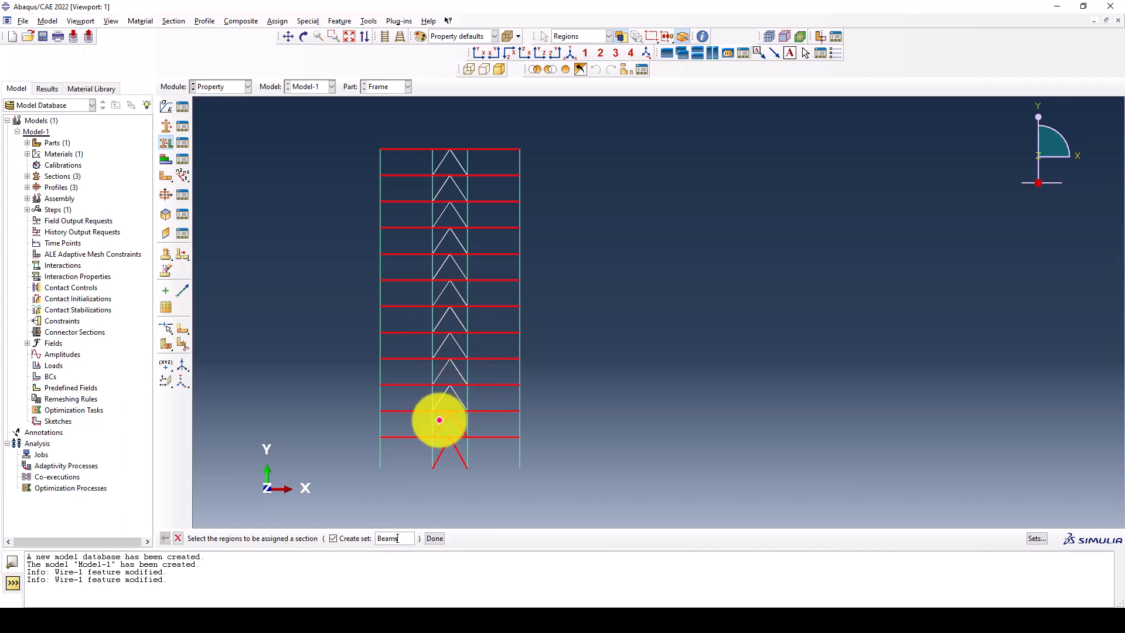
left_click(466, 461, "ctrl")
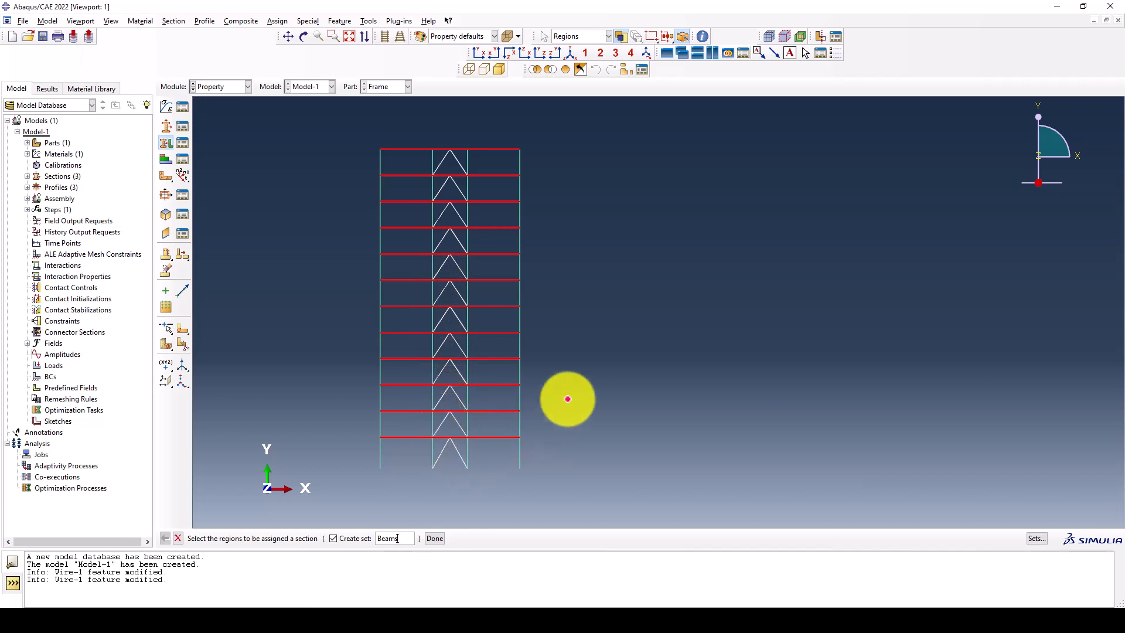
Step: Finish the region selection and assign the Beams section to the Beams set
middle_click(572, 395)
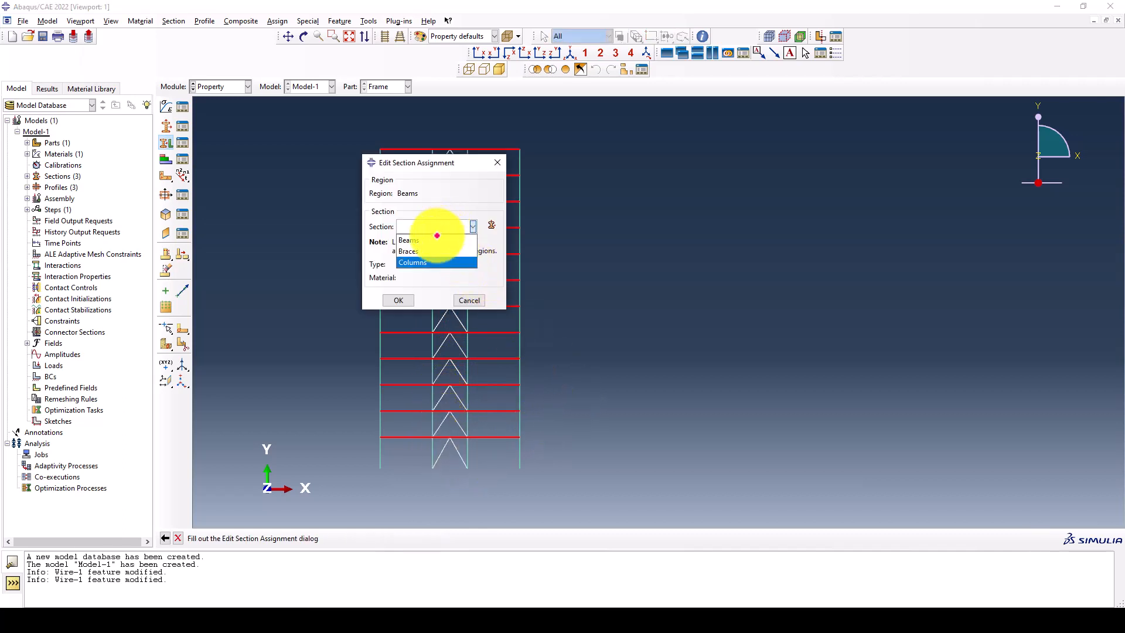
left_click(437, 237)
left_click(398, 300)
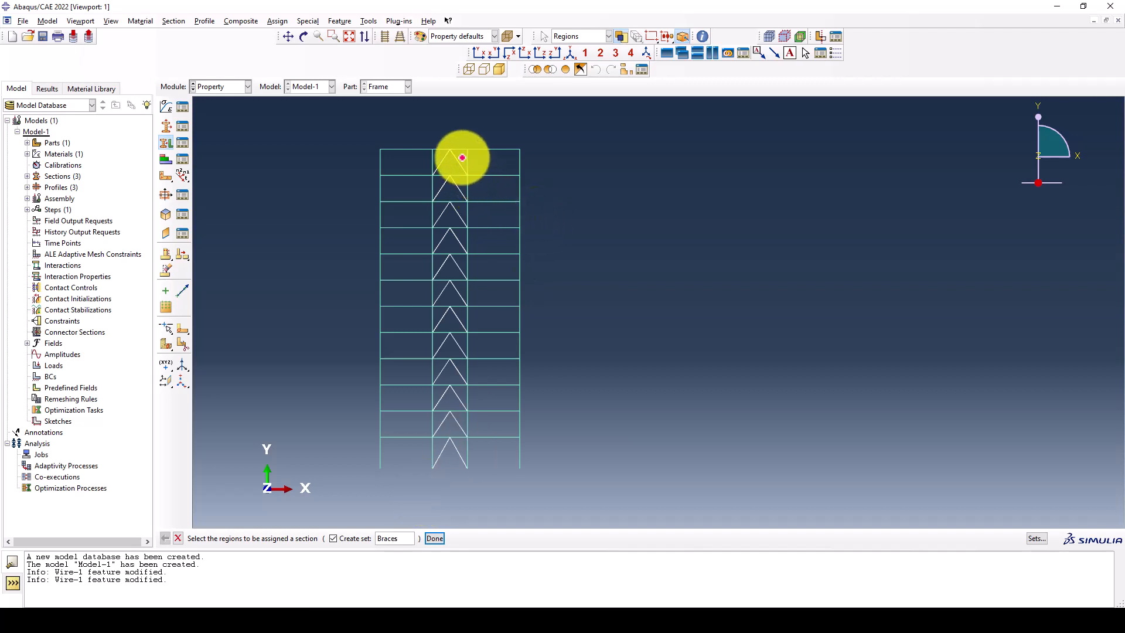
Step: Select all diagonal braces of the middle bay, storey by storey from top to bottom, as regions for the Braces set
left_click(441, 164)
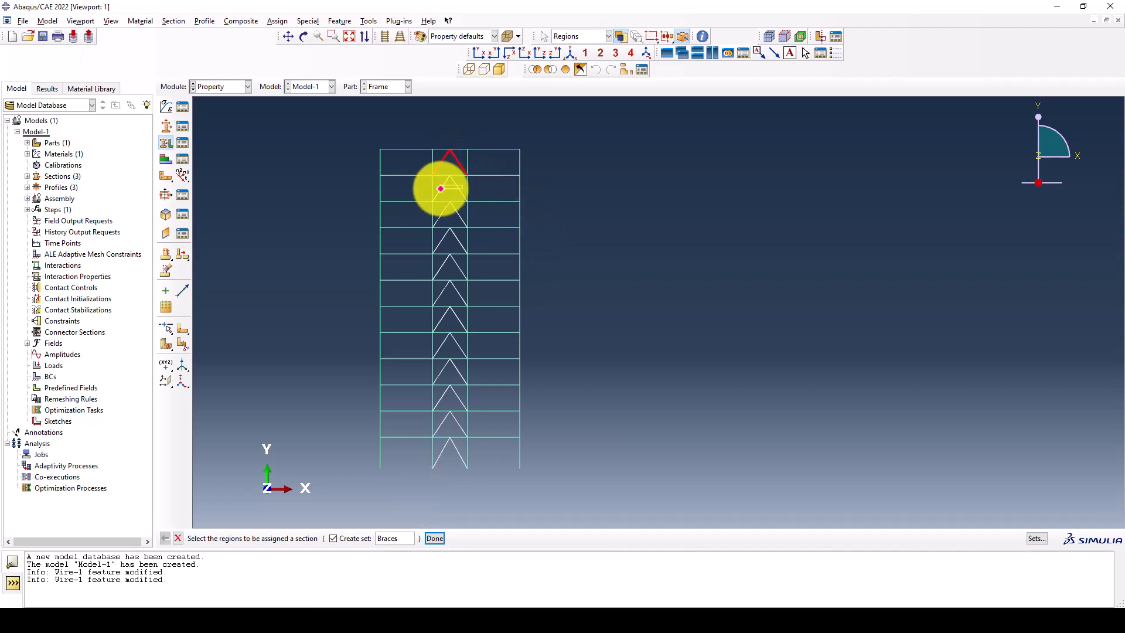
left_click(456, 208, "shift")
left_click(442, 213, "shift")
left_click(456, 236, "shift")
left_click(441, 240, "shift")
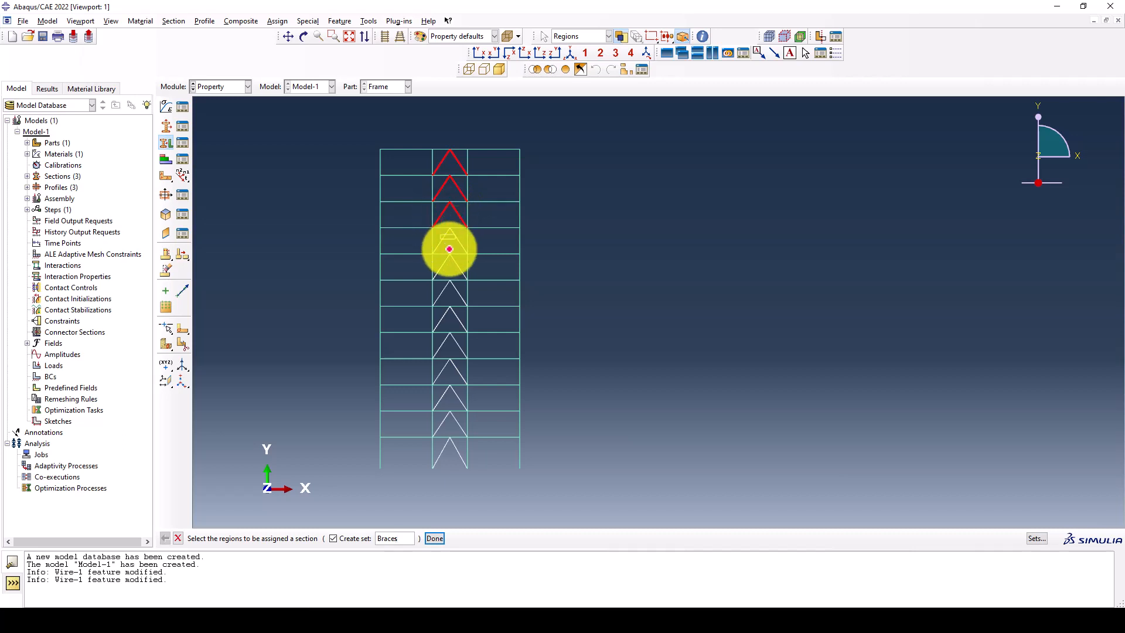
left_click_drag(455, 261, 437, 317, "shift")
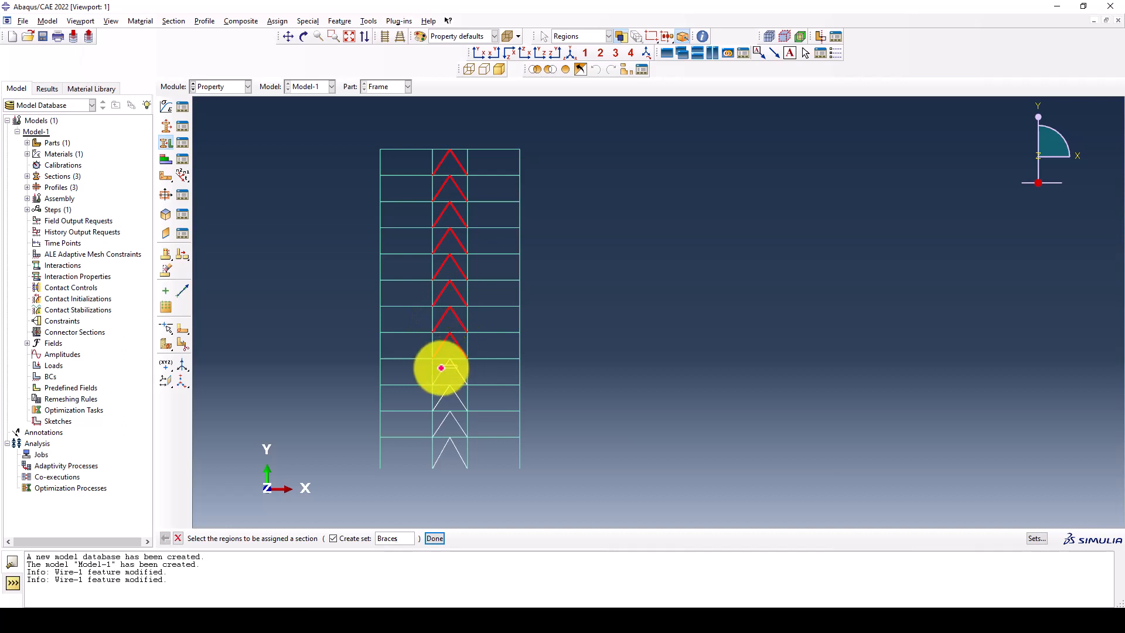
left_click_drag(441, 368, 440, 421, "shift")
left_click(440, 449, "shift")
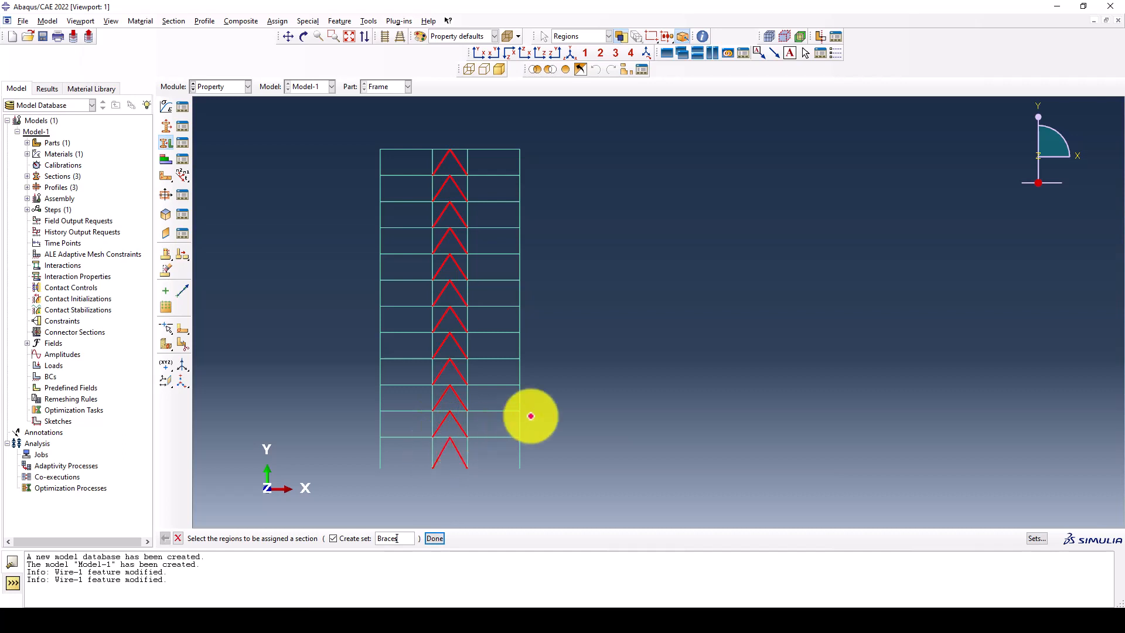
Step: Finish the region selection and assign the Braces section to the Braces set
middle_click(588, 367)
left_click(427, 223)
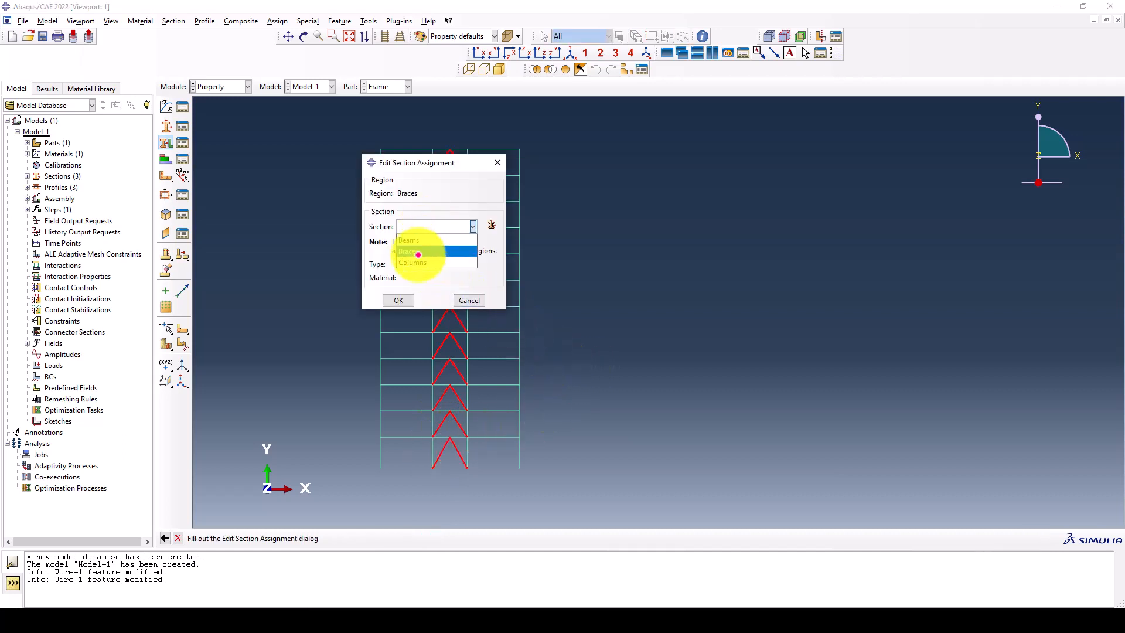
left_click(416, 251)
left_click(398, 302)
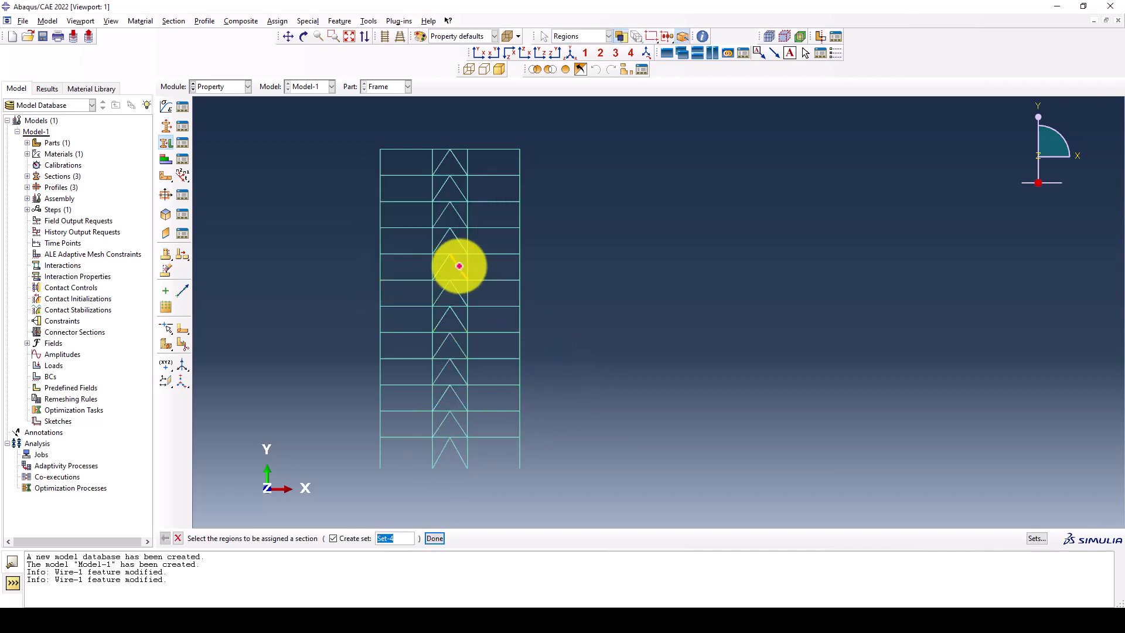
left_click(459, 266)
left_click(350, 537)
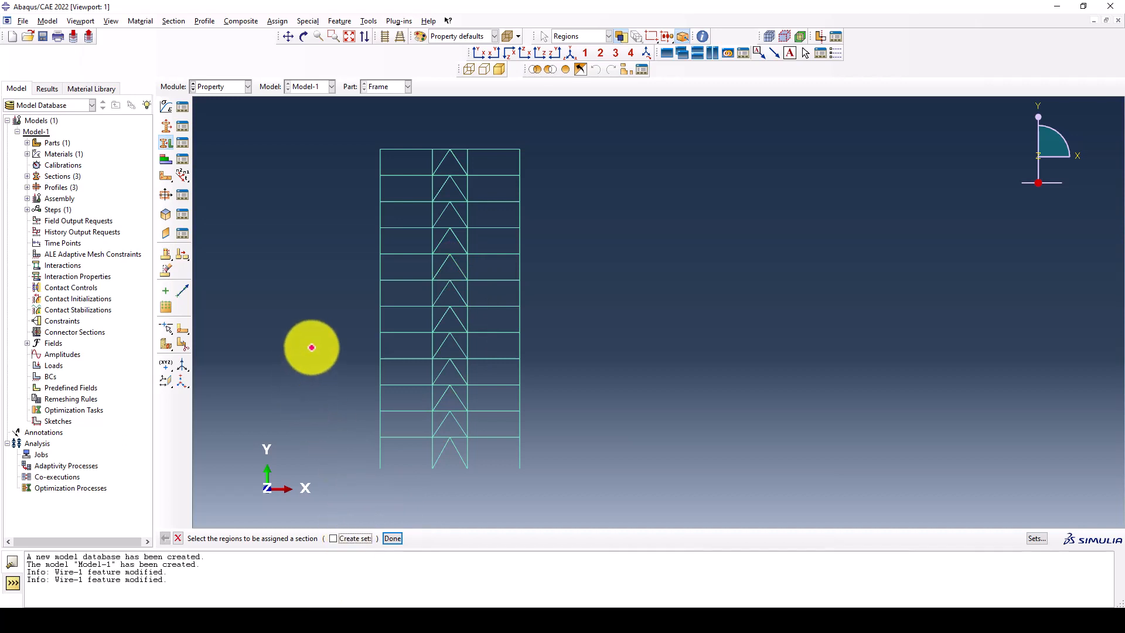
left_click(183, 194)
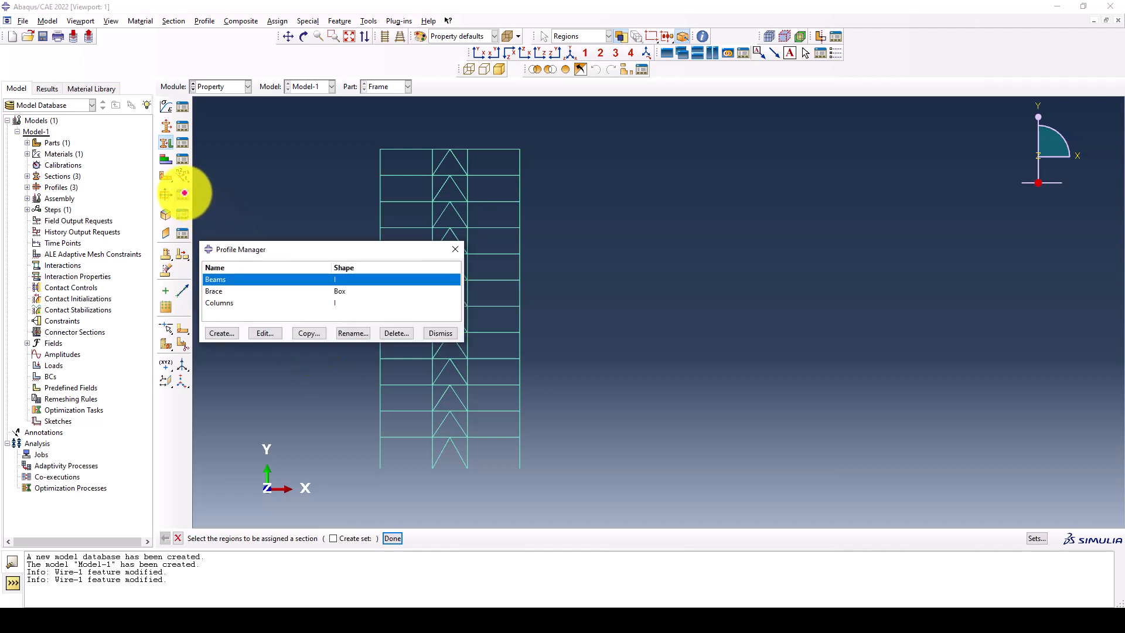
left_click(455, 249)
left_click(169, 177)
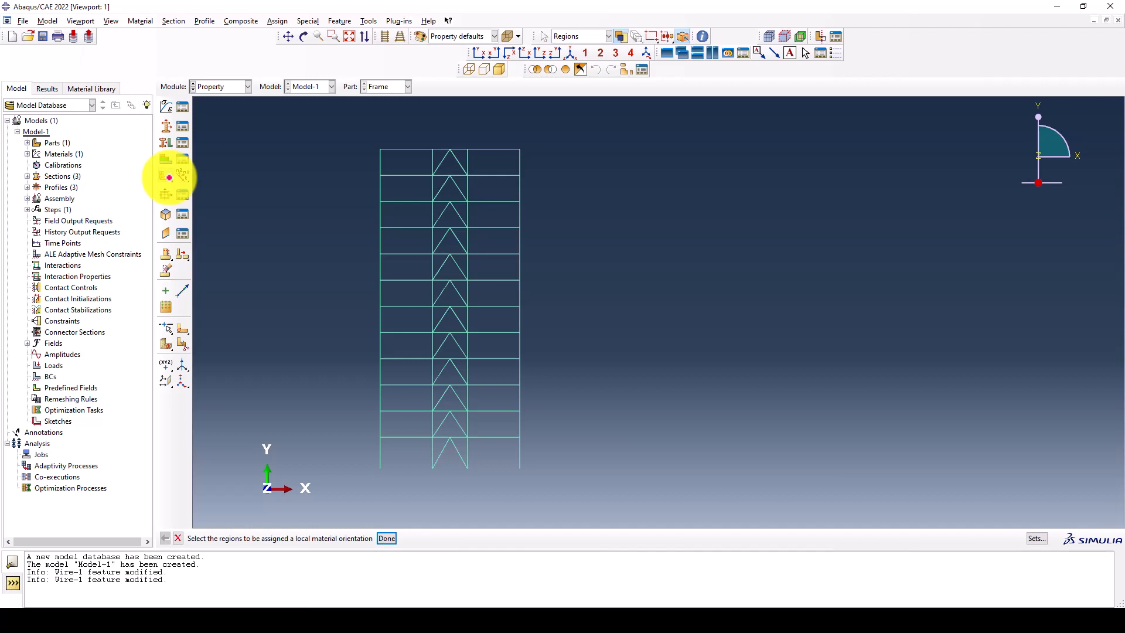
Step: Assign a beam section orientation to the Beams set with the n1 direction 0.0,0.0,-1.0
left_click_drag(182, 177, 205, 176)
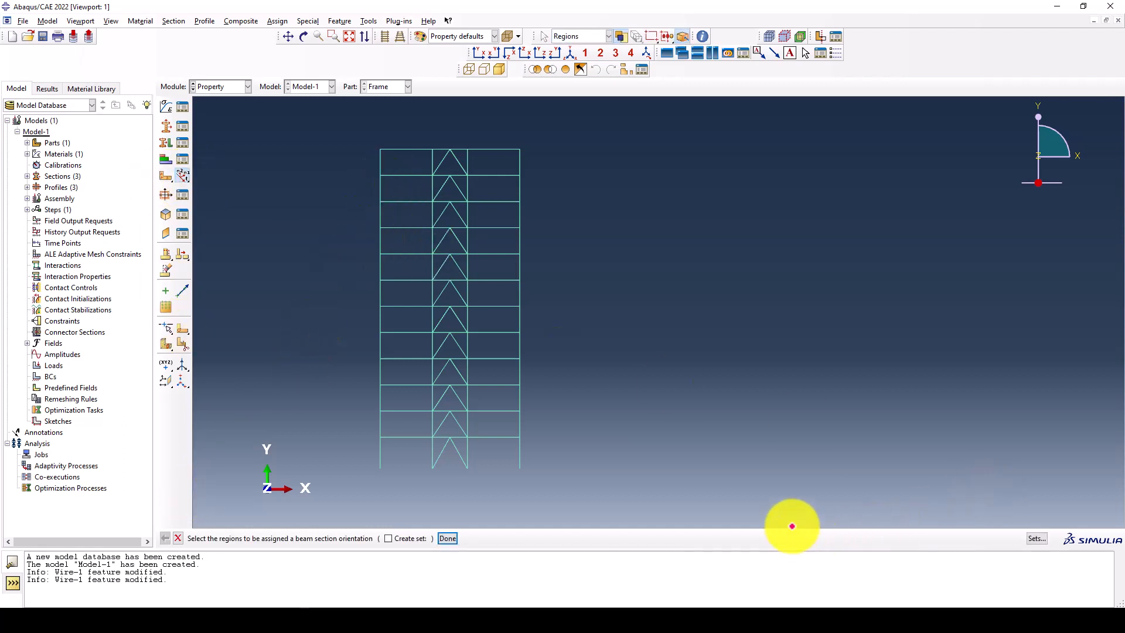
left_click(1032, 538)
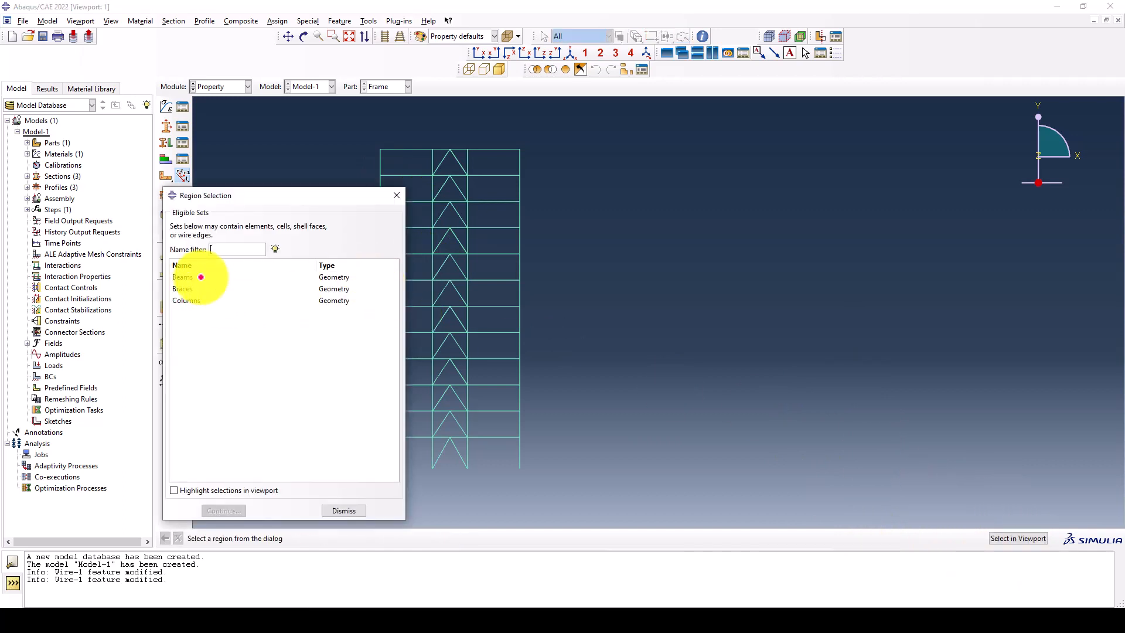
left_click(201, 277)
left_click(223, 510)
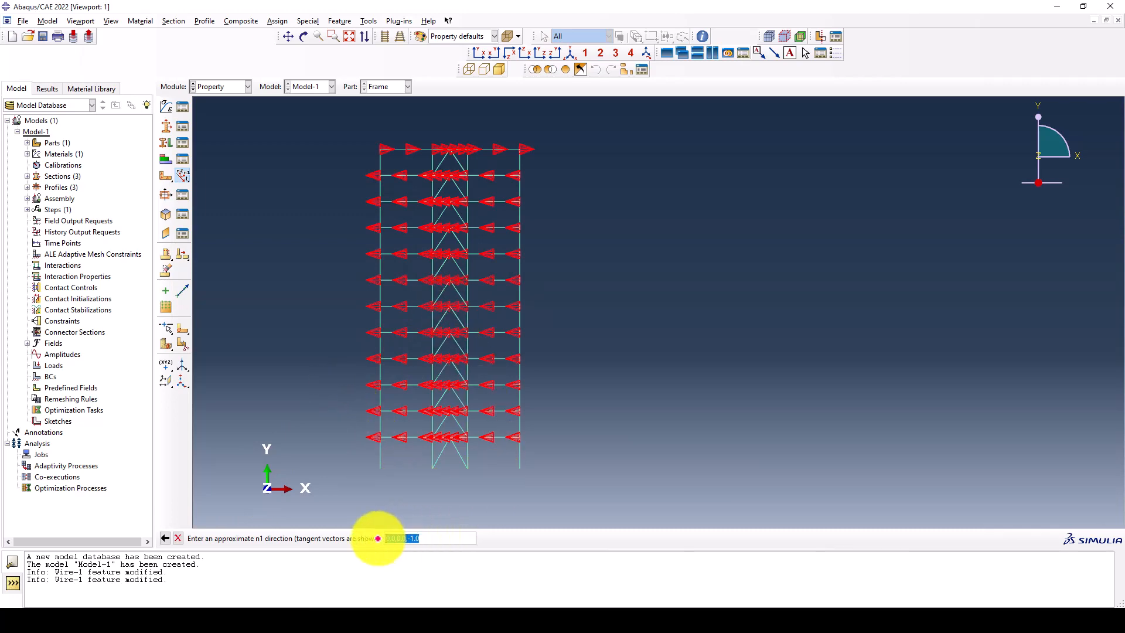
key("Return")
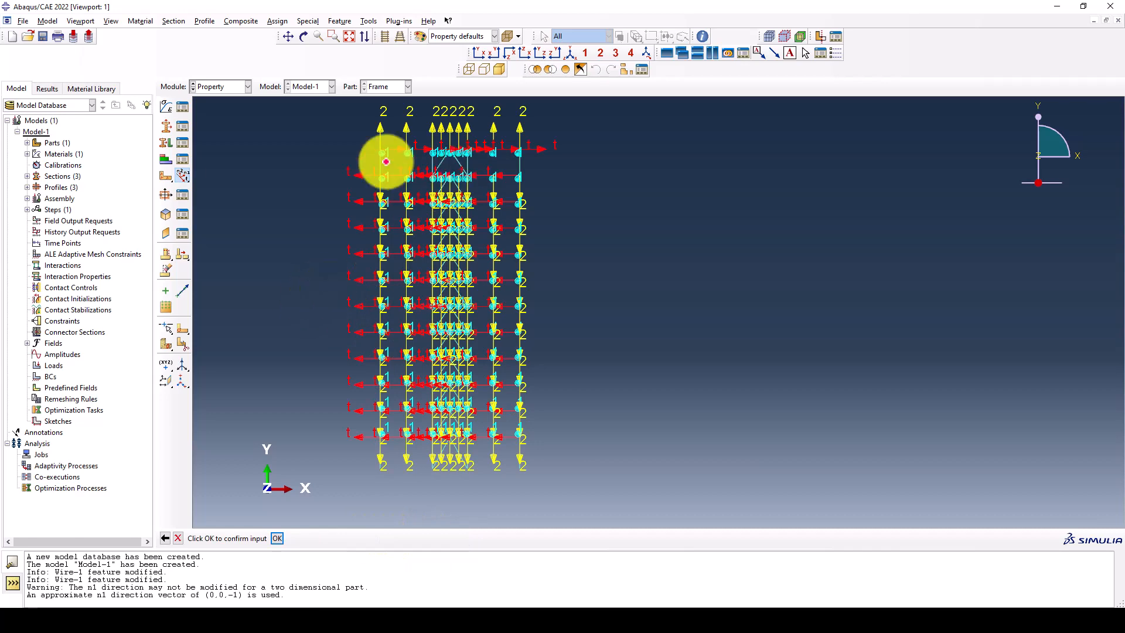
key("Return")
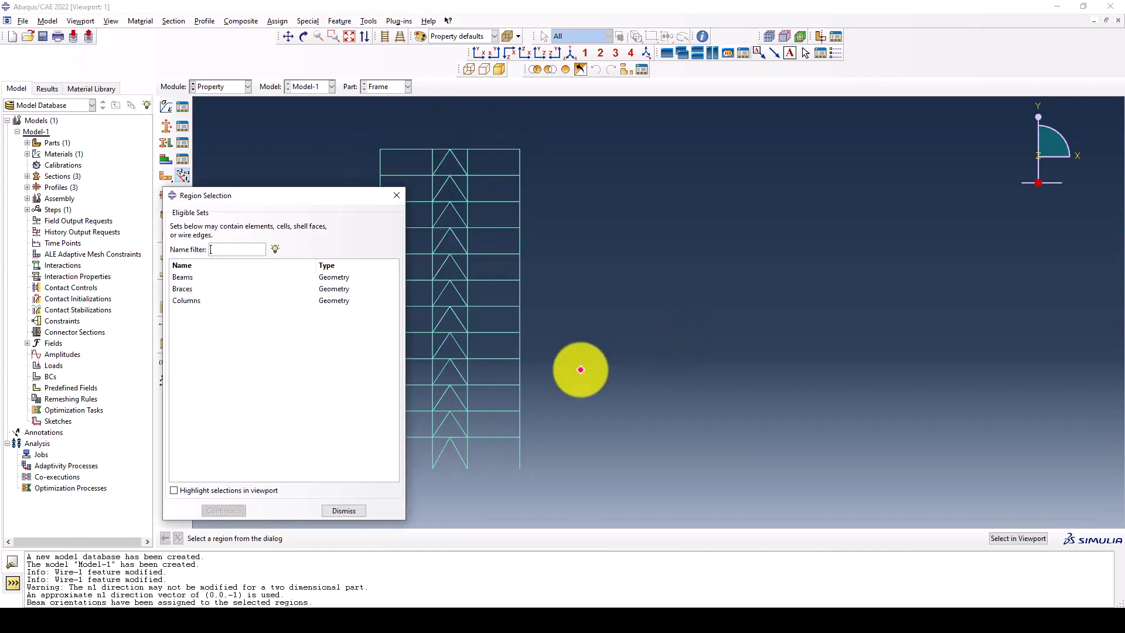
Step: Assign a beam section orientation to the Columns set, accepting the default n1 direction
left_click(208, 305)
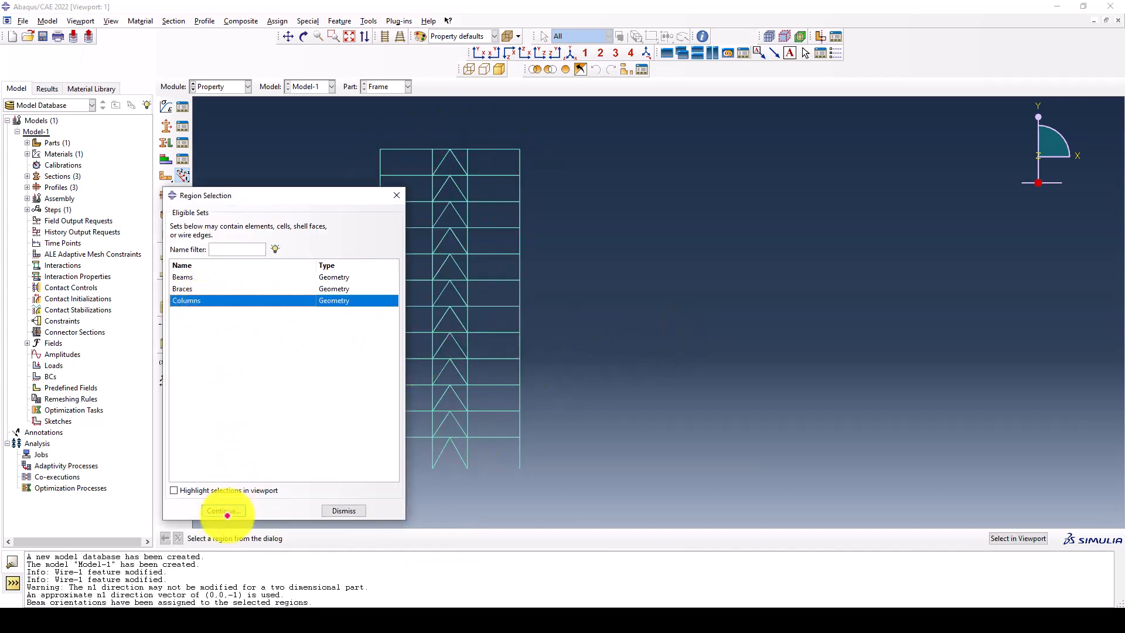
left_click(225, 512)
key("Return")
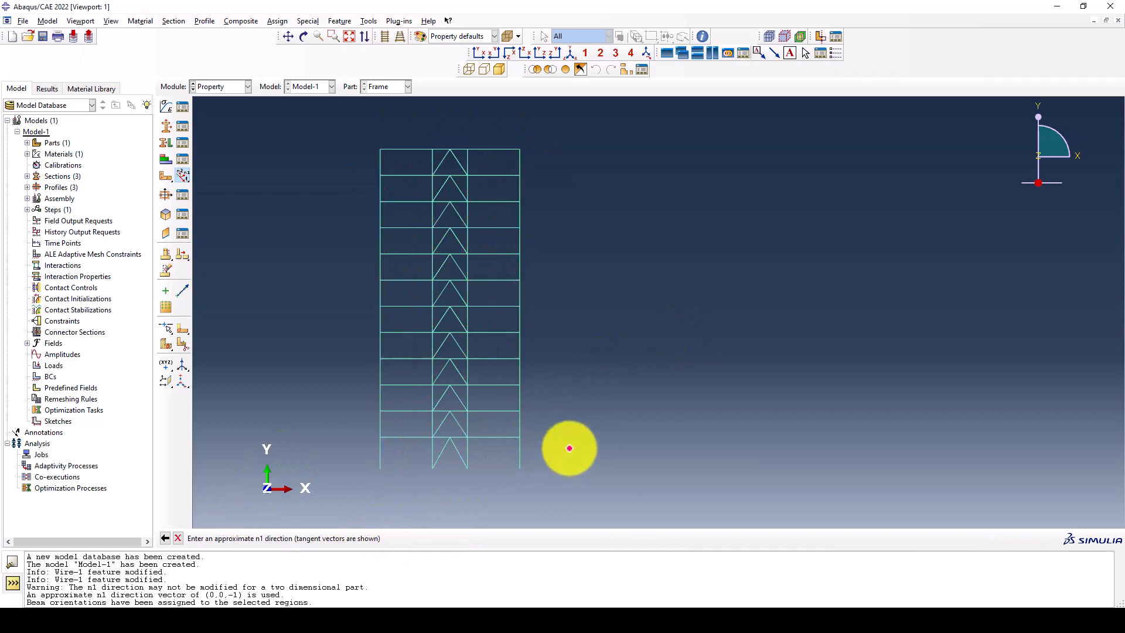
left_click(275, 538)
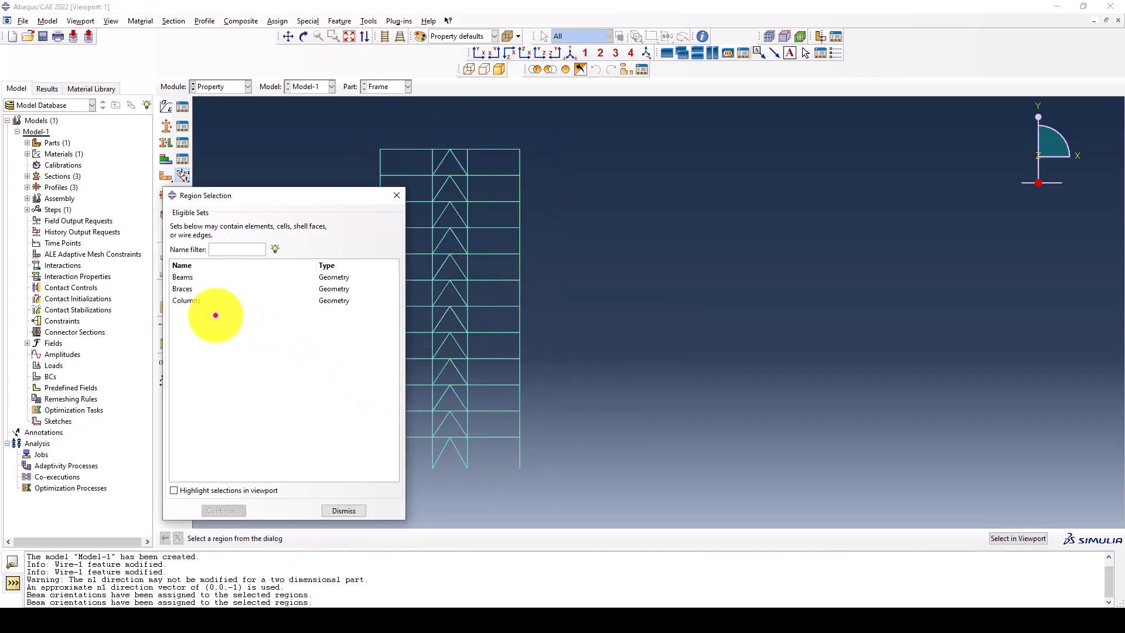
Step: Assign the n1 direction 0.0,0.0,-1.0 as beam orientation to the Braces set and close the region selection
left_click(182, 289)
left_click(223, 510)
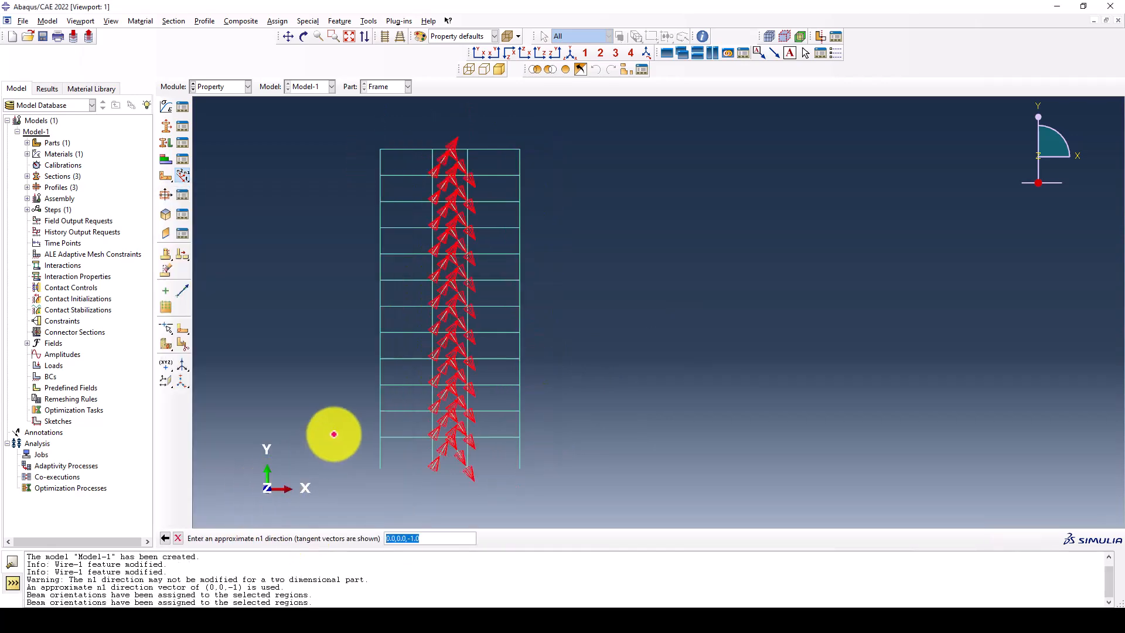
key("Return")
left_click(275, 537)
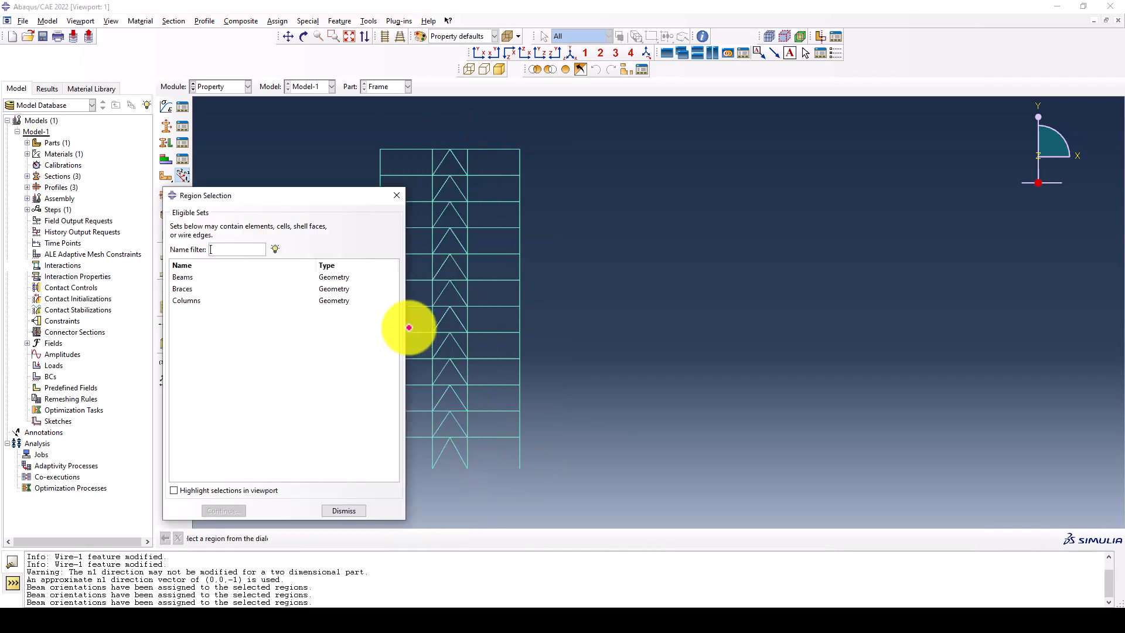
left_click(393, 192)
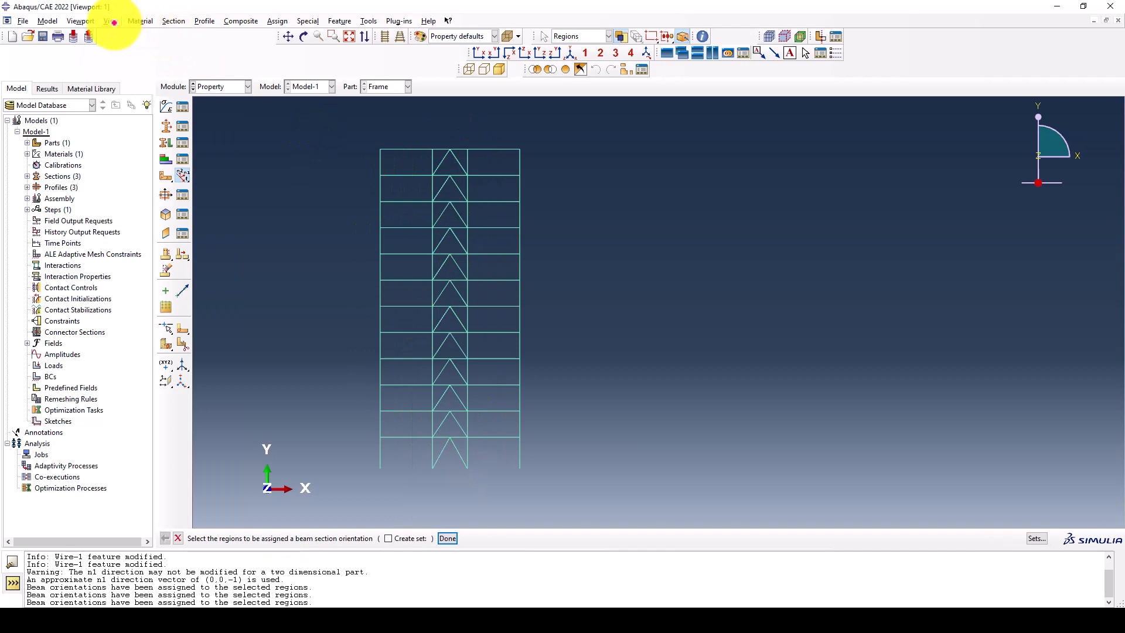
Step: Turn on beam profile rendering in the part display options to show the frame members with their cross-sections
left_click(111, 21)
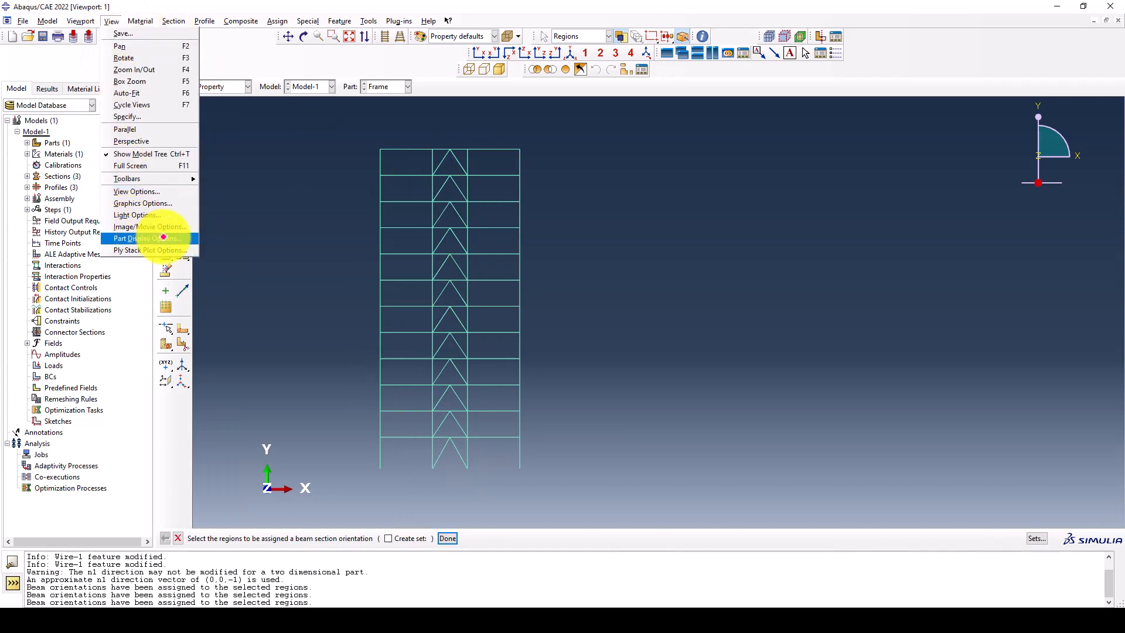
left_click(163, 238)
left_click(170, 384)
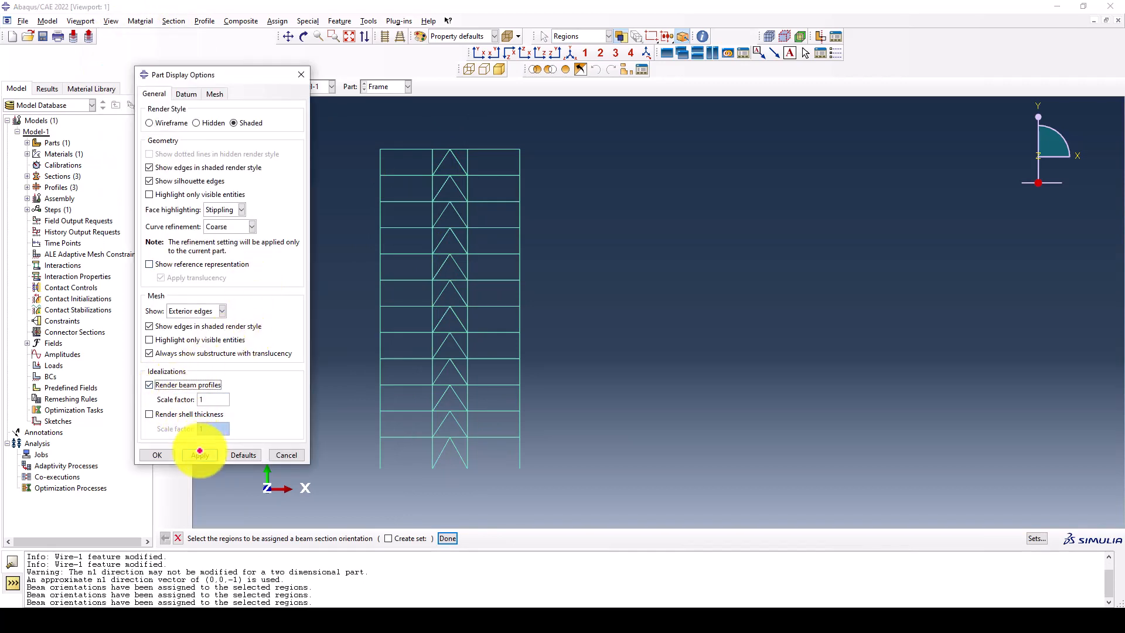
left_click(200, 454)
left_click(157, 454)
scroll(454, 120, "up", 4)
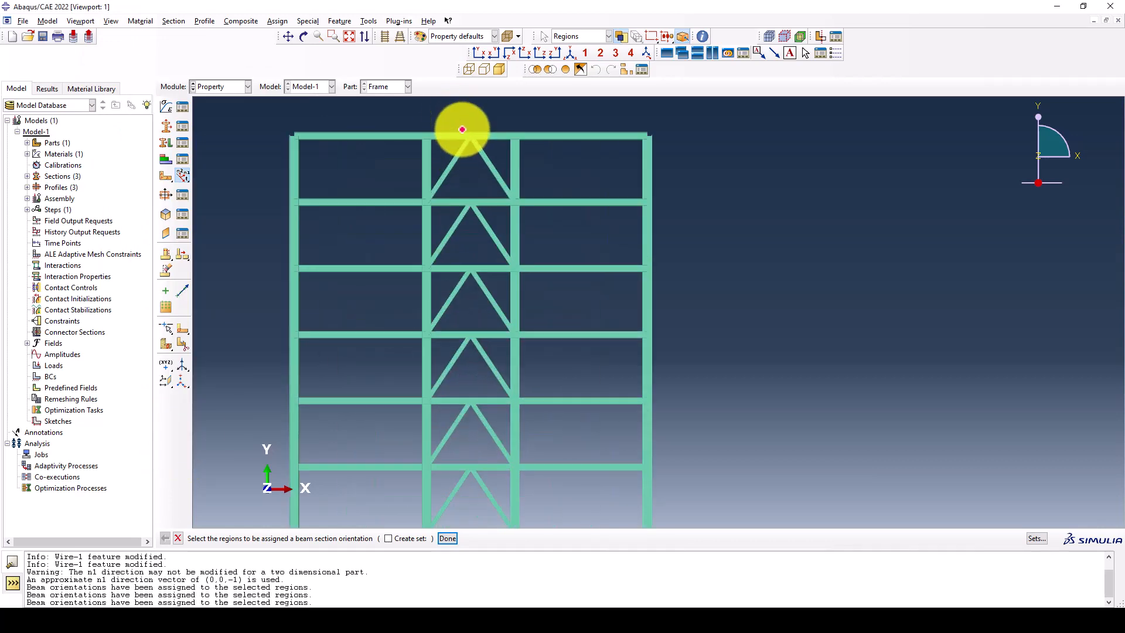
scroll(462, 131, "up", 5)
left_click_drag(623, 238, 601, 342, "ctrl+alt")
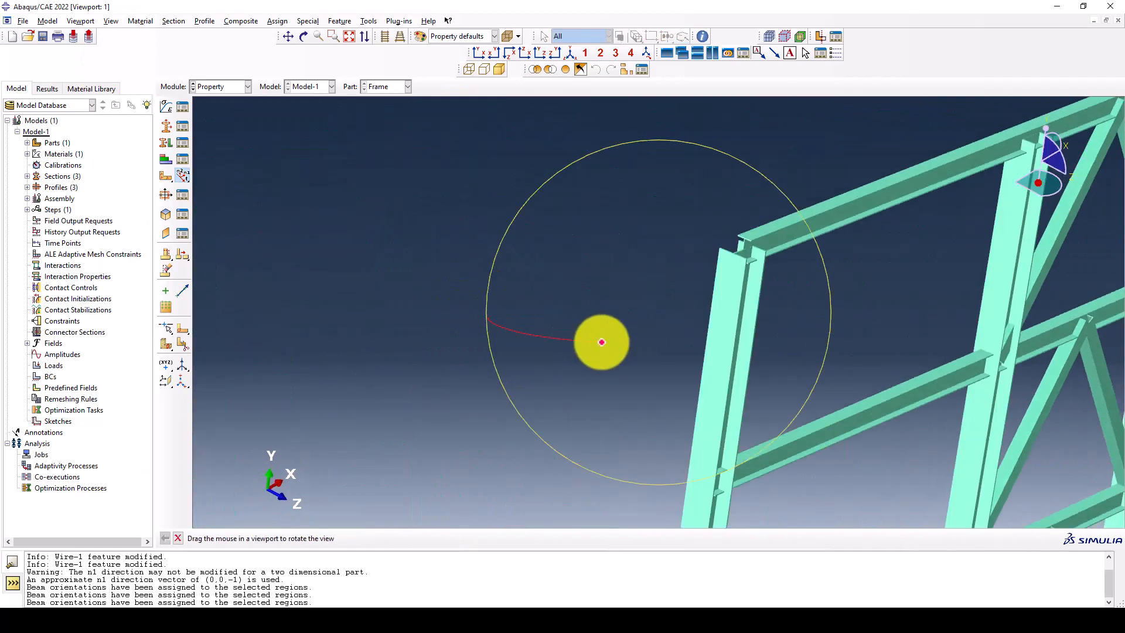
Step: Examine the rendered beam, column and brace profiles and their orientations at the joints from several angles
scroll(403, 233, "down", 4)
scroll(840, 166, "up", 4)
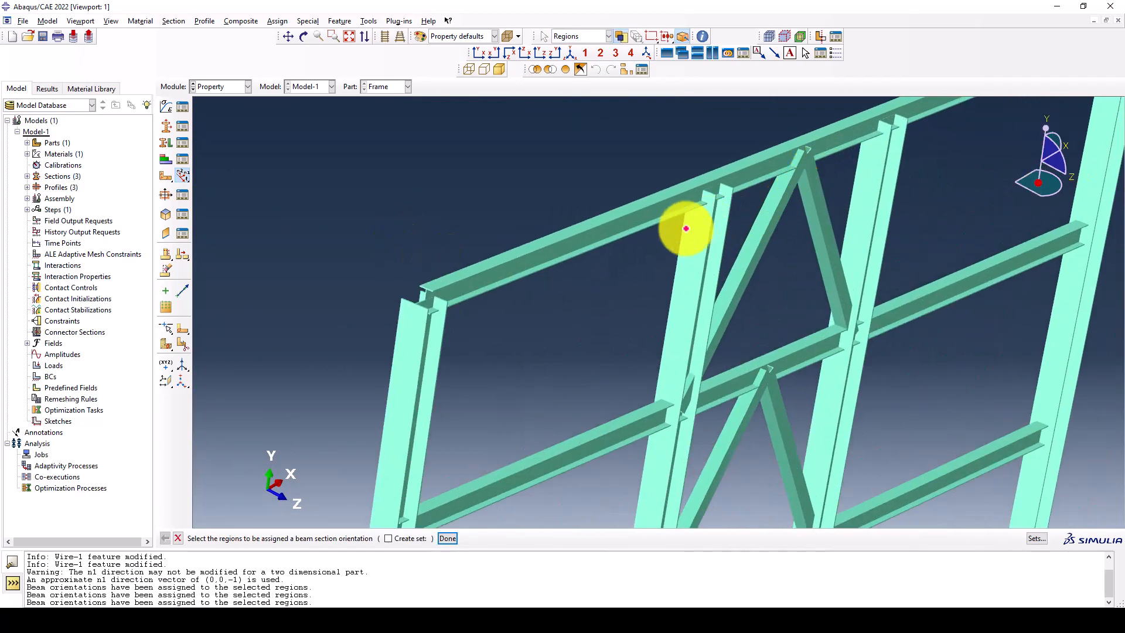
scroll(574, 254, "down", 4)
left_click_drag(574, 254, 539, 296, "ctrl+alt")
scroll(540, 297, "up", 6)
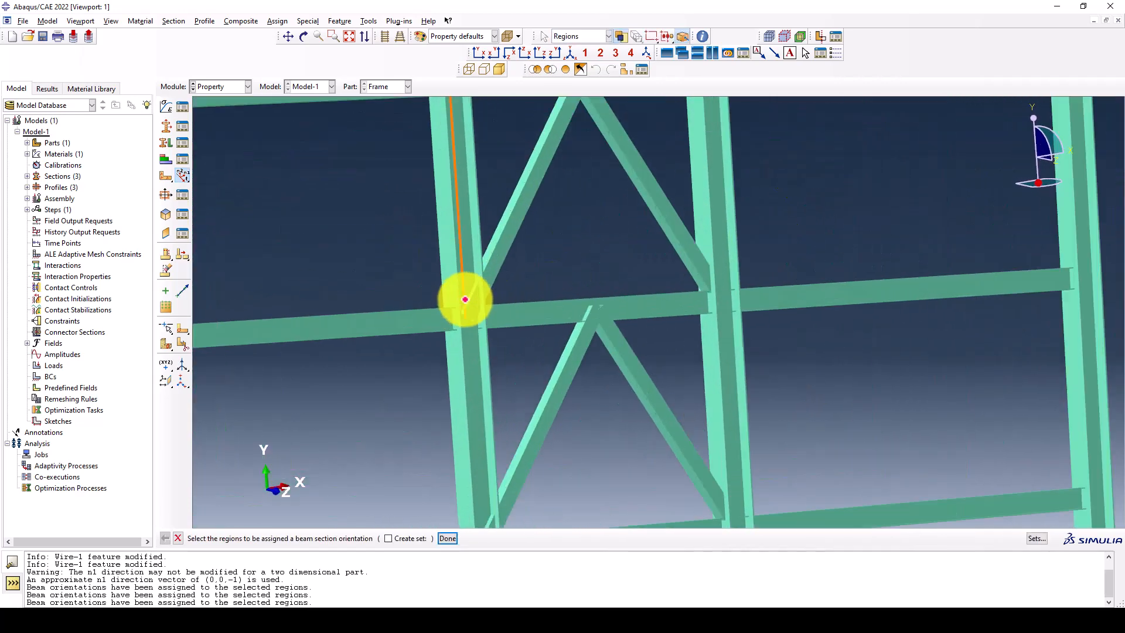
scroll(648, 304, "down", 5)
left_click_drag(723, 308, 574, 254, "ctrl+alt")
scroll(510, 223, "down", 5)
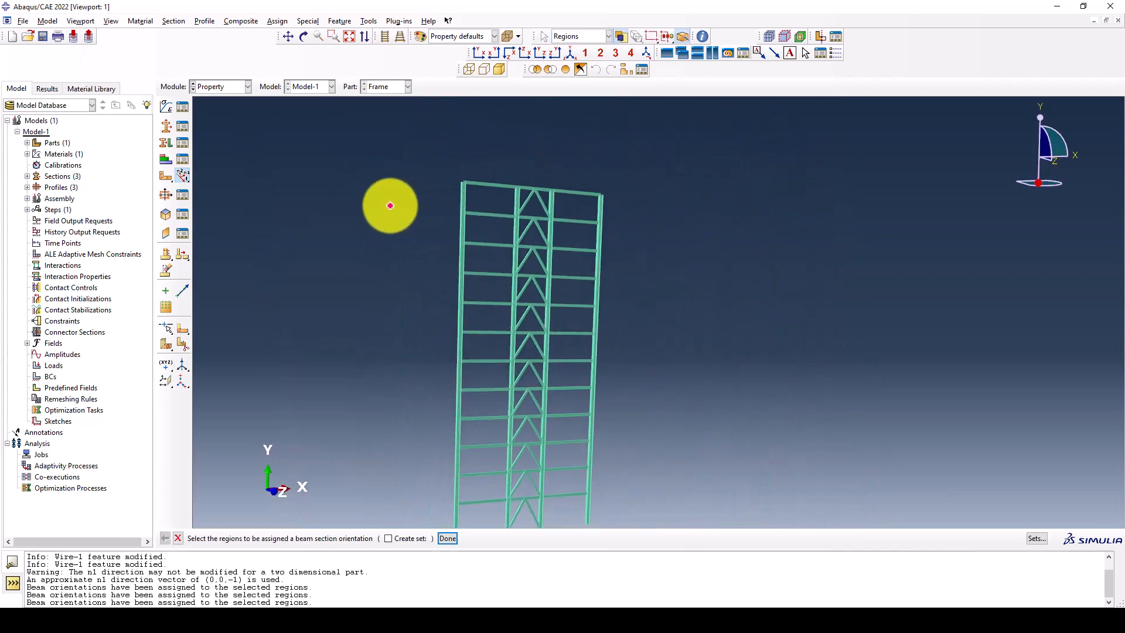
Step: Create a dependent instance of the Frame part in the assembly
left_click(214, 87)
left_click(220, 120)
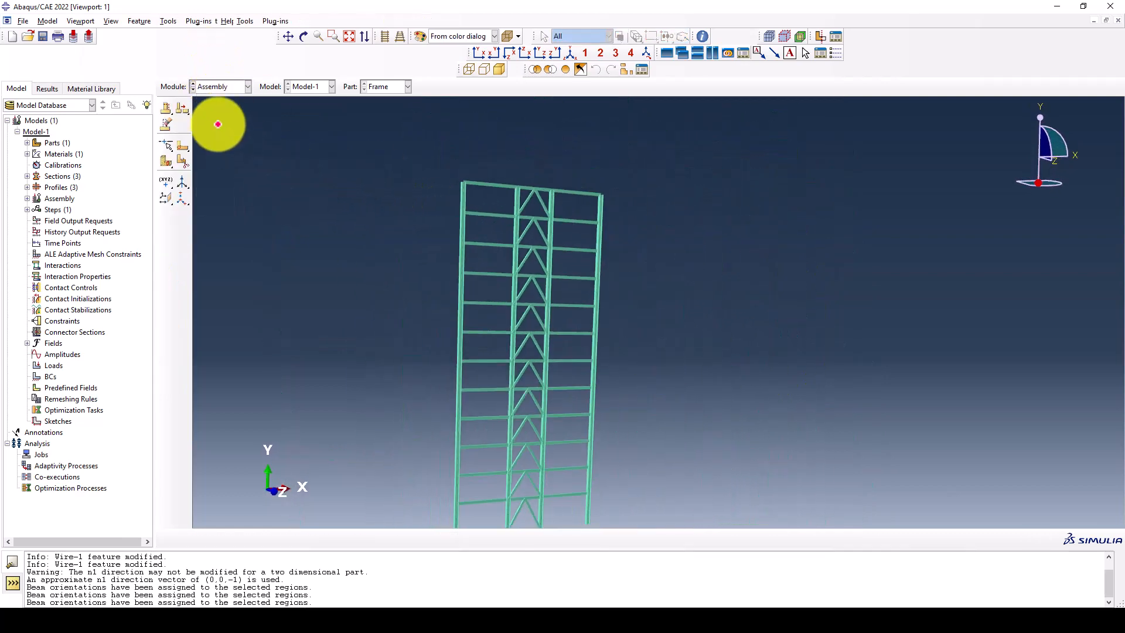
left_click(166, 106)
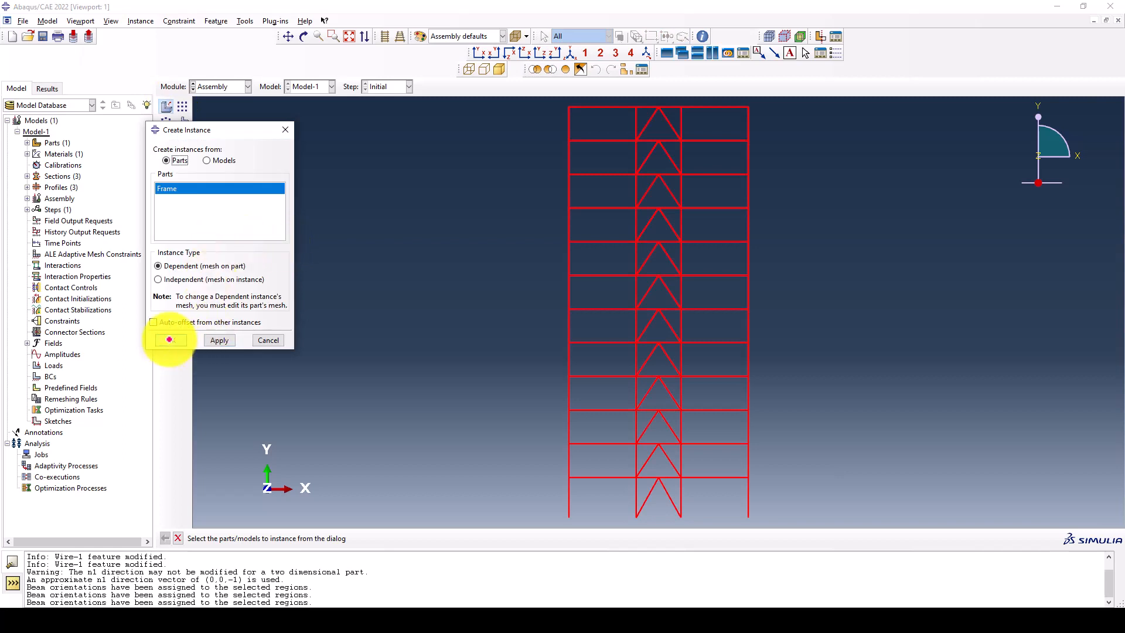
left_click(169, 340)
scroll(380, 239, "down", 3)
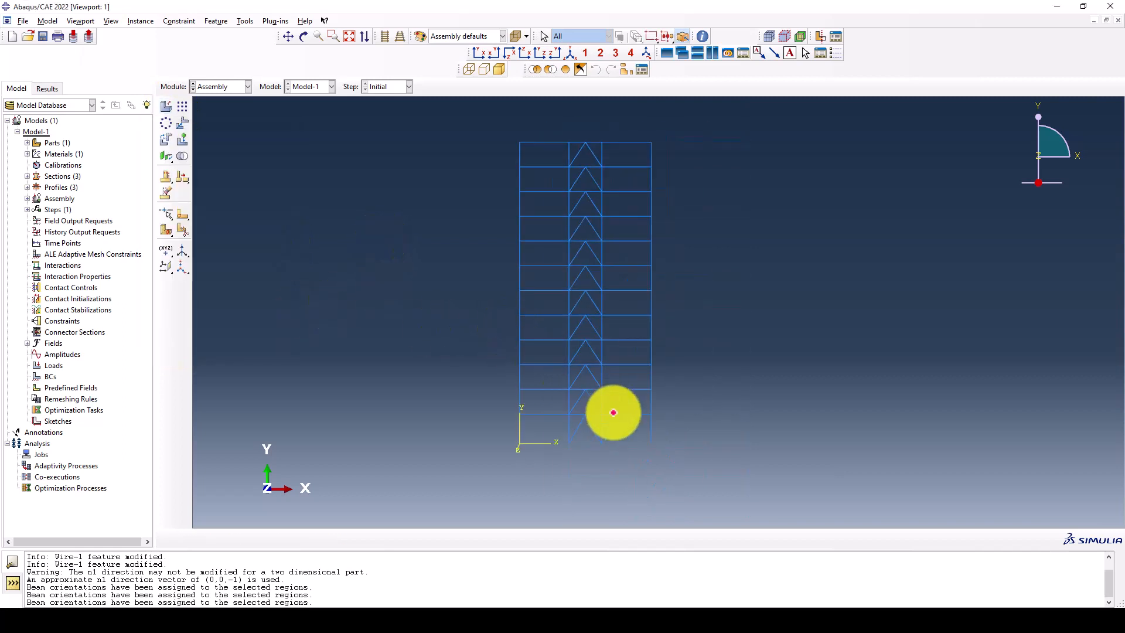
scroll(369, 307, "down", 1)
scroll(538, 334, "up", 1)
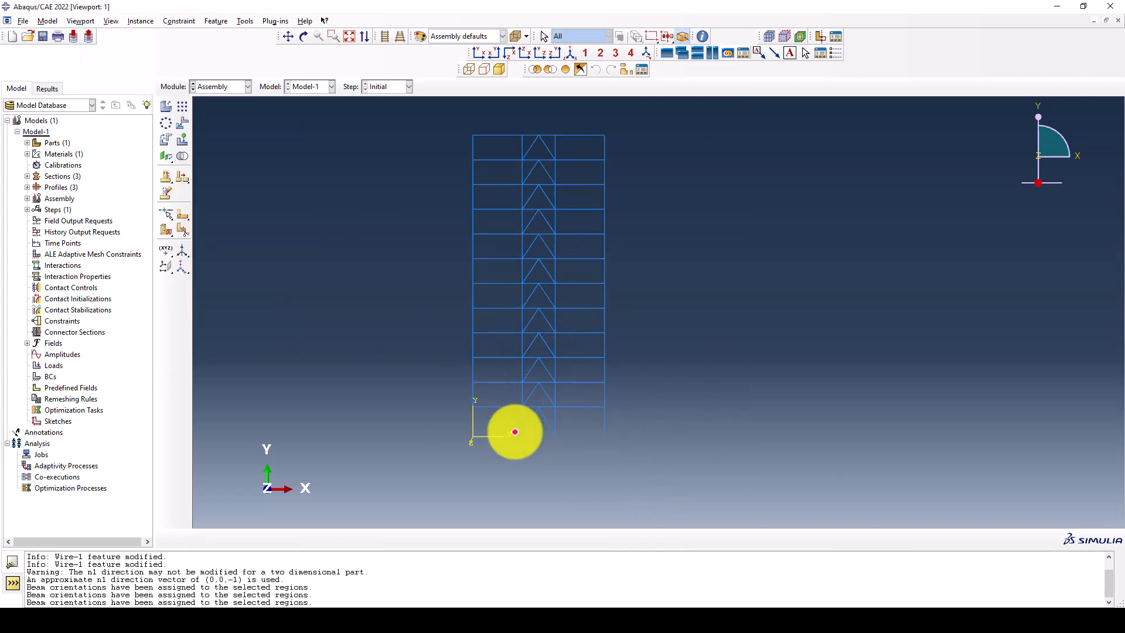
Step: Create a linear perturbation Frequency step named Modal_Analysis after the Initial step
left_click(219, 86)
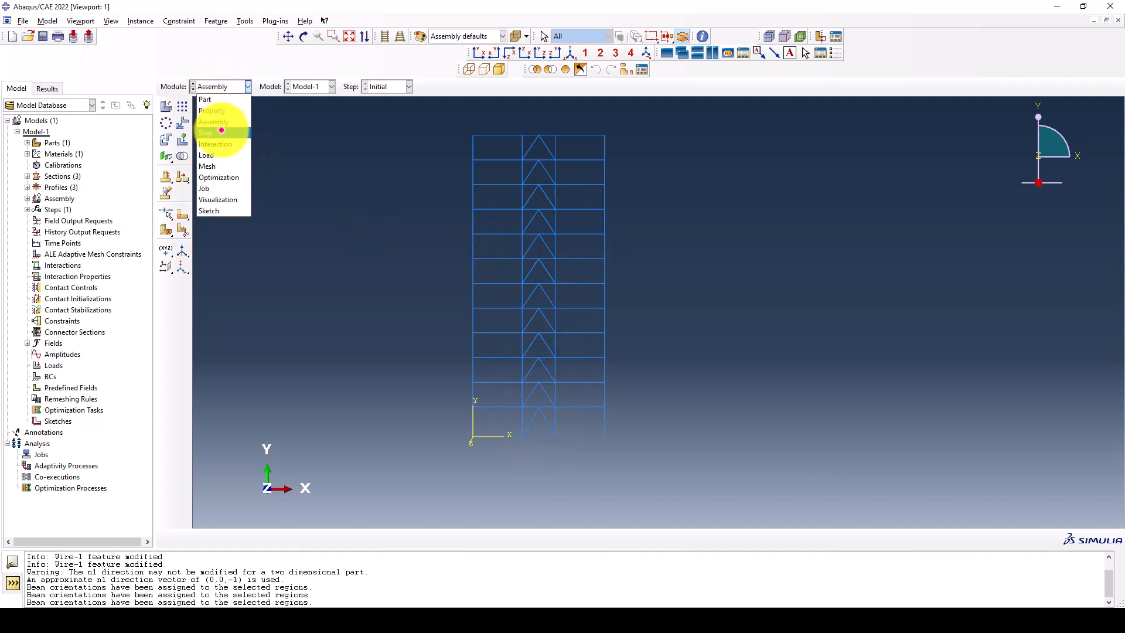
left_click(221, 130)
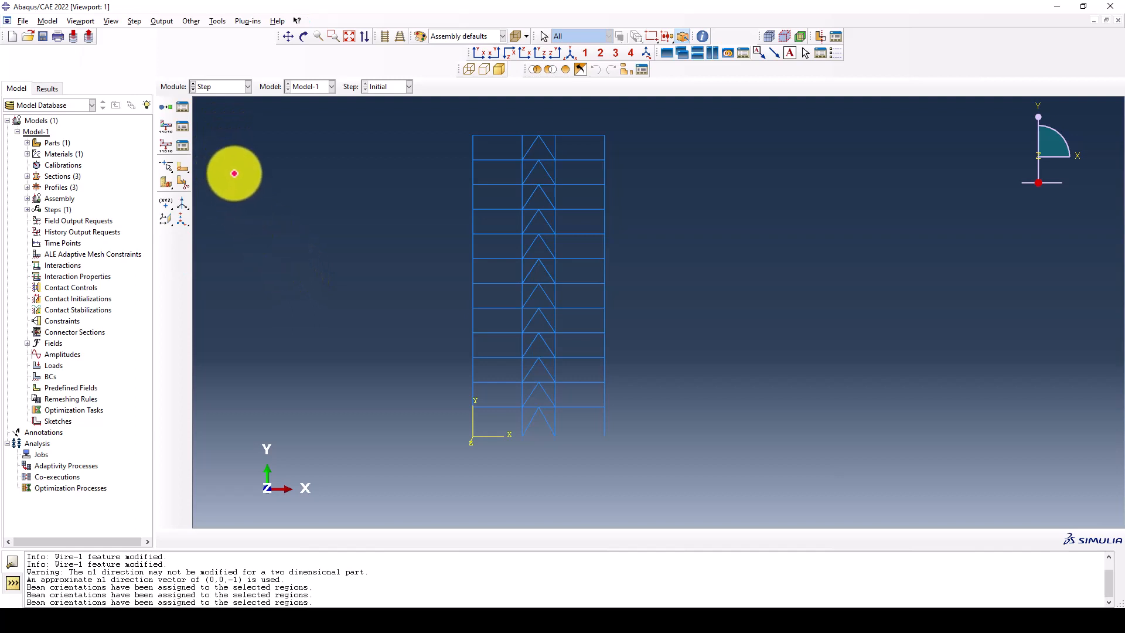
left_click(166, 106)
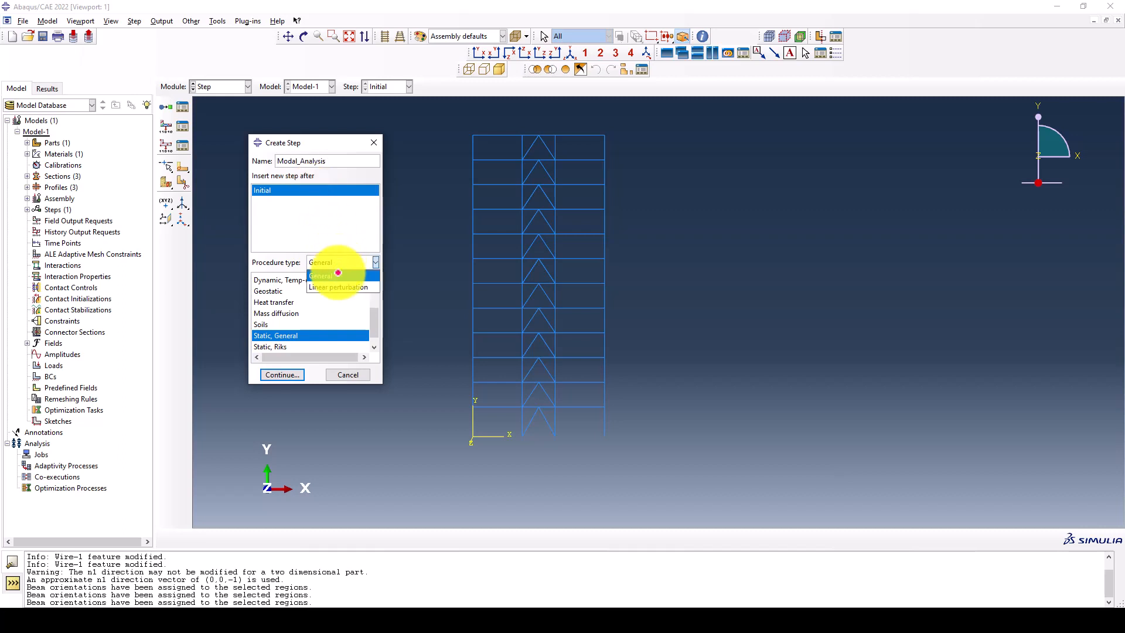
left_click(338, 287)
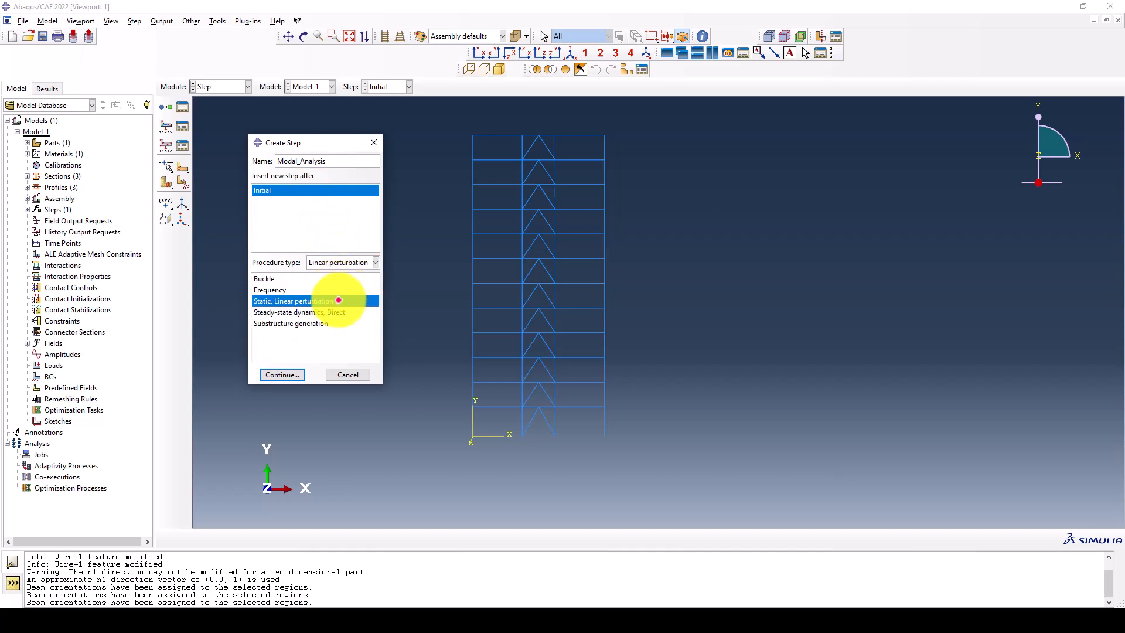
left_click(280, 289)
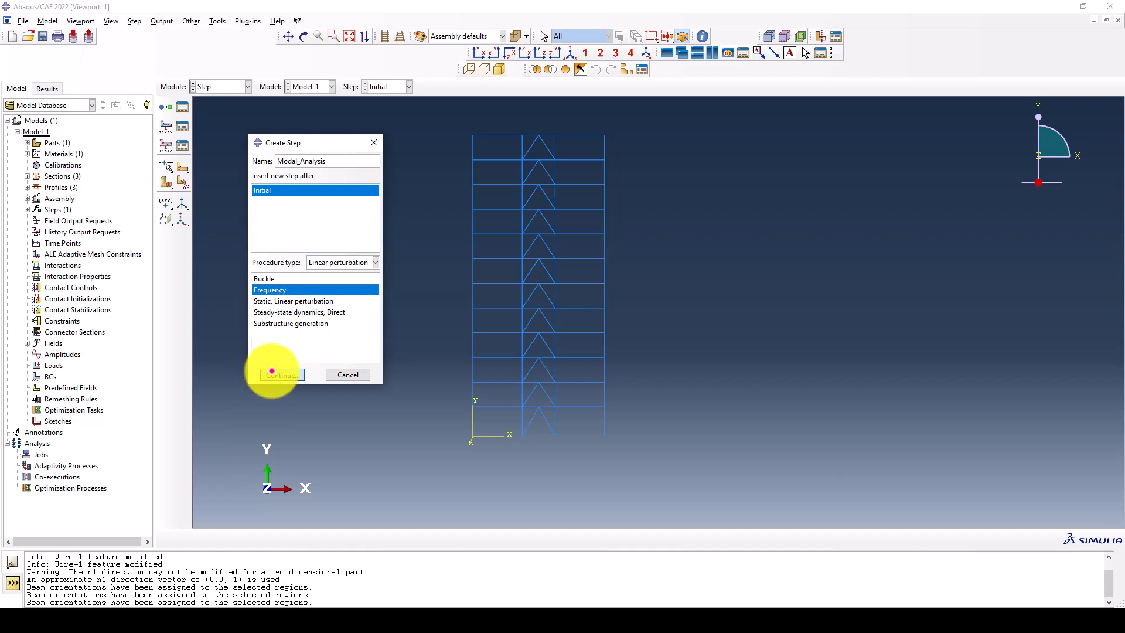
left_click(272, 371)
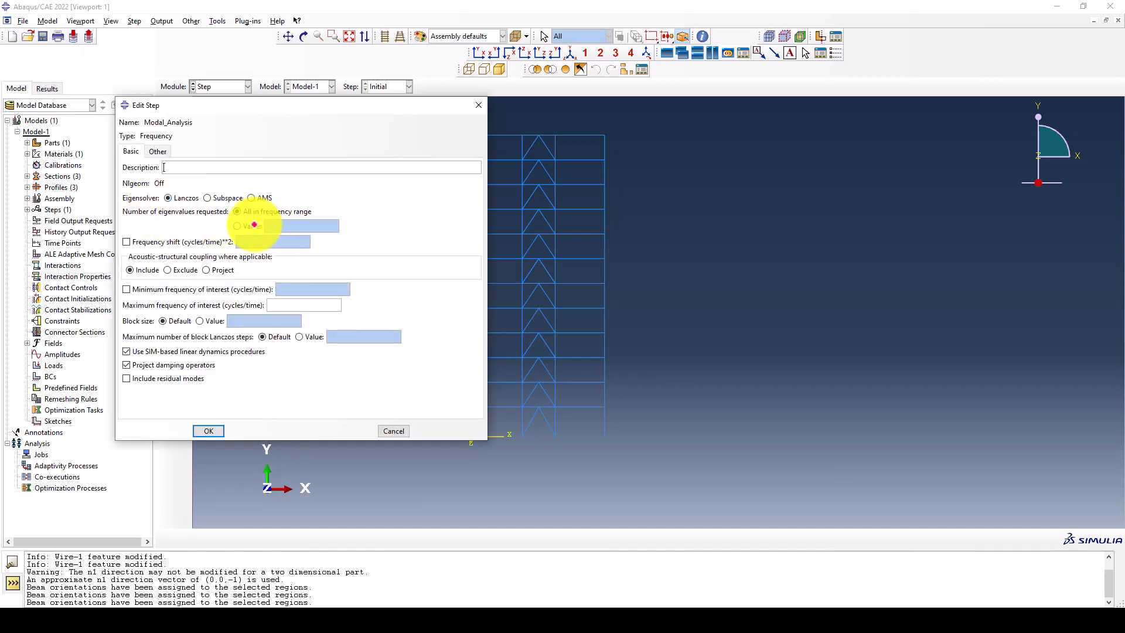
Step: Request 24 eigenvalues for the Modal_Analysis step and accept its remaining default settings
left_click(253, 224)
scroll(744, 228, "down", 2)
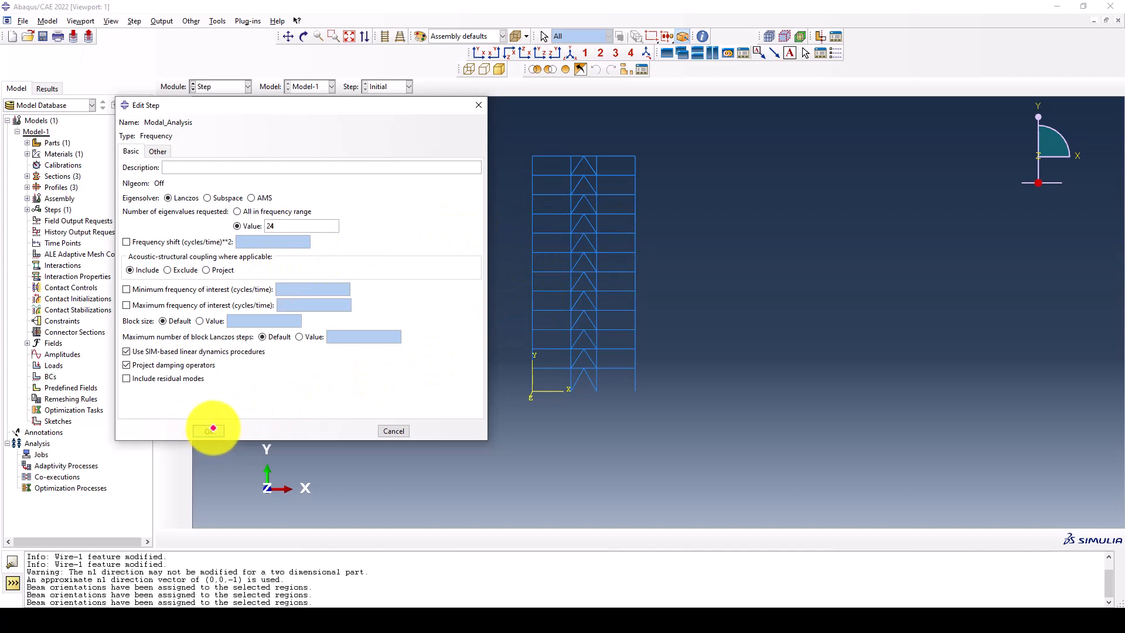
left_click(213, 429)
Step: Start a mechanical boundary condition named Fixed in the Initial step, using the Symmetry/Antisymmetry/Encastre type
left_click(221, 86)
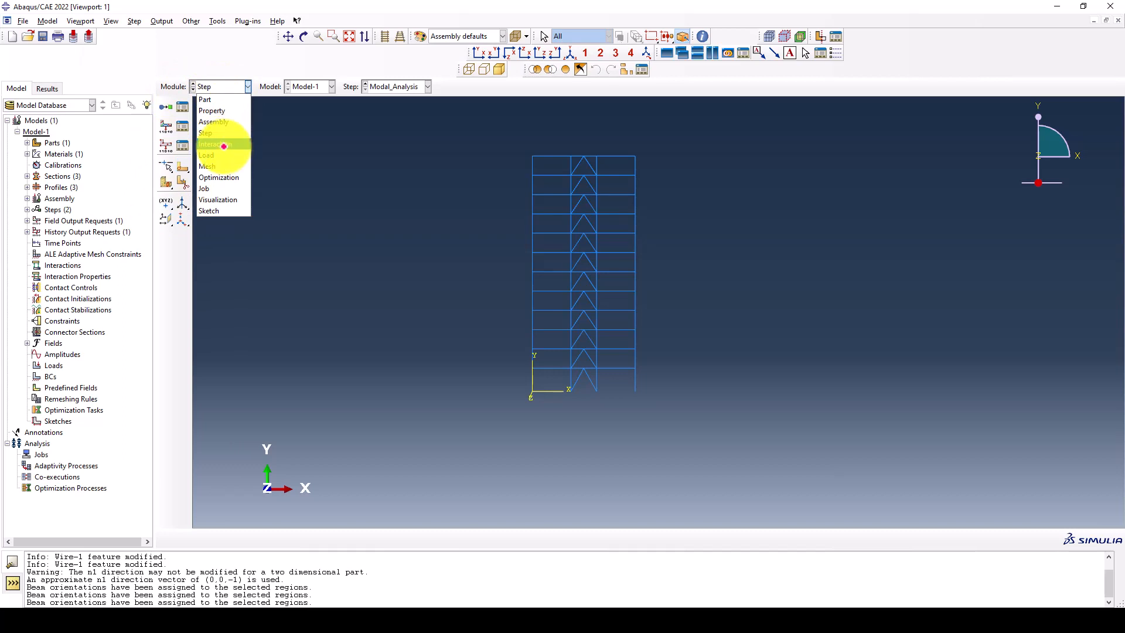
left_click(222, 155)
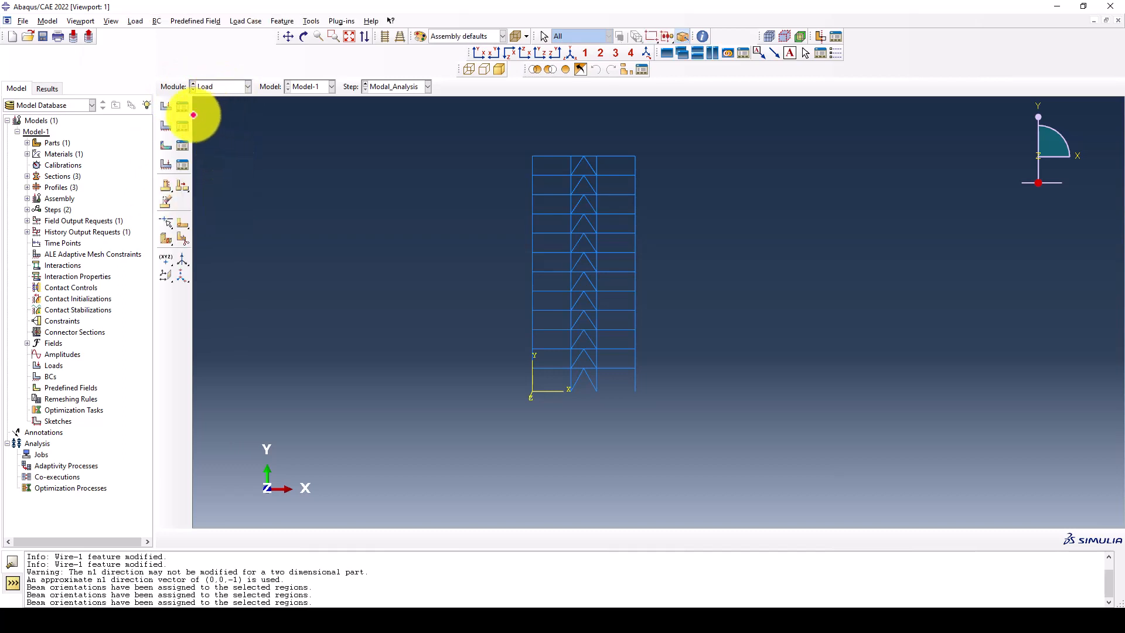
scroll(628, 281, "down", 1)
scroll(392, 364, "up", 3)
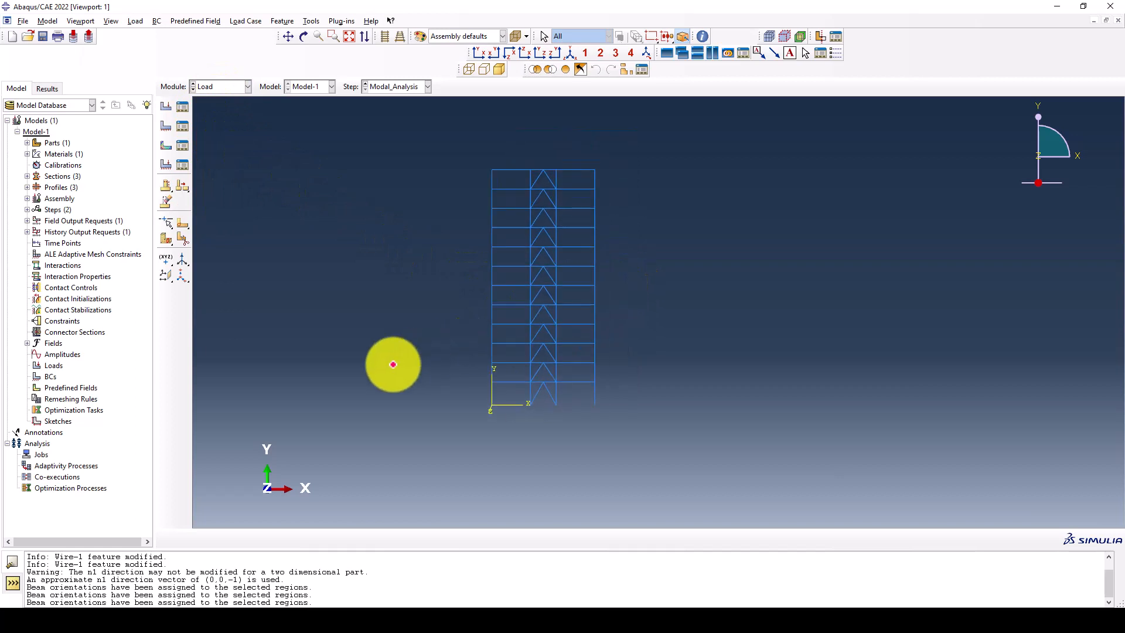
scroll(554, 397, "down", 3)
scroll(486, 413, "up", 2)
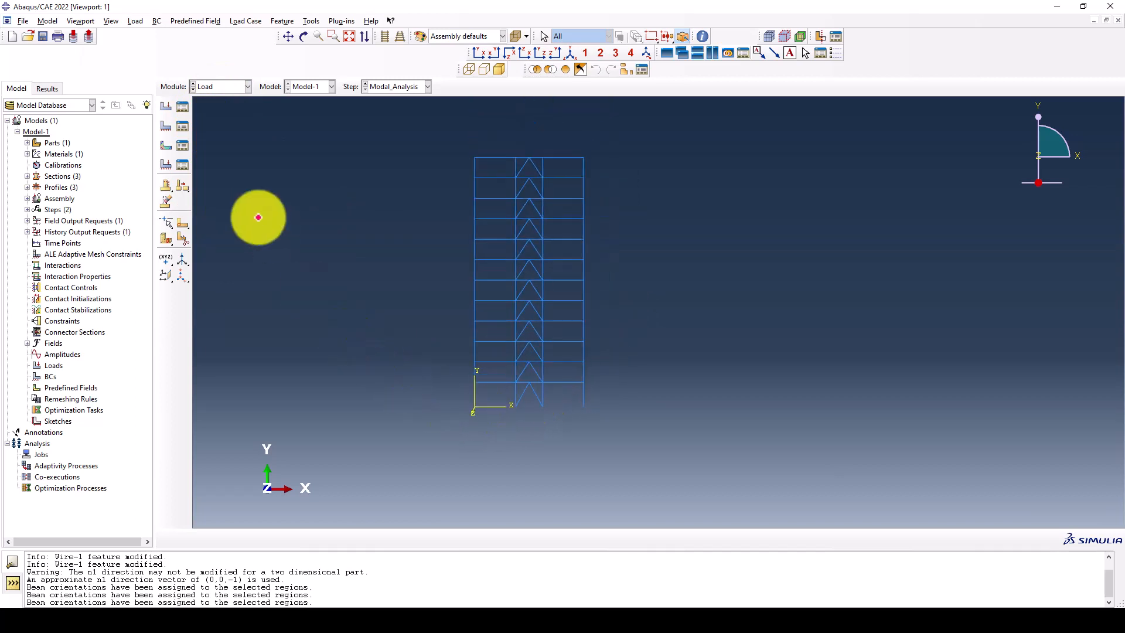
left_click(165, 126)
left_click(173, 198)
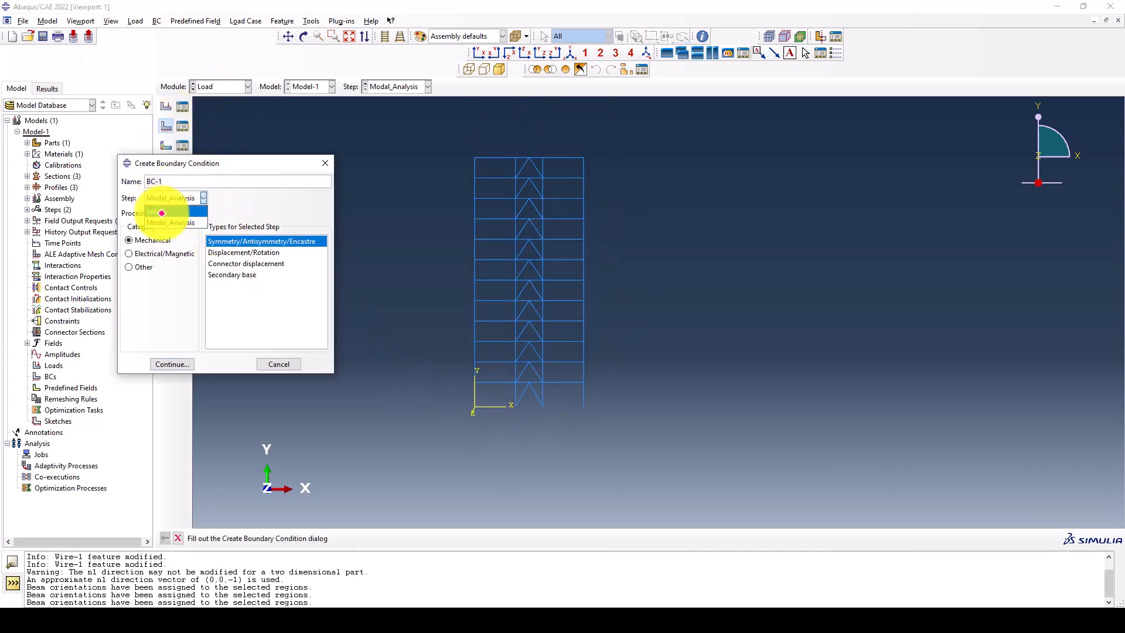
left_click(173, 208)
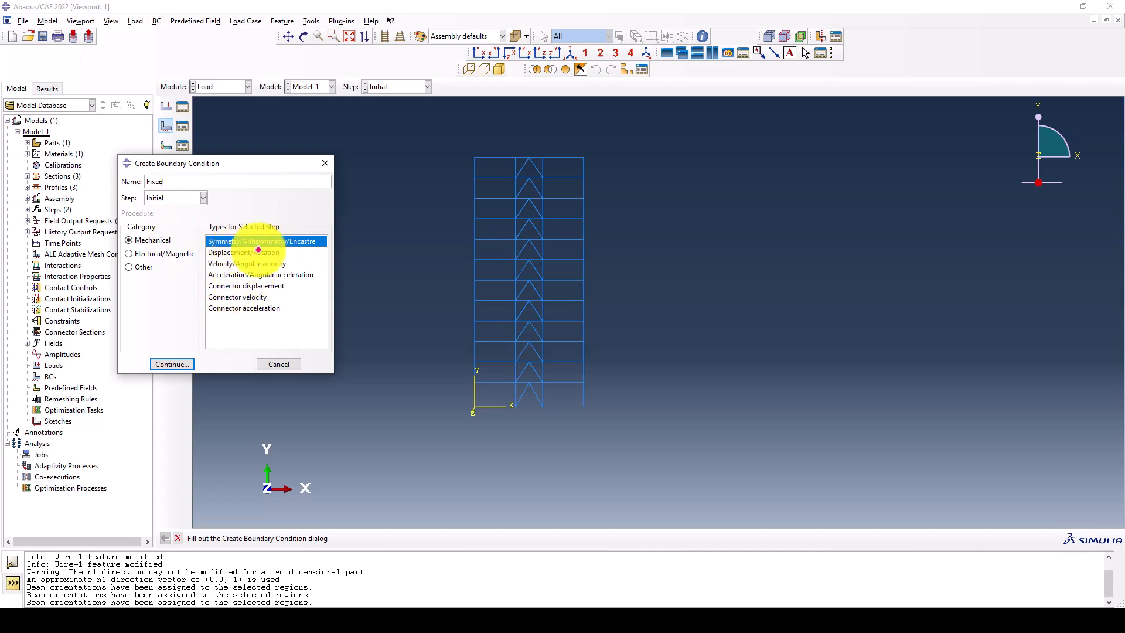
left_click(254, 252)
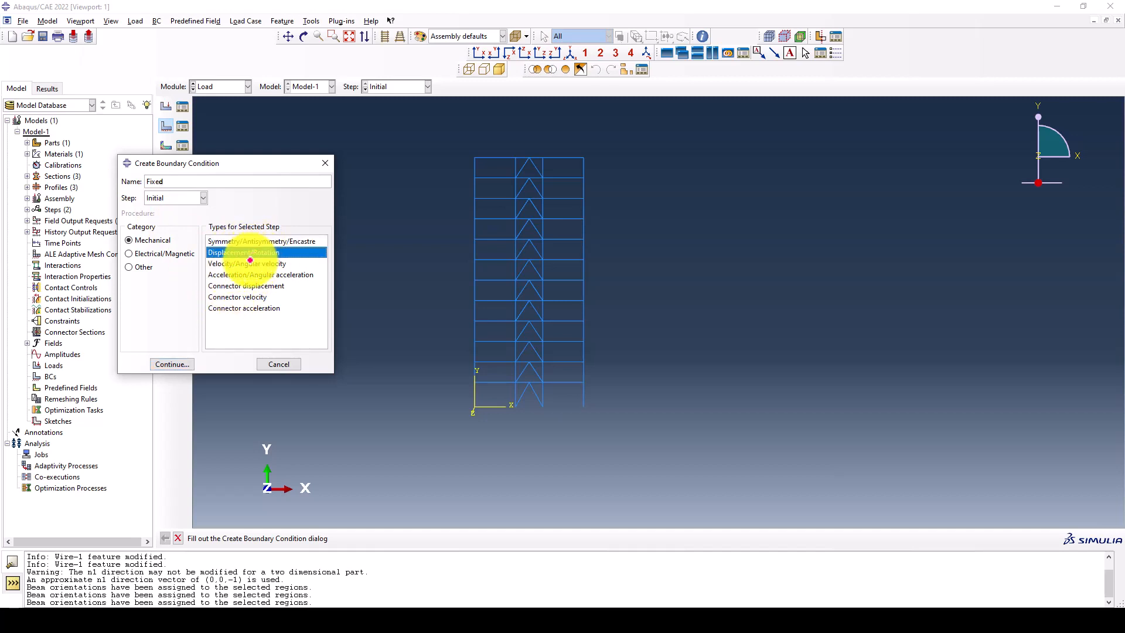
left_click(226, 240)
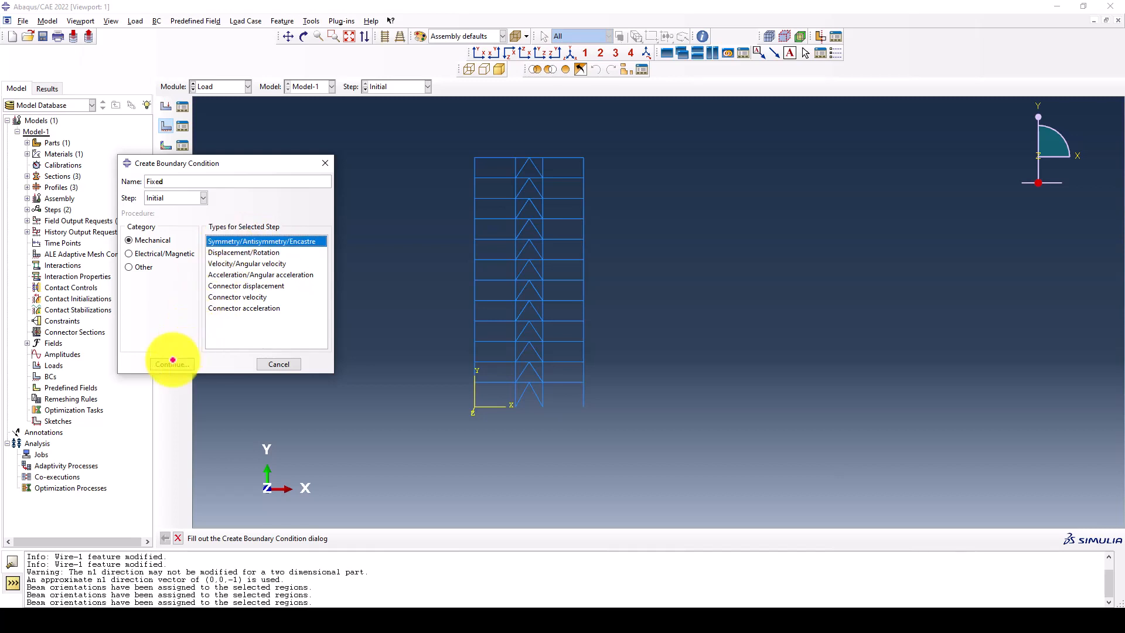
left_click(173, 360)
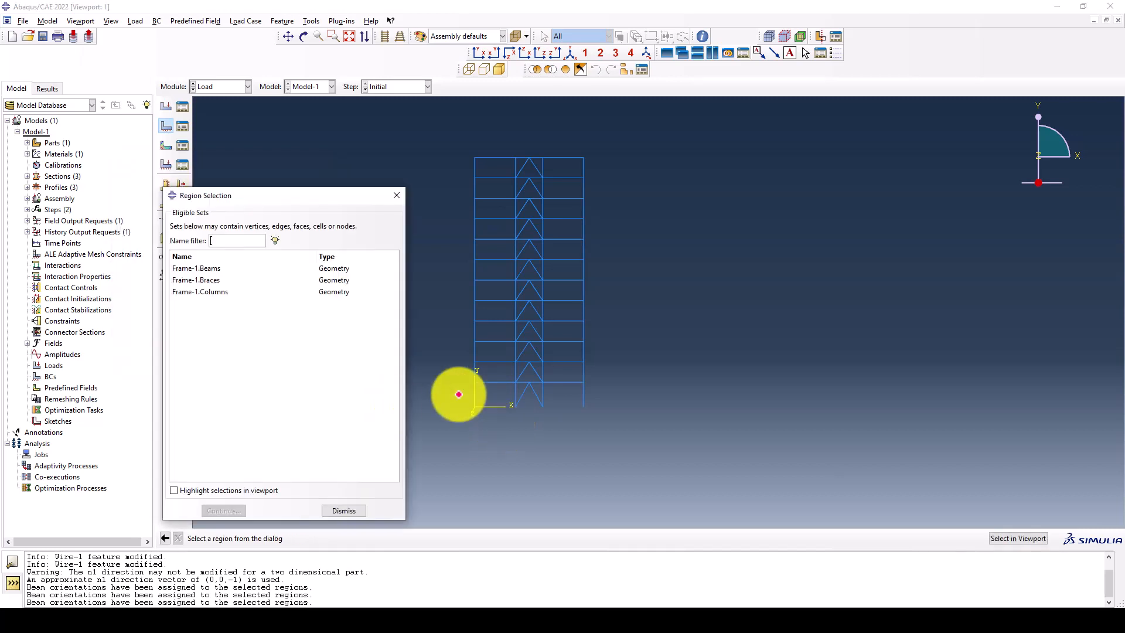
Step: Apply the ENCASTRE condition to the four column base points of the frame
left_click(396, 196)
scroll(486, 424, "up", 8)
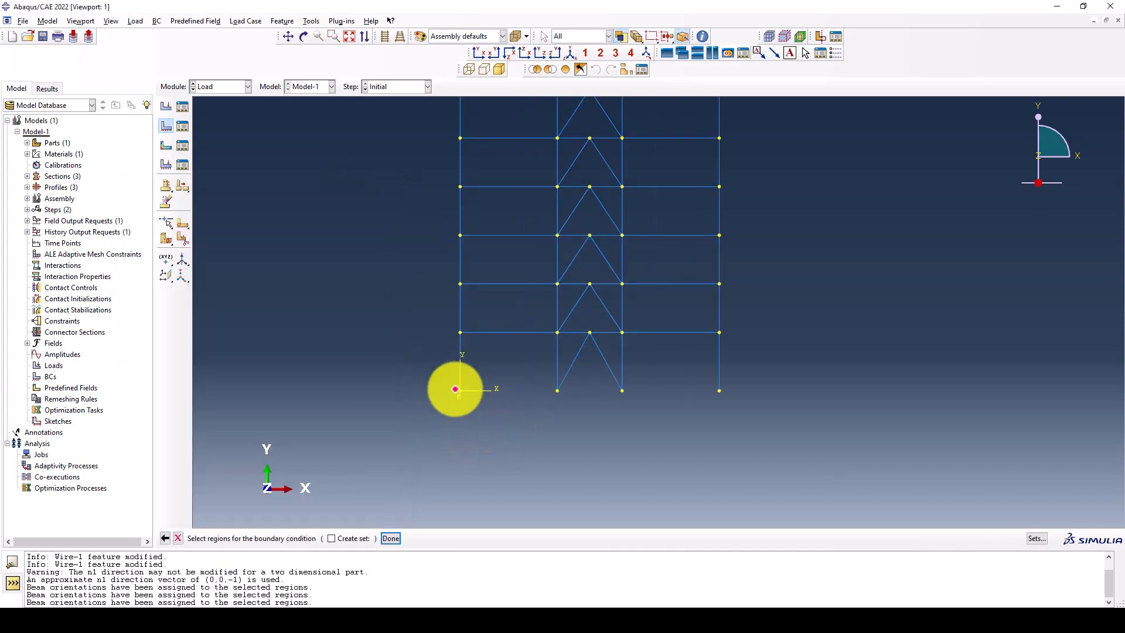
left_click_drag(424, 378, 759, 412)
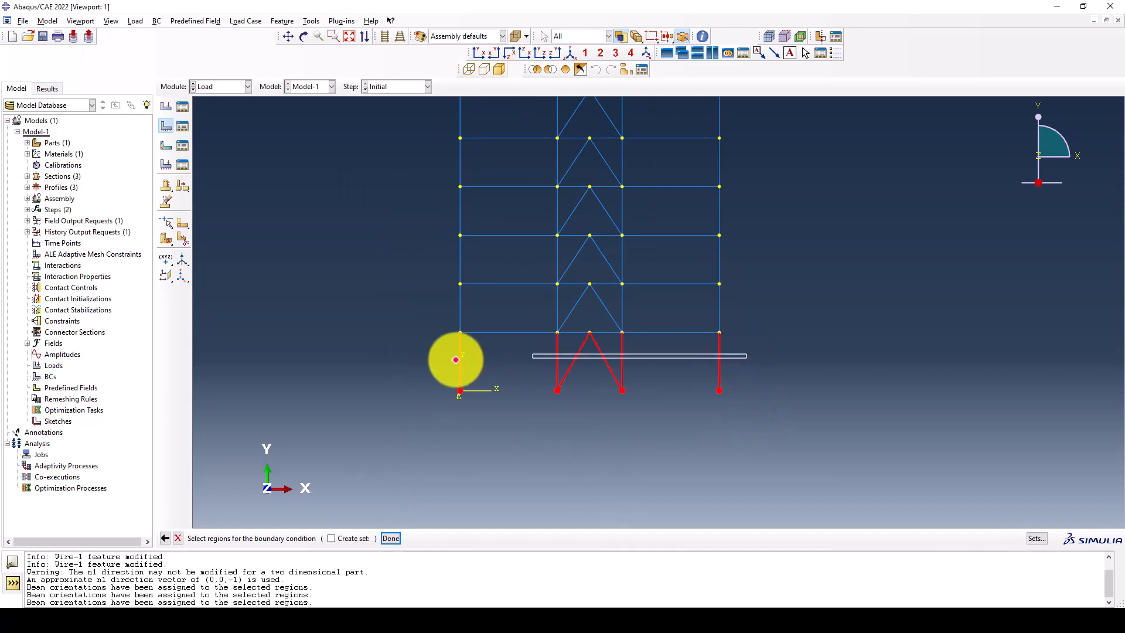
middle_click(552, 429)
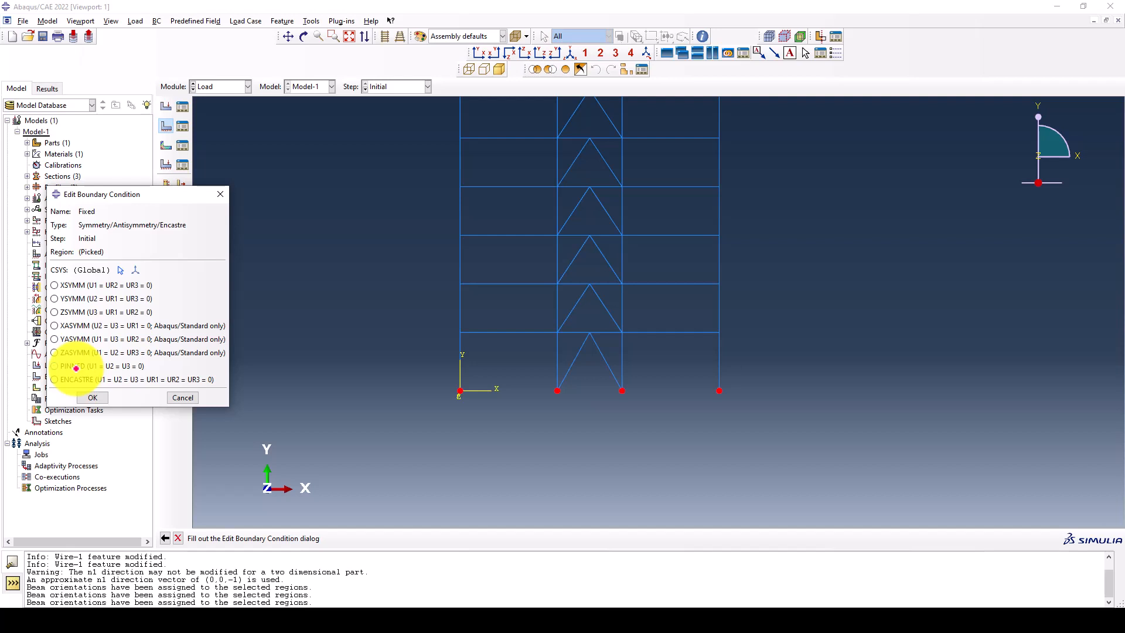
left_click(72, 380)
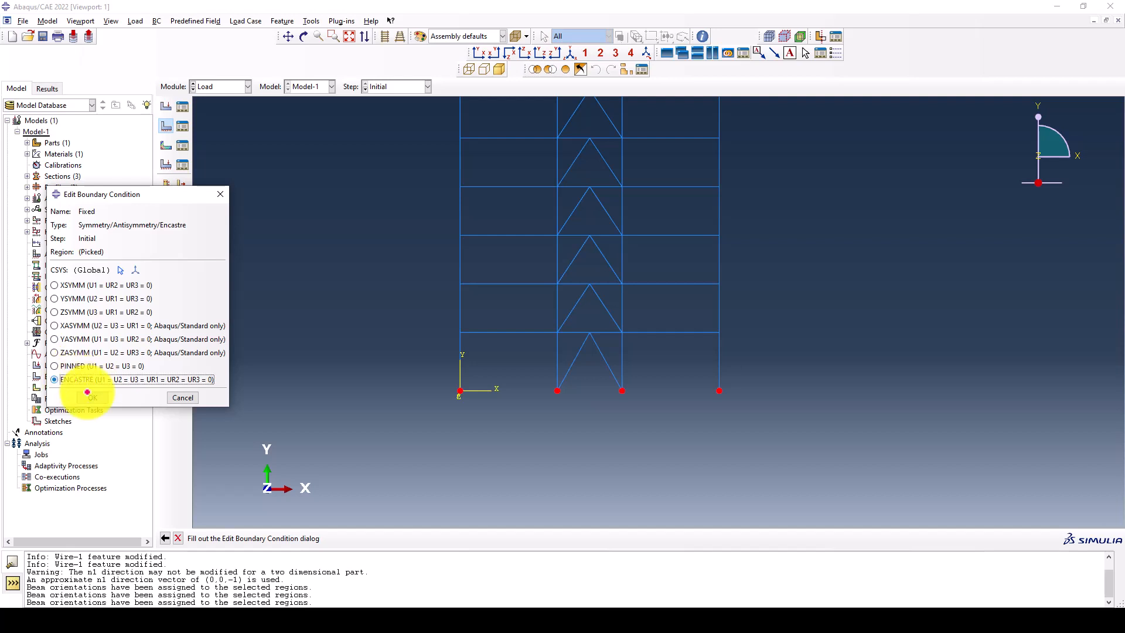
left_click(92, 397)
scroll(420, 452, "down", 2)
scroll(419, 452, "down", 1)
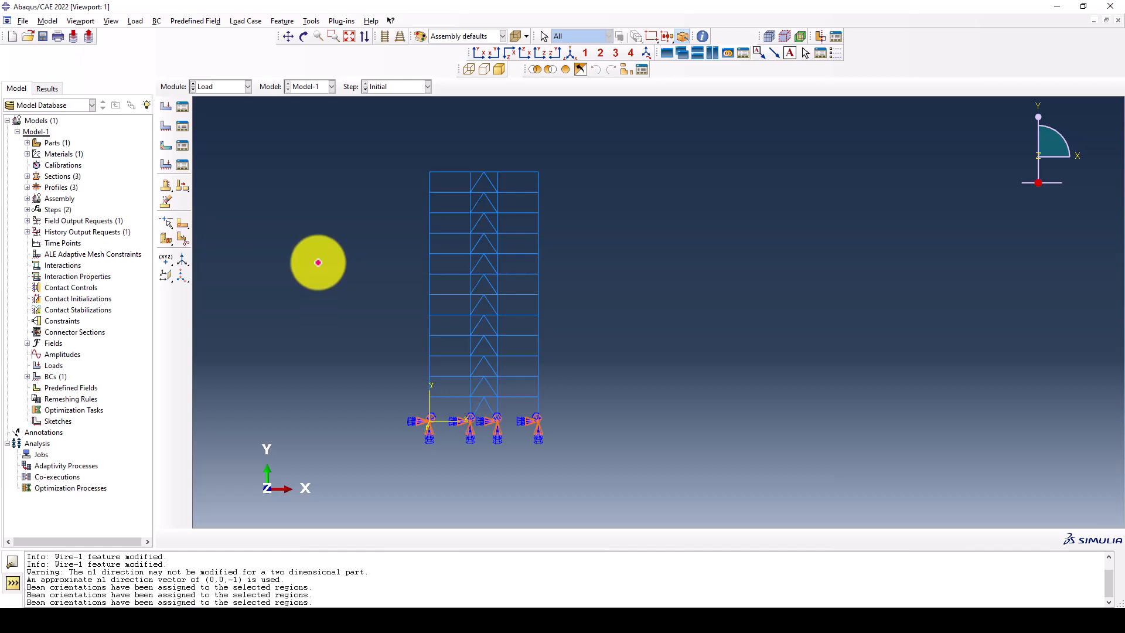
Step: Review the Fixed boundary condition's definition and its propagation through the steps, keeping ENCASTRE selected
left_click(183, 125)
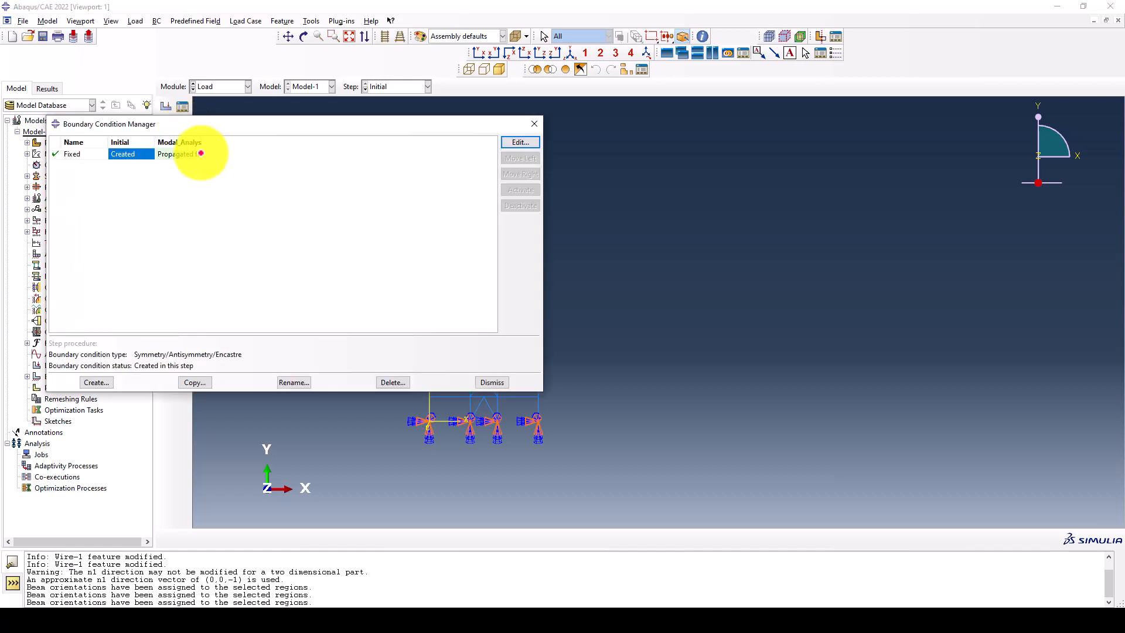
left_click(520, 142)
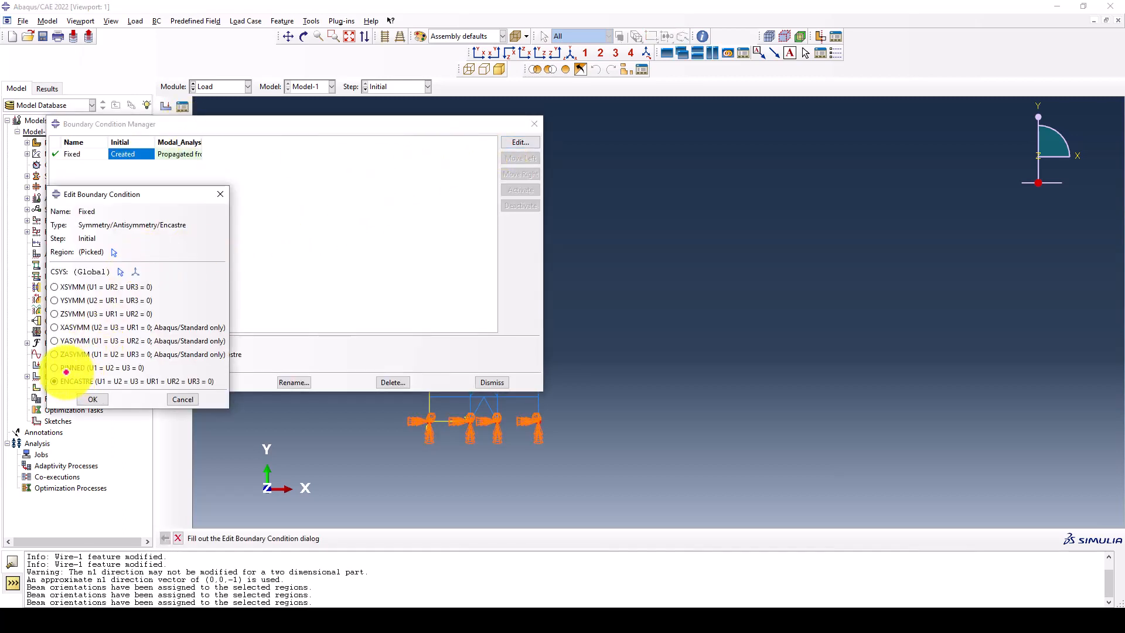
left_click(92, 399)
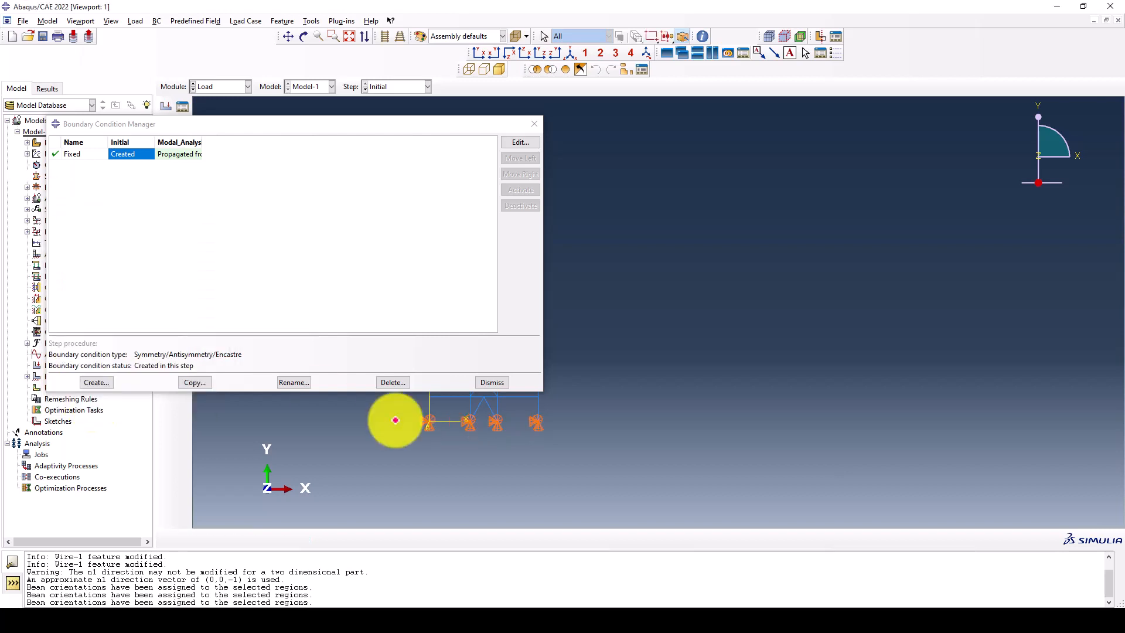
left_click(533, 124)
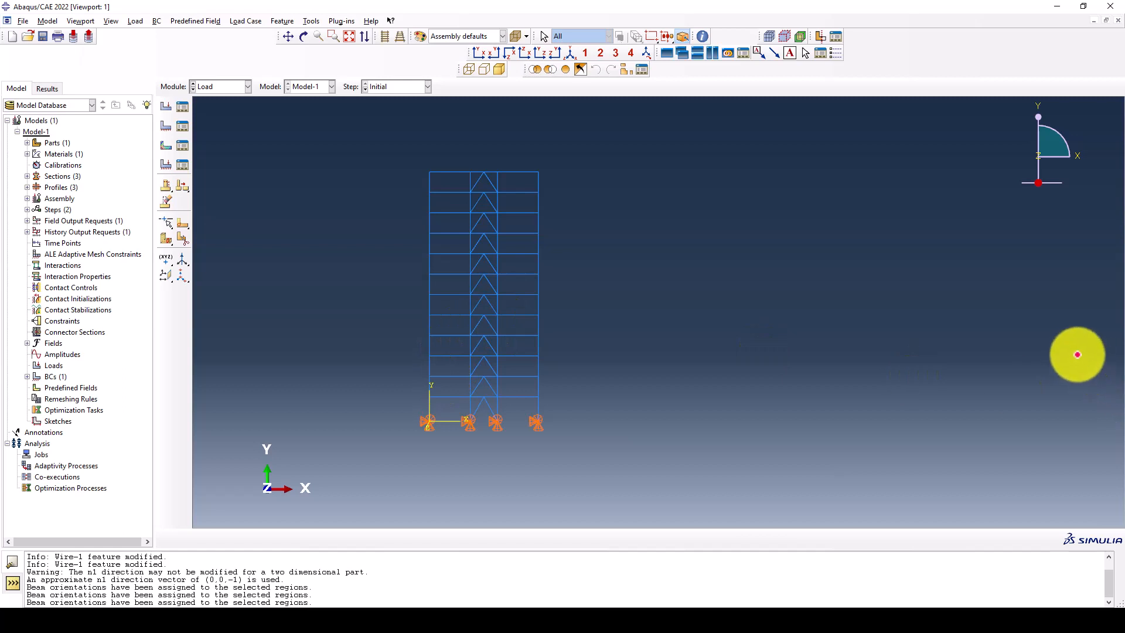
Step: Switch to the Mesh module and make the Frame part the object for meshing instead of the assembly
left_click(211, 82)
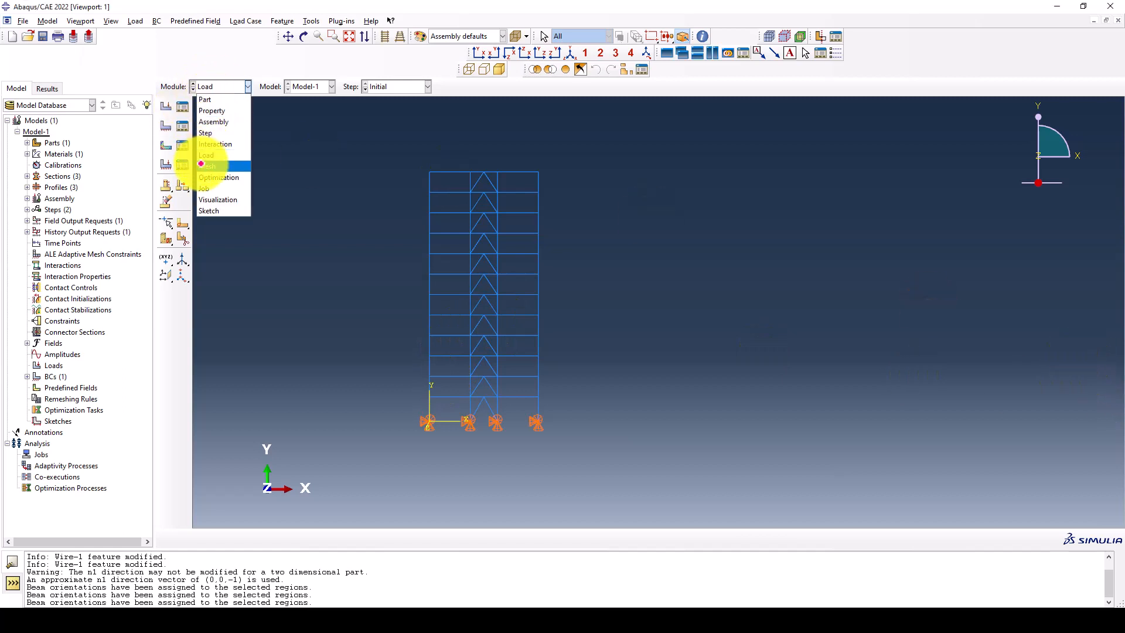
left_click(198, 160)
scroll(500, 246, "up", 2)
scroll(487, 251, "down", 1)
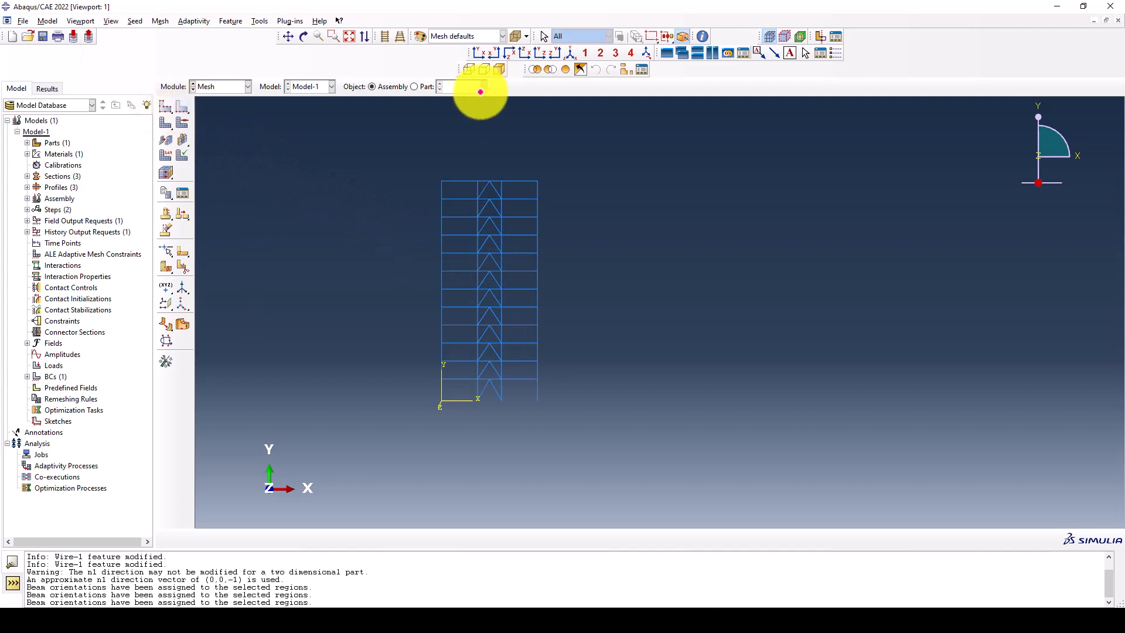
left_click(425, 87)
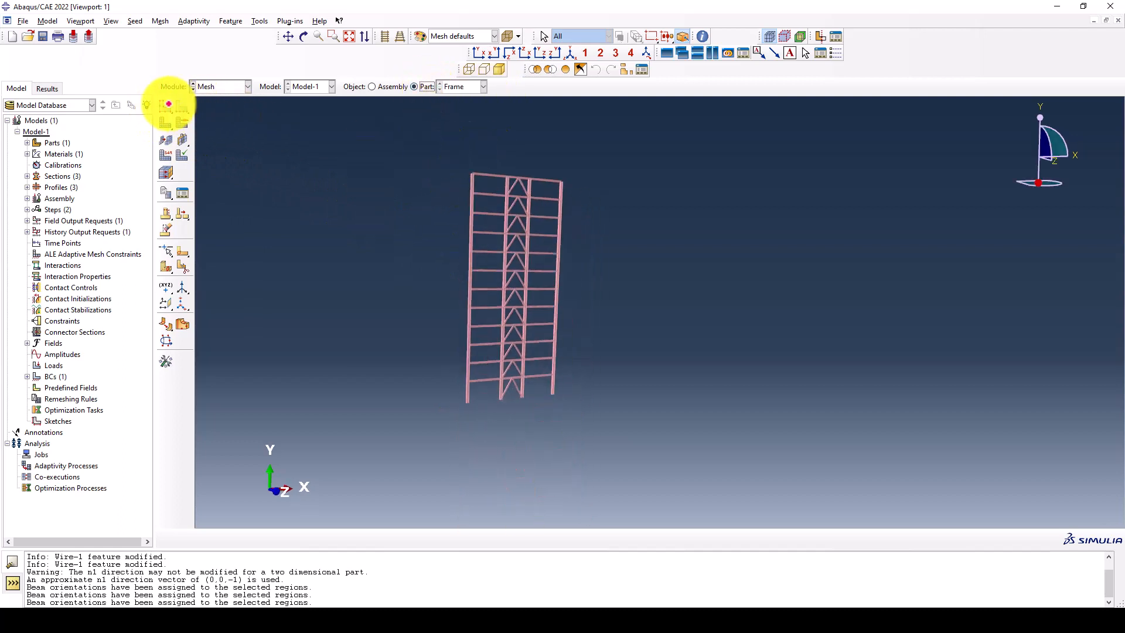
Step: Seed the Frame part with an approximate global size of 200 and generate its mesh
left_click(165, 106)
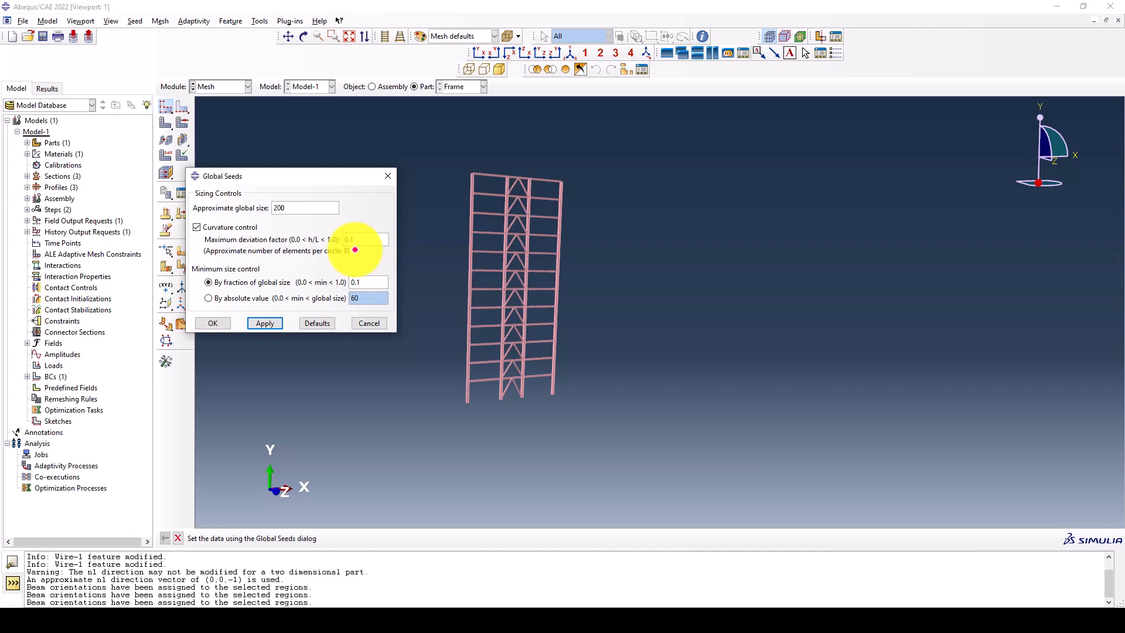
left_click(214, 323)
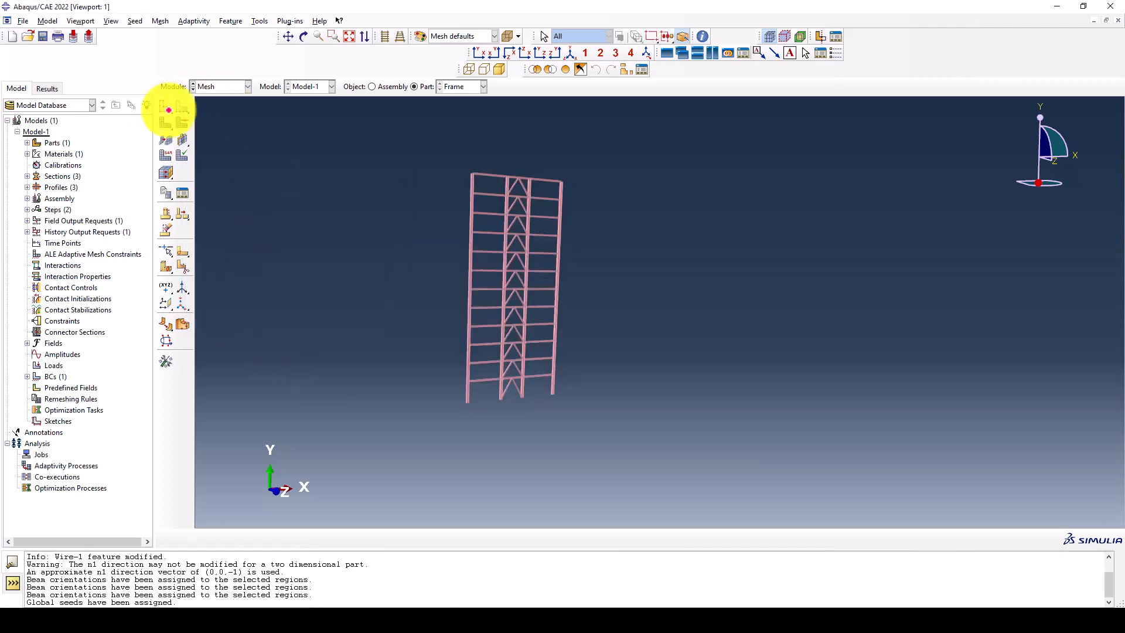
left_click(166, 155)
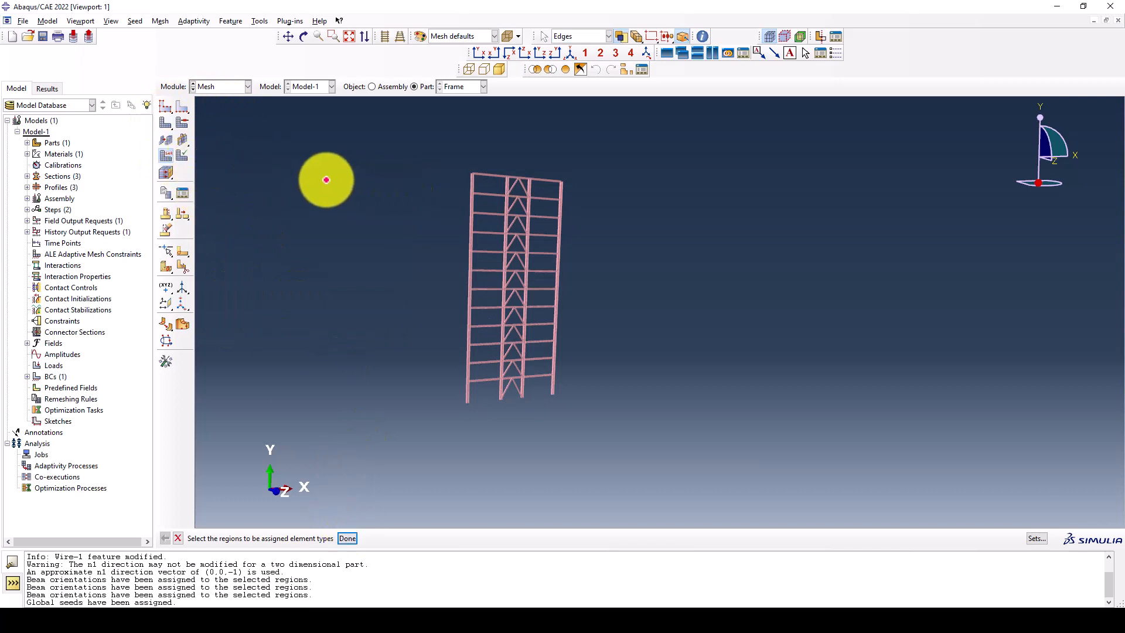
left_click(345, 538)
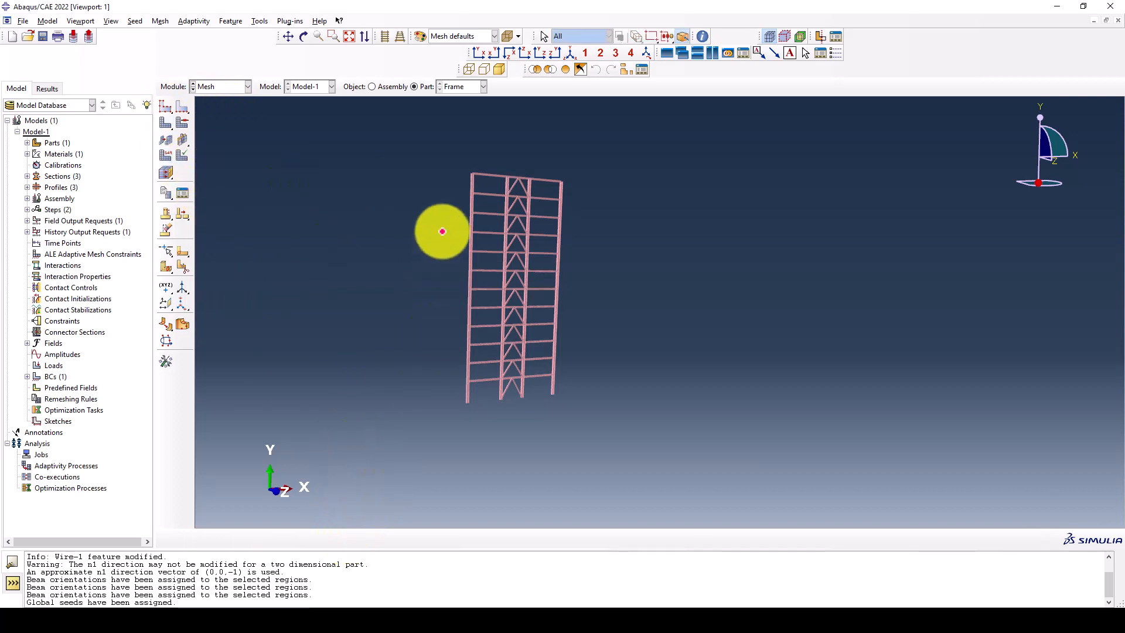
left_click(478, 53)
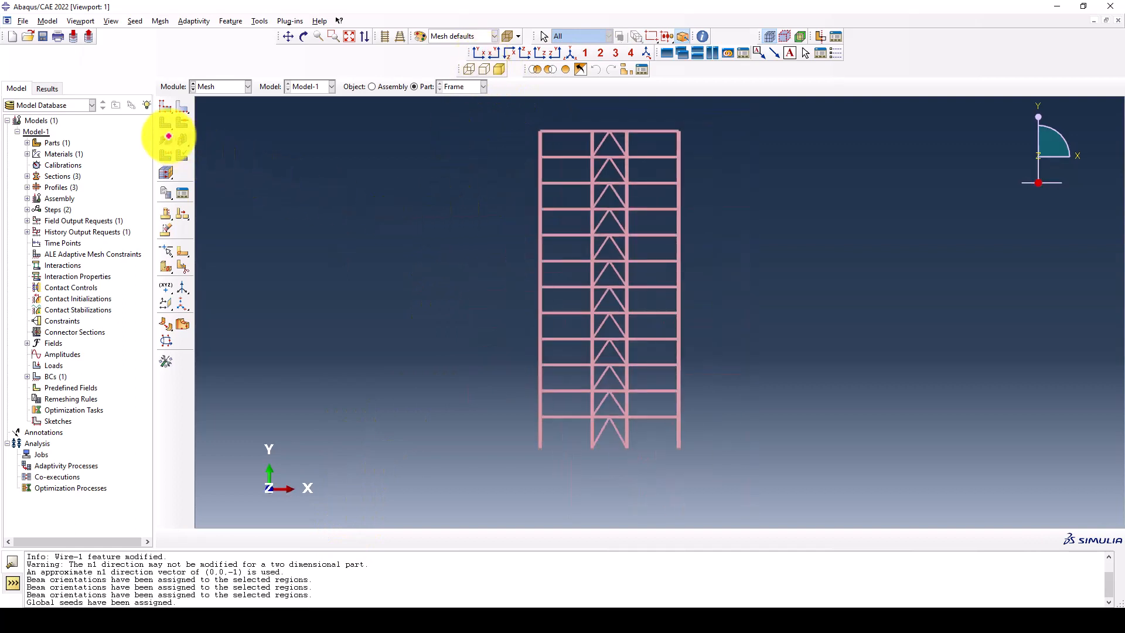
left_click(166, 122)
left_click(258, 537)
scroll(475, 293, "down", 2)
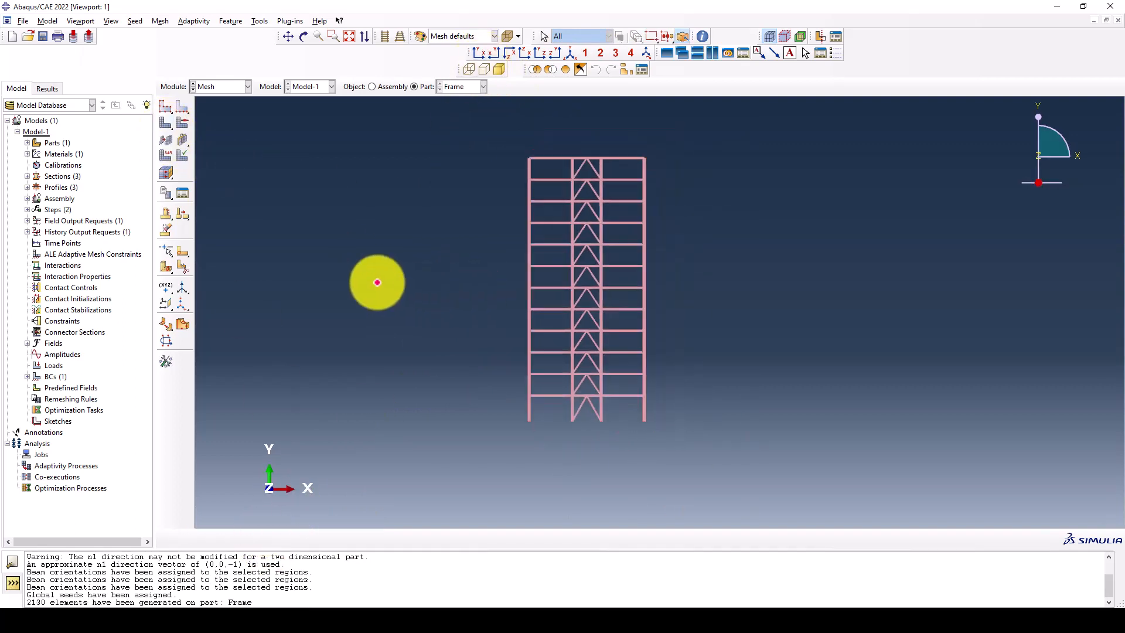
Step: Assign linear, shear-flexible Beam elements to the whole frame and mesh the part again
left_click(165, 153)
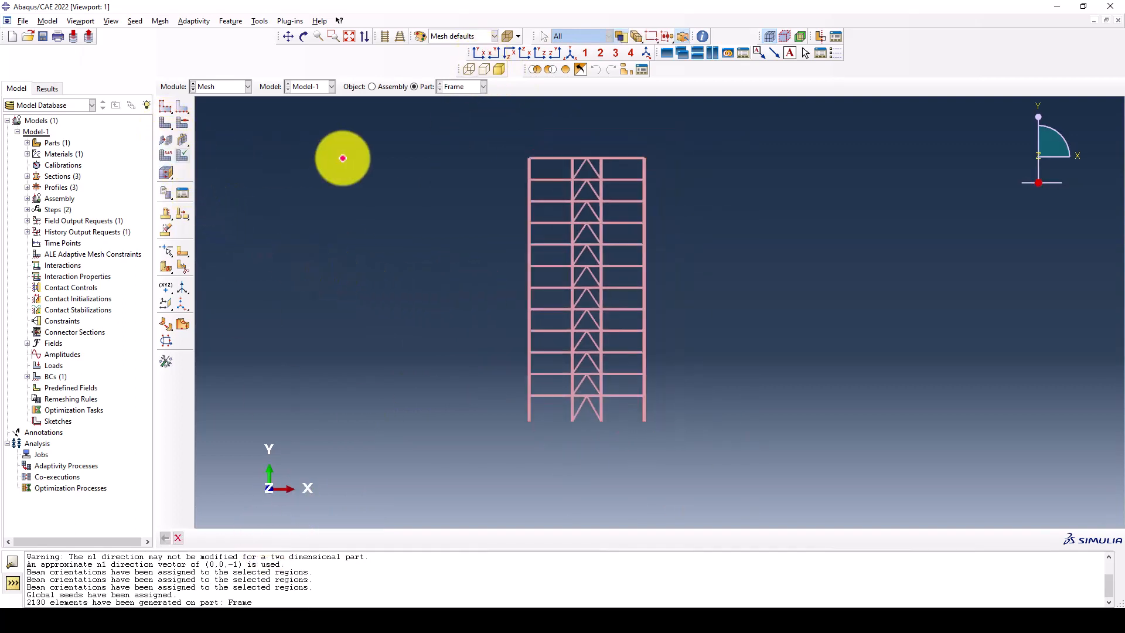
left_click_drag(380, 134, 794, 511)
middle_click(391, 289)
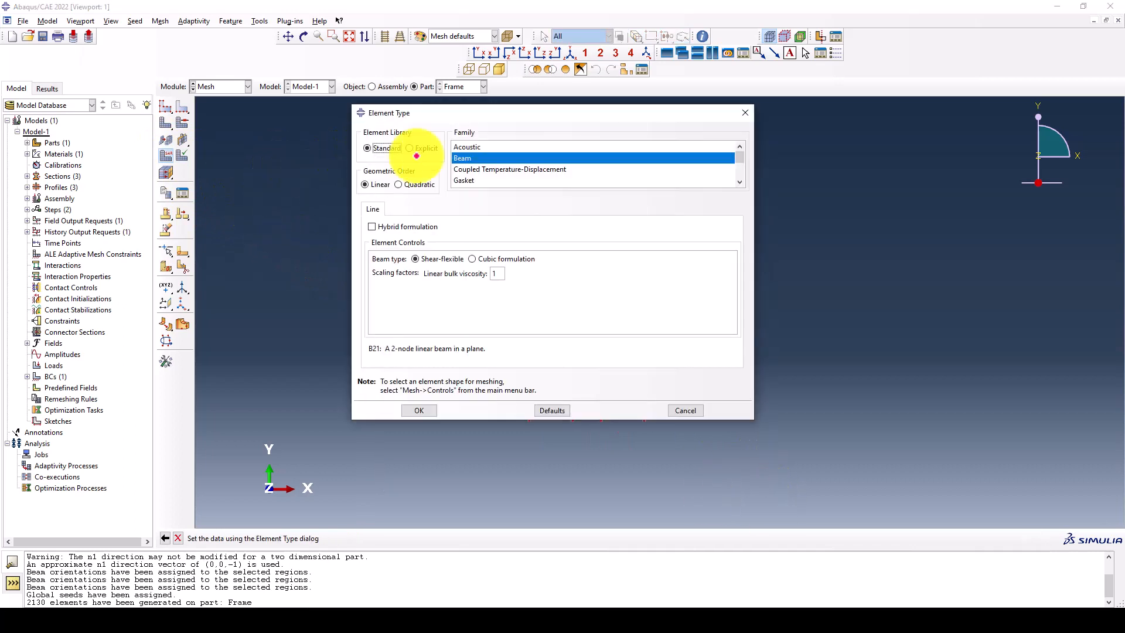
left_click(423, 148)
left_click(423, 409)
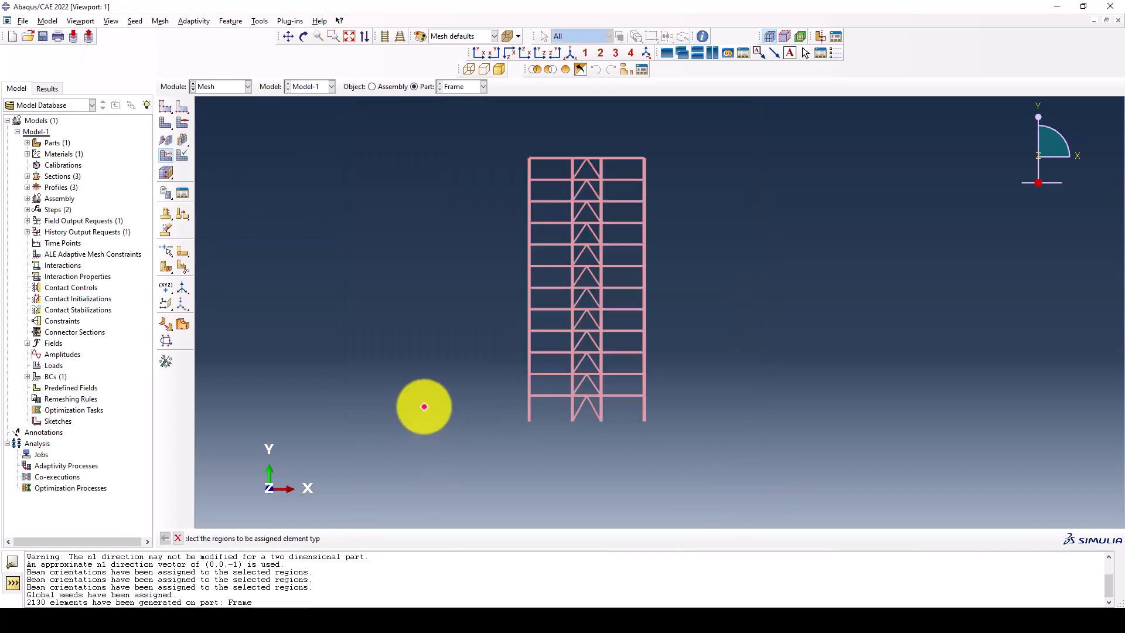
left_click(164, 121)
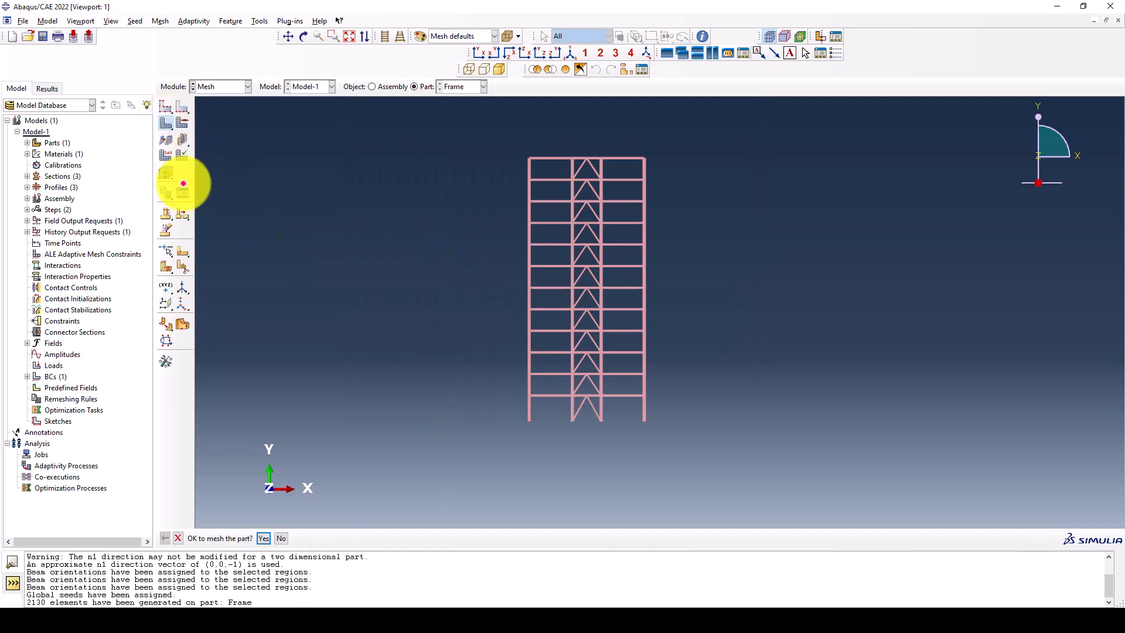
left_click(258, 537)
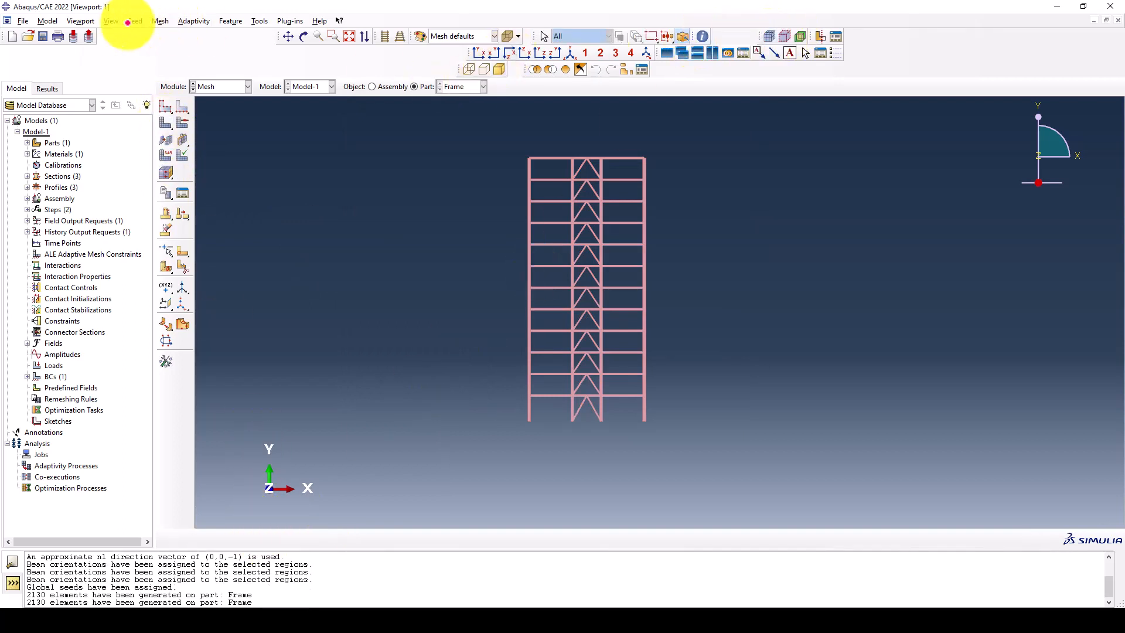
Step: Turn off the rendering of beam profiles in the part display options
left_click(117, 20)
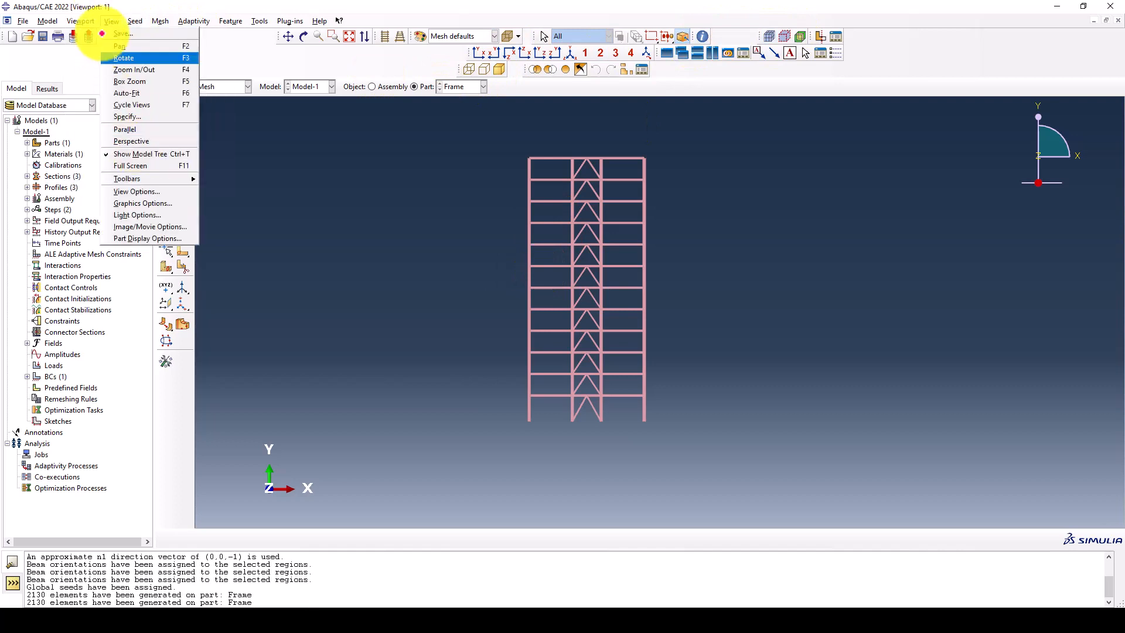
left_click(153, 236)
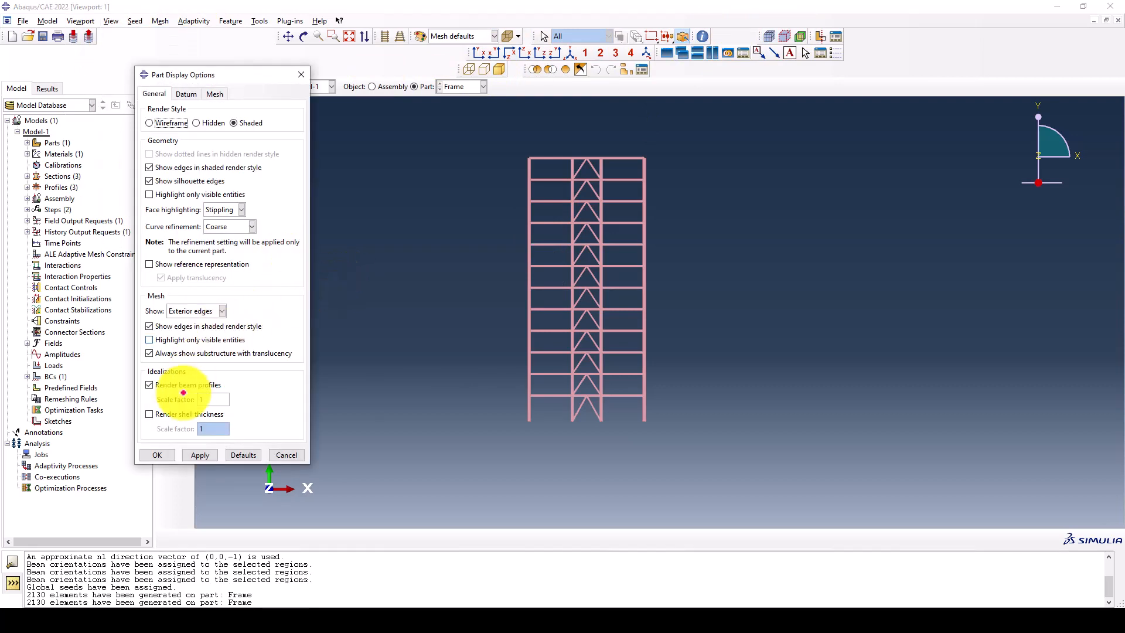
left_click(170, 386)
left_click(200, 452)
left_click(157, 454)
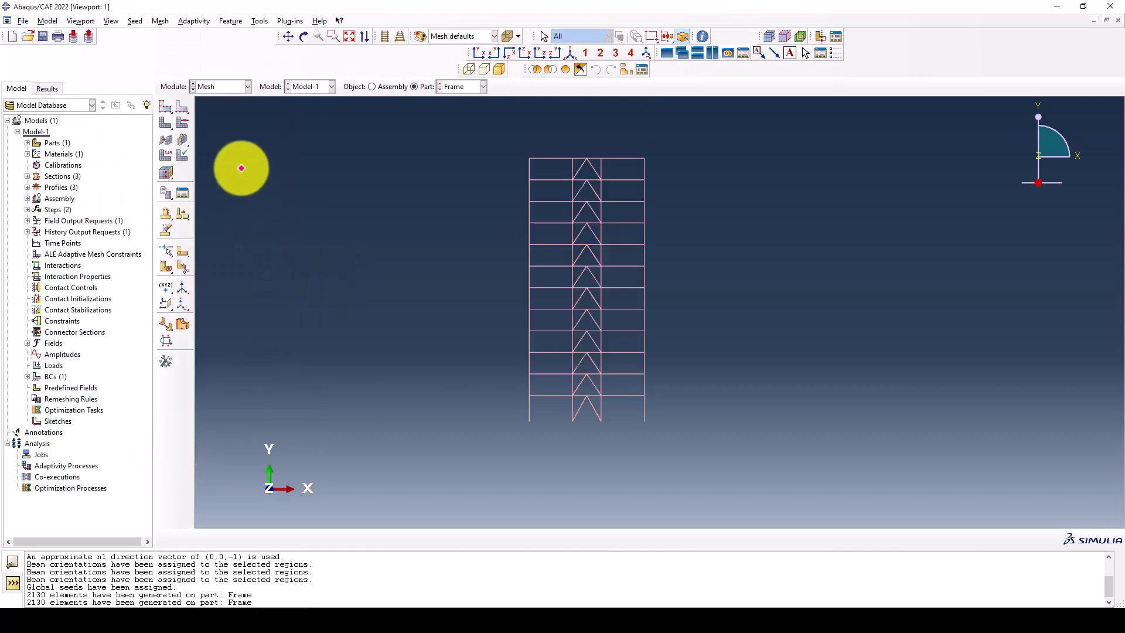
Step: Reapply the global seed size of 200 and regenerate the Frame part's mesh
left_click(169, 105)
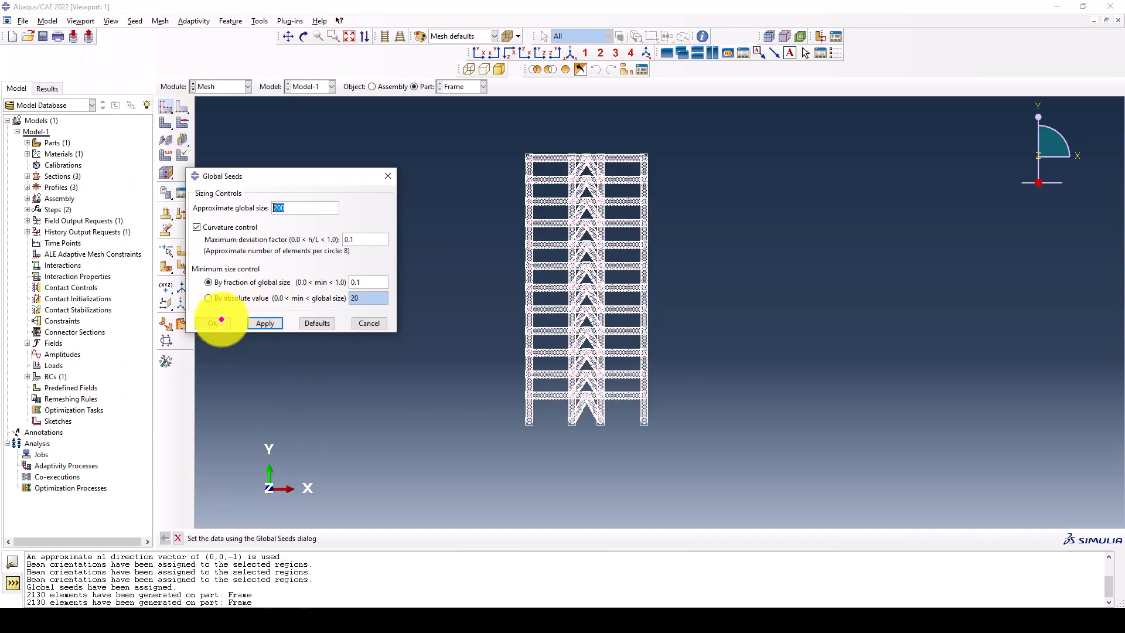
left_click(217, 322)
left_click(165, 124)
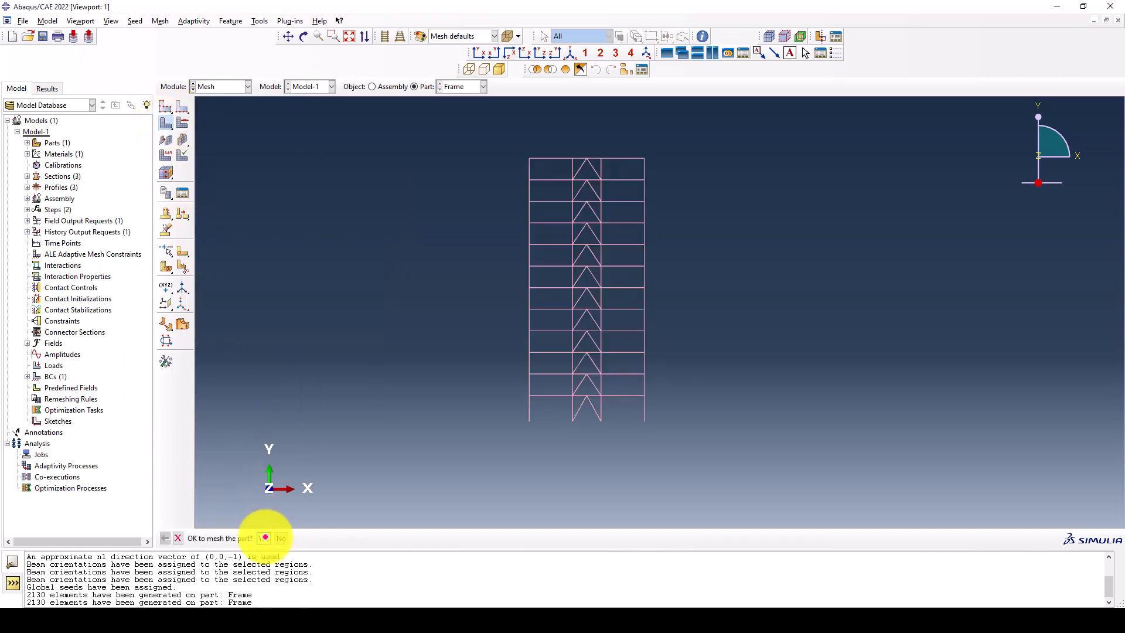
left_click(265, 535)
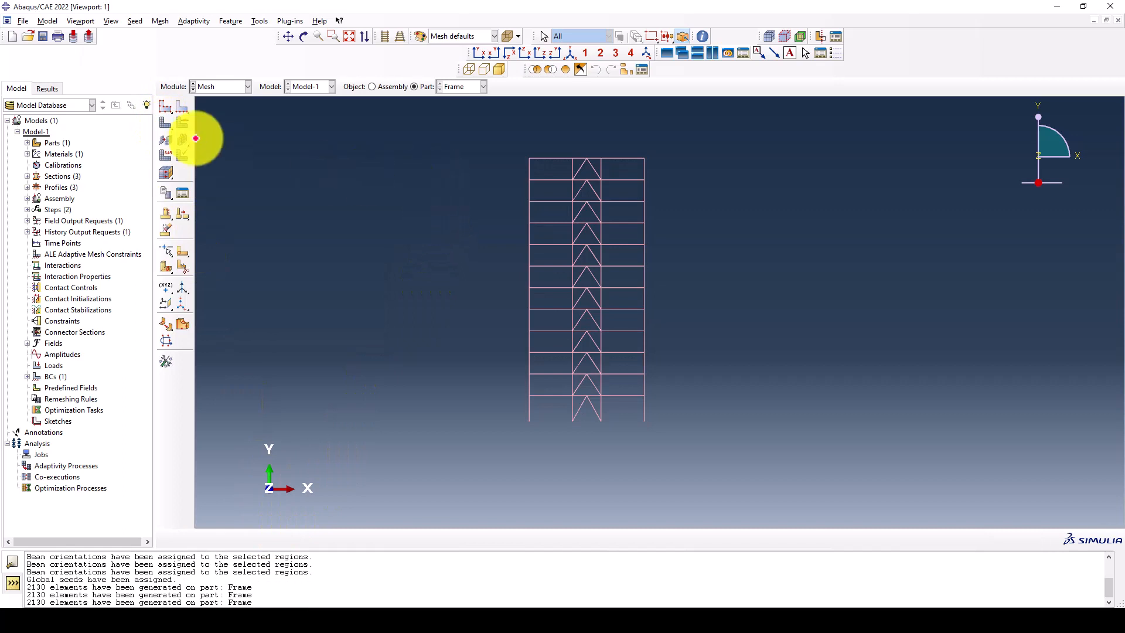
left_click(164, 123)
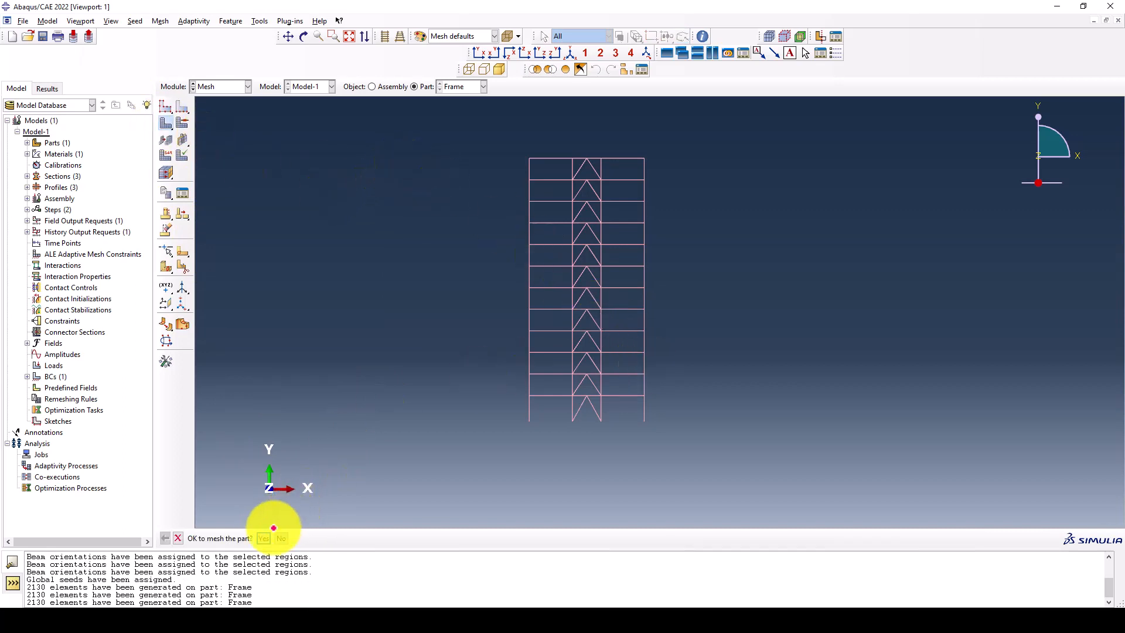
left_click(263, 538)
scroll(614, 187, "up", 3)
scroll(470, 173, "down", 2)
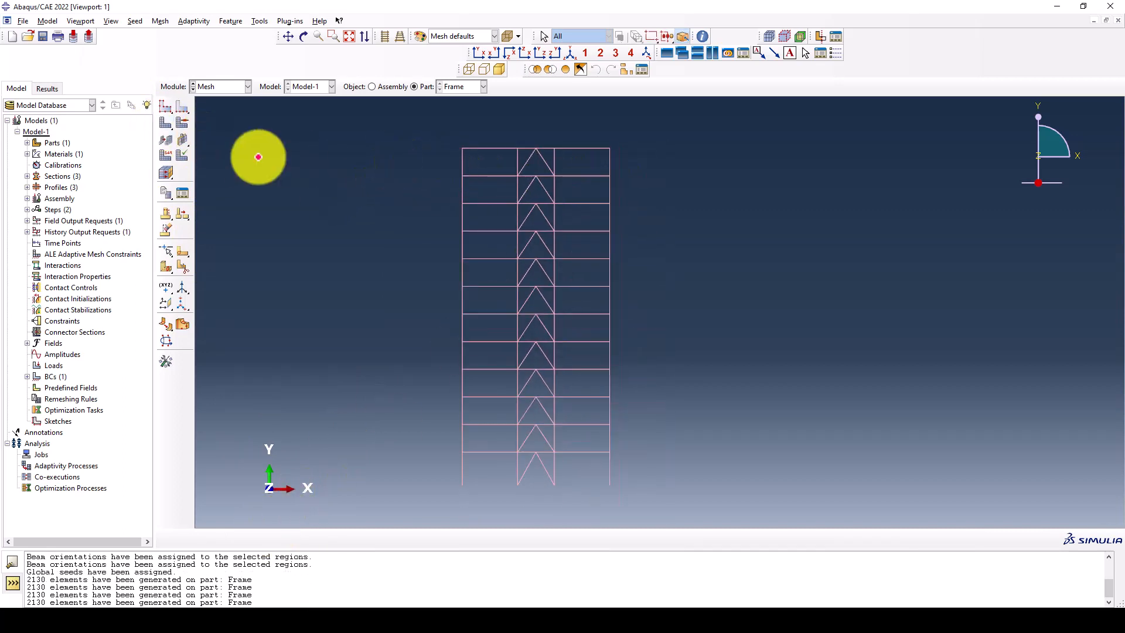
Step: Open the mesh verification options for the whole frame, check the shape metrics and close them
left_click(182, 155)
left_click_drag(332, 123, 710, 484)
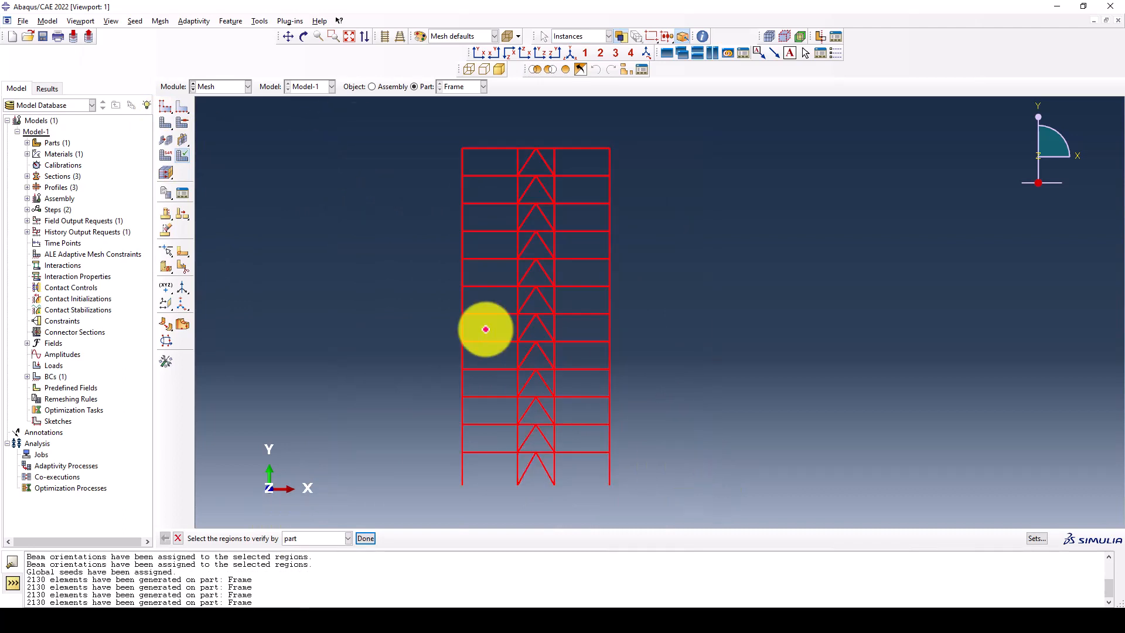
middle_click(394, 266)
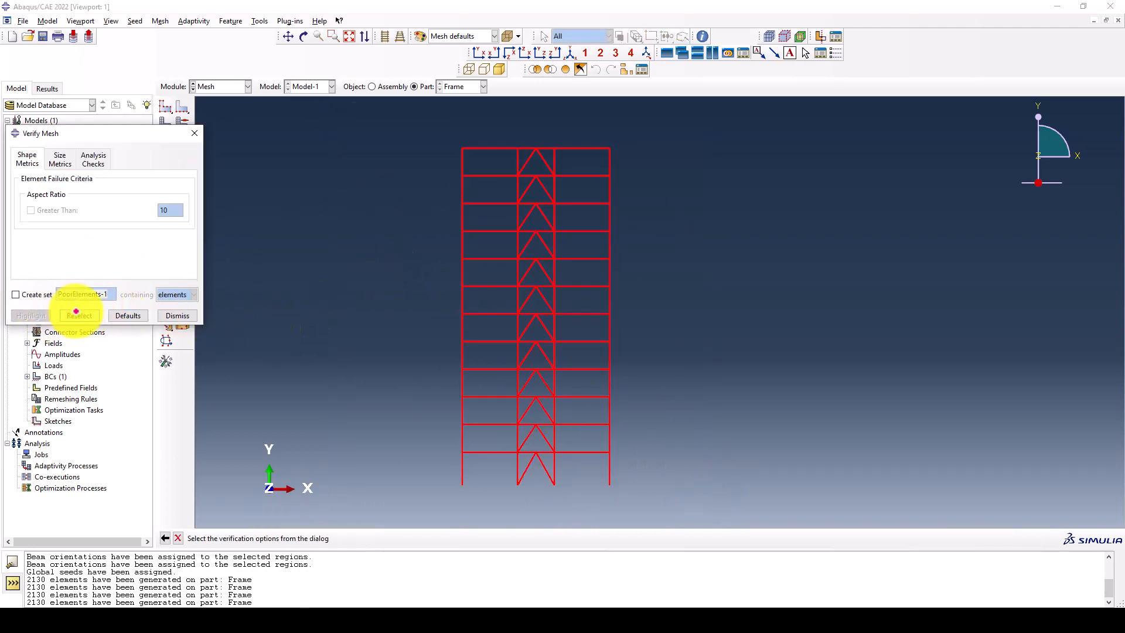
left_click_drag(173, 135, 253, 137)
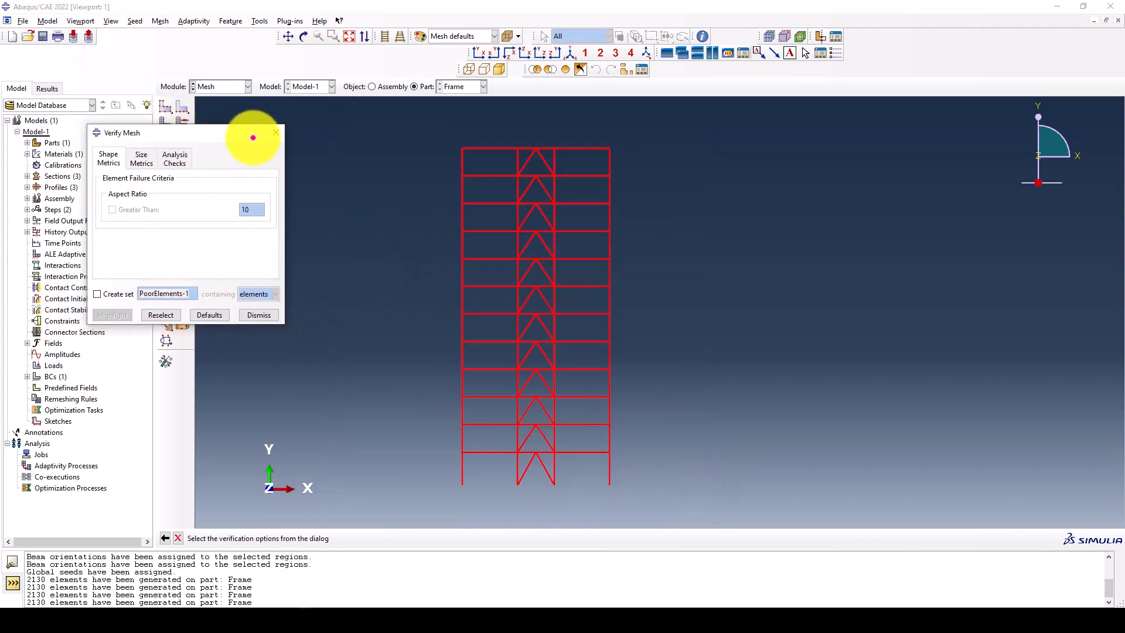
left_click(275, 133)
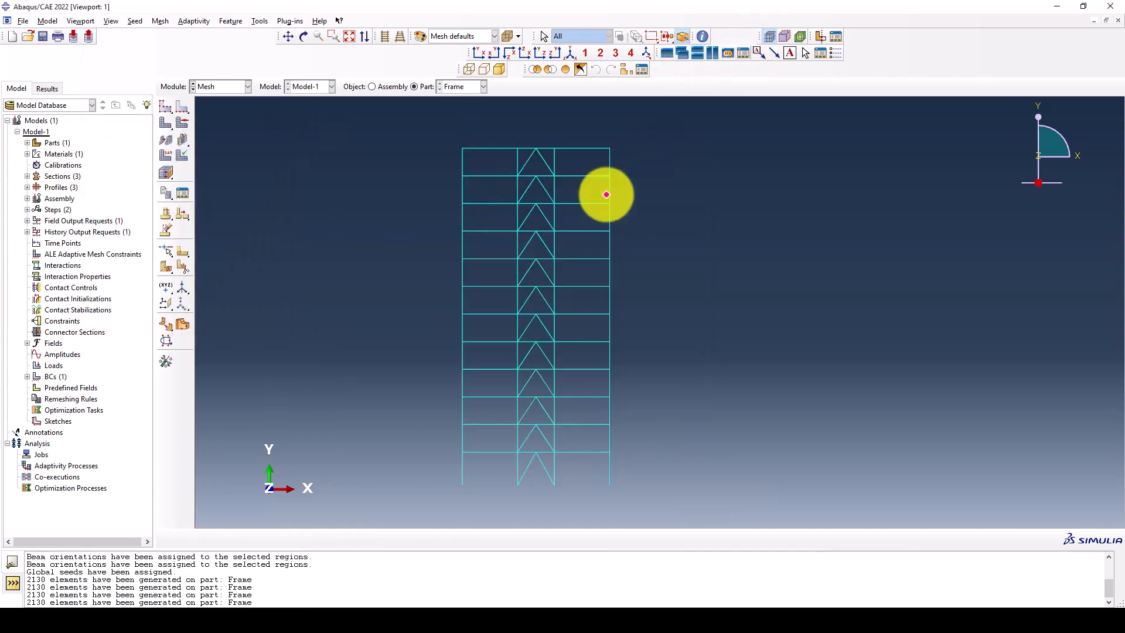
scroll(389, 160, "down", 1)
left_click(228, 88)
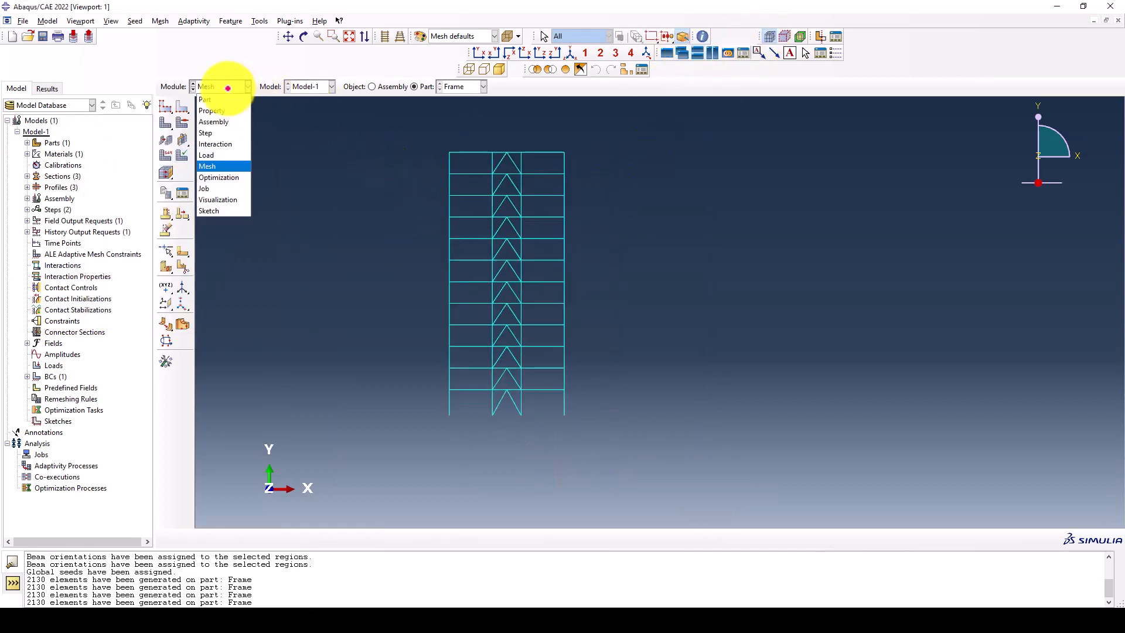
left_click(228, 87)
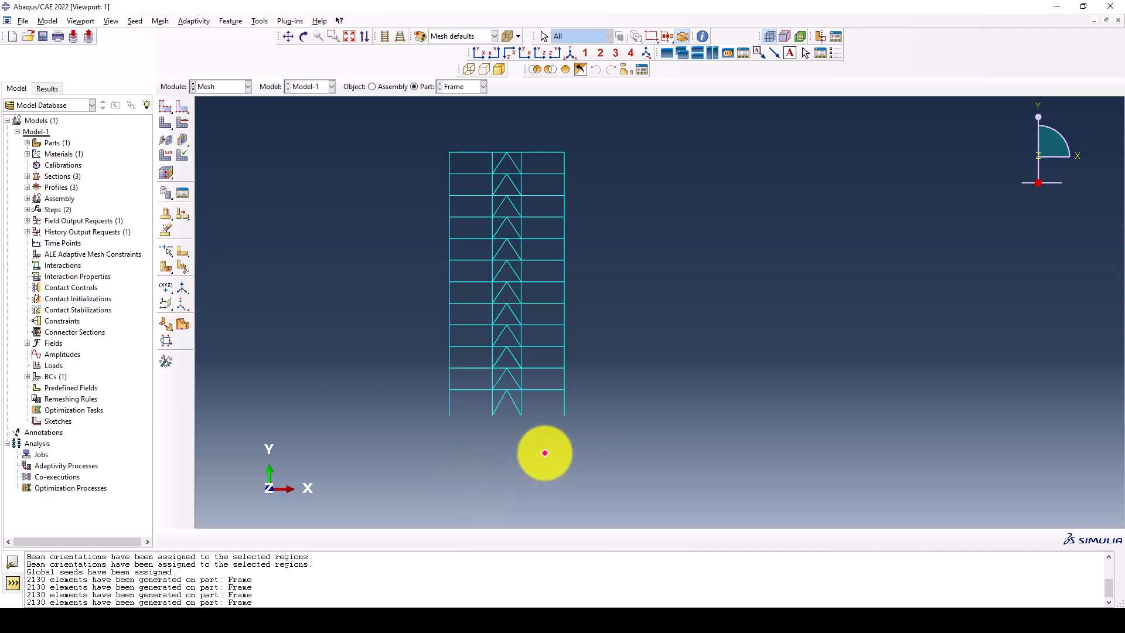
Step: Switch to the Word example notes, draw an equals sign after the handwritten 30 kN and return to Abaqus/CAE
left_click(588, 621)
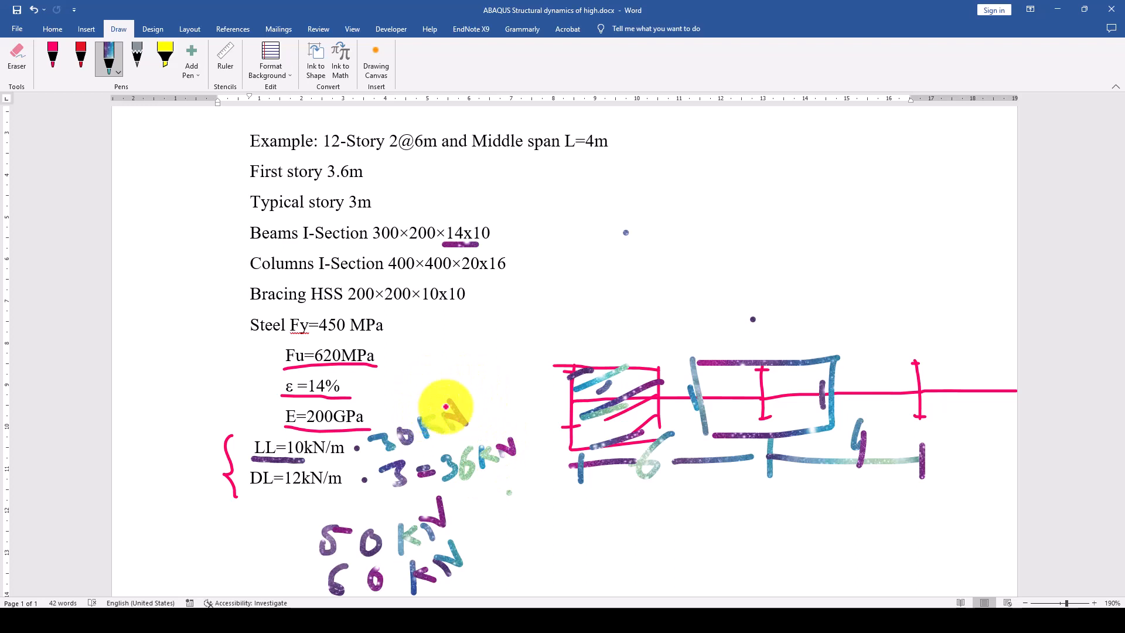
left_click_drag(467, 403, 490, 390)
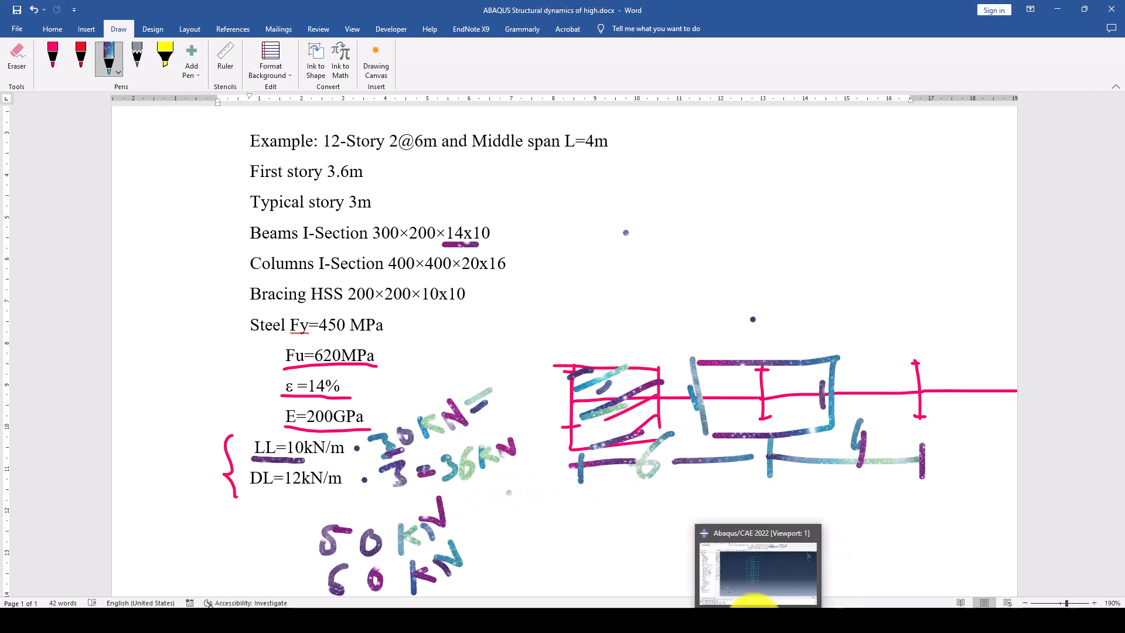
left_click(761, 565)
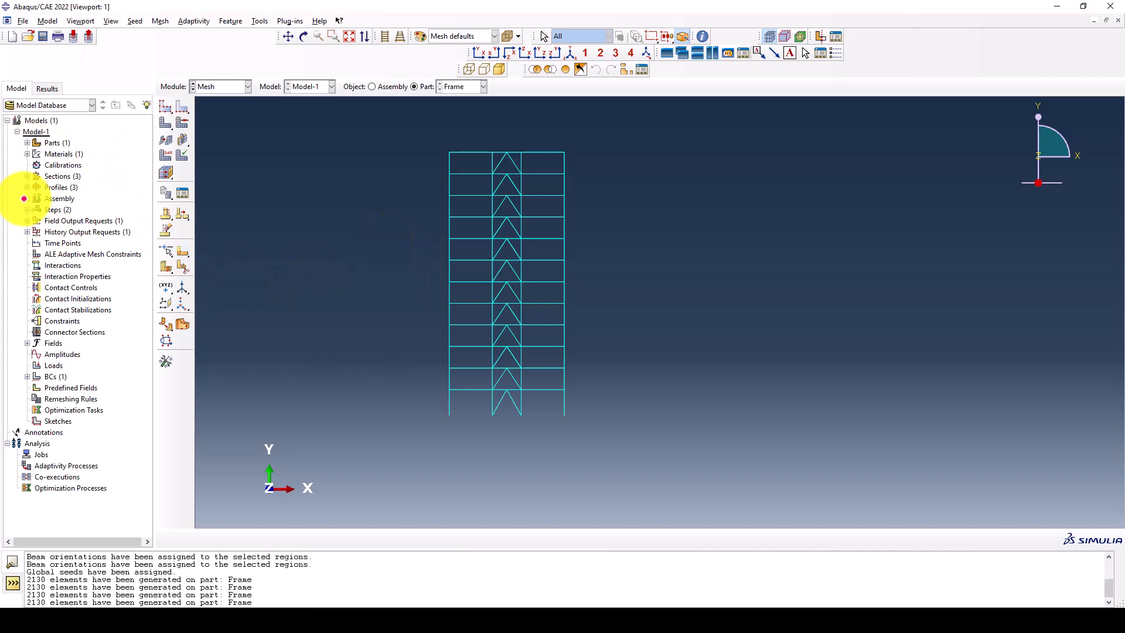
Step: Start a new point mass/inertia engineering feature in the assembly, named EX-Columns
left_click(26, 199)
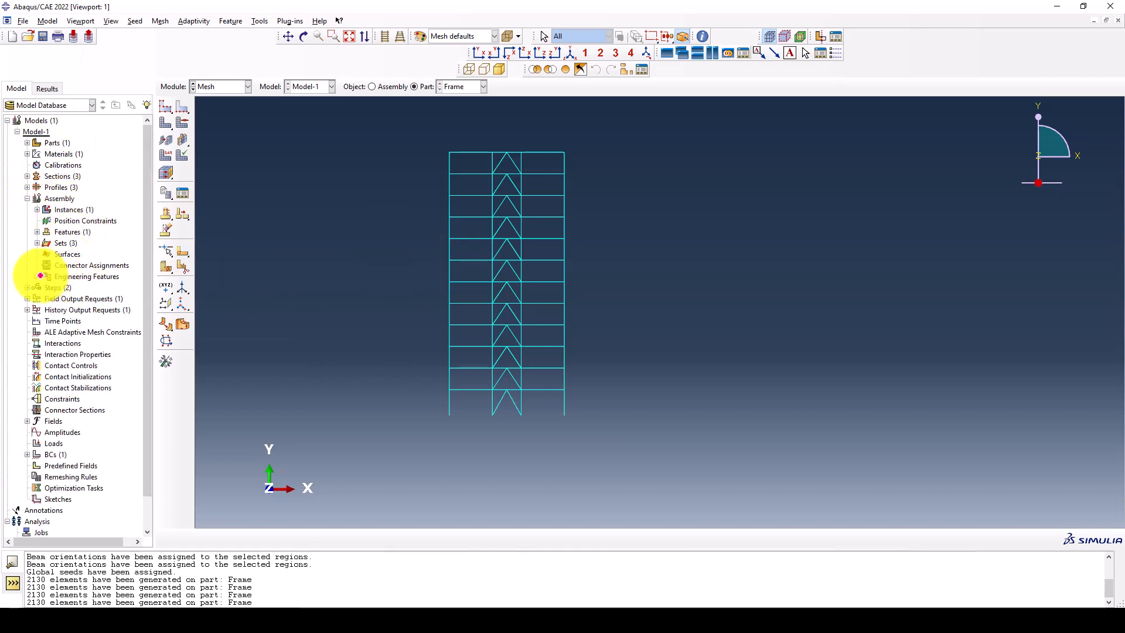
left_click(38, 276)
left_click(64, 288)
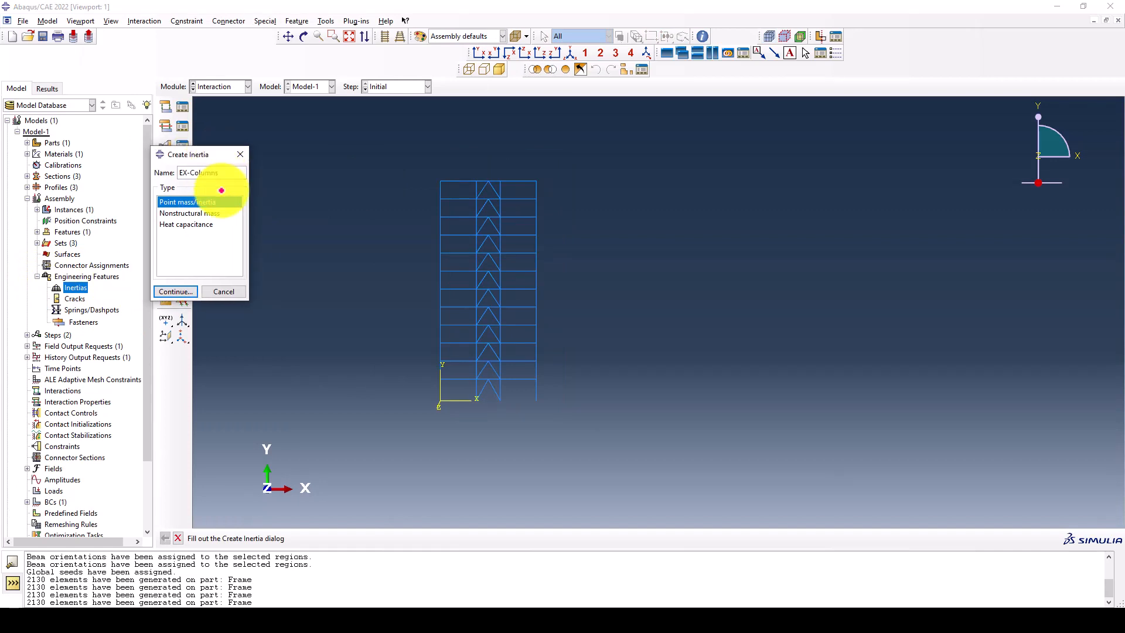
left_click(174, 291)
Step: Assign the point mass to the floor-level joints of both outer columns, leaving out the base points
left_click_drag(375, 120, 403, 427)
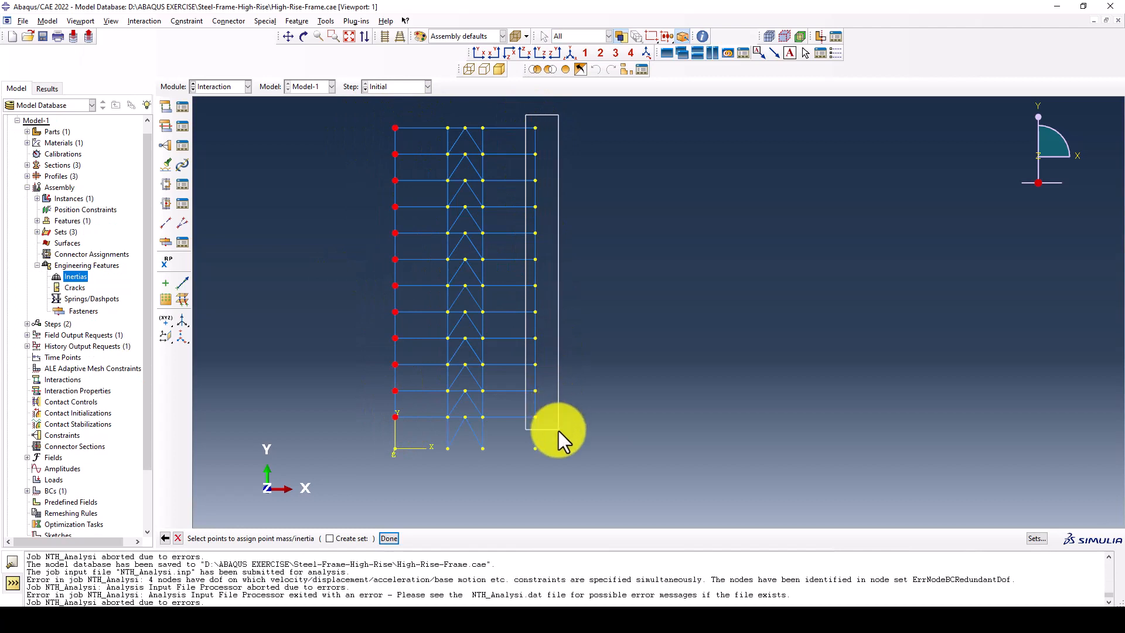
left_click_drag(558, 431, 557, 431, "shift")
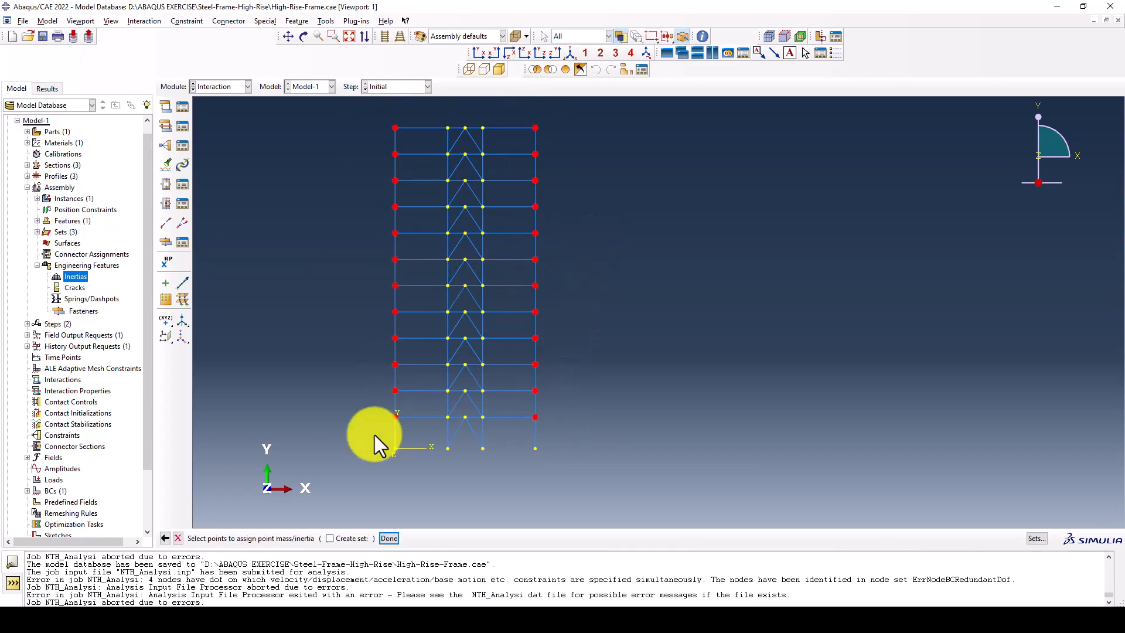
middle_click(318, 283)
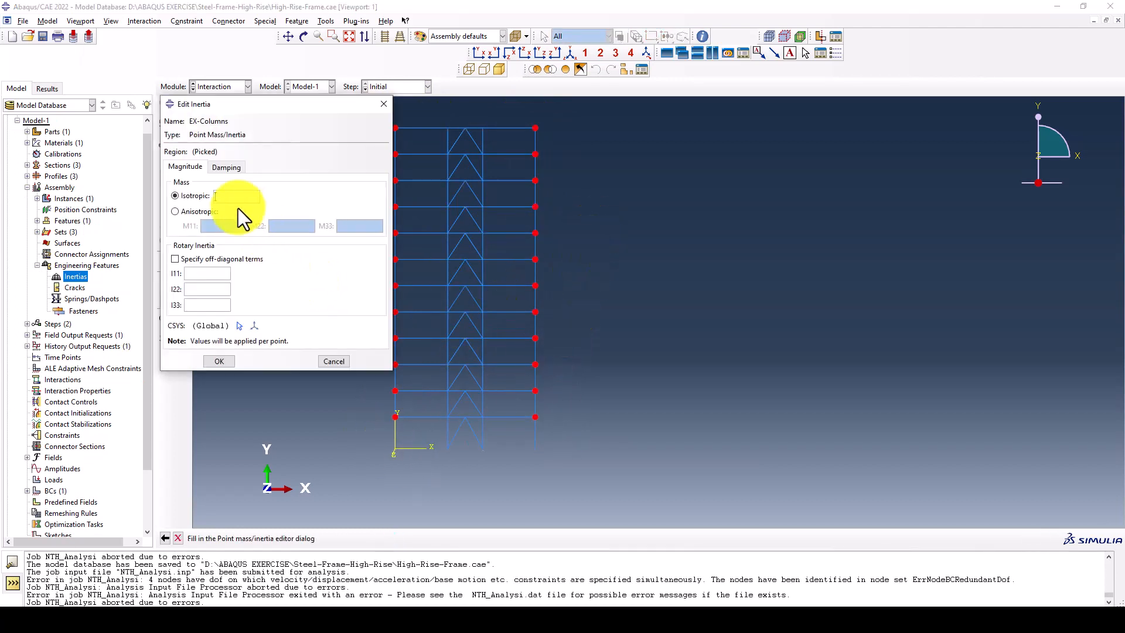
Step: Give the EX-Columns point mass anisotropic values of 6.6 for M11, 6.6 for M22 and 0 for M33
left_click(189, 211)
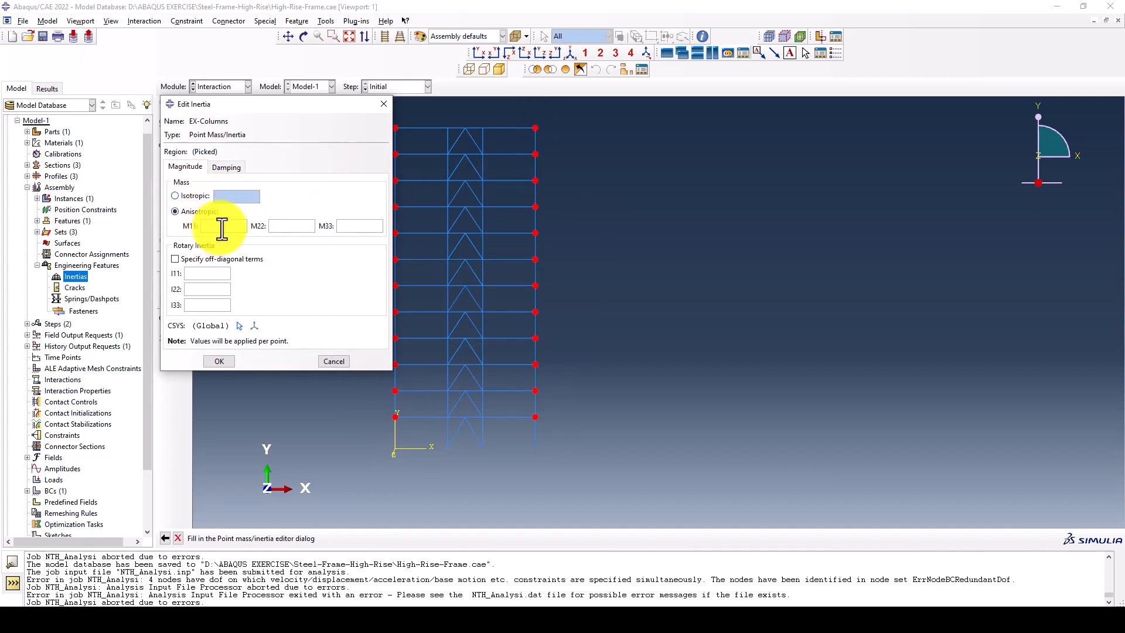
left_click(299, 229)
type("6.6")
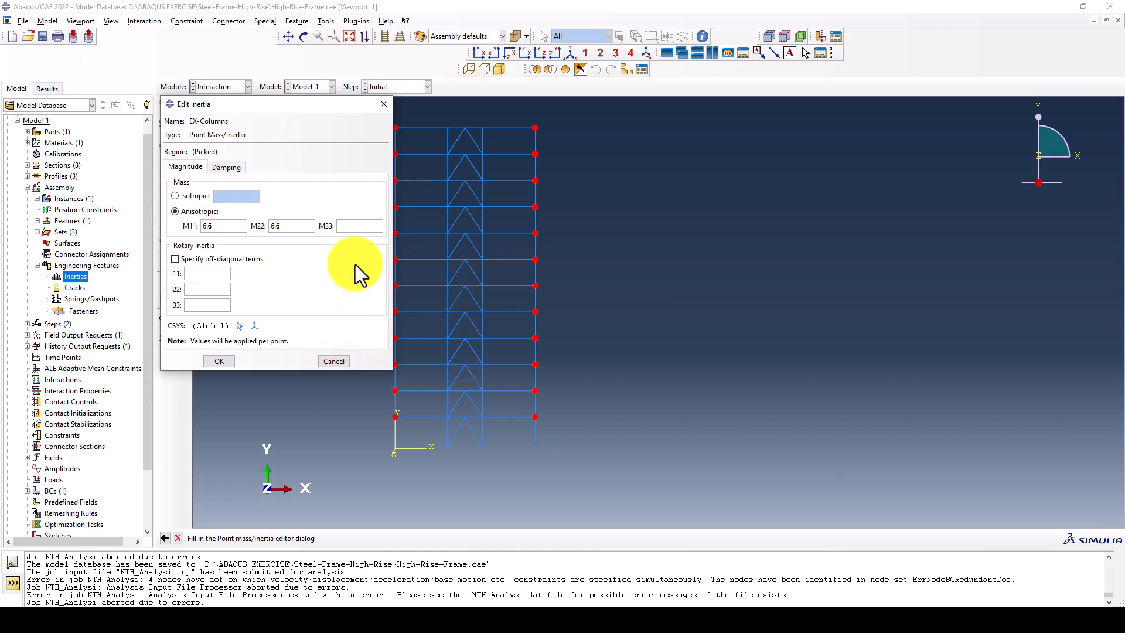
left_click(358, 226)
type("0")
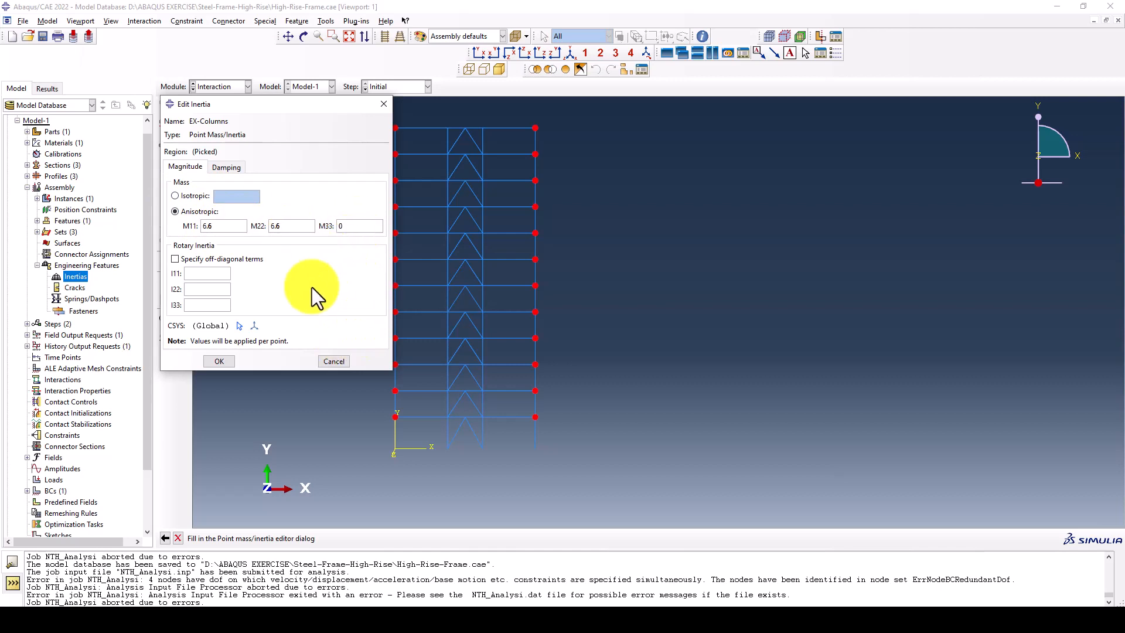
left_click(218, 361)
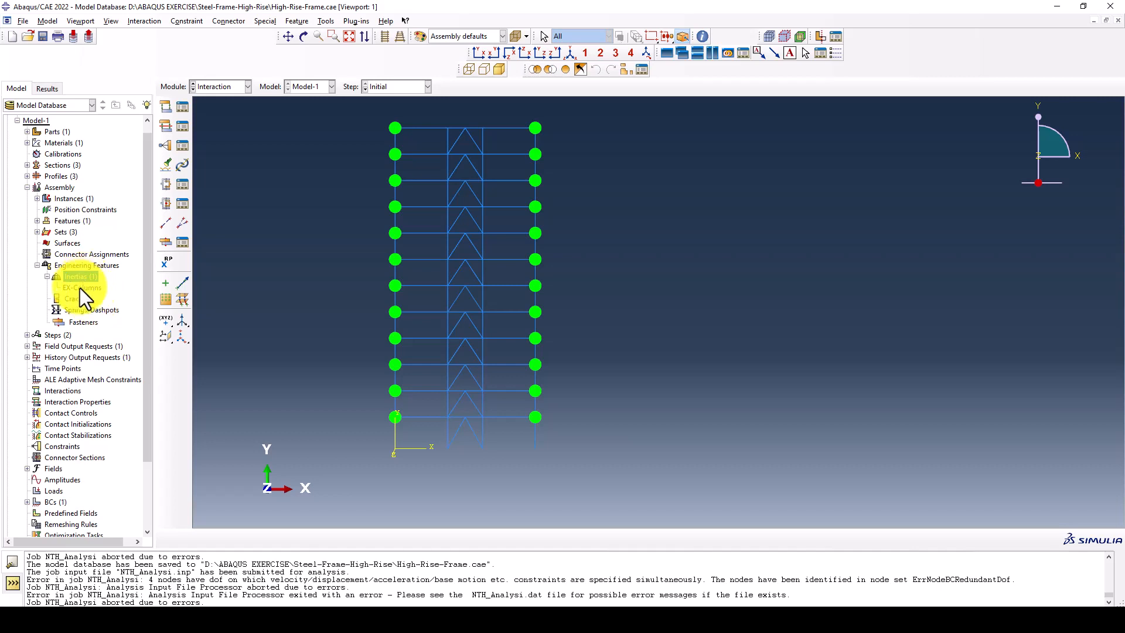
Step: Create a point mass/inertia feature named IN_Columnbs on the floor-level joints of both inner columns, leaving out the base points
right_click(82, 284)
left_click(94, 297)
type("I")
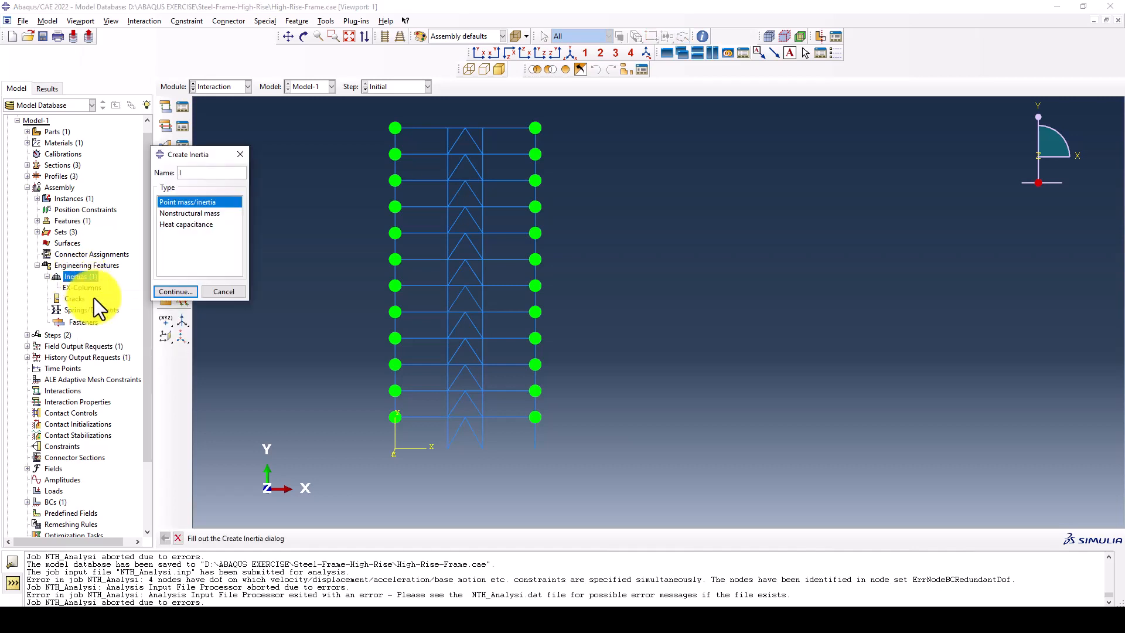
type("N_Columnbs")
left_click(179, 292)
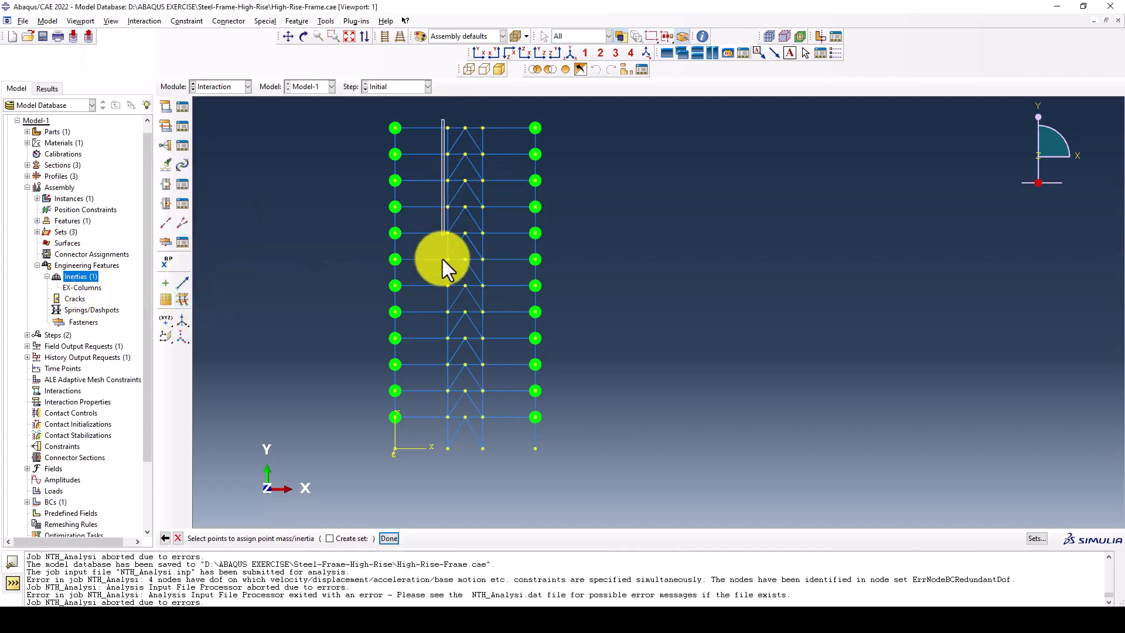
left_click_drag(441, 259, 454, 424)
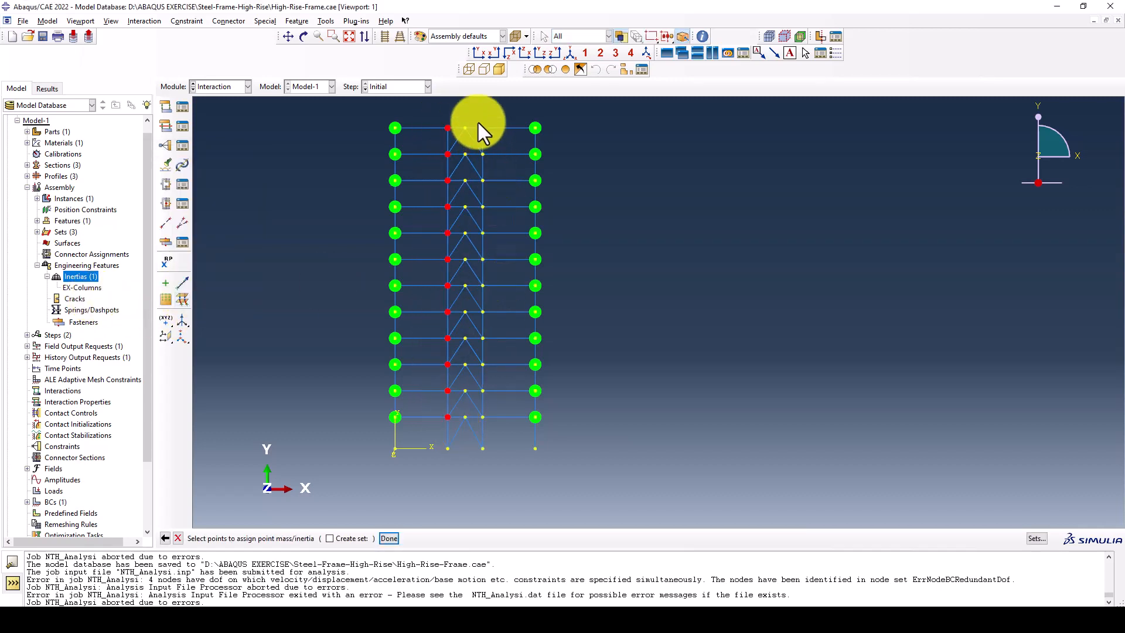
left_click_drag(496, 278, 502, 426)
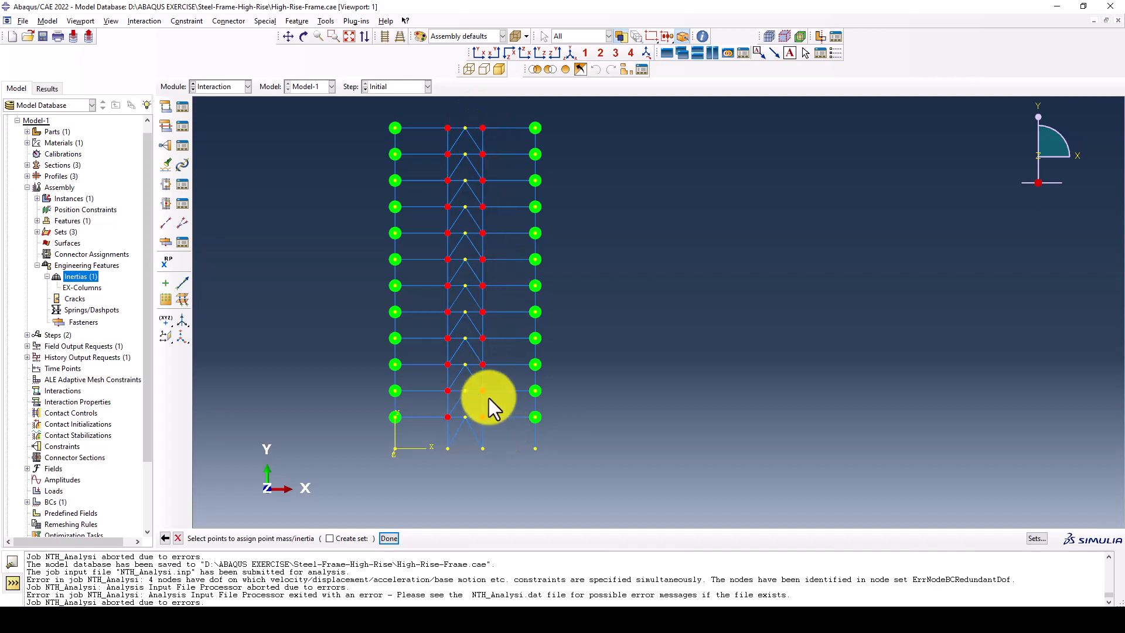
middle_click(348, 279)
Step: Give the IN_Columnbs point mass anisotropic values of 11 for both M11 and M22
left_click(196, 211)
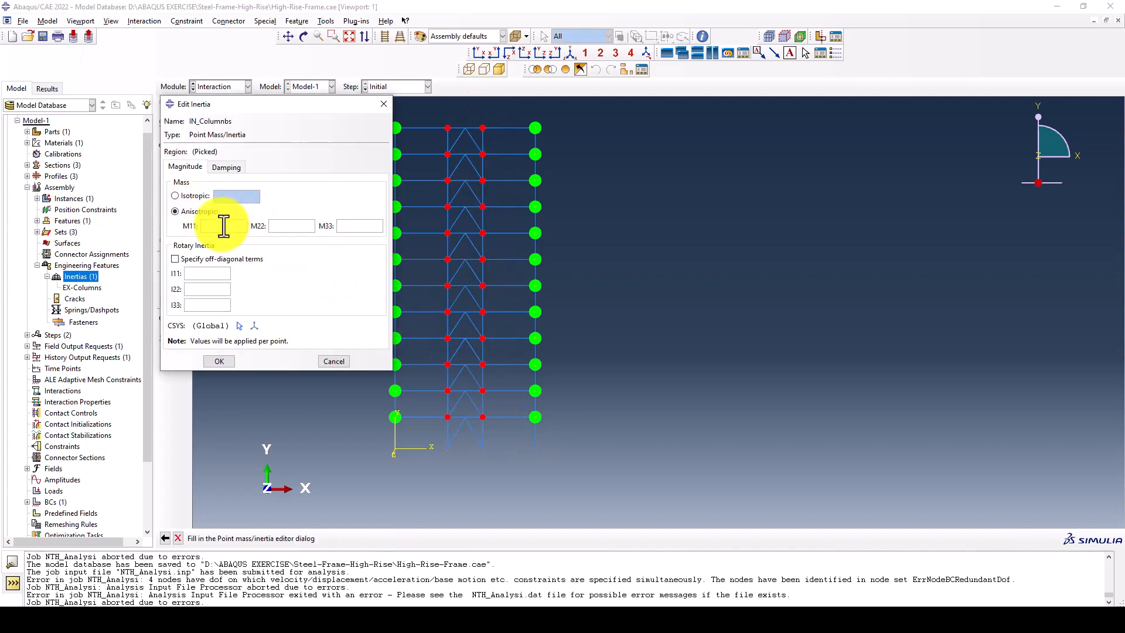
left_click(278, 226)
type("11")
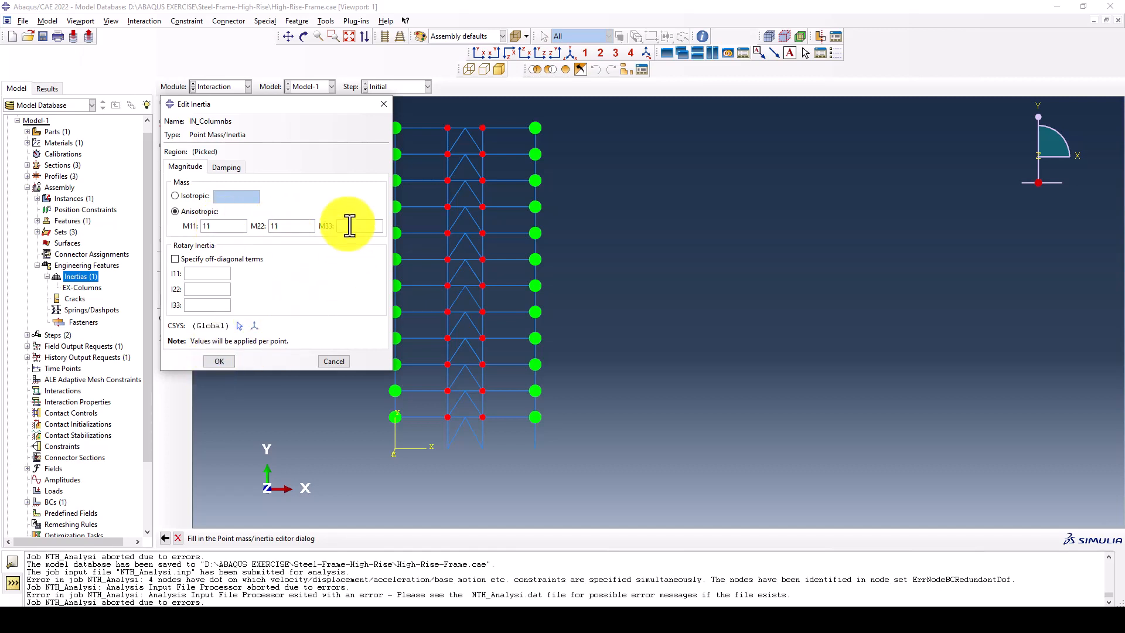
left_click(219, 361)
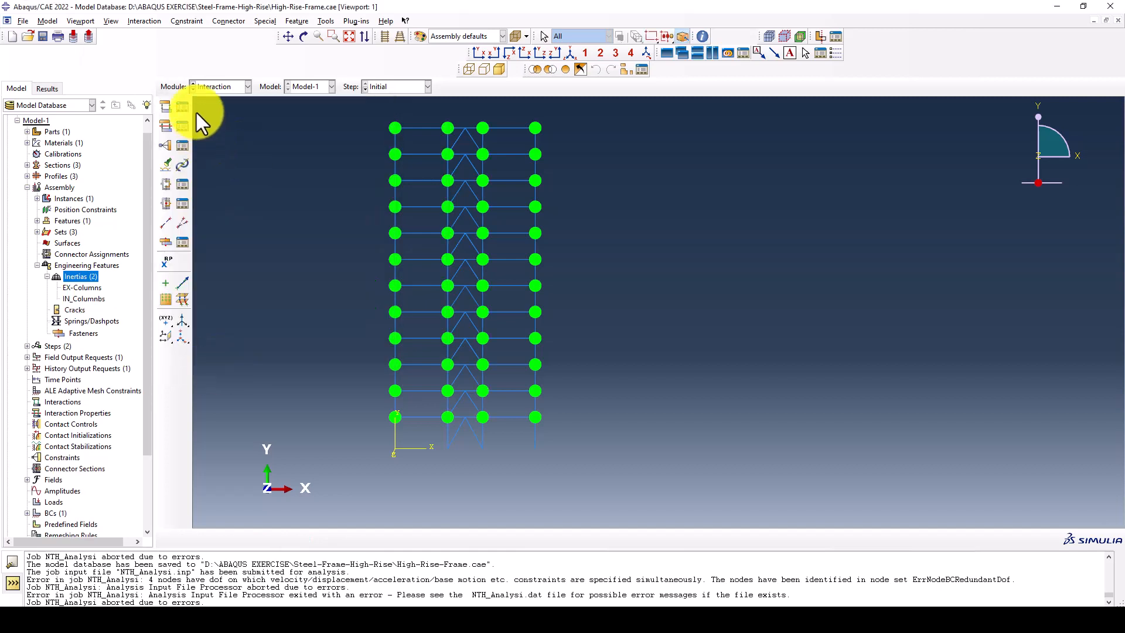
Step: Create a full-analysis job named Modal-Analysis for Model-1 that uses 4 processors, and submit it
left_click(206, 86)
left_click(212, 188)
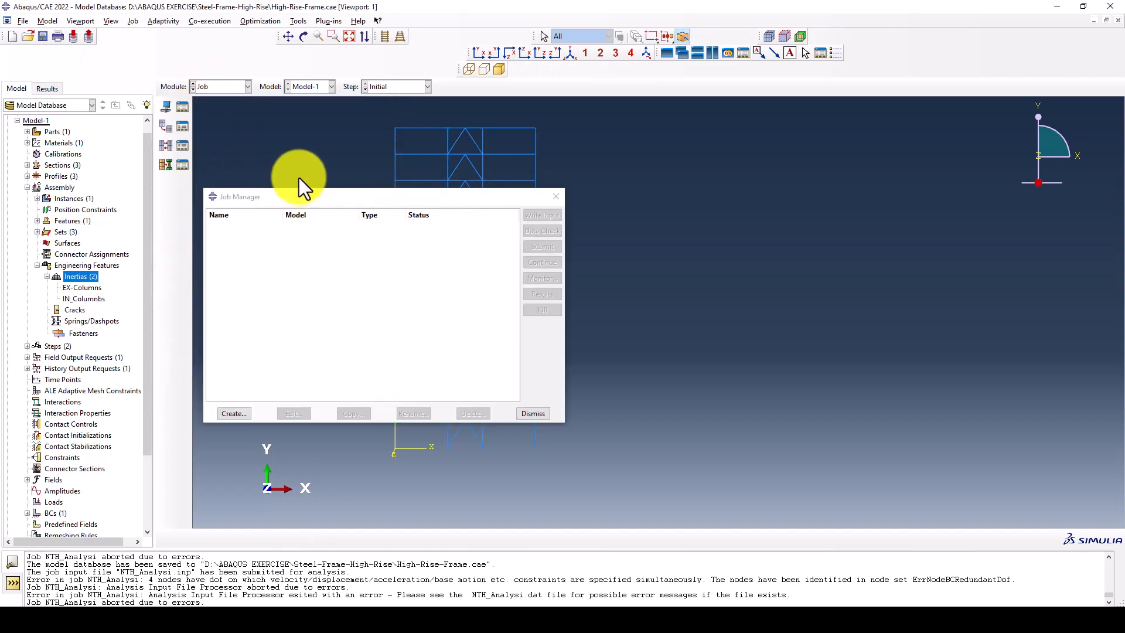
left_click(196, 402)
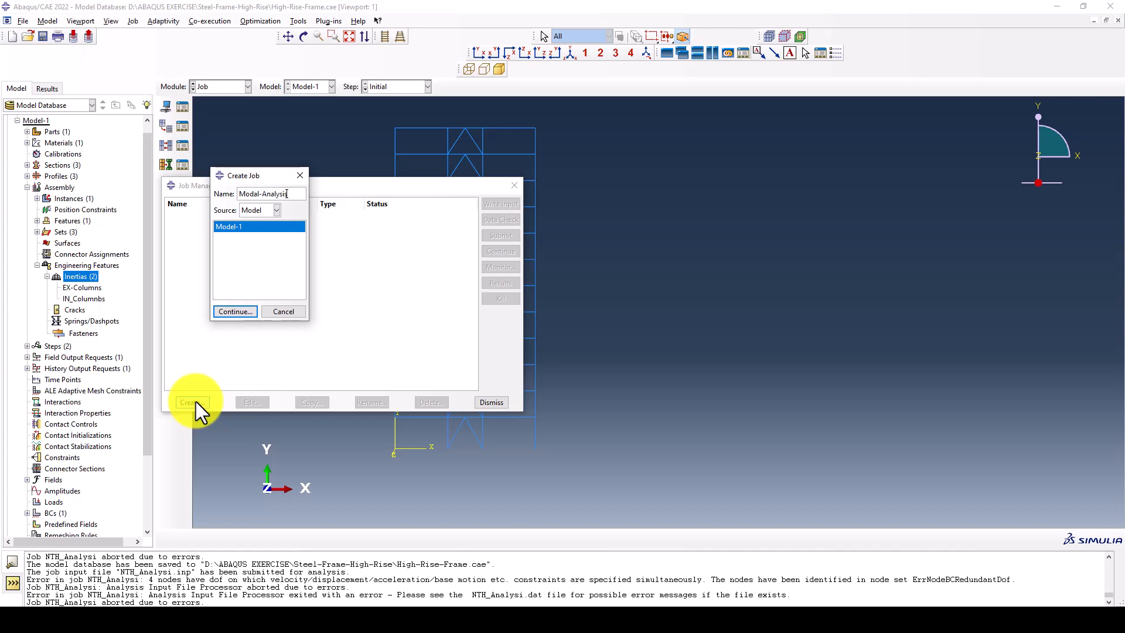
left_click(246, 311)
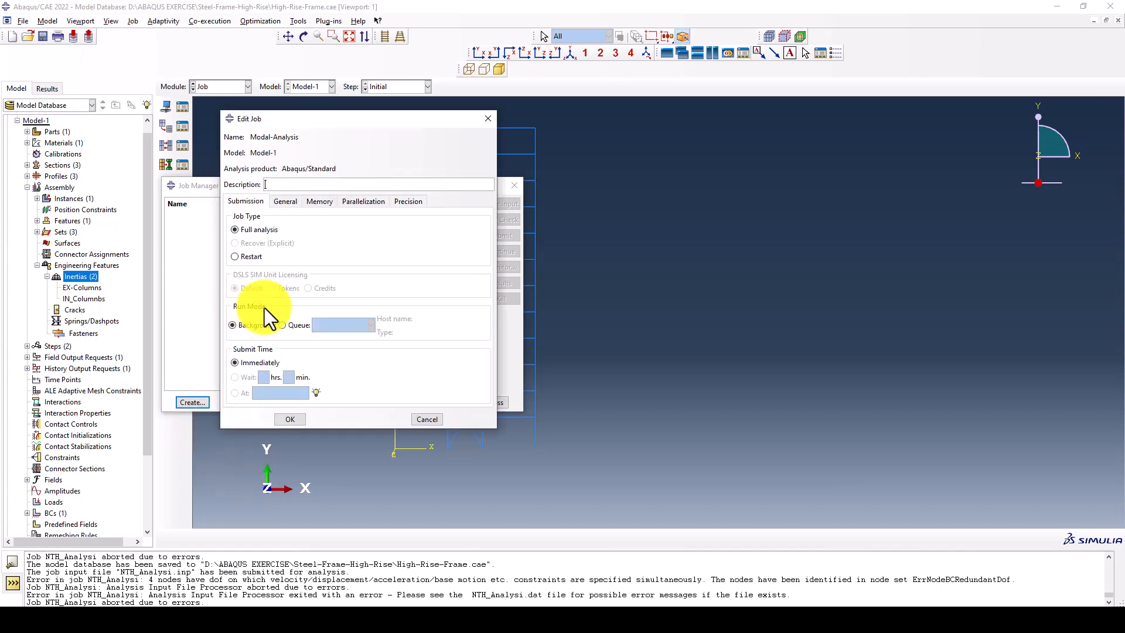
left_click(354, 202)
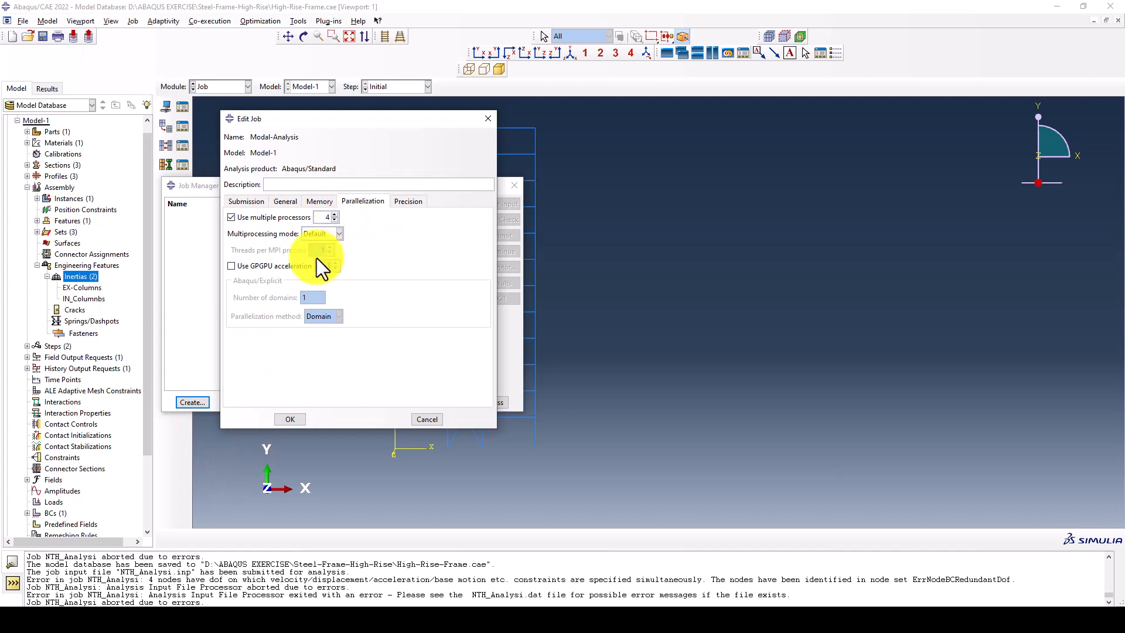
left_click(304, 419)
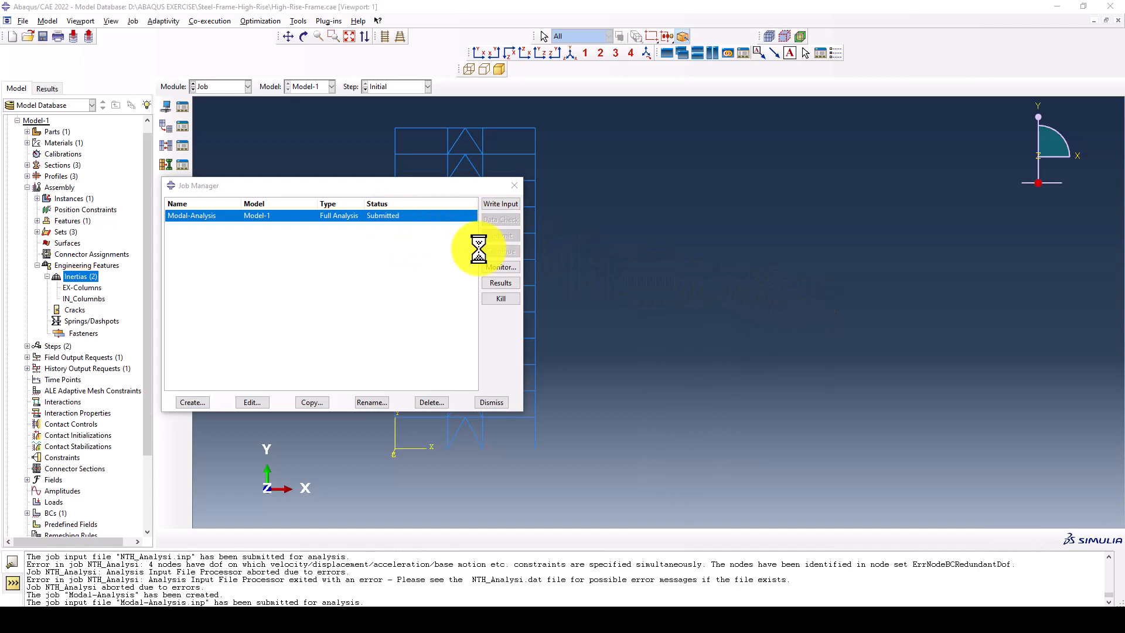
Step: Monitor the Modal-Analysis job until its run ends and close the monitor
left_click(497, 268)
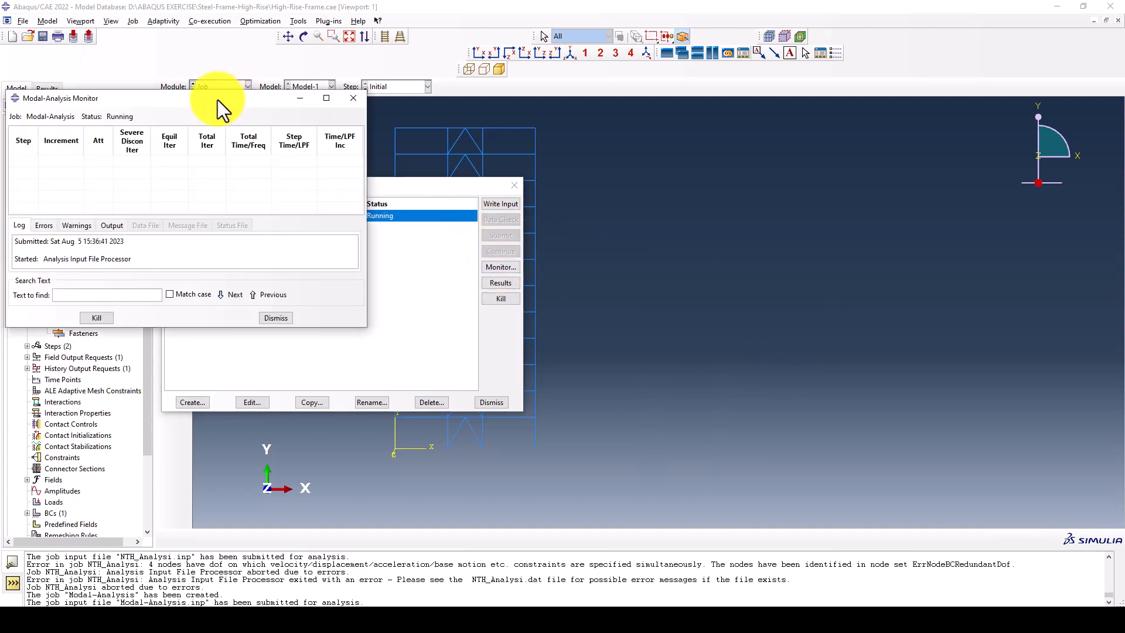
left_click_drag(214, 99, 304, 122)
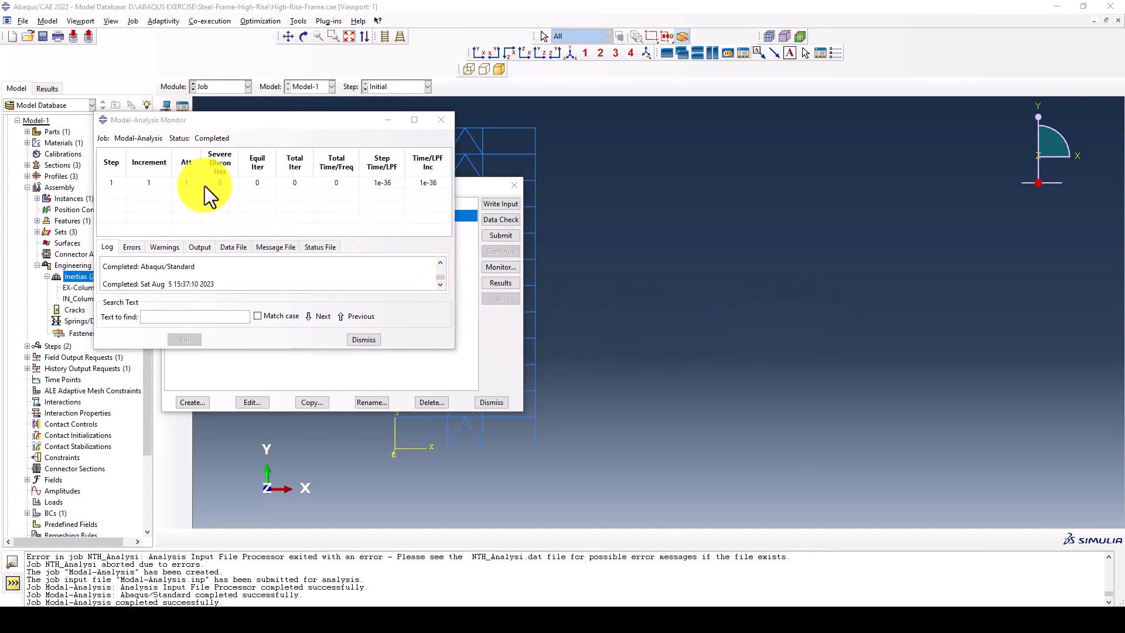
left_click(363, 339)
Step: Open the results of the Modal-Analysis job and plot displacement contours on the deformed frame
left_click(499, 283)
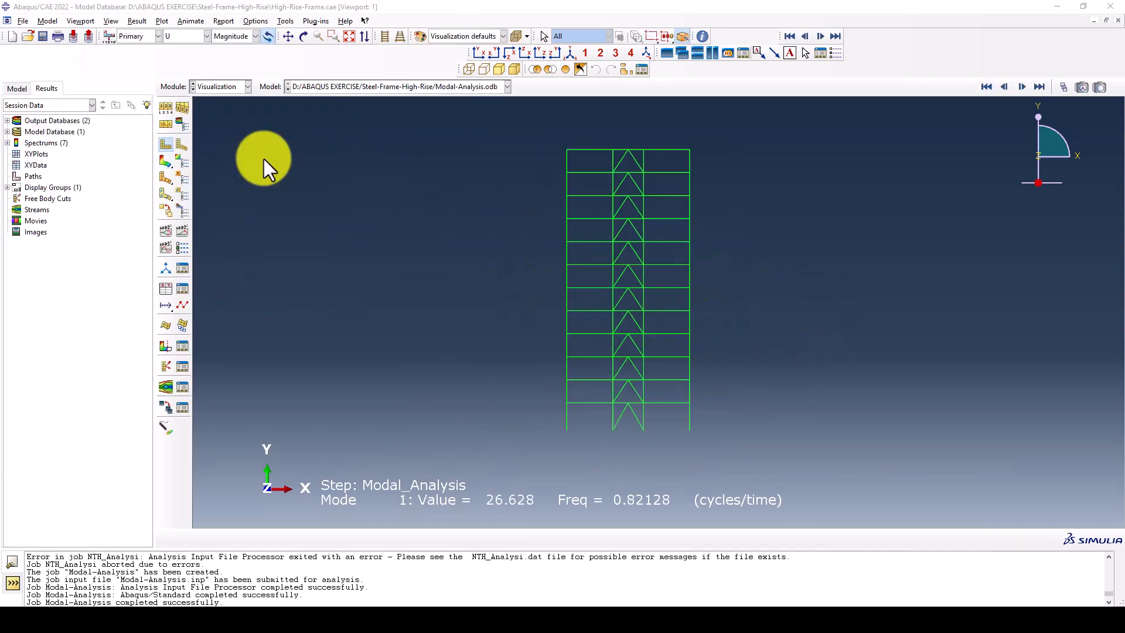
left_click(165, 162)
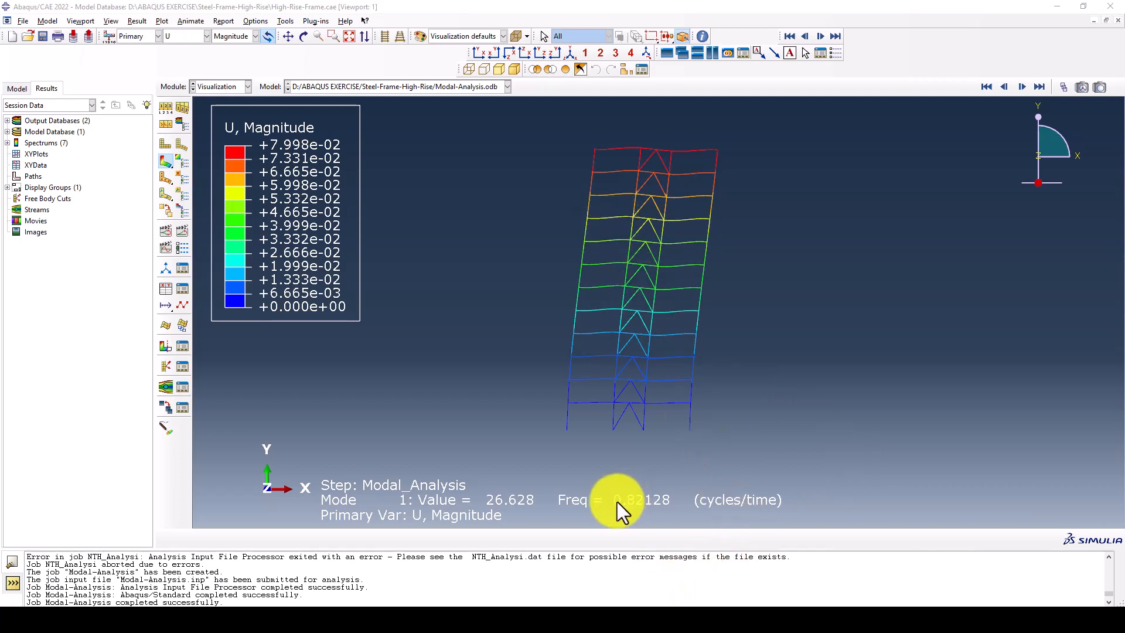
Step: Switch to the Kobe-EQ workbook in Excel and check the frequency in J30 and the period formula in K29
left_click(622, 620)
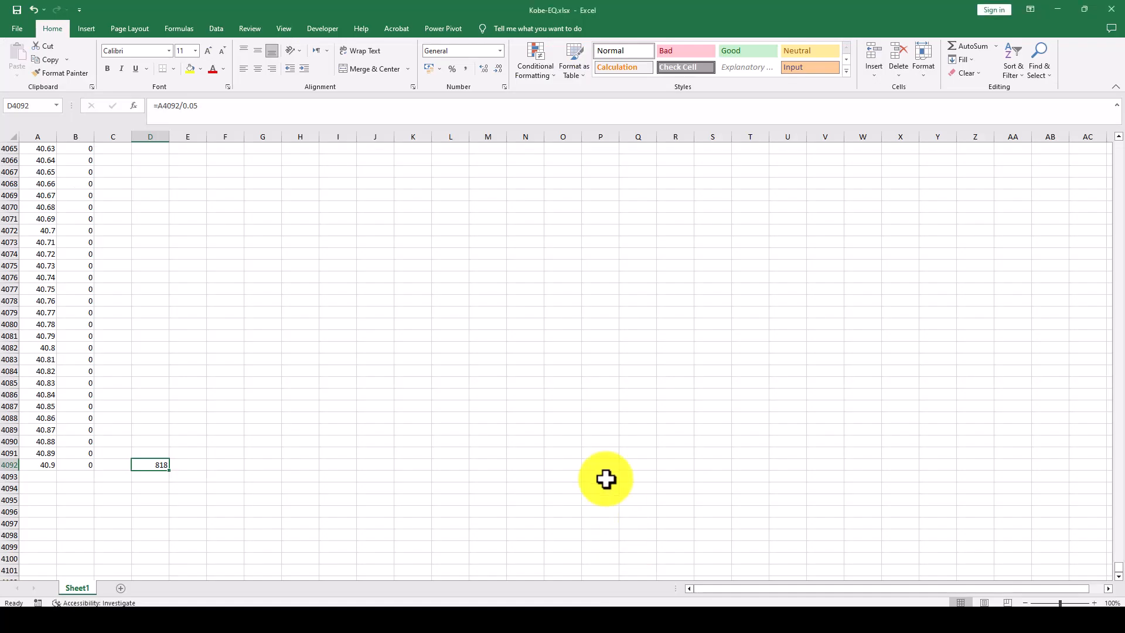
scroll(311, 434, "up", 7)
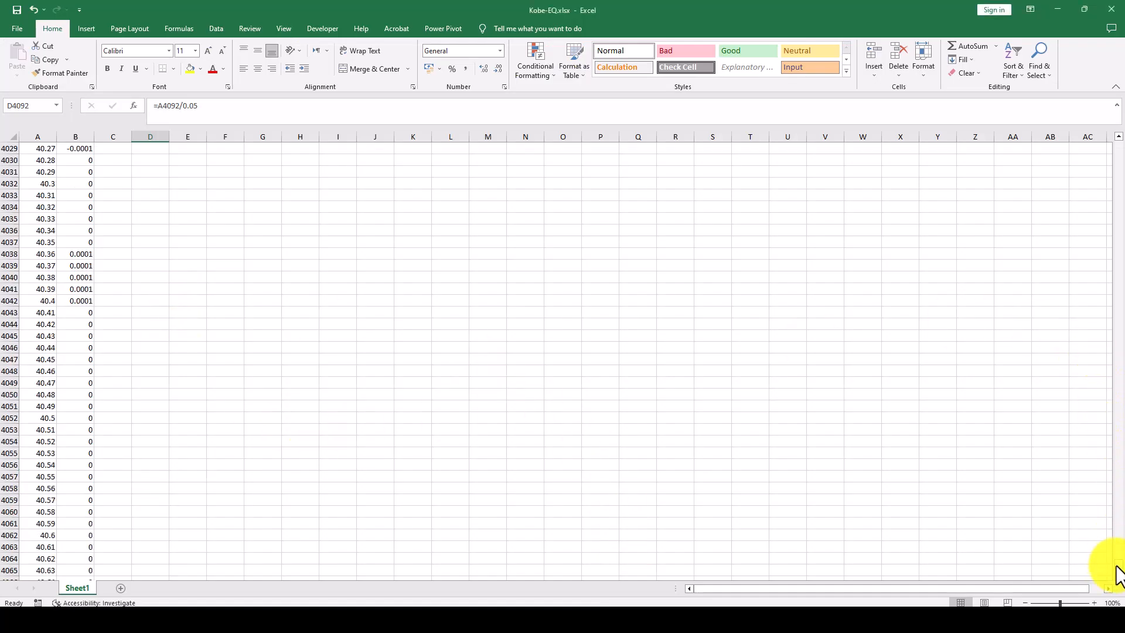
left_click_drag(1116, 568, 1115, 139)
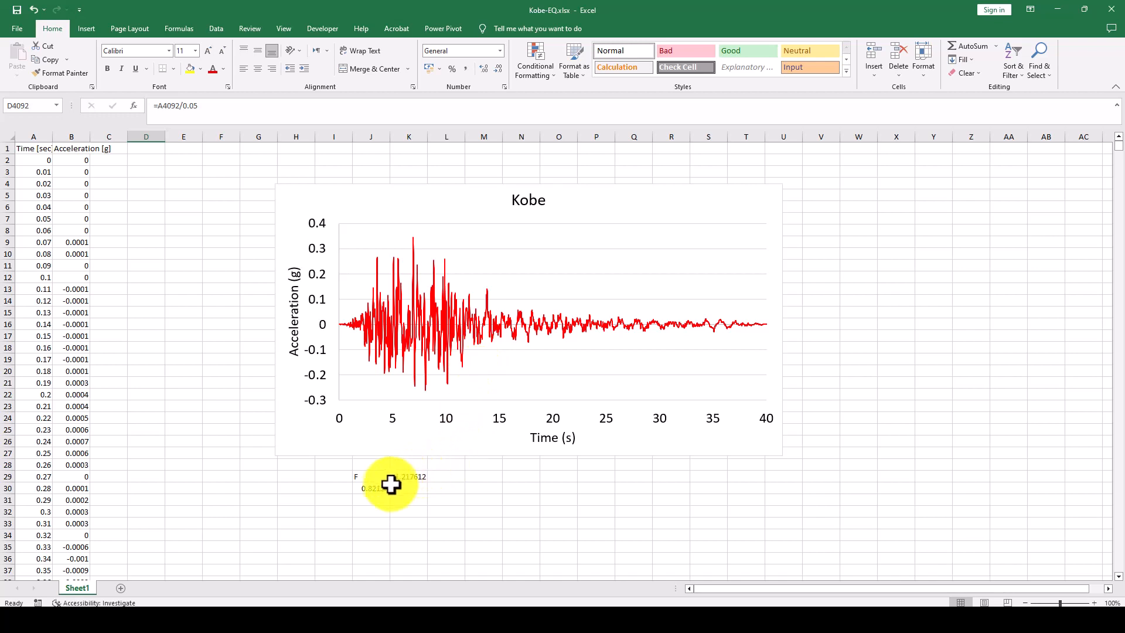
left_click(369, 489)
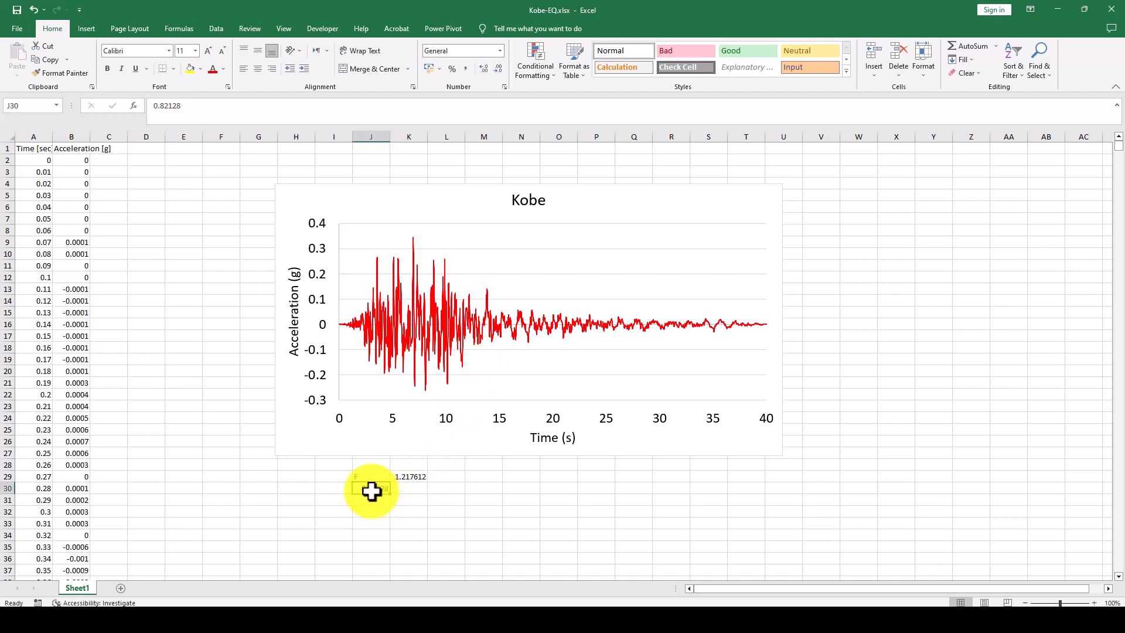
left_click(413, 477)
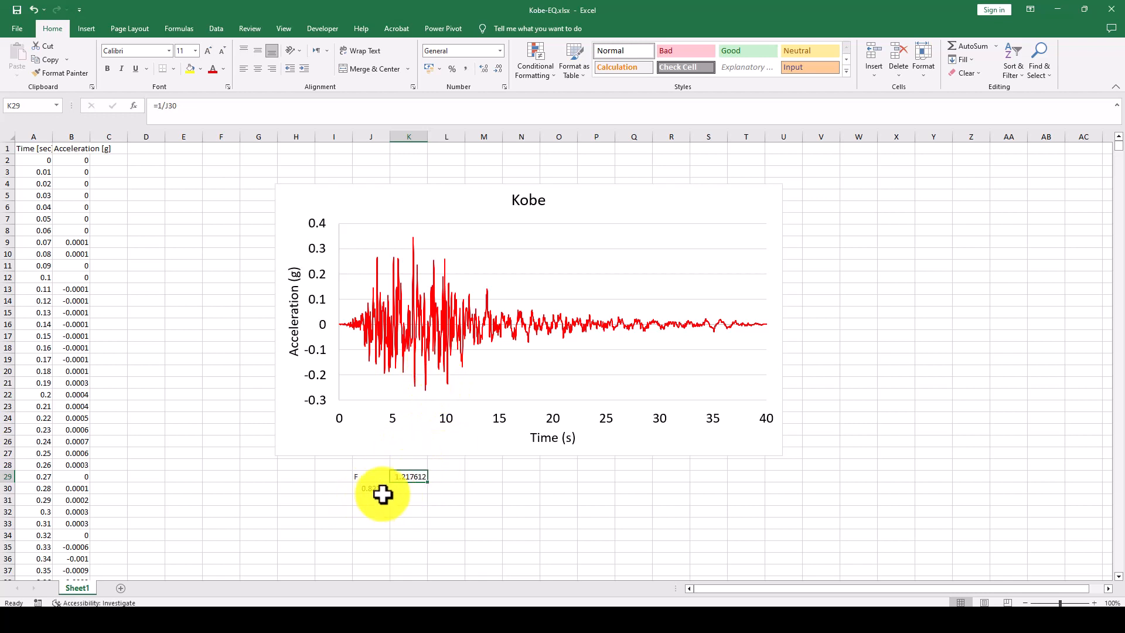
double_click(396, 477)
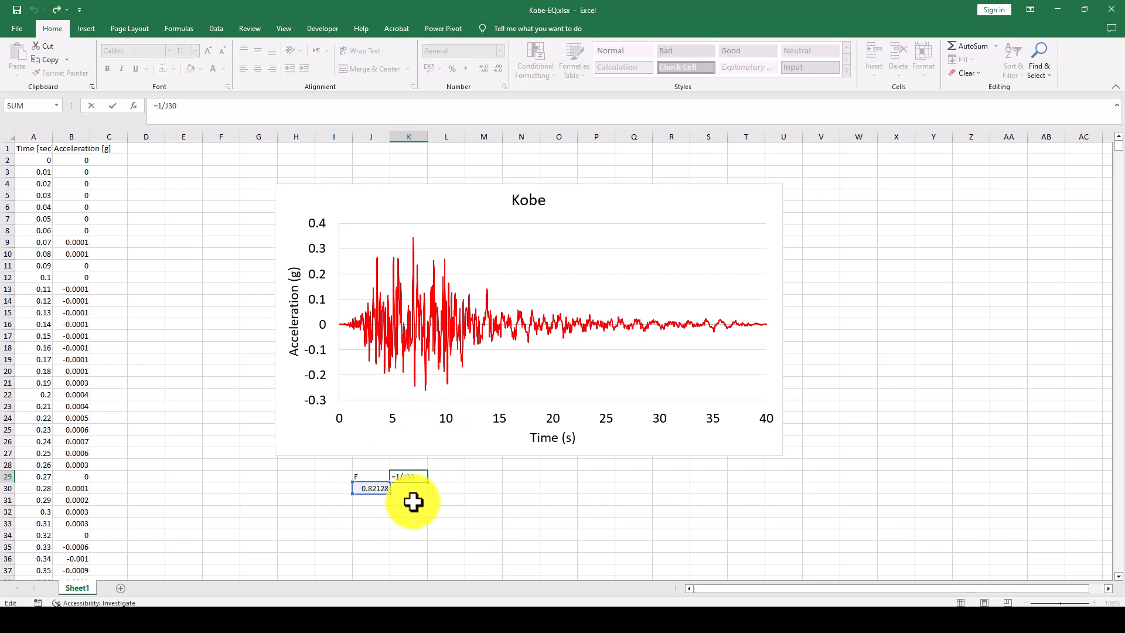
key("Return")
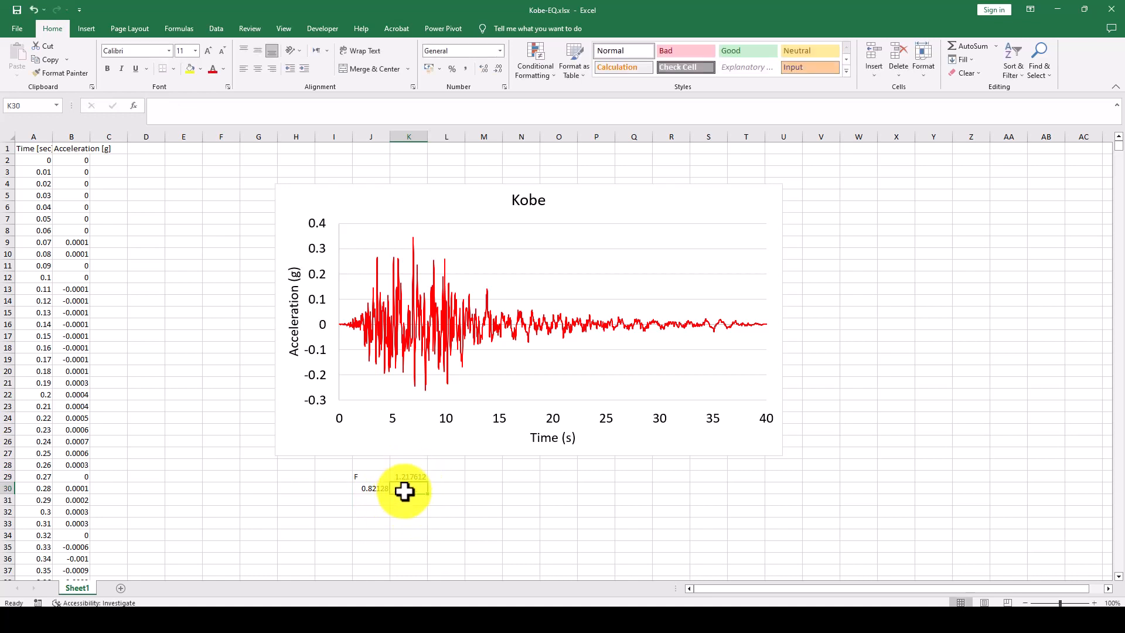
Step: Enter the unit s in cell L29 beside the calculated period
left_click(438, 479)
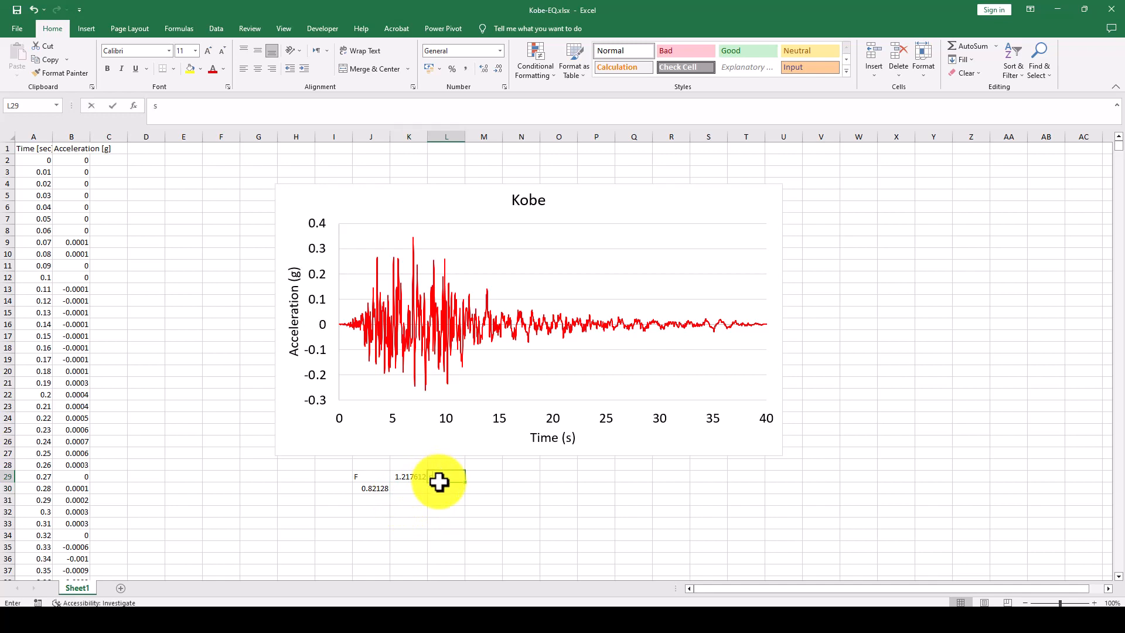
type("s")
left_click(482, 511)
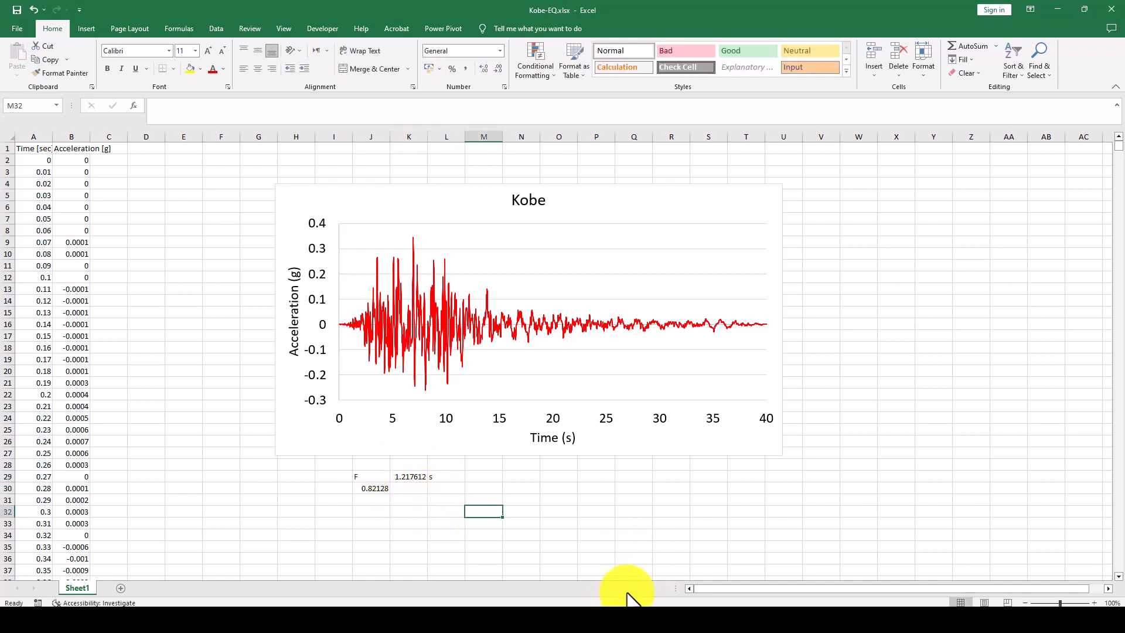
Step: Return to Abaqus/CAE and advance the displacement plot through mode 2 to mode 3
left_click(760, 614)
left_click(1020, 89)
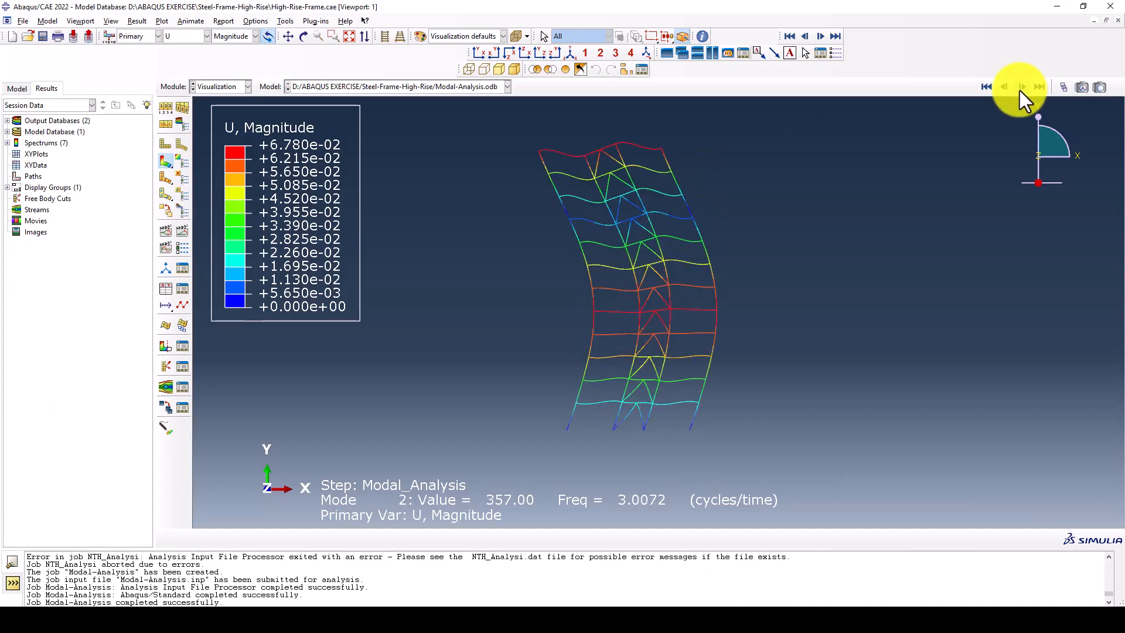
left_click(1019, 89)
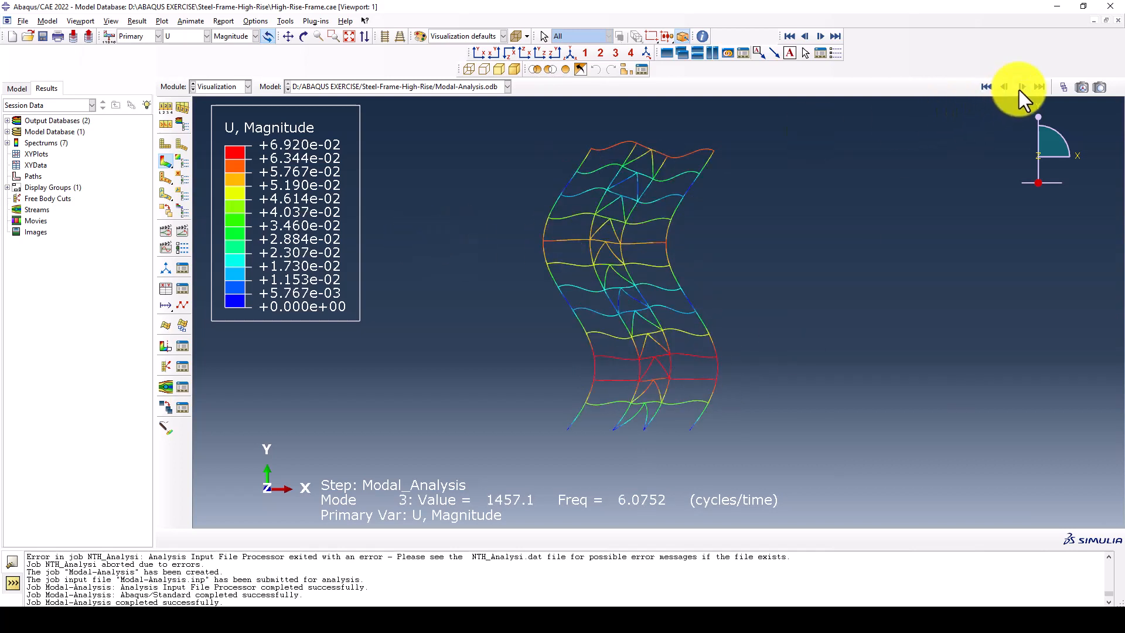
Step: Open the Step/Frame list of the Modal_Analysis step and examine the frequencies of its modes, highlighting mode 7
left_click(231, 87)
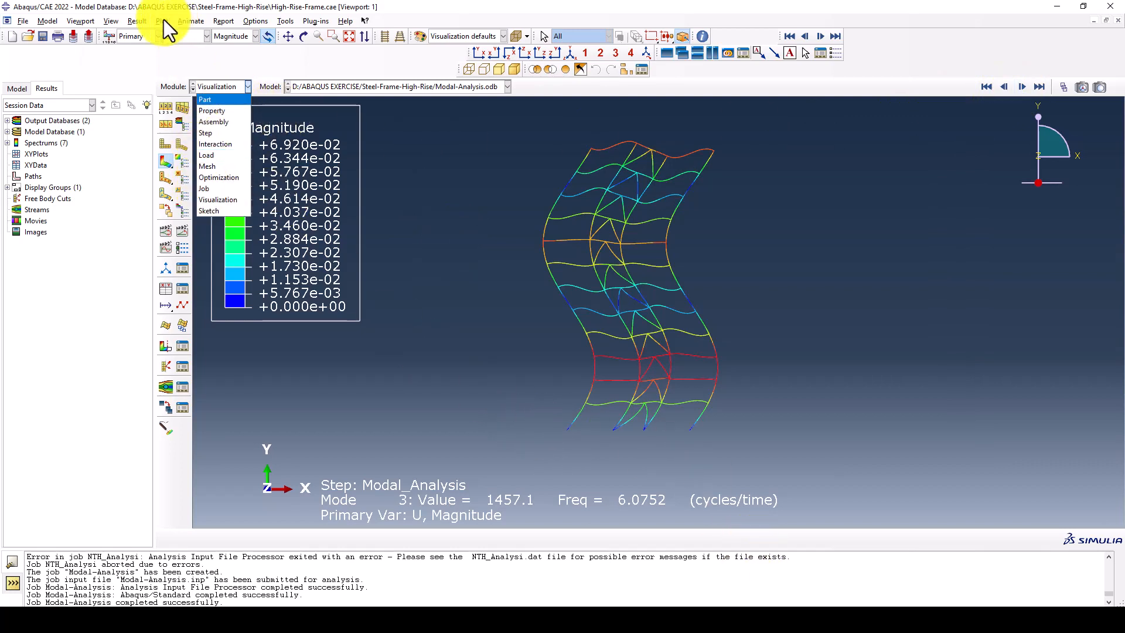
left_click(180, 55)
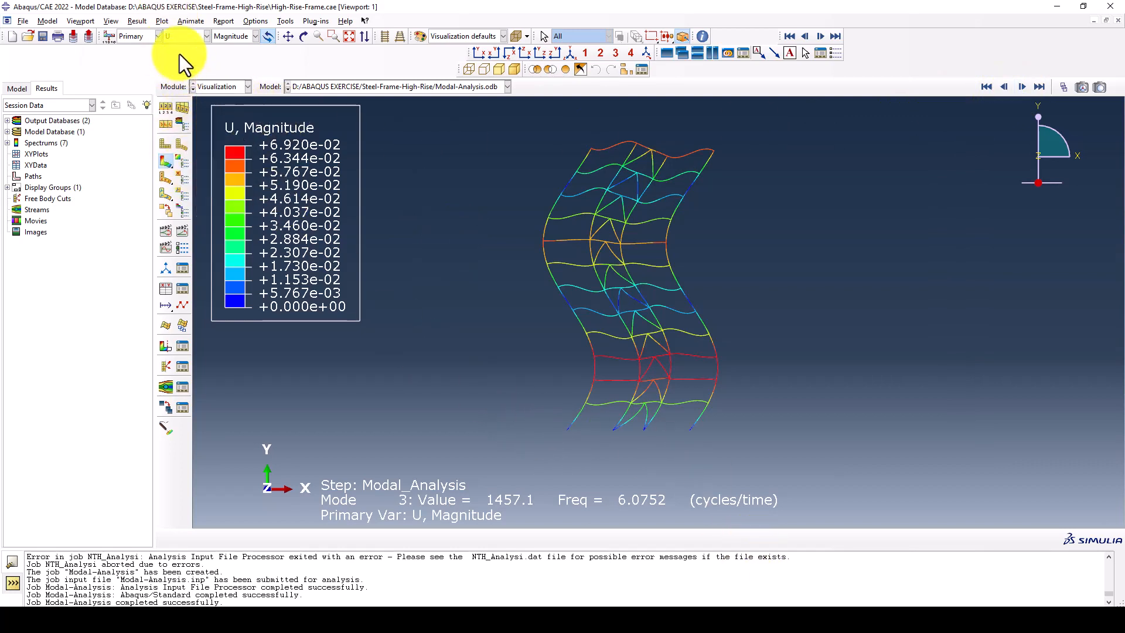
left_click(146, 24)
left_click(152, 38)
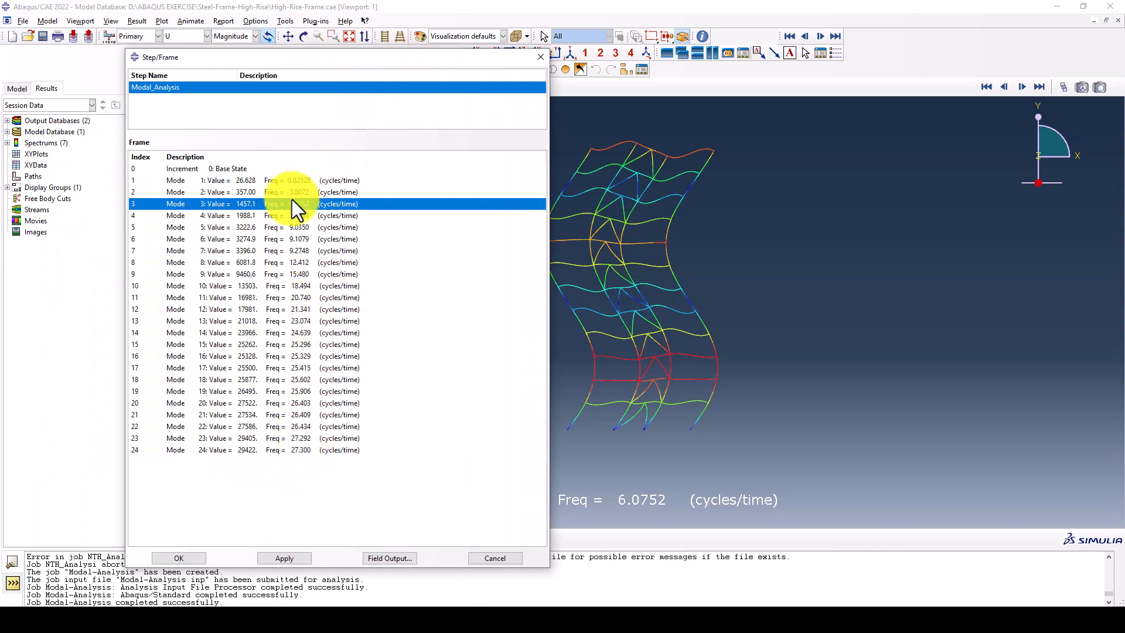
left_click(284, 250)
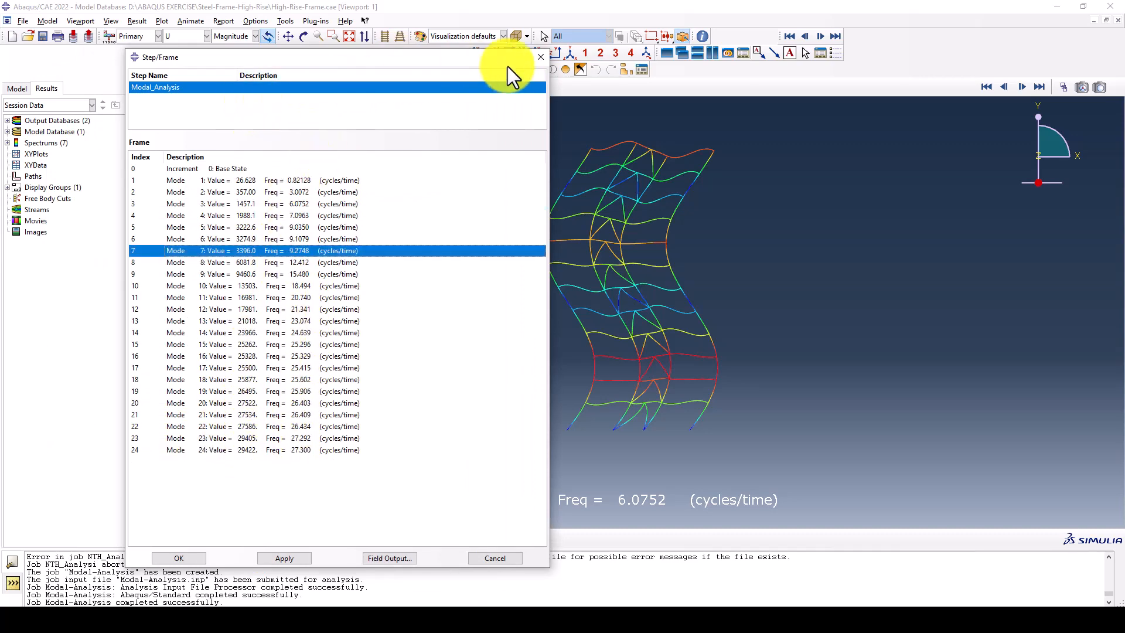
Step: Close the frame list and plot the effective mass, x-rotation EM4 for Whole Model, from the ODB history output
left_click(540, 57)
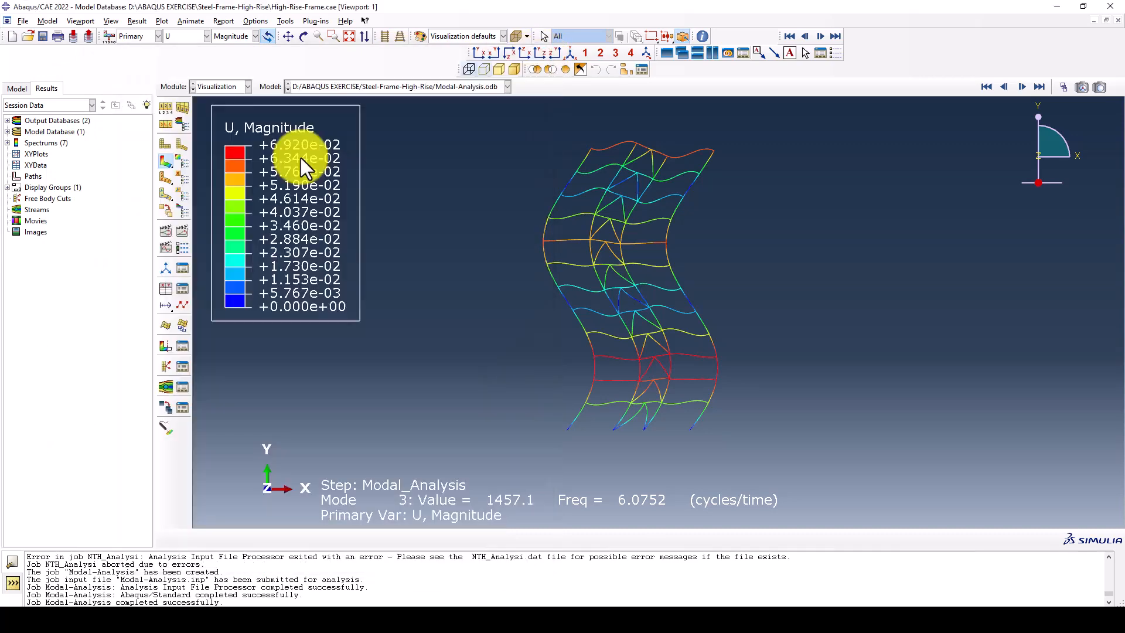
left_click(181, 288)
left_click(645, 117)
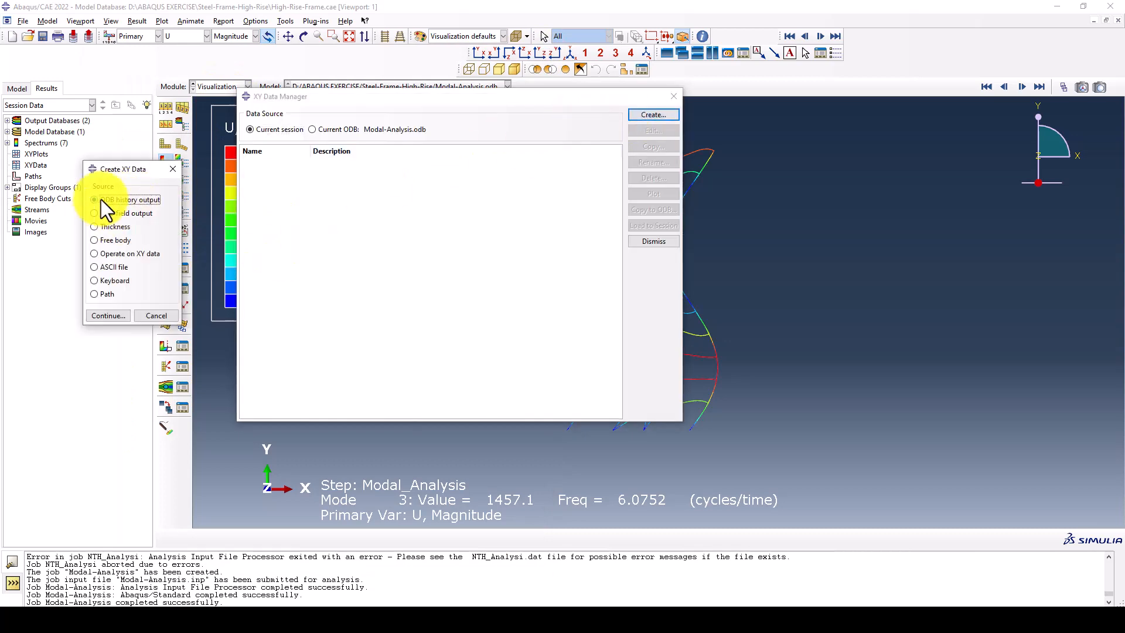
left_click(109, 316)
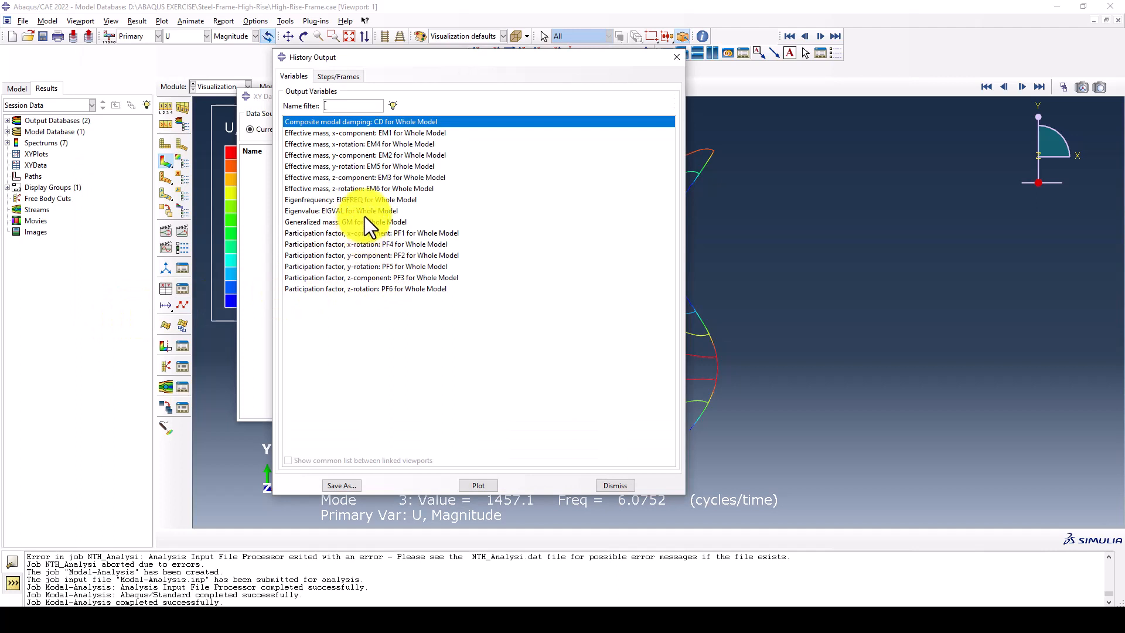
left_click(322, 144)
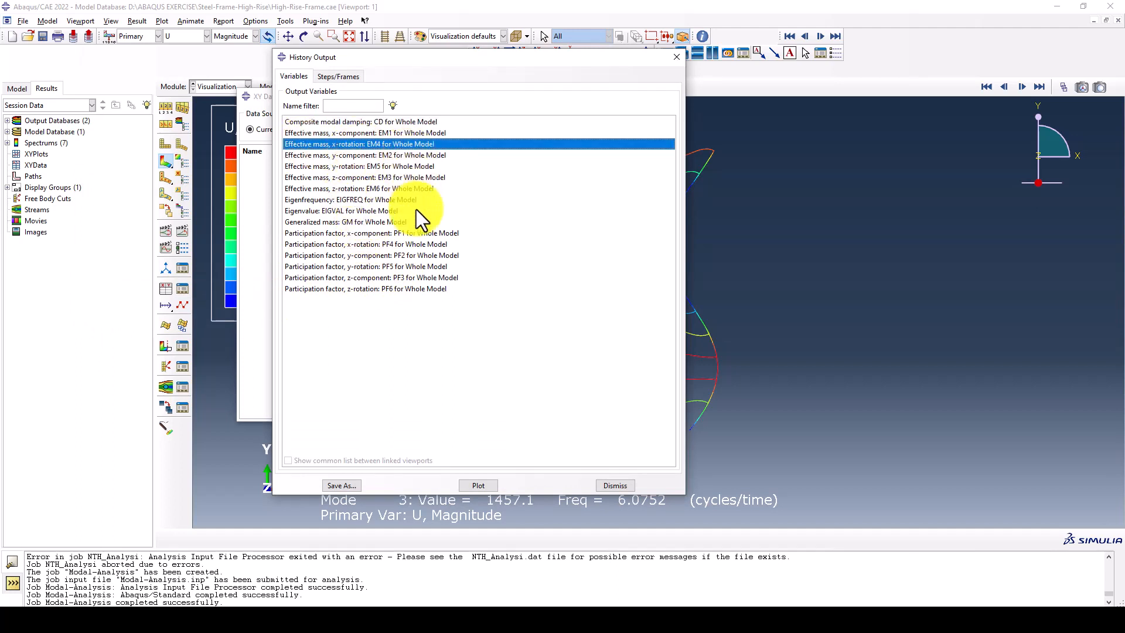
left_click(472, 483)
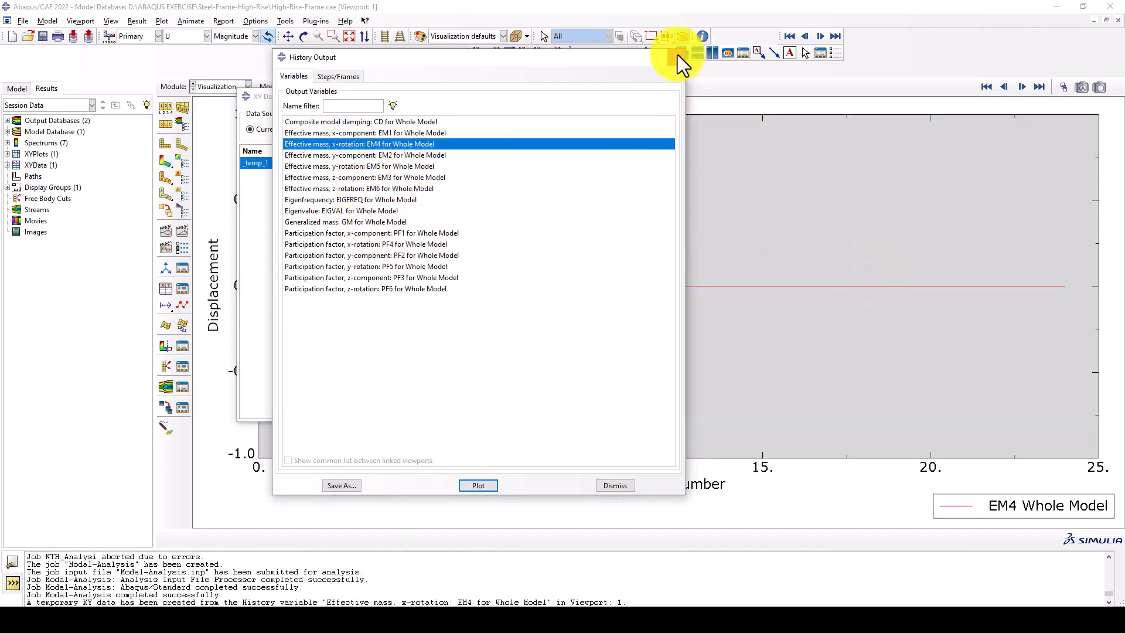
left_click(677, 55)
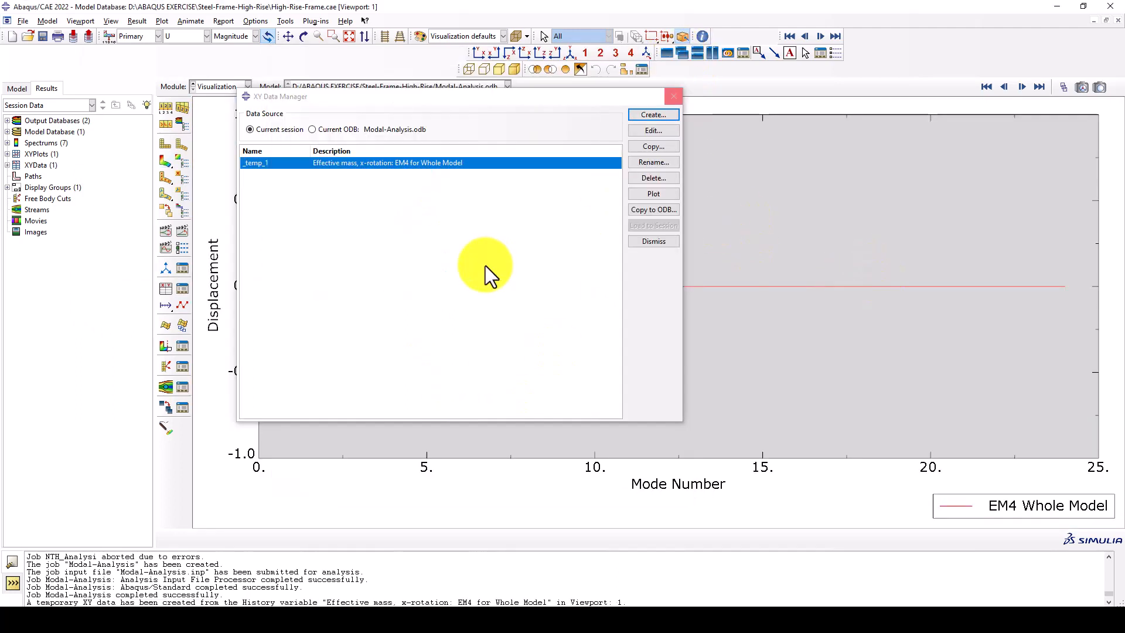
left_click(653, 115)
left_click(181, 155)
left_click(673, 96)
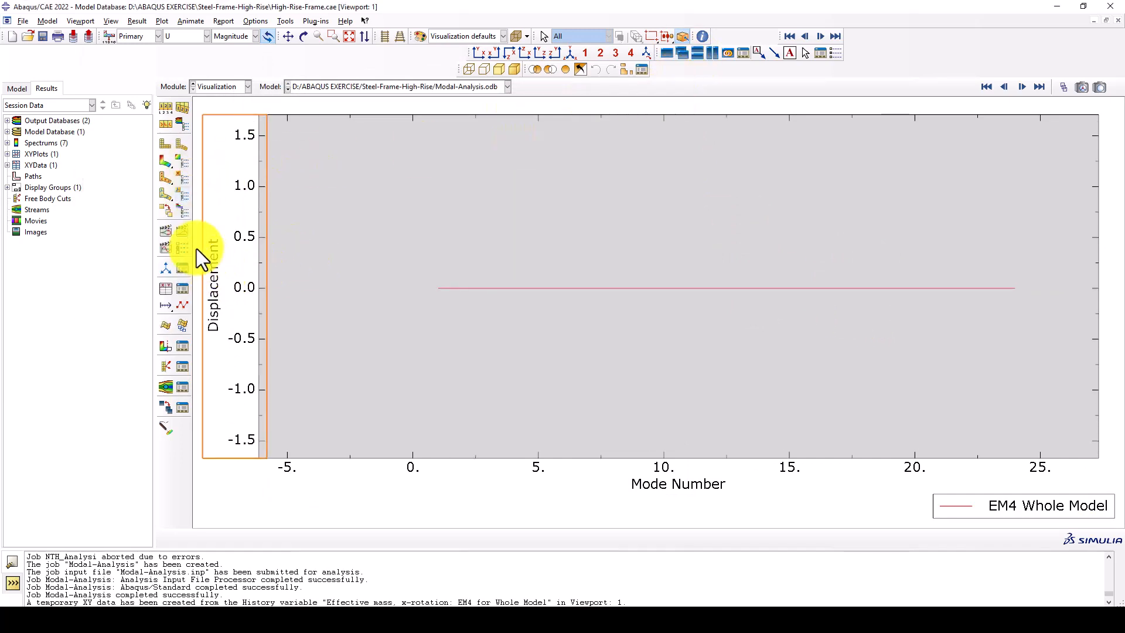
left_click(182, 288)
left_click(674, 96)
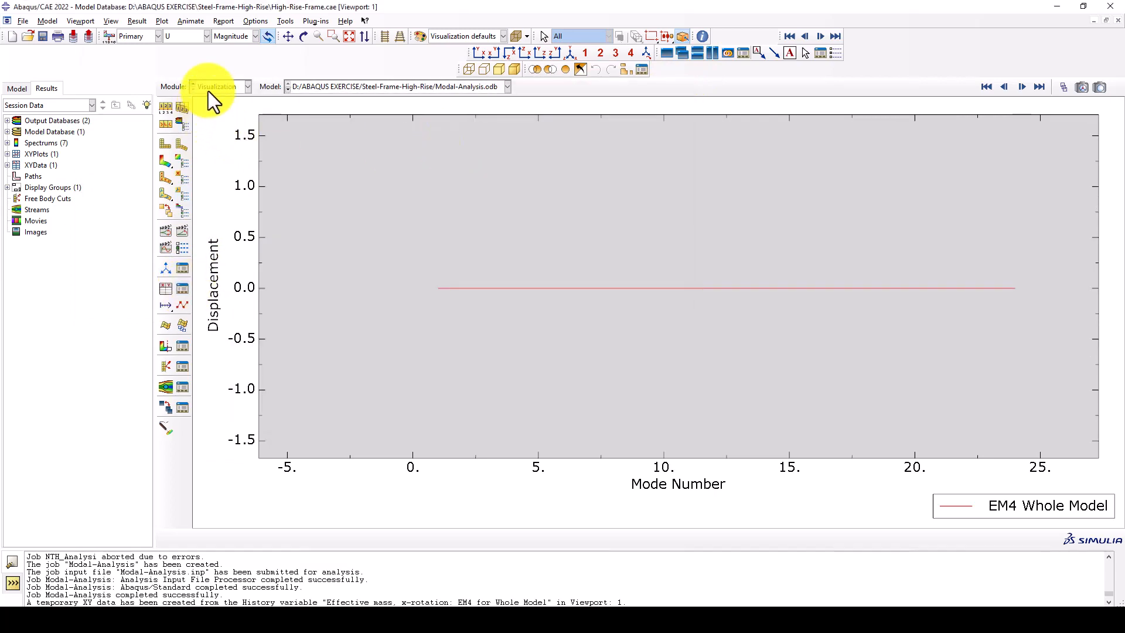
Step: Reopen the results of the completed Modal-Analysis job from the Job module
left_click(221, 87)
left_click(218, 192)
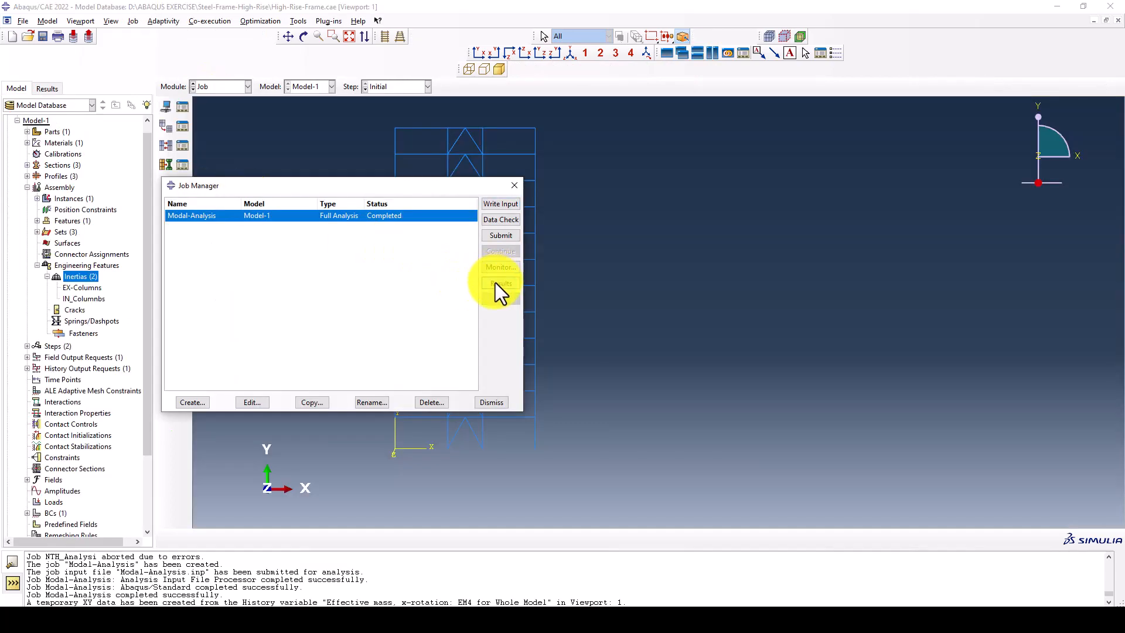
left_click(494, 282)
Step: Return to the Job module, open the Modal-Analysis monitor, enlarge it and read the status file
left_click(221, 86)
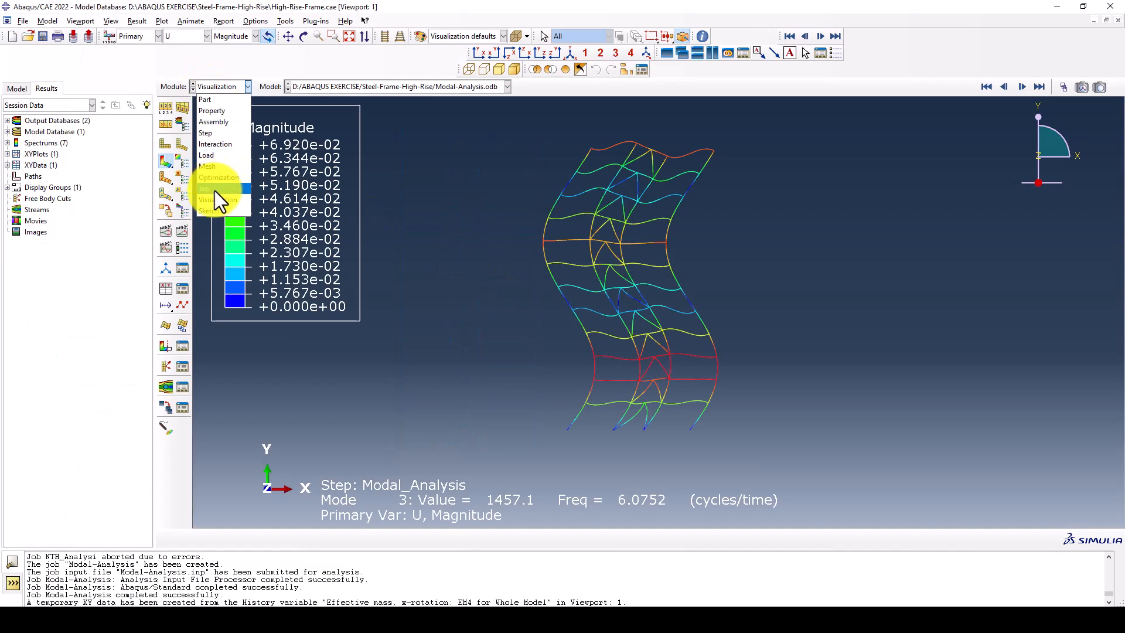
left_click(214, 189)
left_click(497, 269)
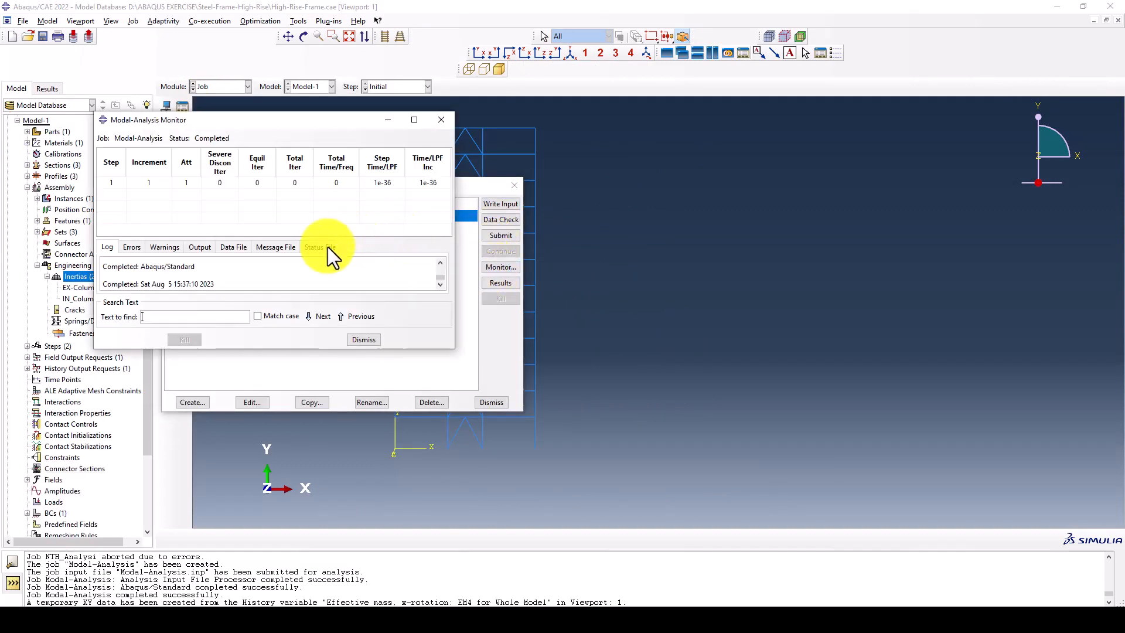
left_click(319, 247)
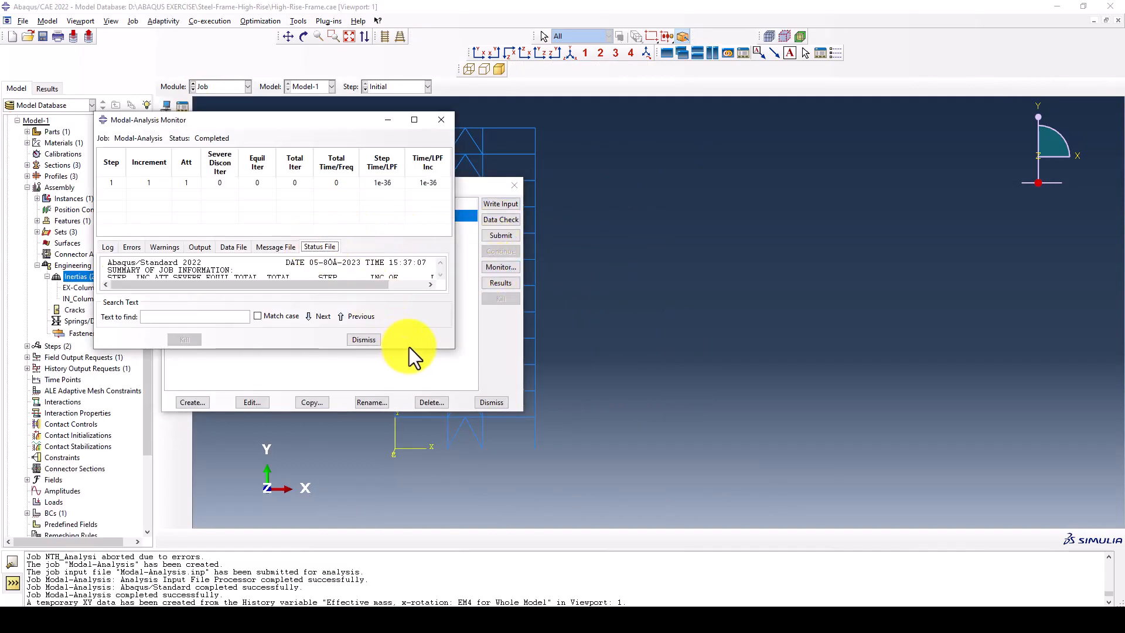
left_click_drag(408, 350, 427, 481)
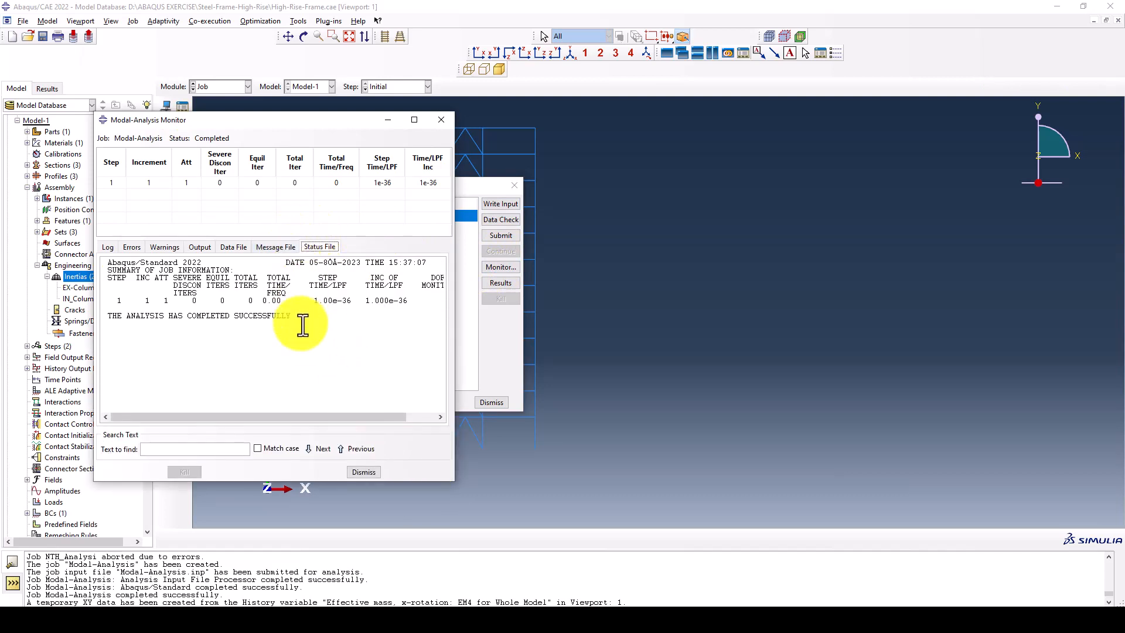
left_click(302, 325)
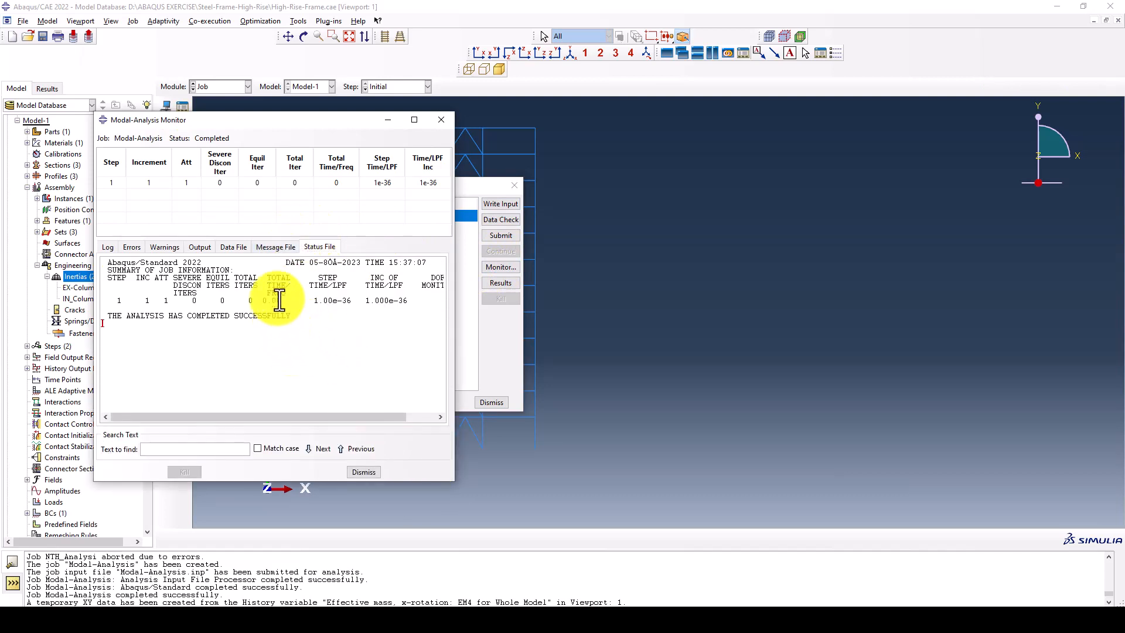
left_click(244, 293)
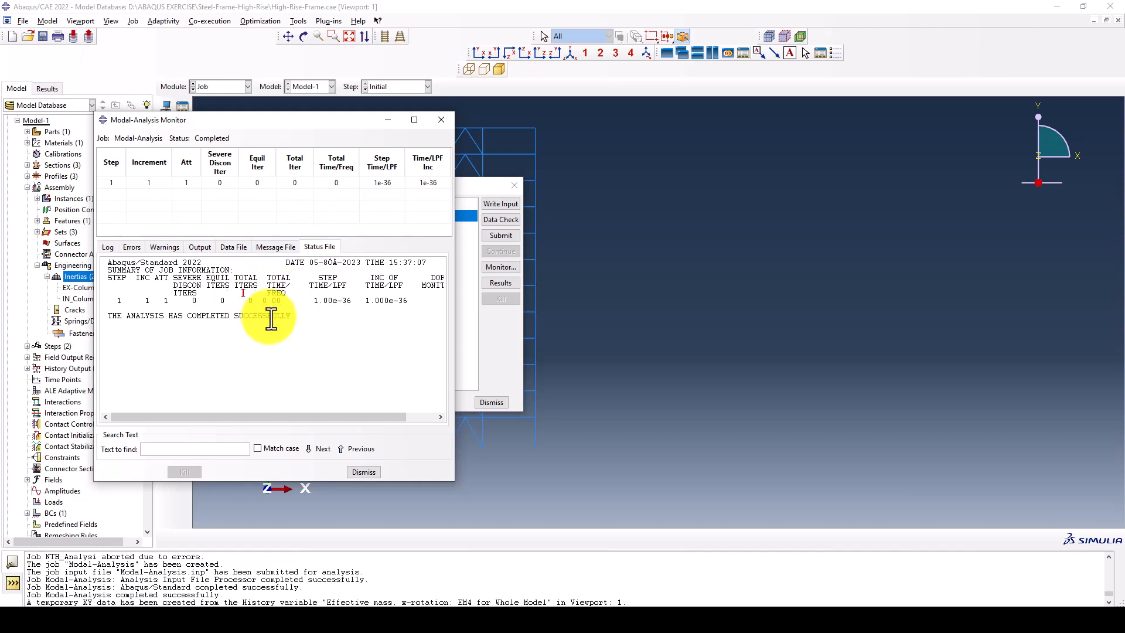
Step: Read through the monitor's message file, examining the Lanczos eigensolver settings, accepted eigenvalues and analysis summary, and enlarge the monitor window
left_click(275, 246)
scroll(323, 319, "down", 2)
scroll(322, 320, "down", 13)
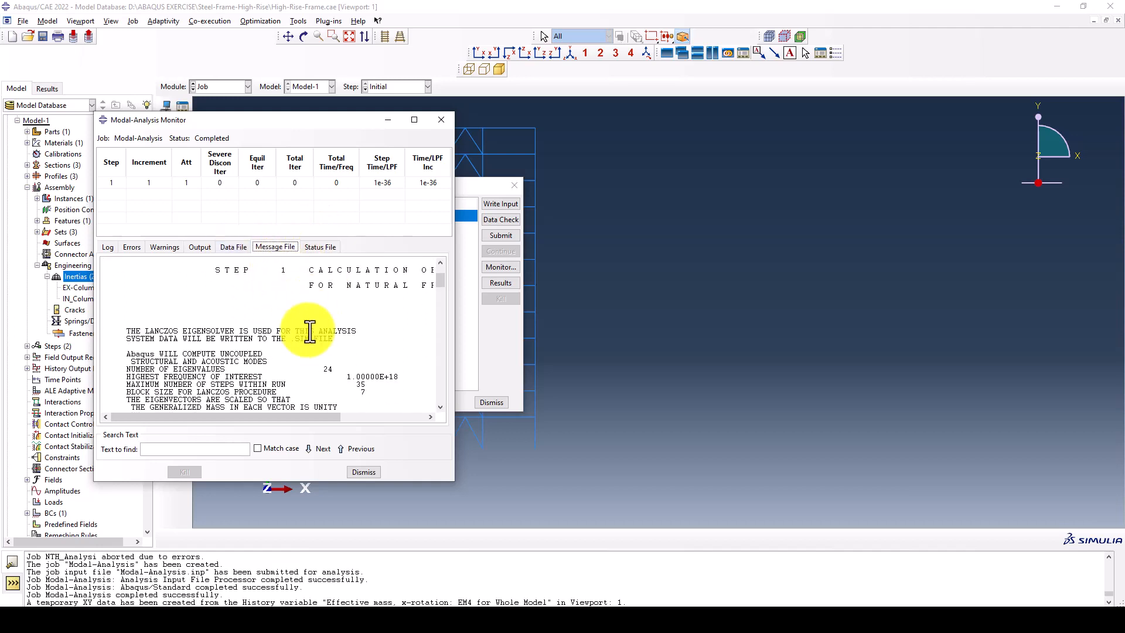
scroll(303, 339, "down", 5)
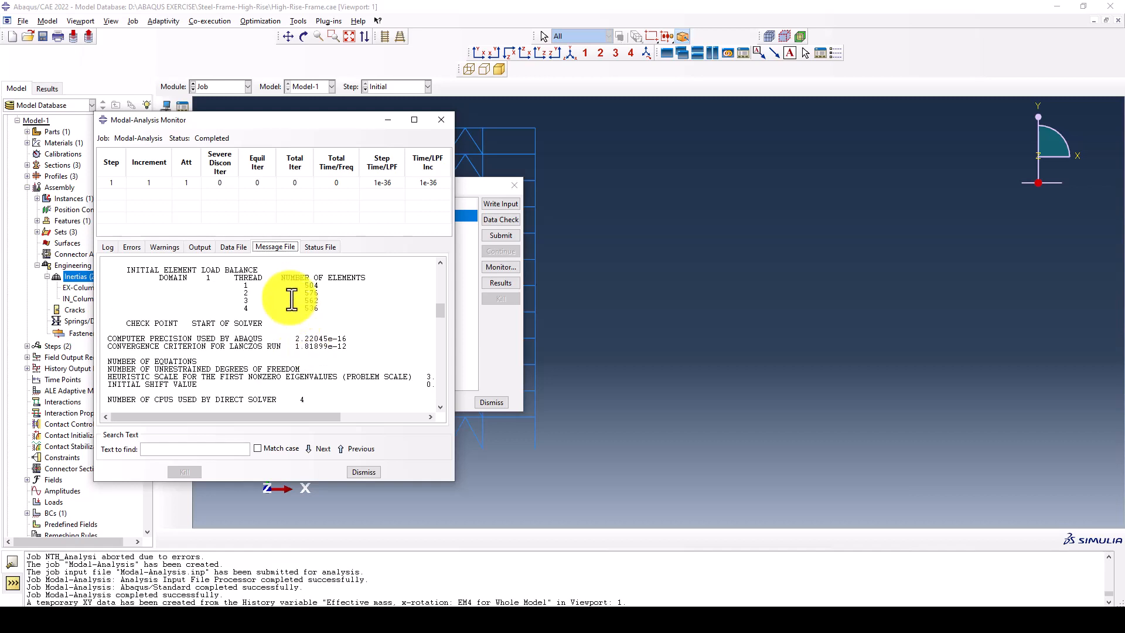
scroll(271, 352, "down", 5)
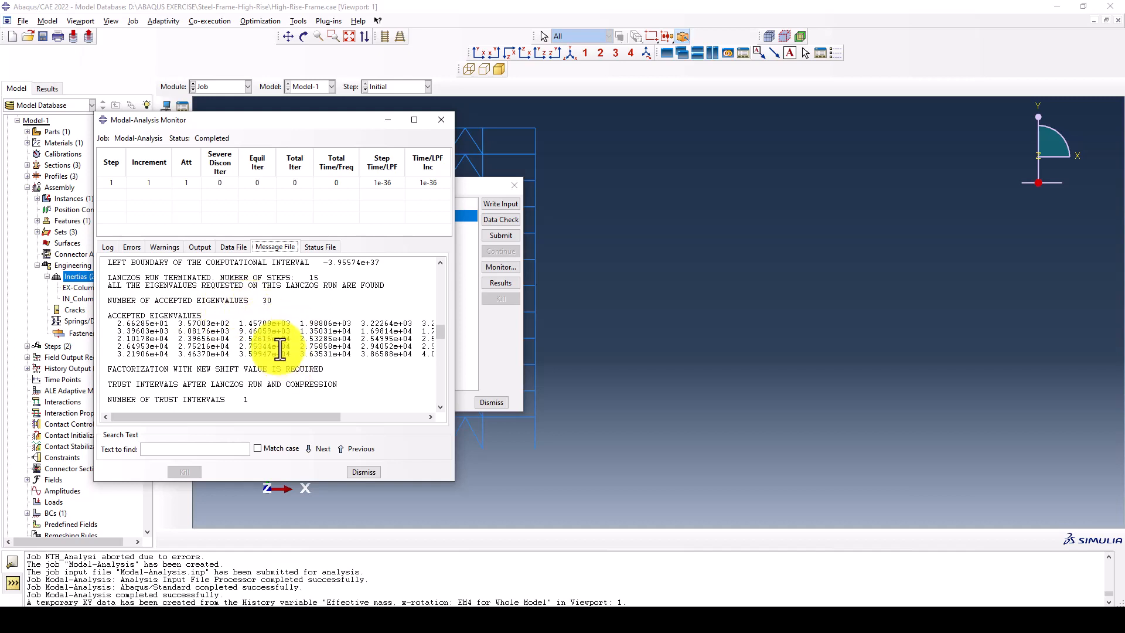
scroll(265, 355, "down", 3)
scroll(276, 366, "down", 1)
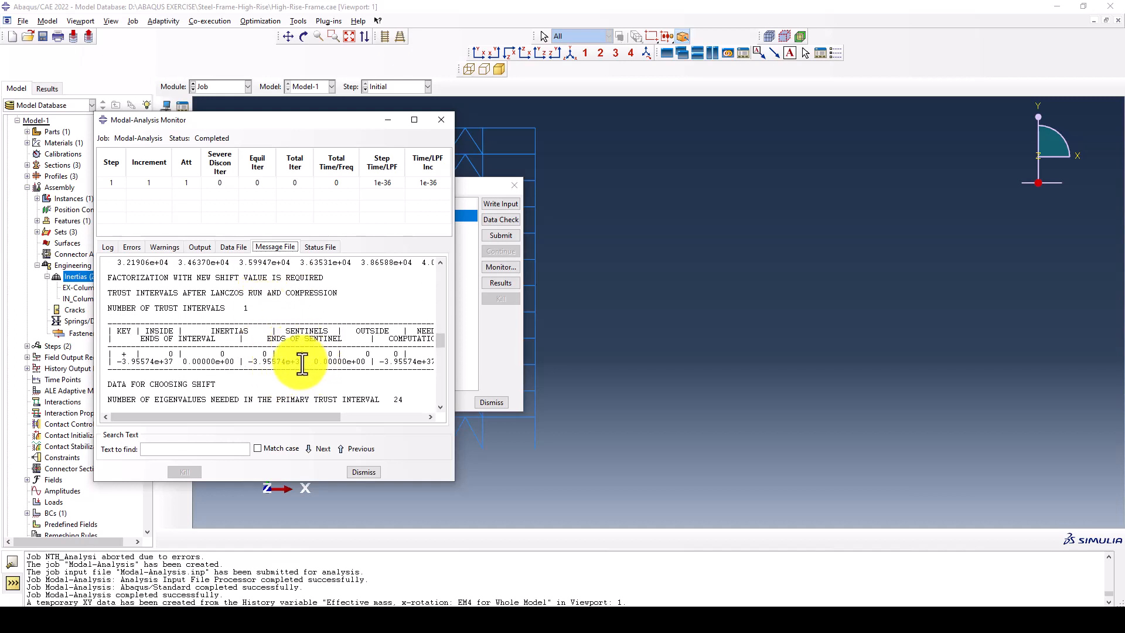
left_click_drag(455, 483, 568, 544)
scroll(341, 311, "down", 5)
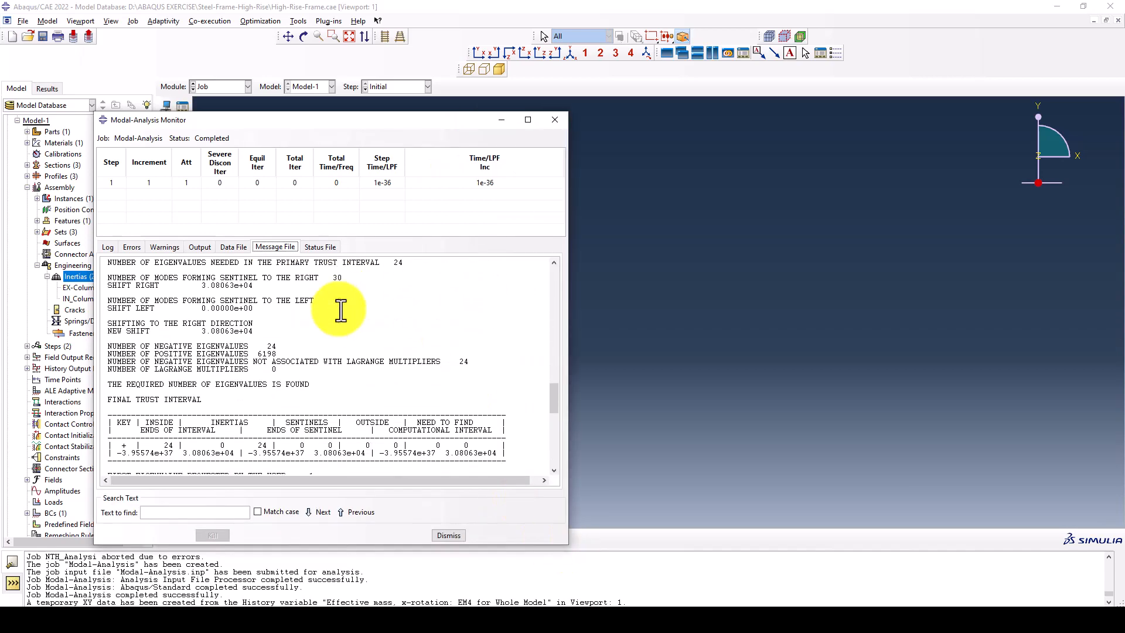
scroll(334, 306, "down", 3)
scroll(271, 405, "down", 7)
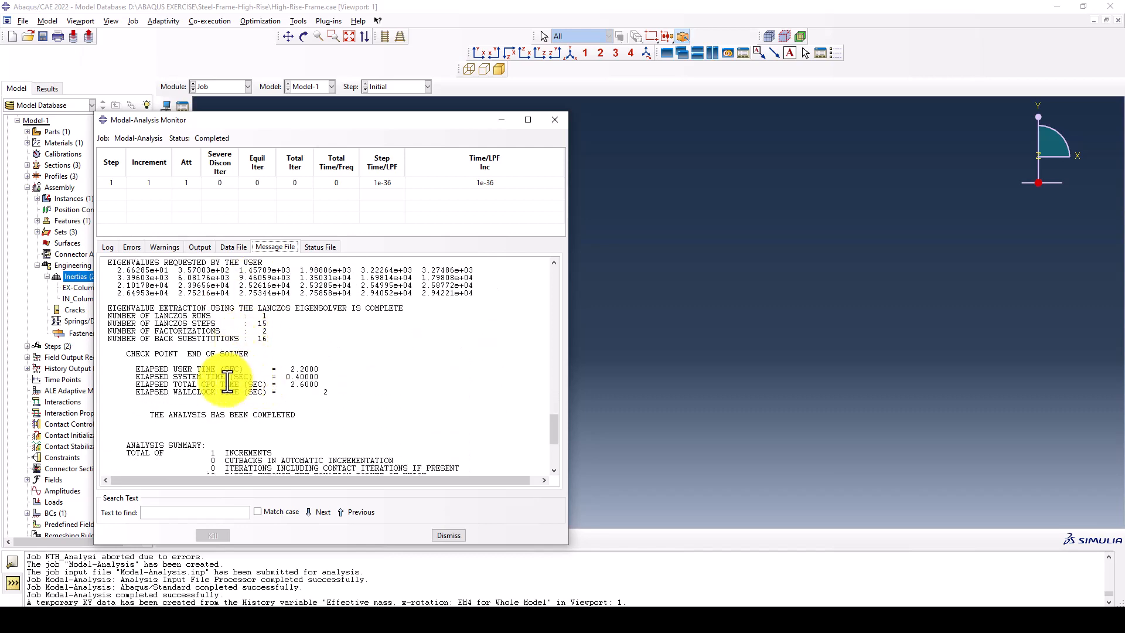
scroll(227, 381, "down", 6)
Step: Read the job's data file from its header through the processed options, problem size and eigenvalue calculation settings
left_click(229, 247)
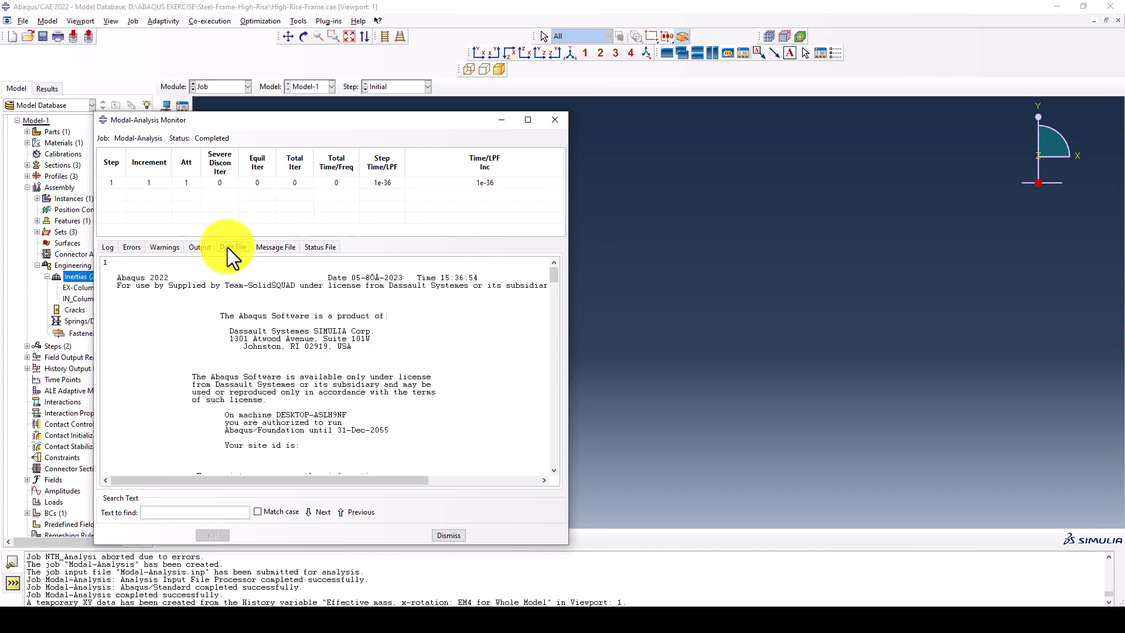
scroll(308, 365, "down", 10)
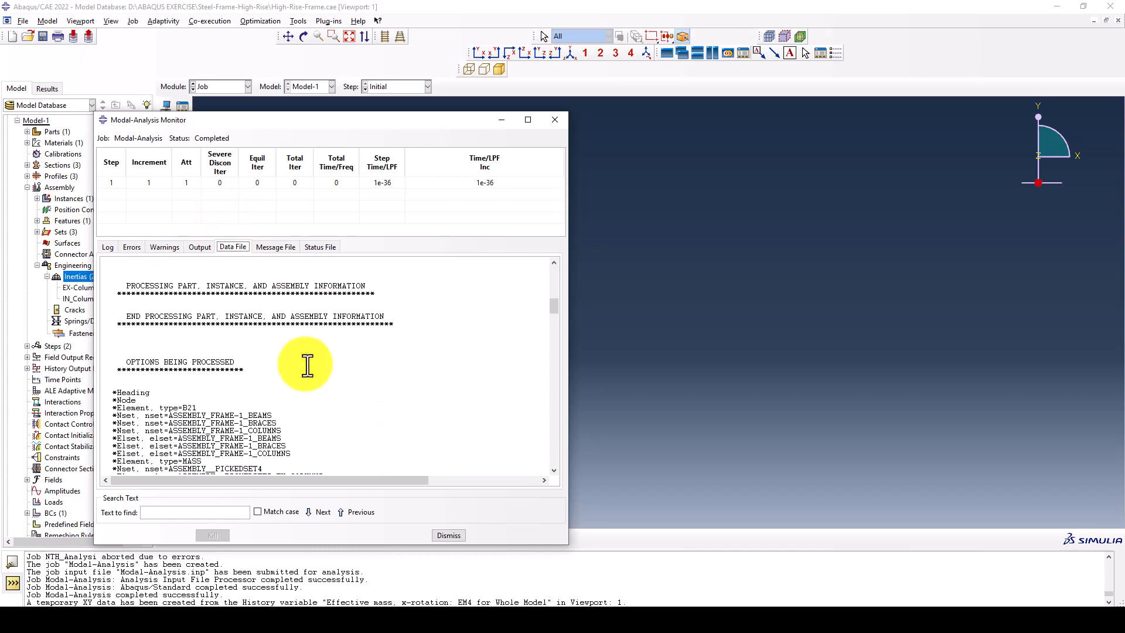
scroll(233, 357, "down", 15)
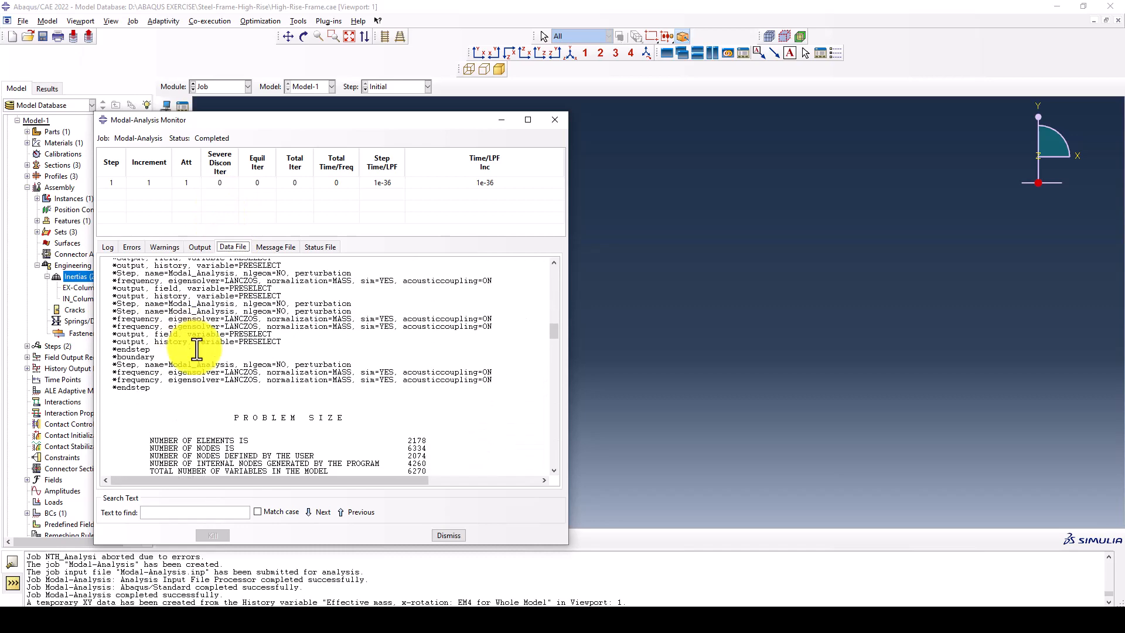
scroll(197, 350, "down", 9)
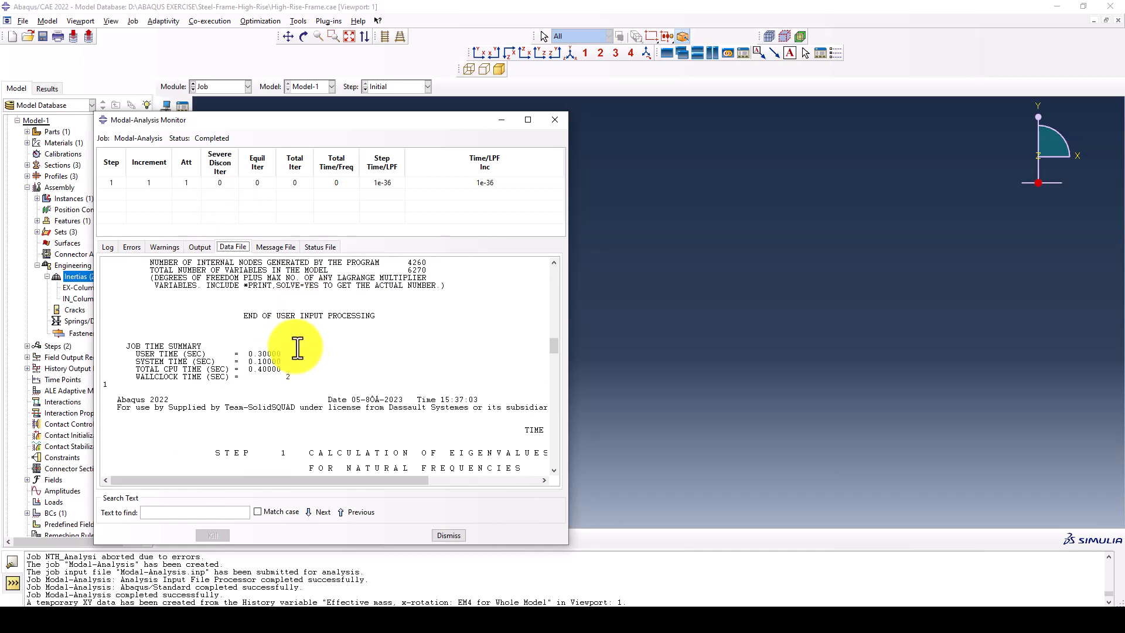
scroll(235, 358, "down", 5)
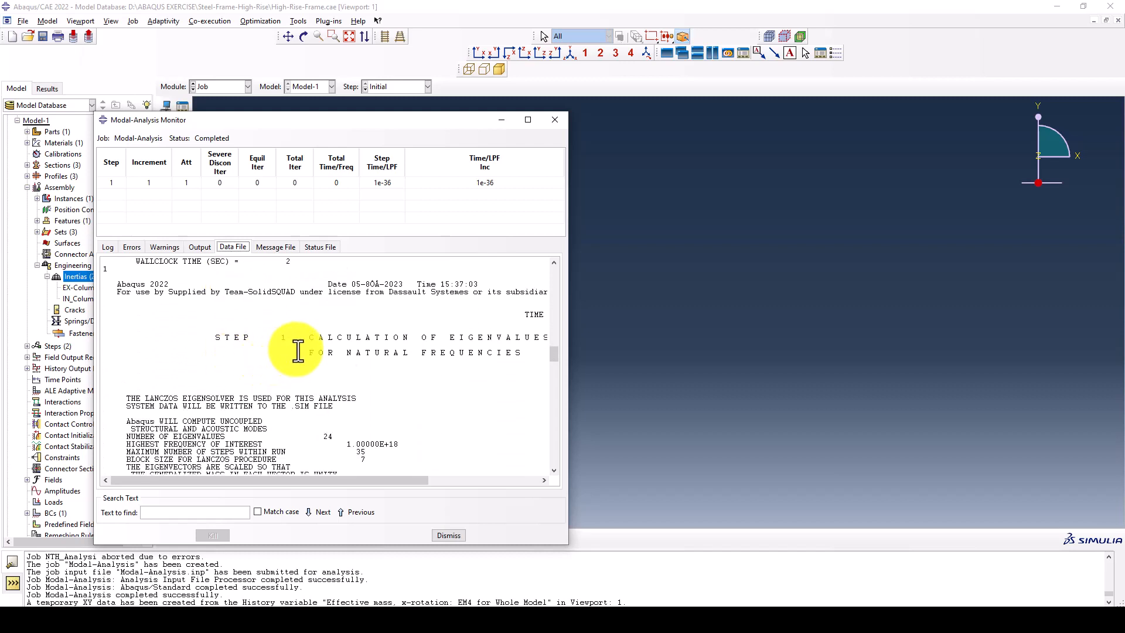
scroll(297, 350, "down", 5)
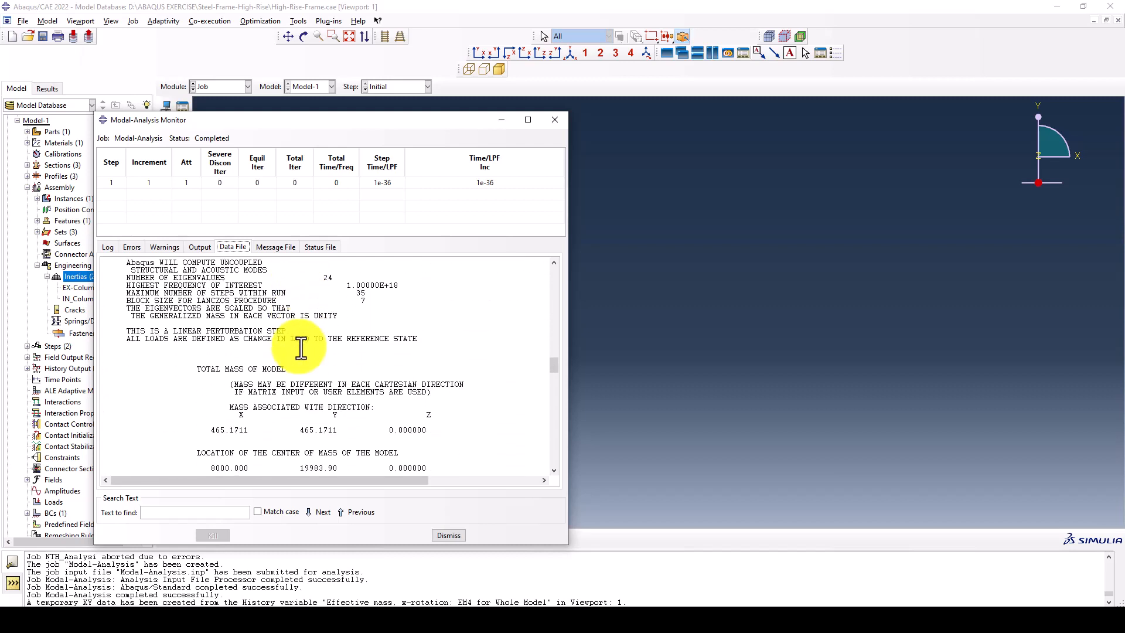
Step: Examine the total mass of the model in the data file, highlighting its X and Y direction values
scroll(289, 363, "down", 3)
left_click_drag(196, 322, 292, 323)
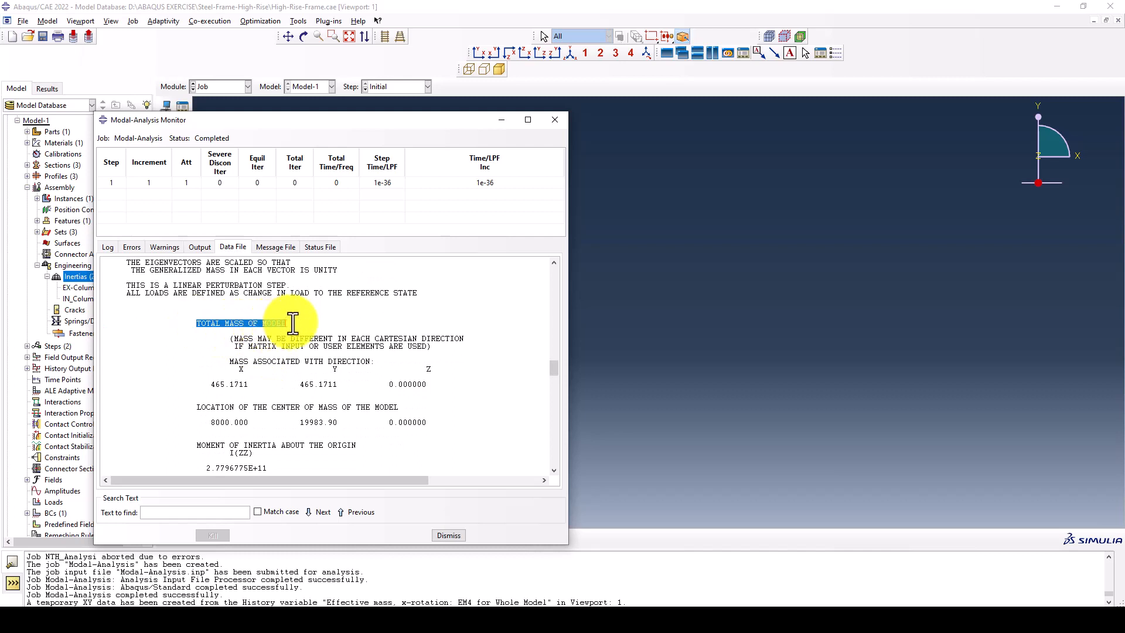
scroll(293, 371, "down", 3)
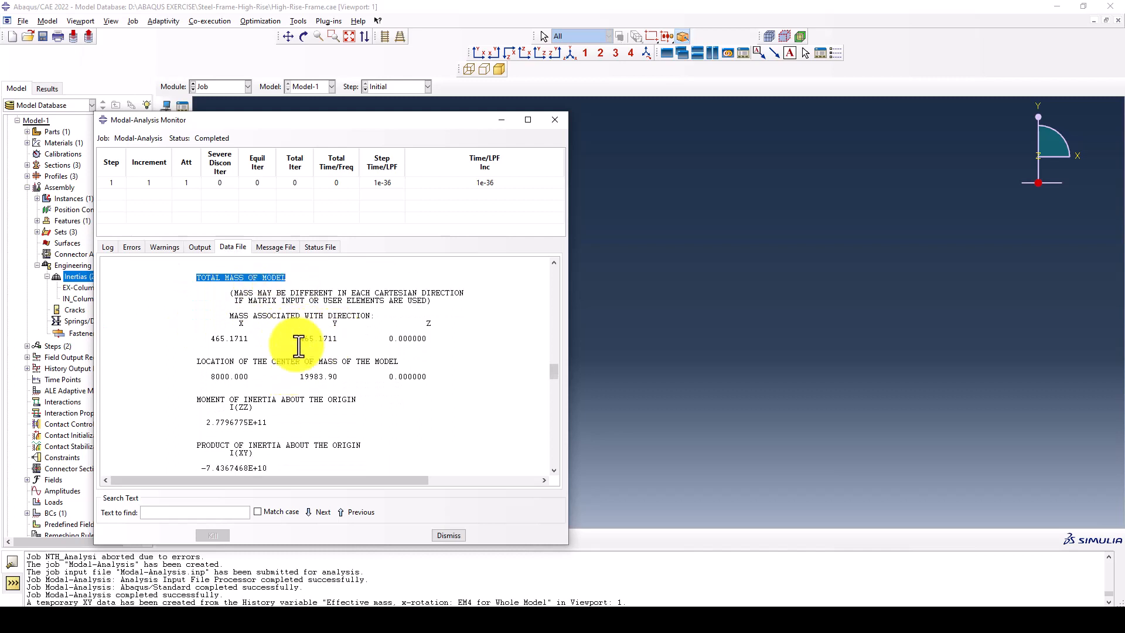
left_click_drag(206, 339, 248, 338)
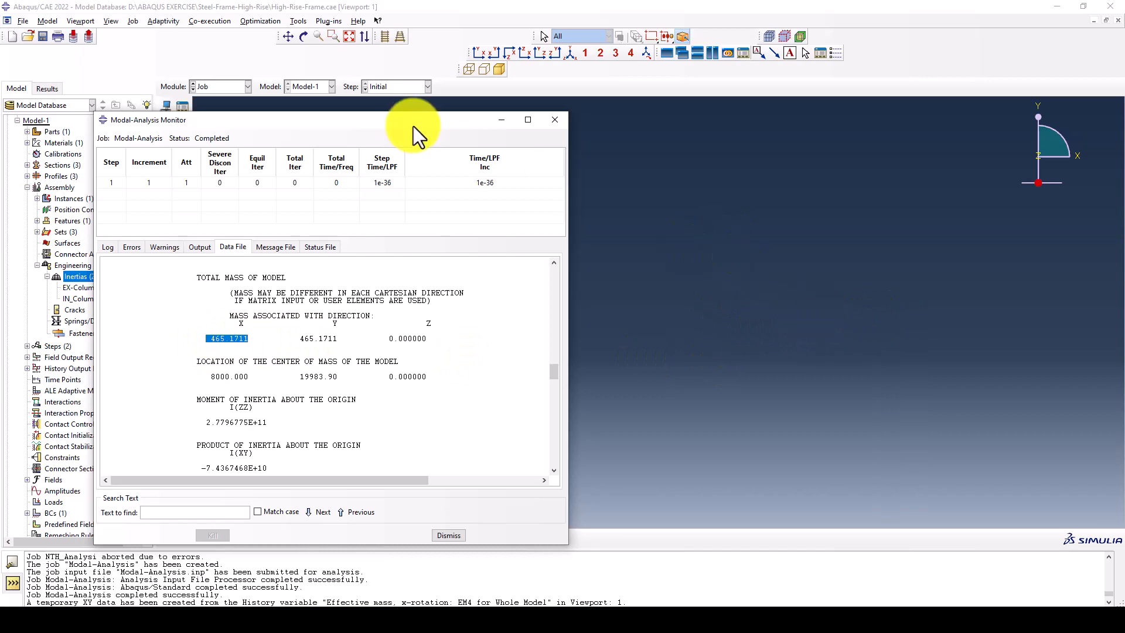
left_click_drag(413, 125, 337, 203)
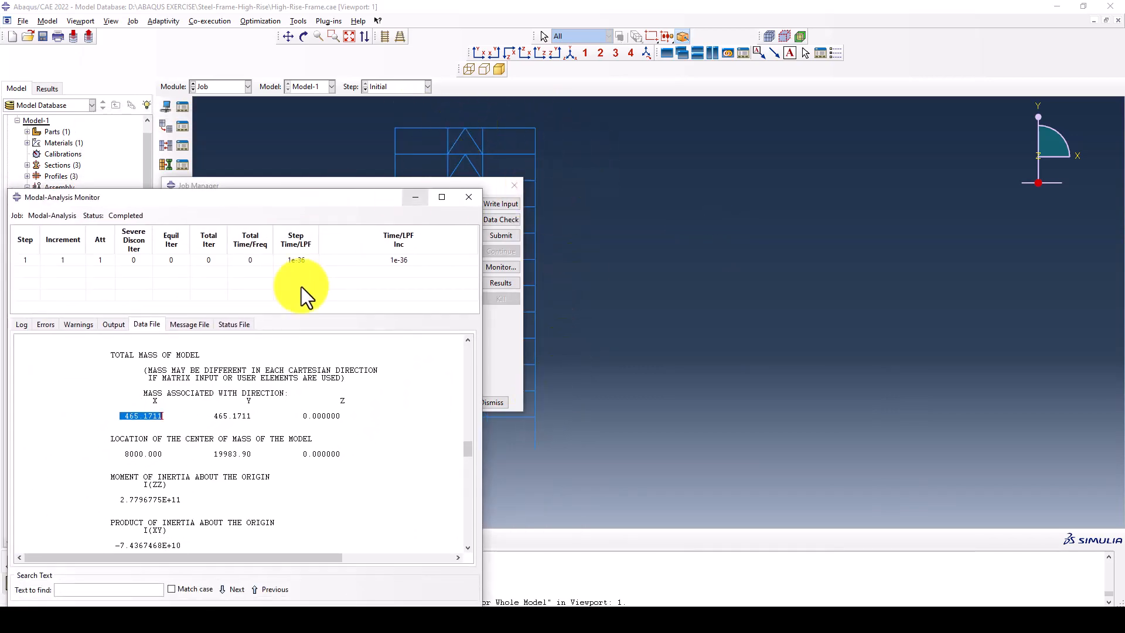
left_click_drag(272, 201, 385, 149)
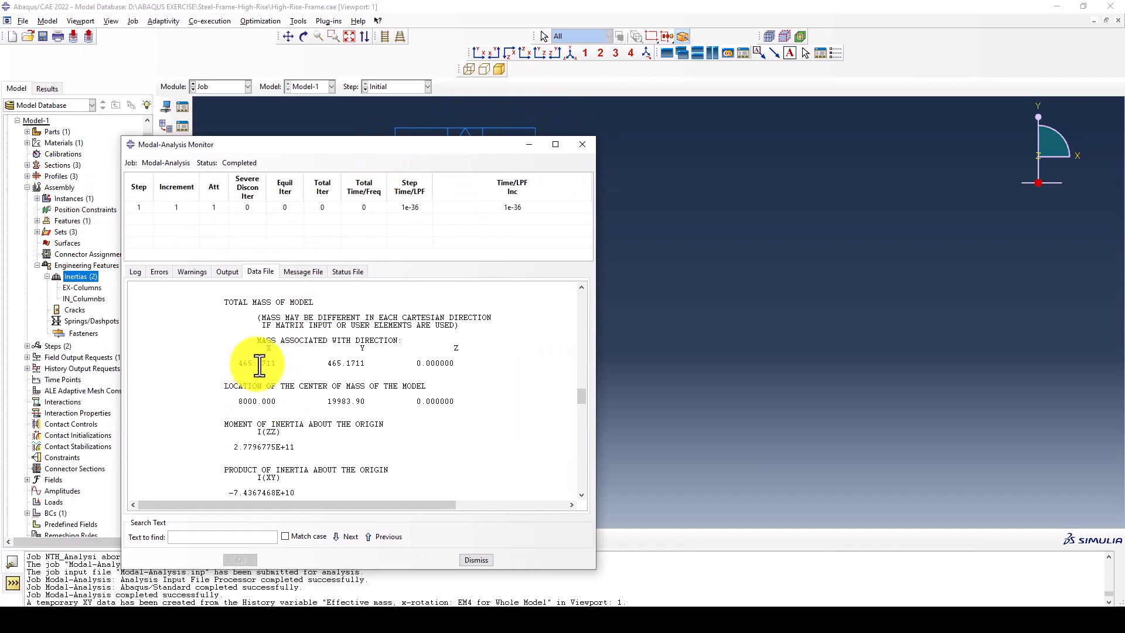
left_click(358, 363)
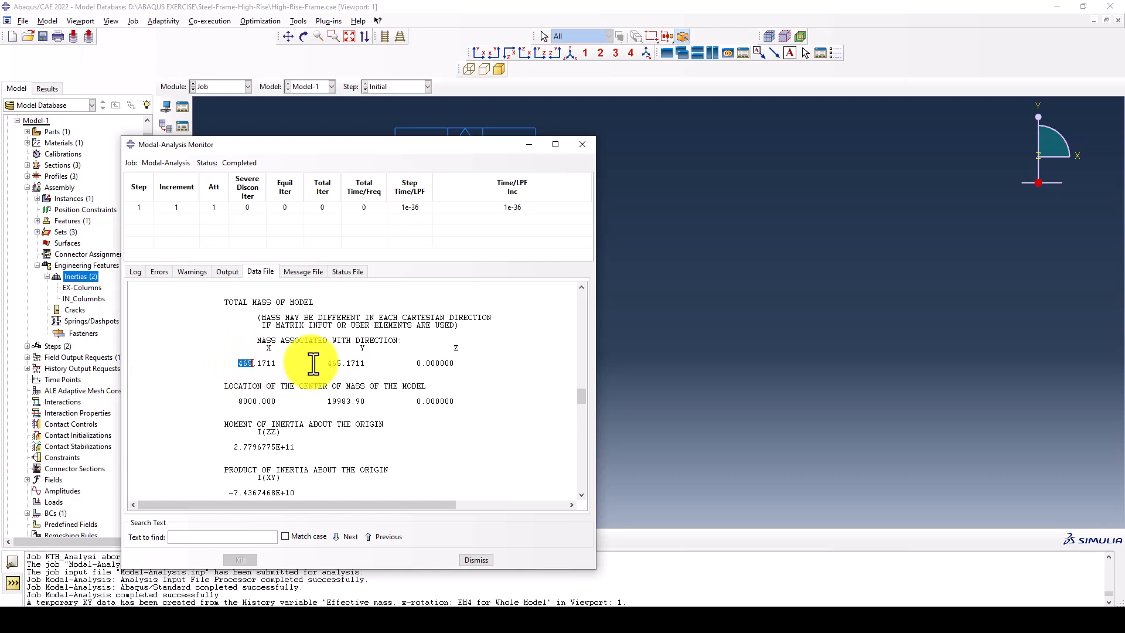
left_click_drag(321, 364, 350, 364)
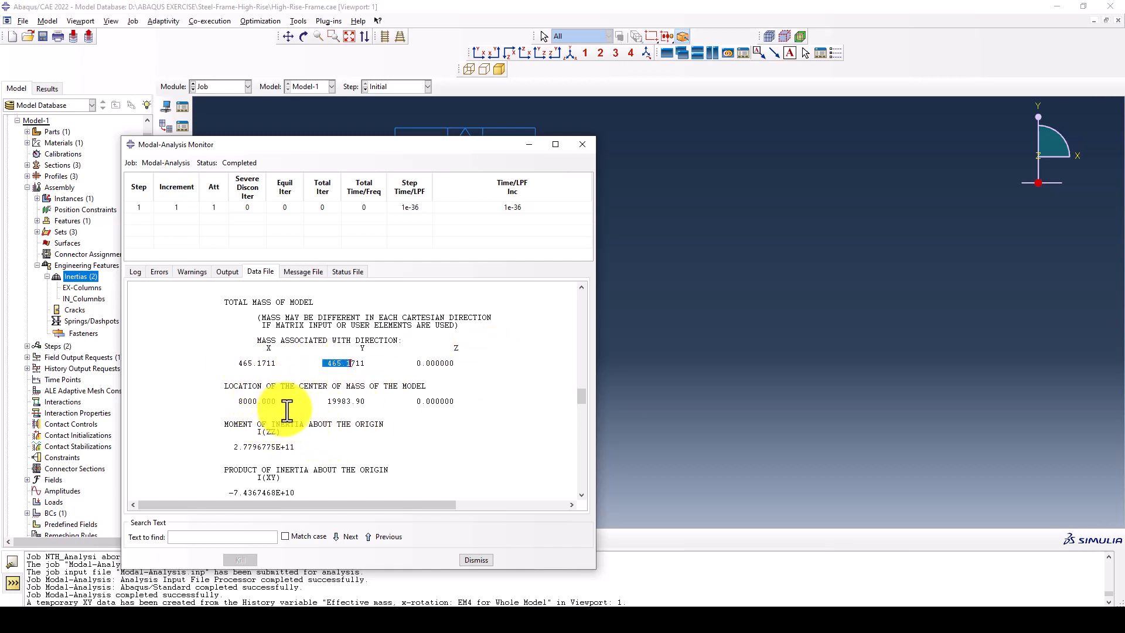
Step: Review the moments and products of inertia and the memory estimate in the data file, and close the monitor
scroll(364, 432, "down", 5)
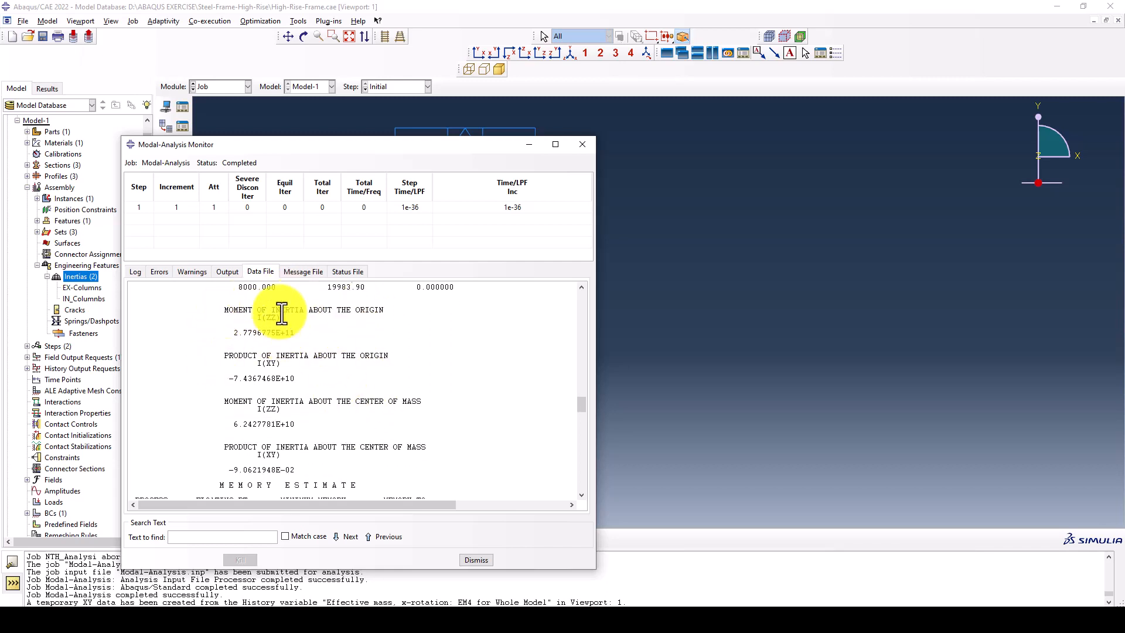
left_click_drag(228, 332, 314, 326)
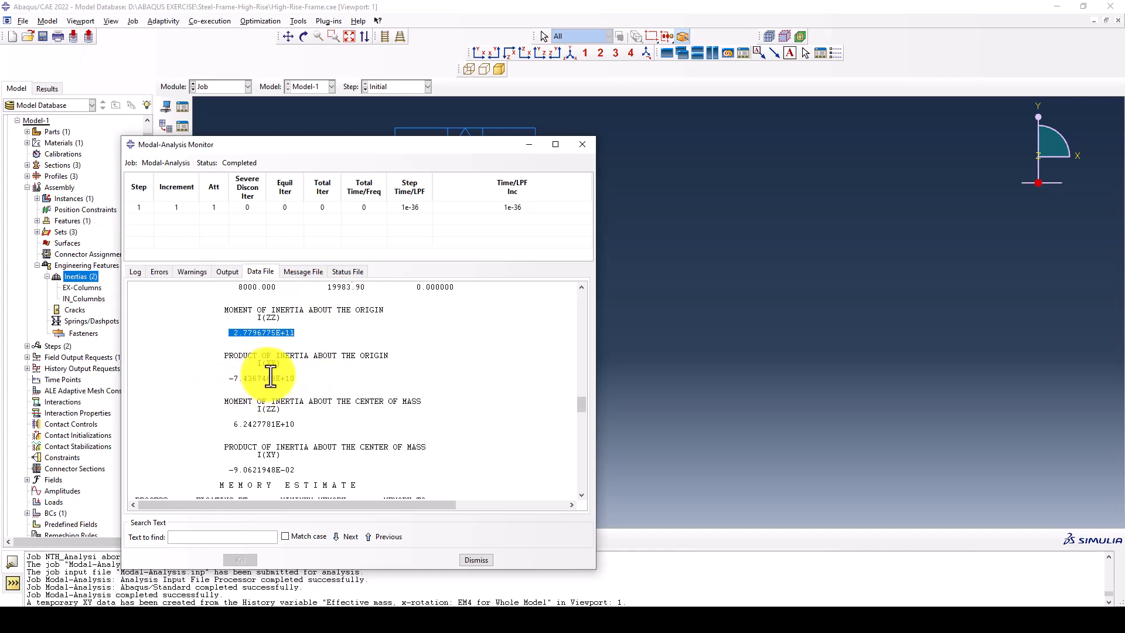
left_click_drag(243, 378, 295, 378)
scroll(302, 417, "down", 2)
scroll(303, 417, "down", 5)
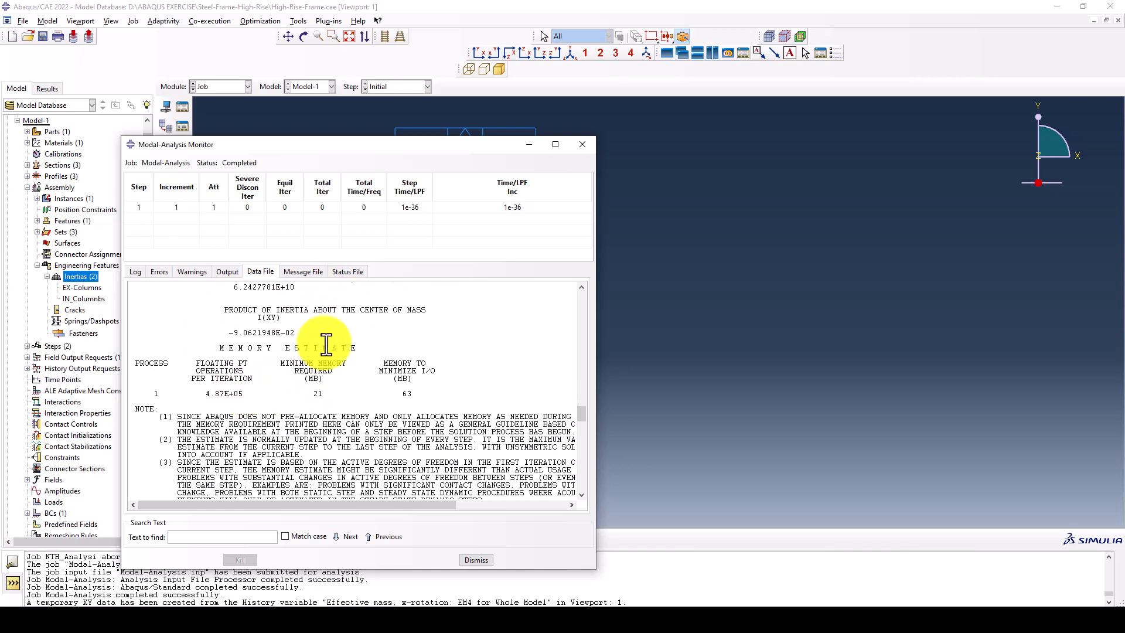
left_click(582, 144)
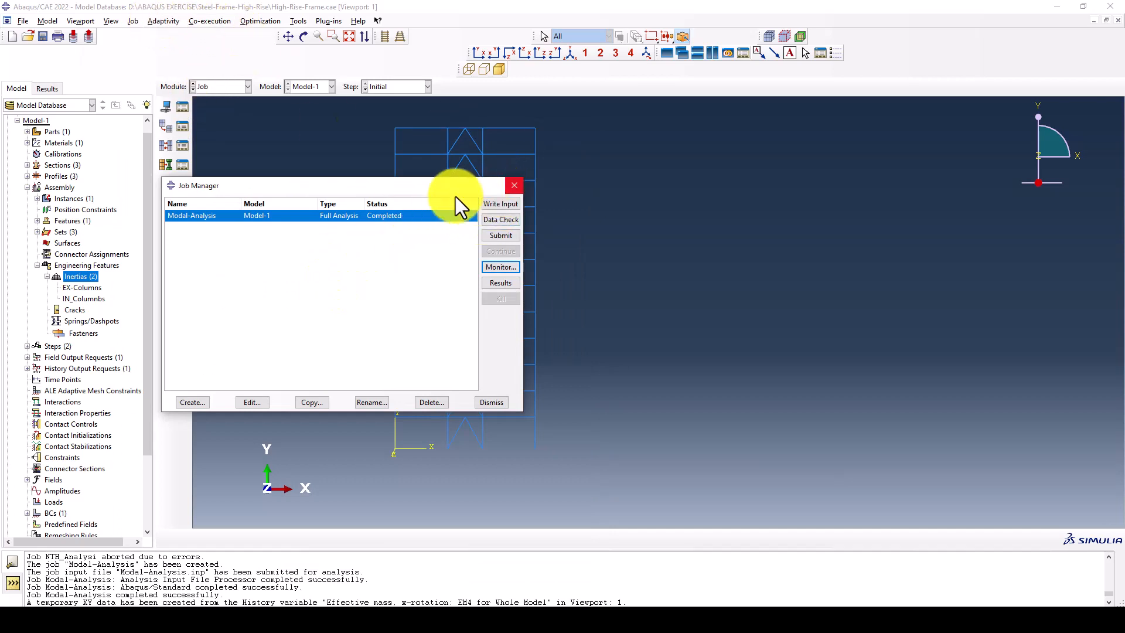
left_click_drag(455, 193, 468, 217)
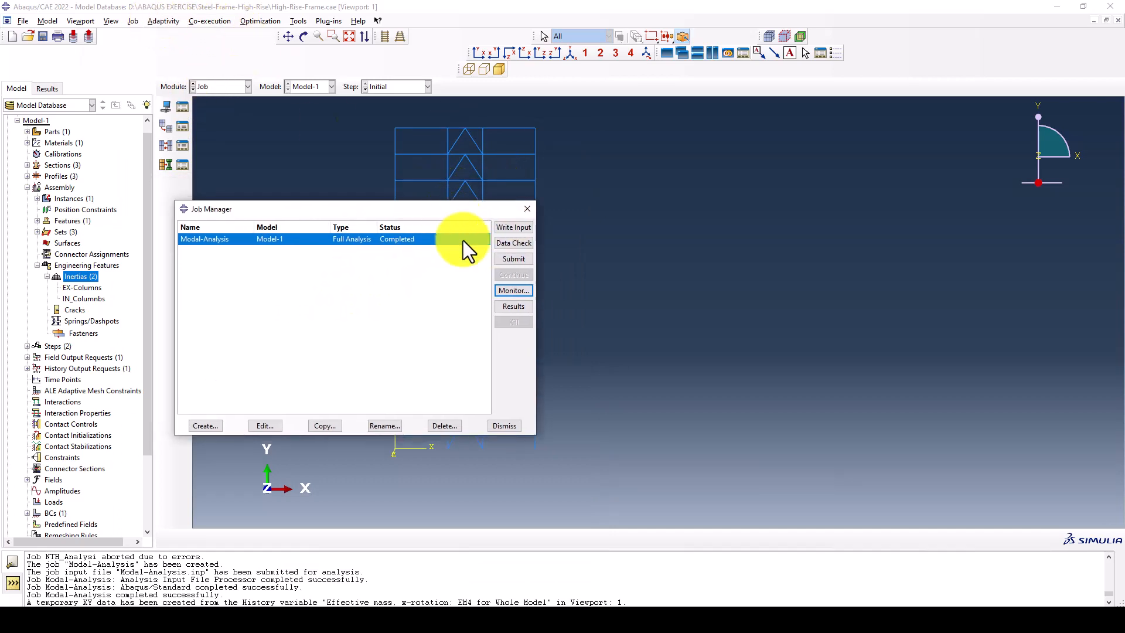